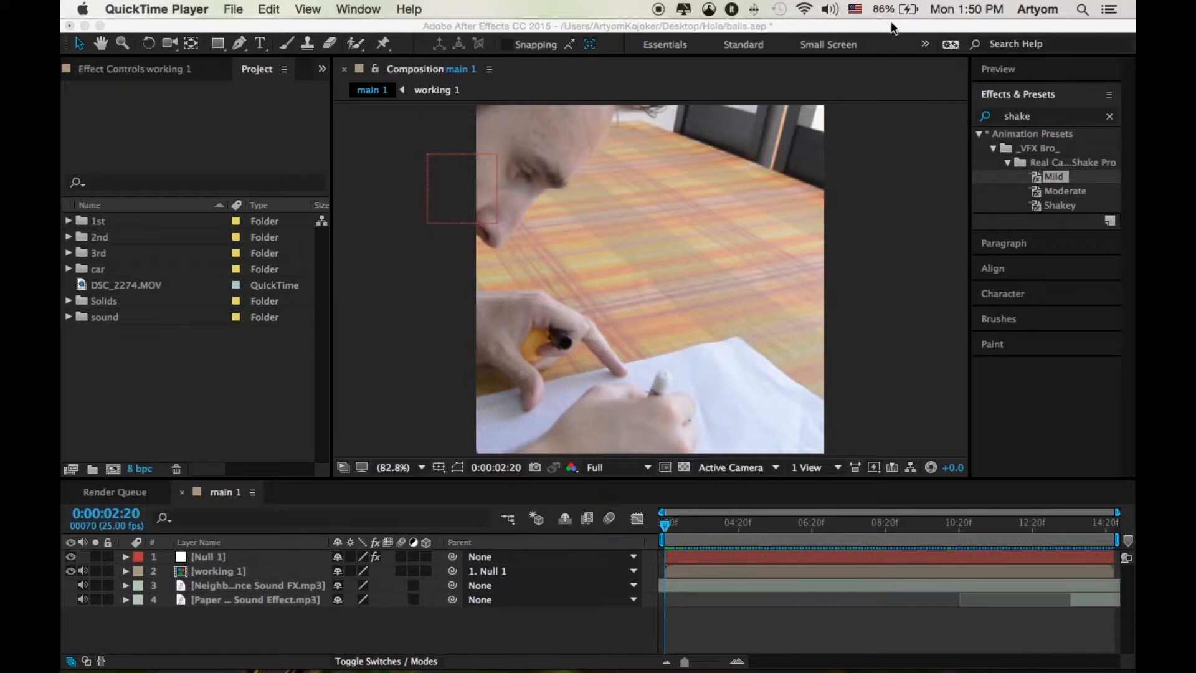
Preview the finished main 1 composition by playing it and scrubbing through its timeline.
click(541, 612)
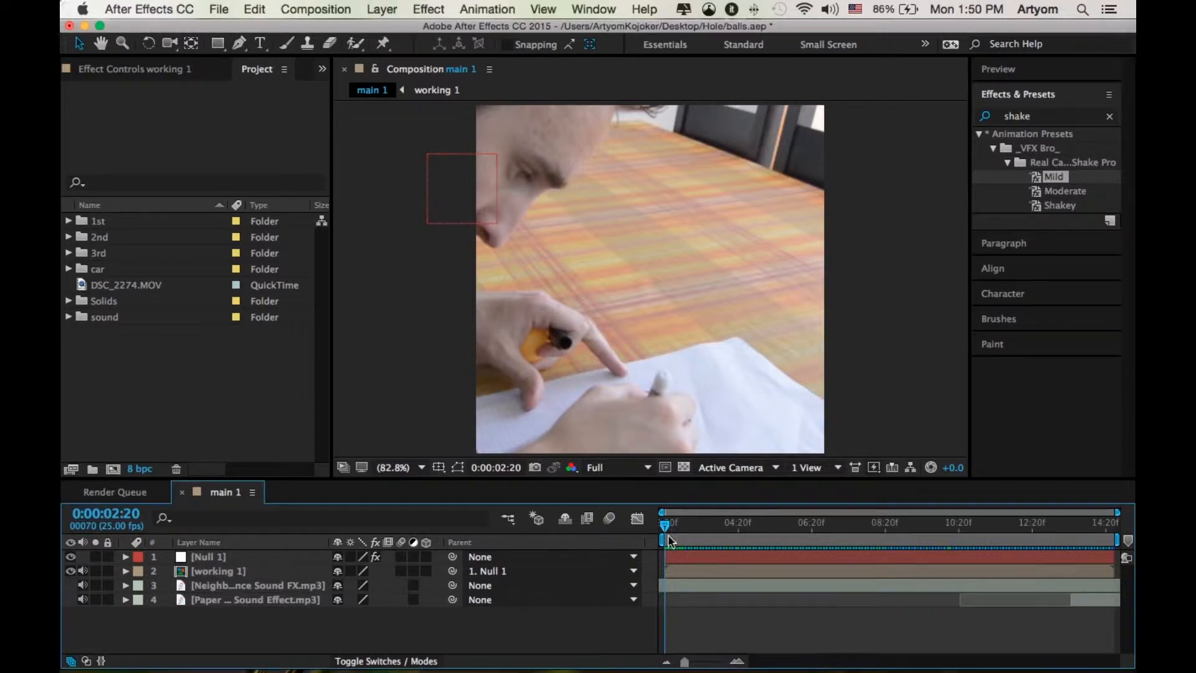
key(space)
drag(665, 526, 1101, 518)
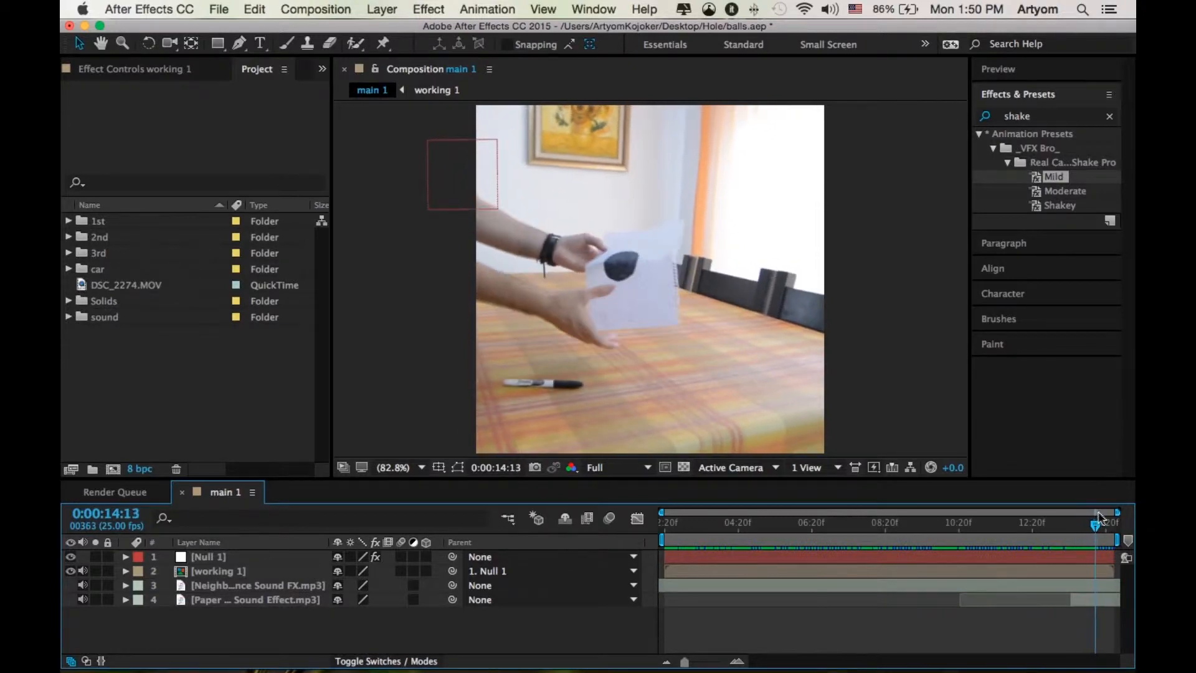
drag(752, 523, 673, 525)
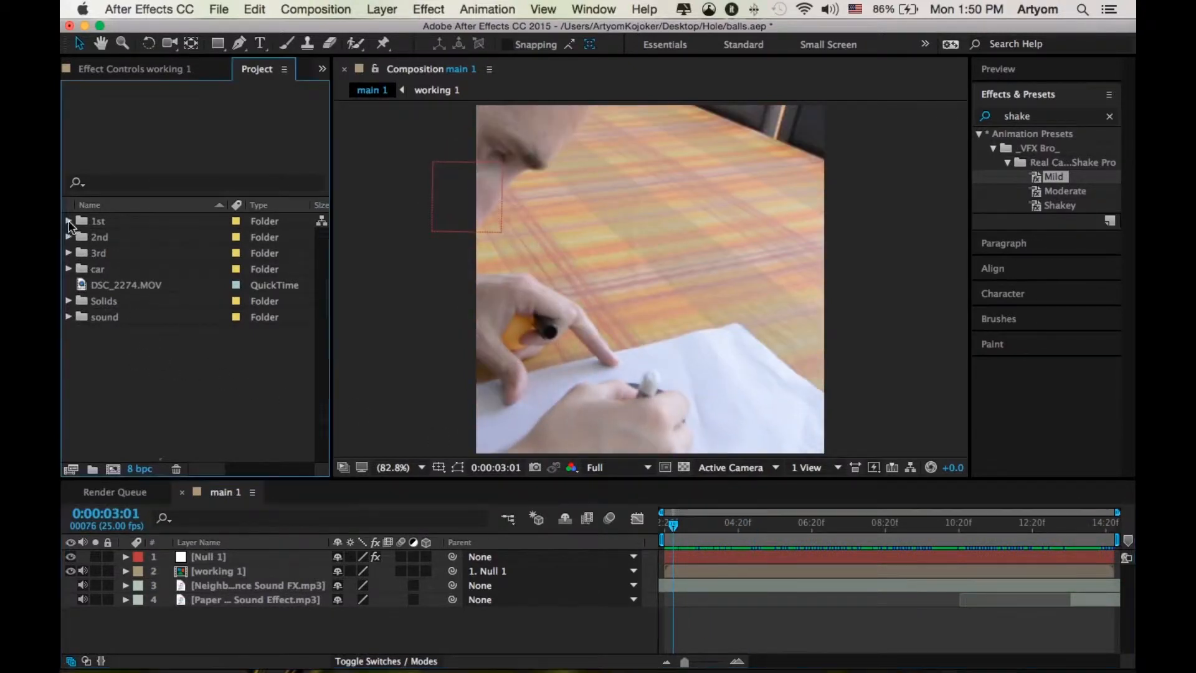
Create a new composition from the DSC_2305.MOV footage in the 1st folder, then collapse the folder.
click(69, 221)
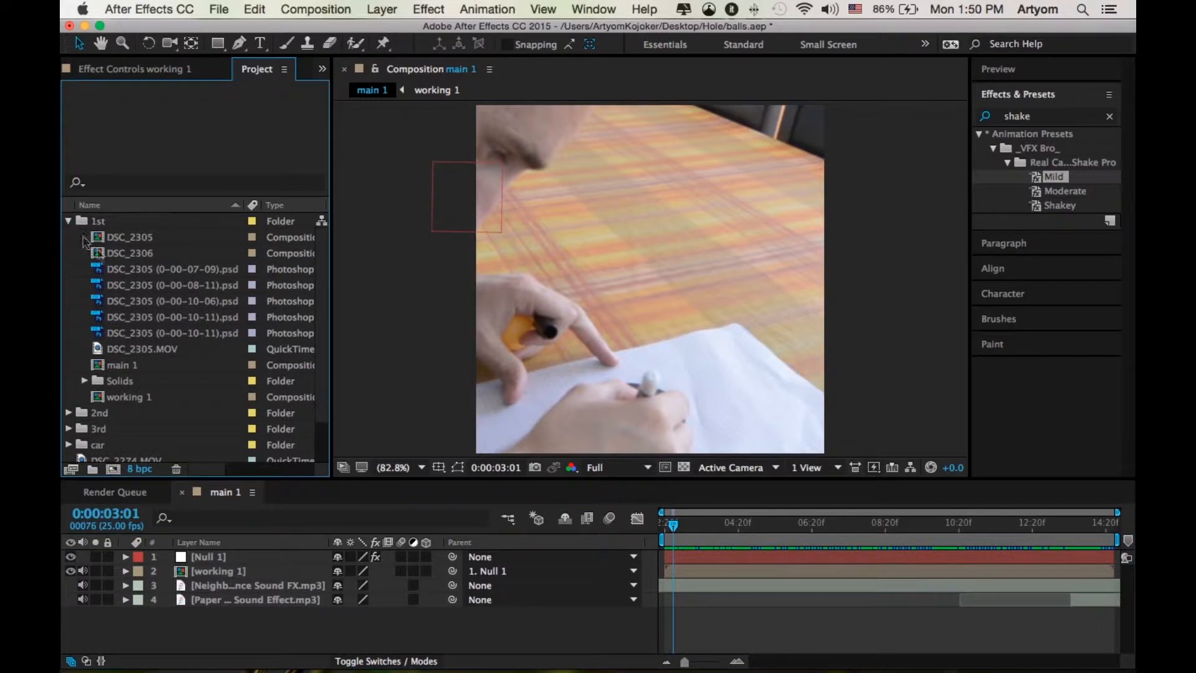
click(137, 350)
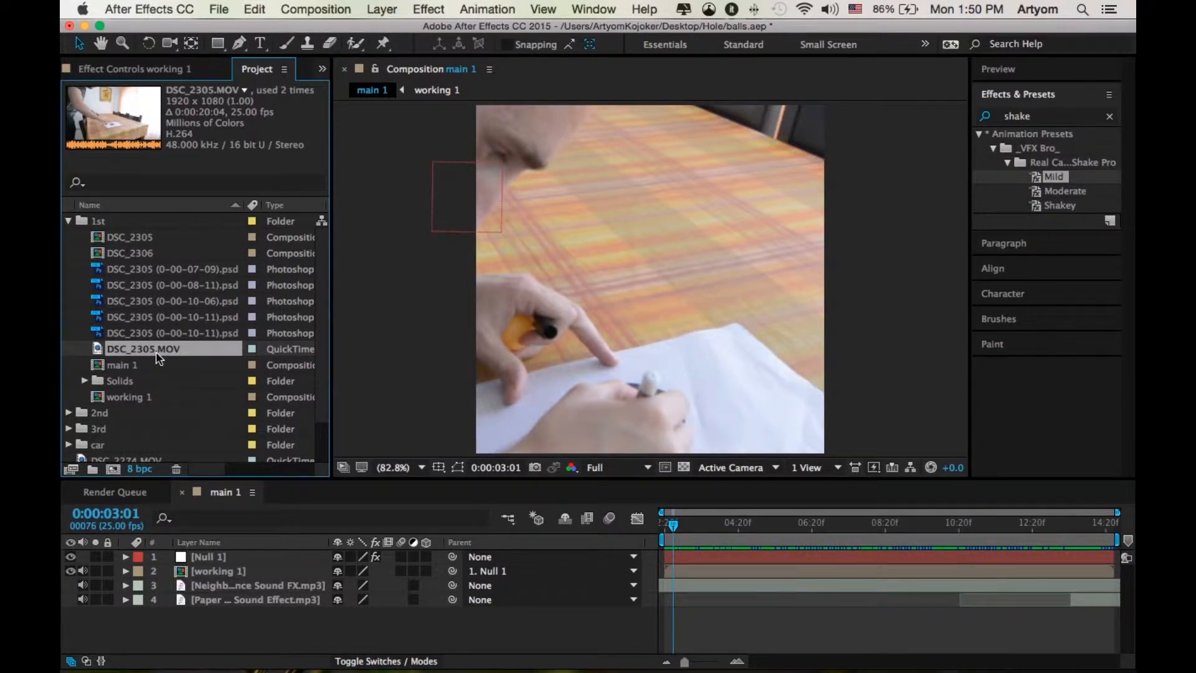
drag(136, 353, 113, 468)
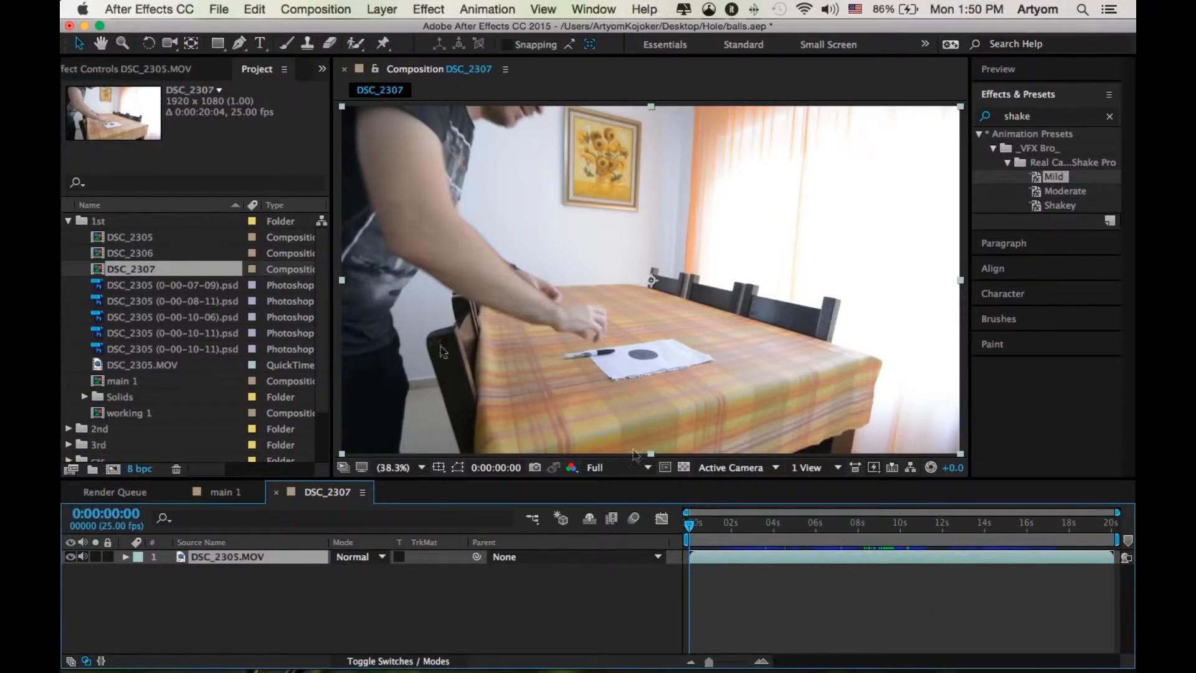
click(69, 222)
Set the work area from about 0:00:03:13 to 0:00:14:03 and trim the composition to it.
drag(693, 525, 987, 528)
key(b)
key(n)
right_click(964, 540)
click(976, 581)
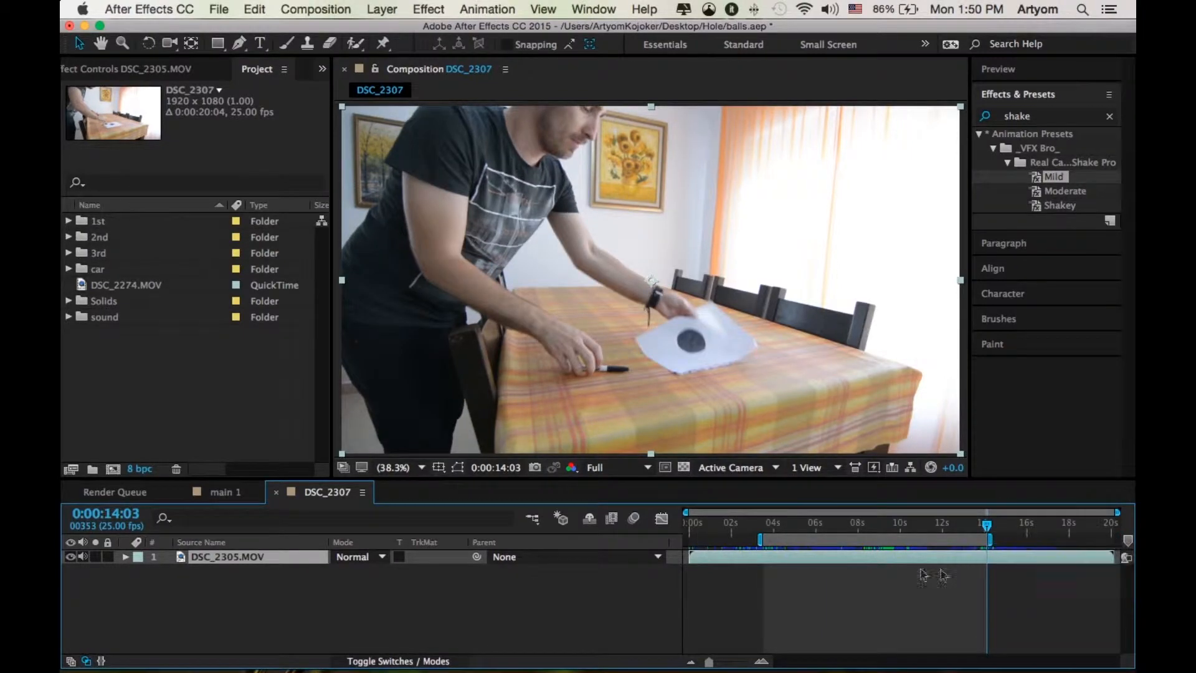
Examine the ball's motion over the drawn hole frame by frame around 0:00:10:11 and 0:00:10:12, then fit the view.
drag(698, 528, 968, 530)
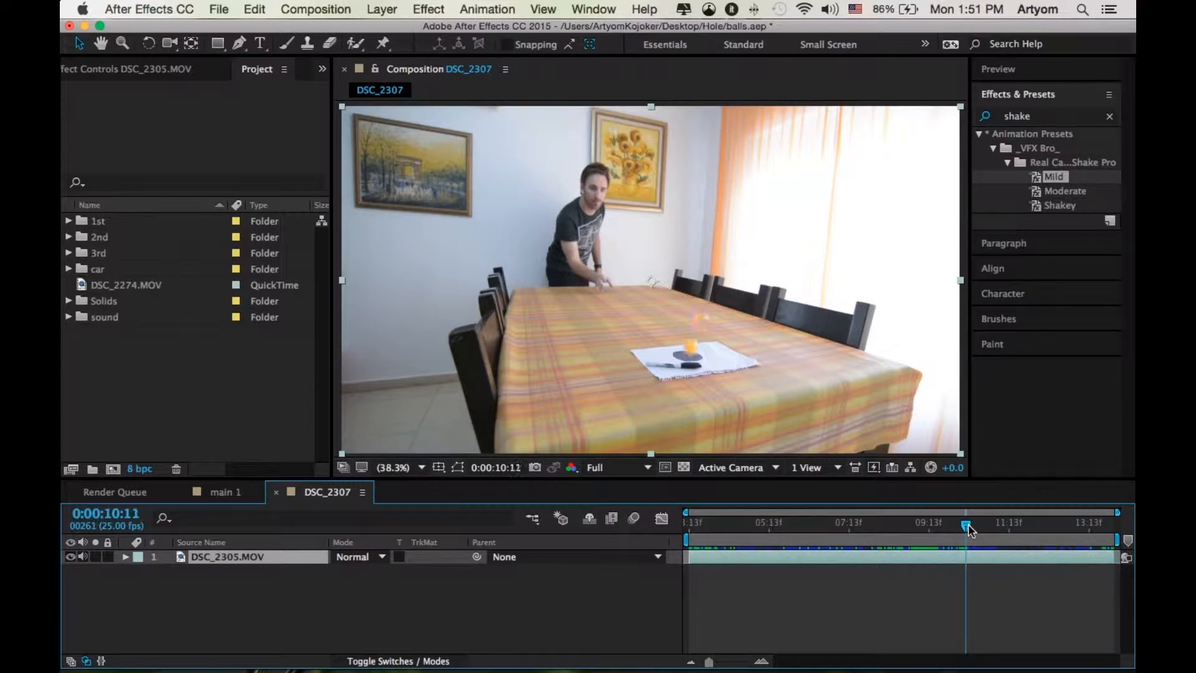
key(slash)
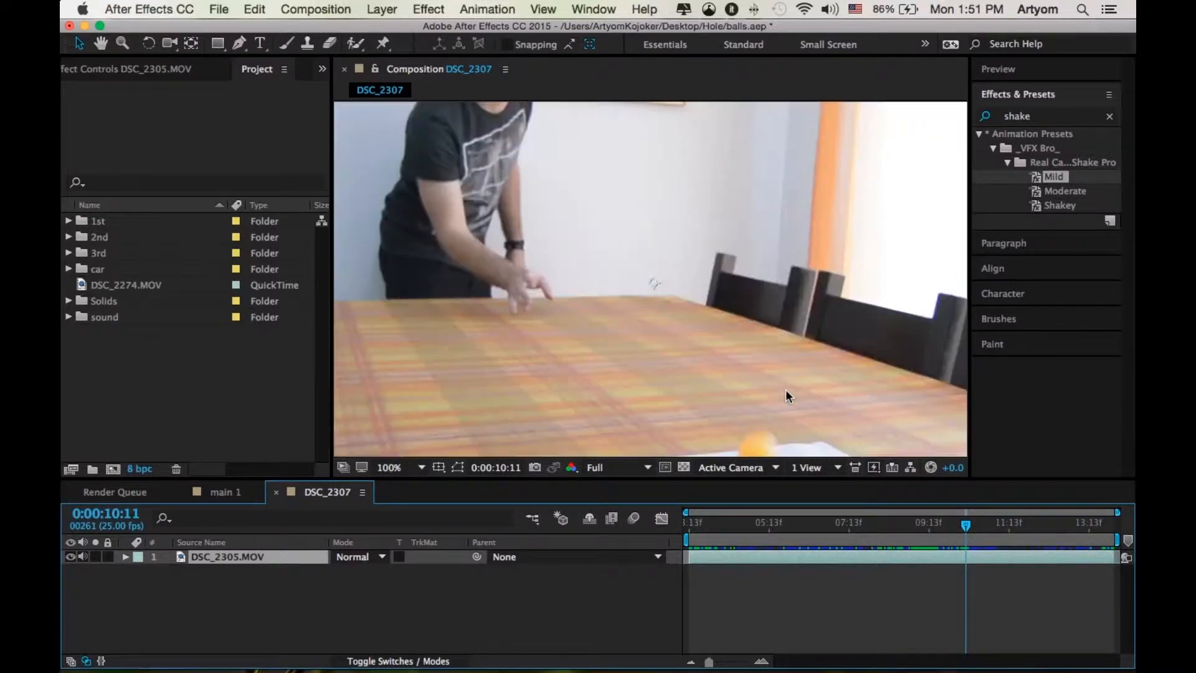
key(space)
click(747, 308)
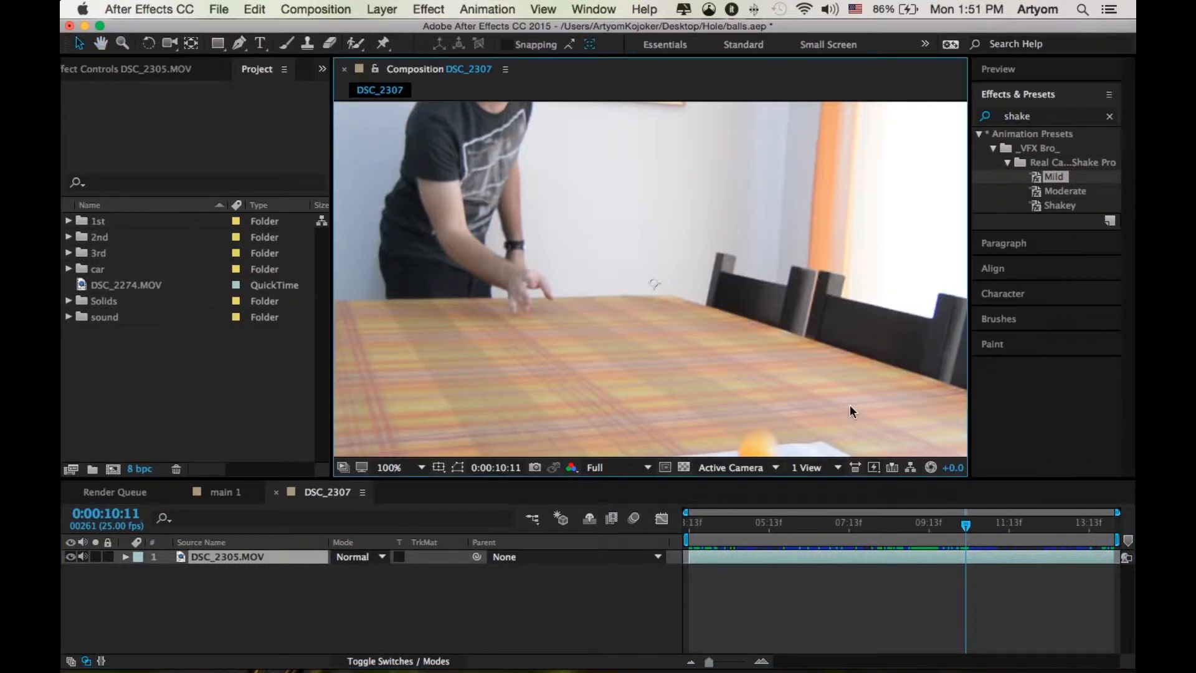
drag(850, 405, 679, 253)
key(Page_Down)
key(Page_Up)
key(Page_Up)
key(Page_Down)
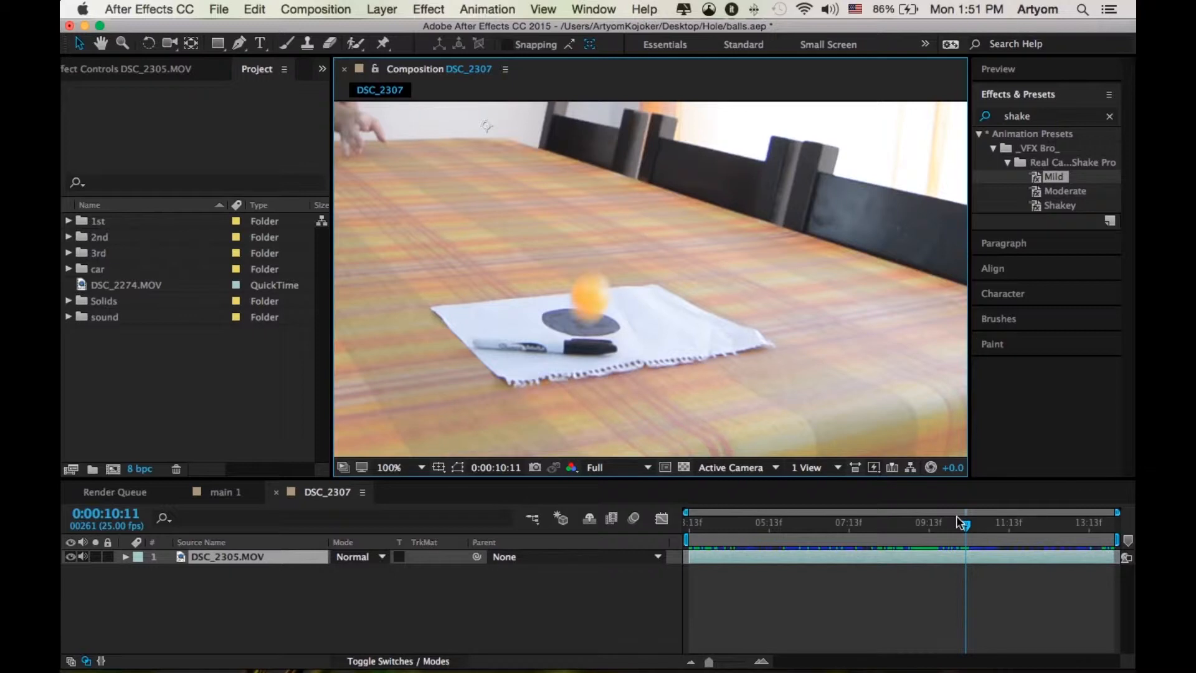
key(Page_Down)
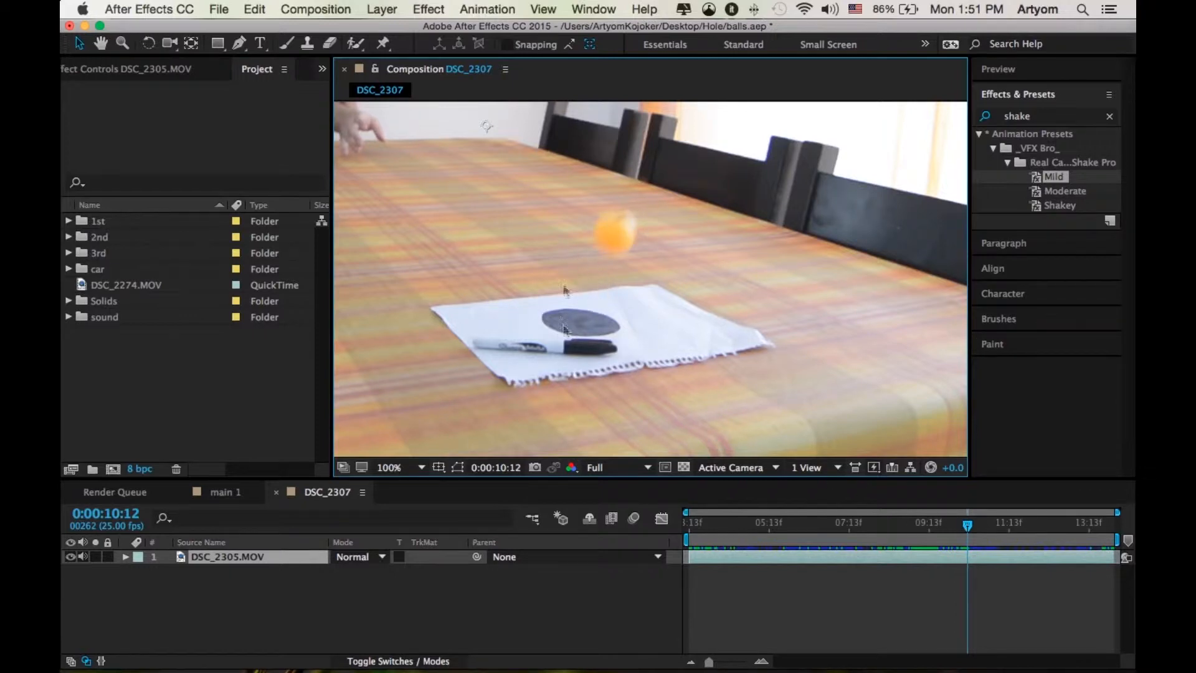
click(417, 467)
click(430, 399)
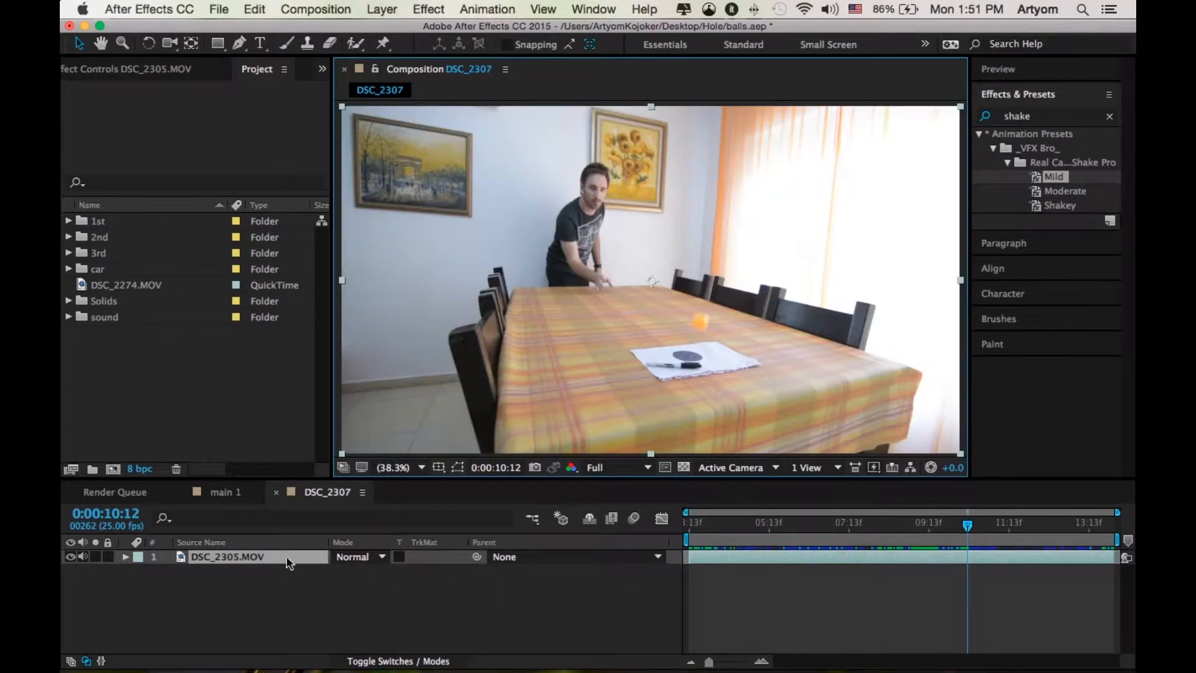
Duplicate the DSC_2305.MOV layer and freeze the top copy at frame 0:00:08:17.
mouse_move(911, 533)
mouse_down()
mouse_move(842, 531)
mouse_move(896, 529)
mouse_up()
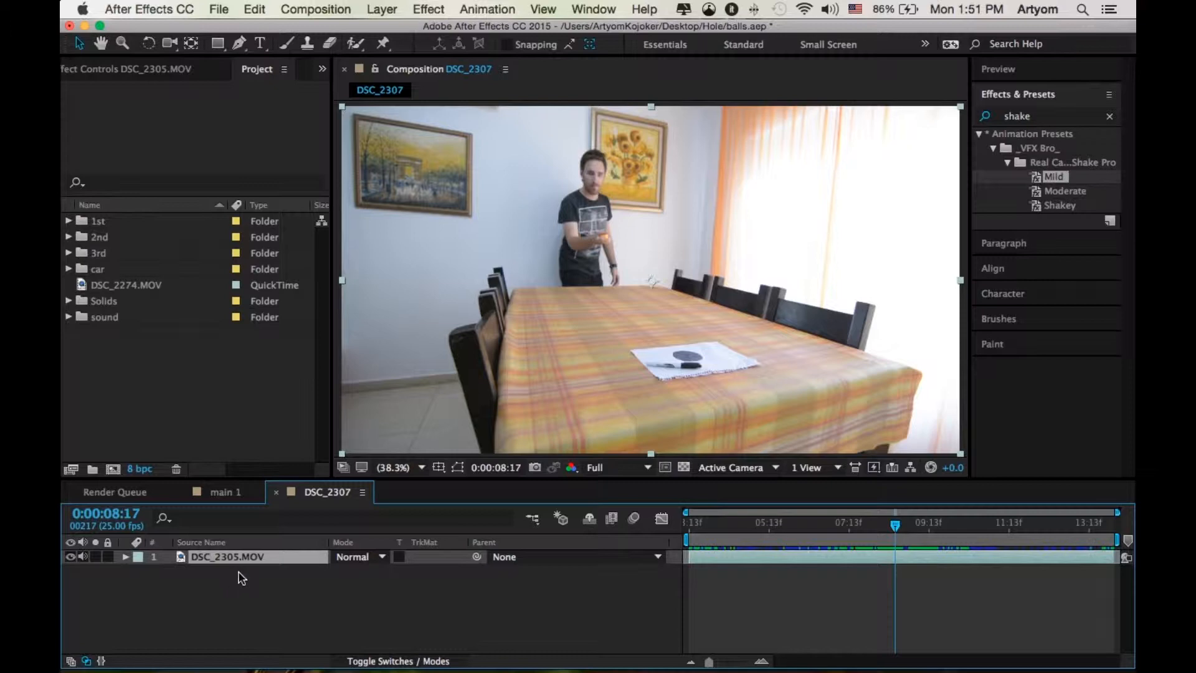
click(259, 570)
click(266, 548)
click(268, 557)
key(super+d)
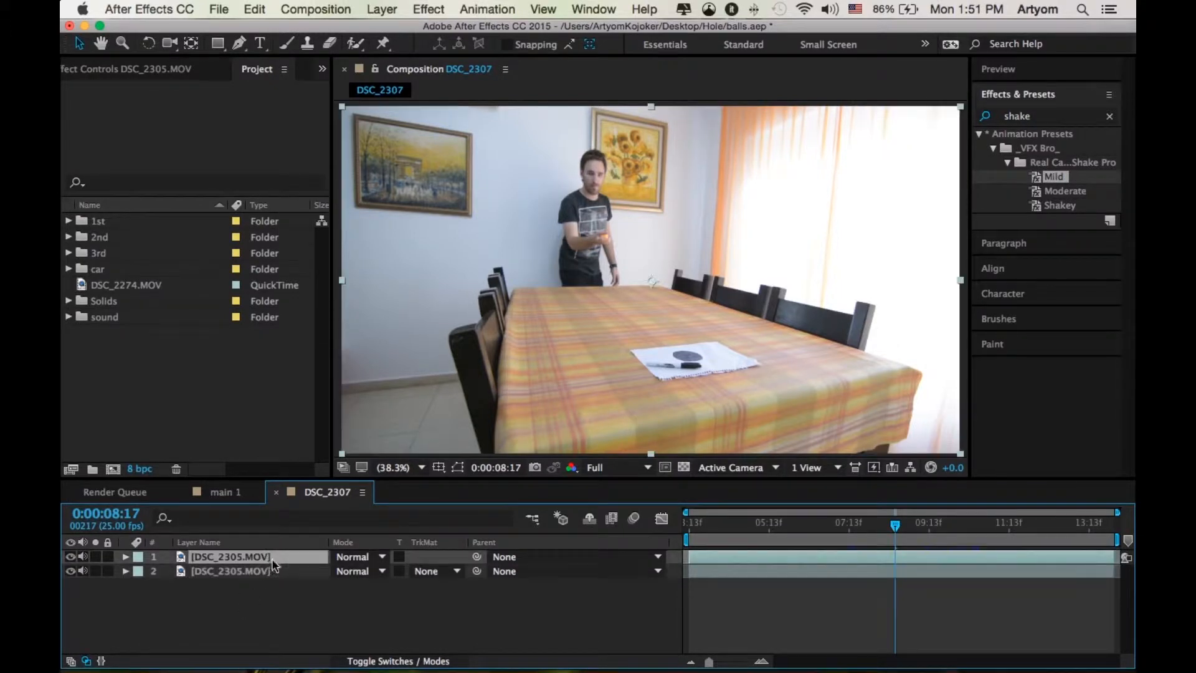
right_click(276, 562)
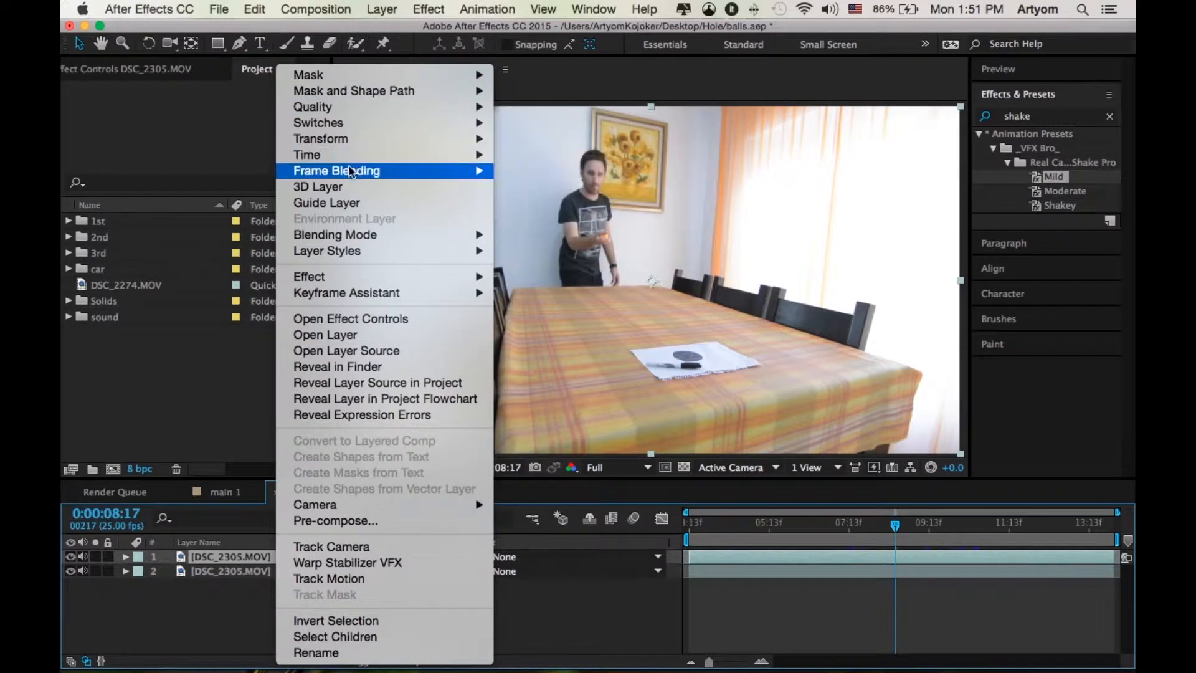
click(552, 204)
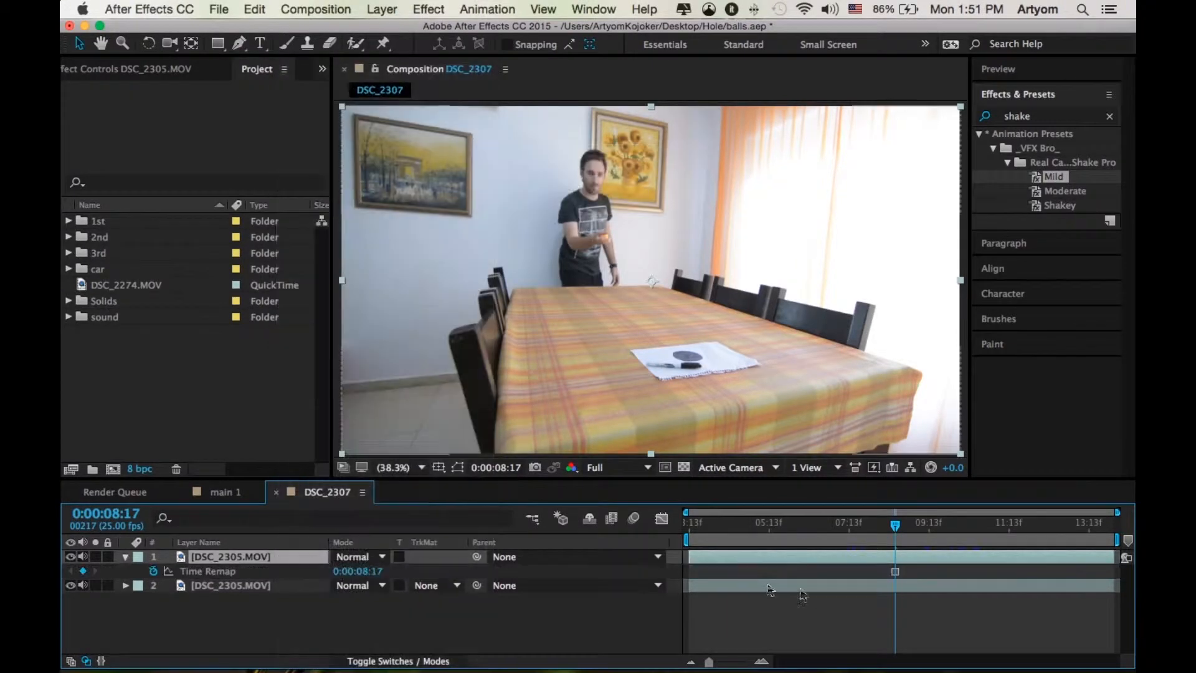
Hide the frozen top layer and review the original footage up to 0:00:08:12.
drag(896, 529, 833, 540)
click(70, 557)
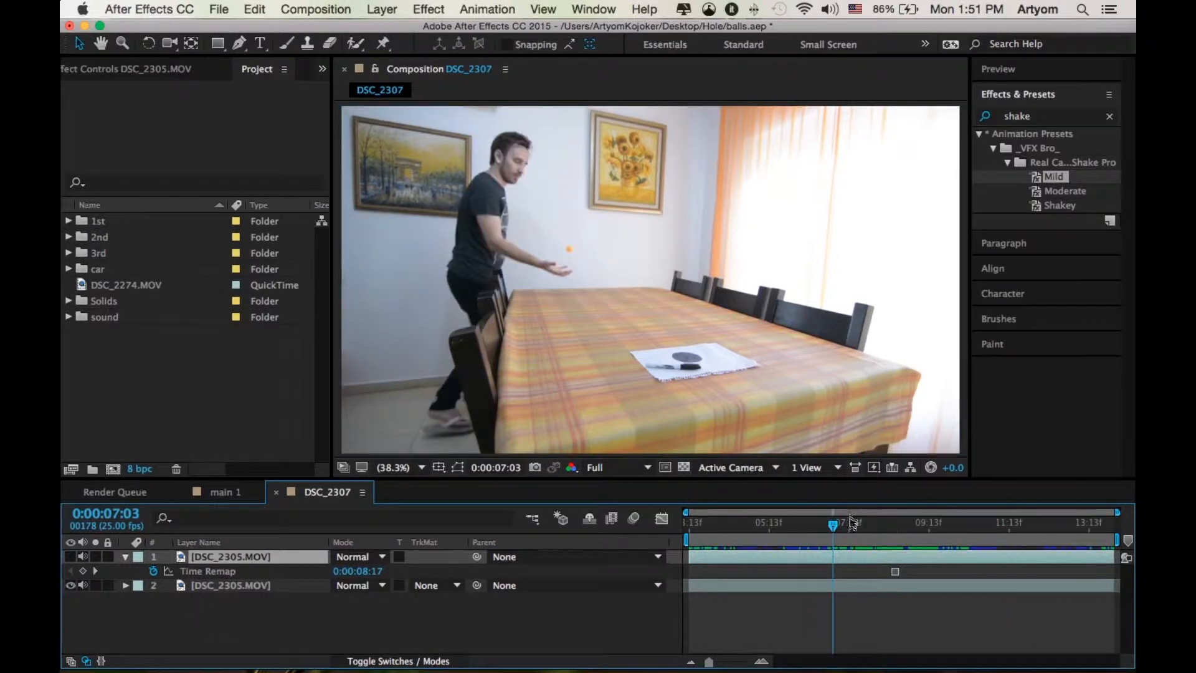
drag(833, 528, 888, 525)
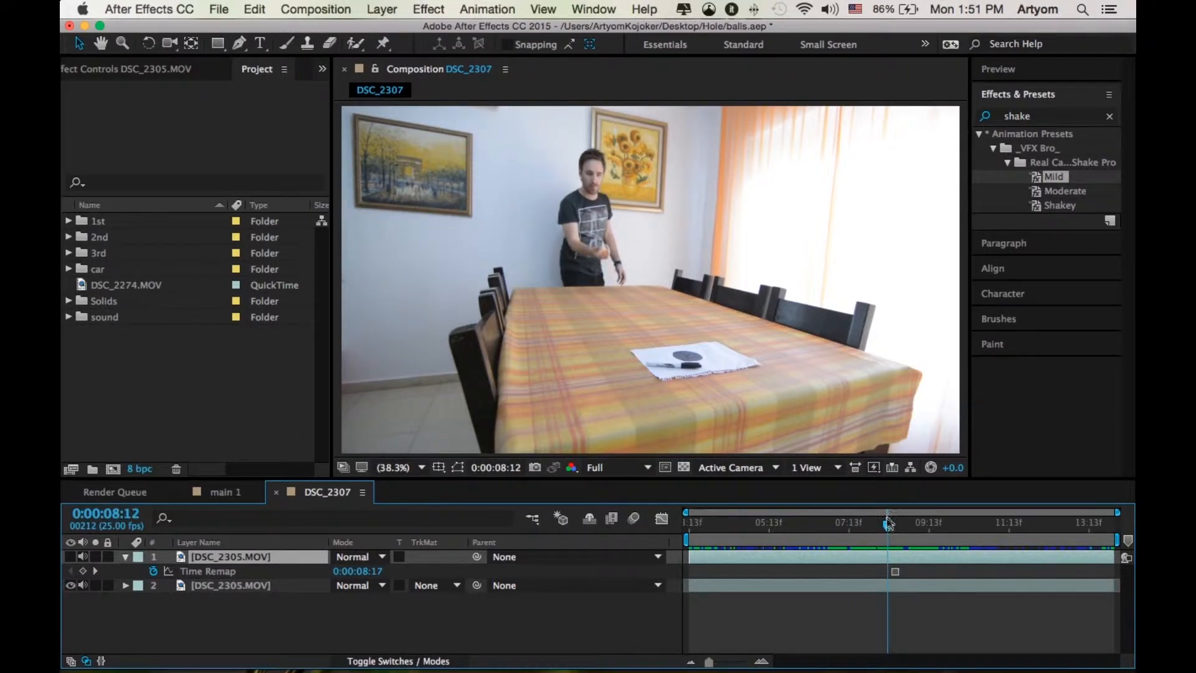
Queue the composition's frame at 0:00:08:12 for rendering as a Photoshop still and check the Save Frame As options.
click(254, 586)
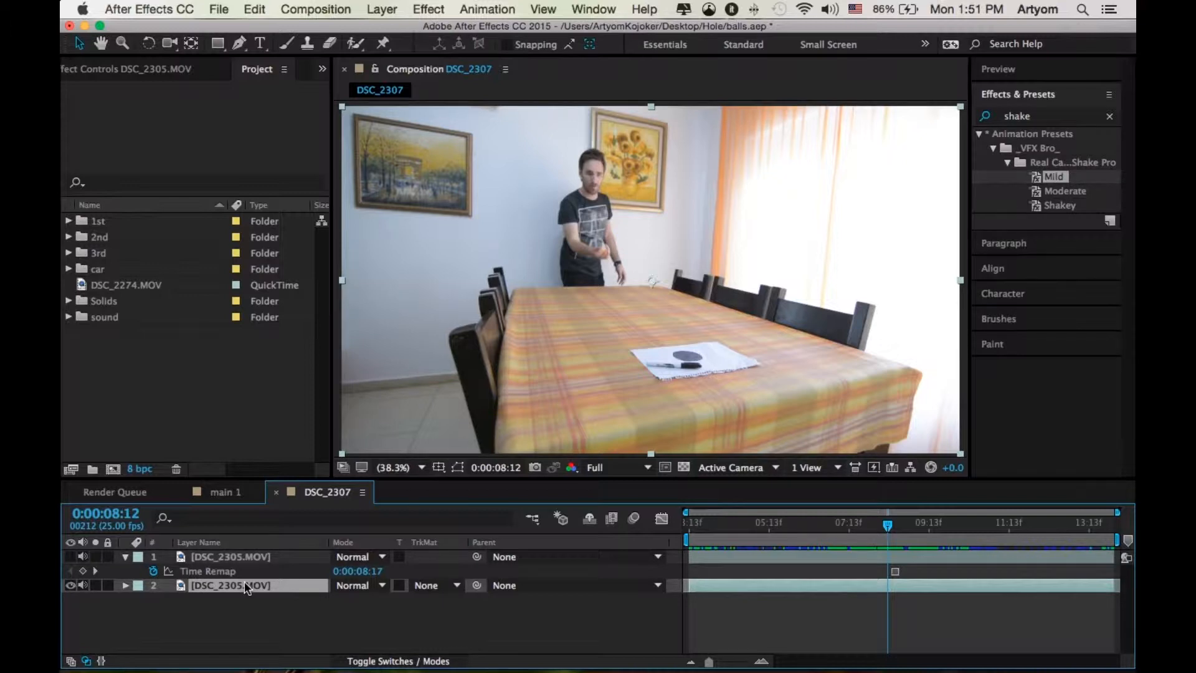
key(super+m)
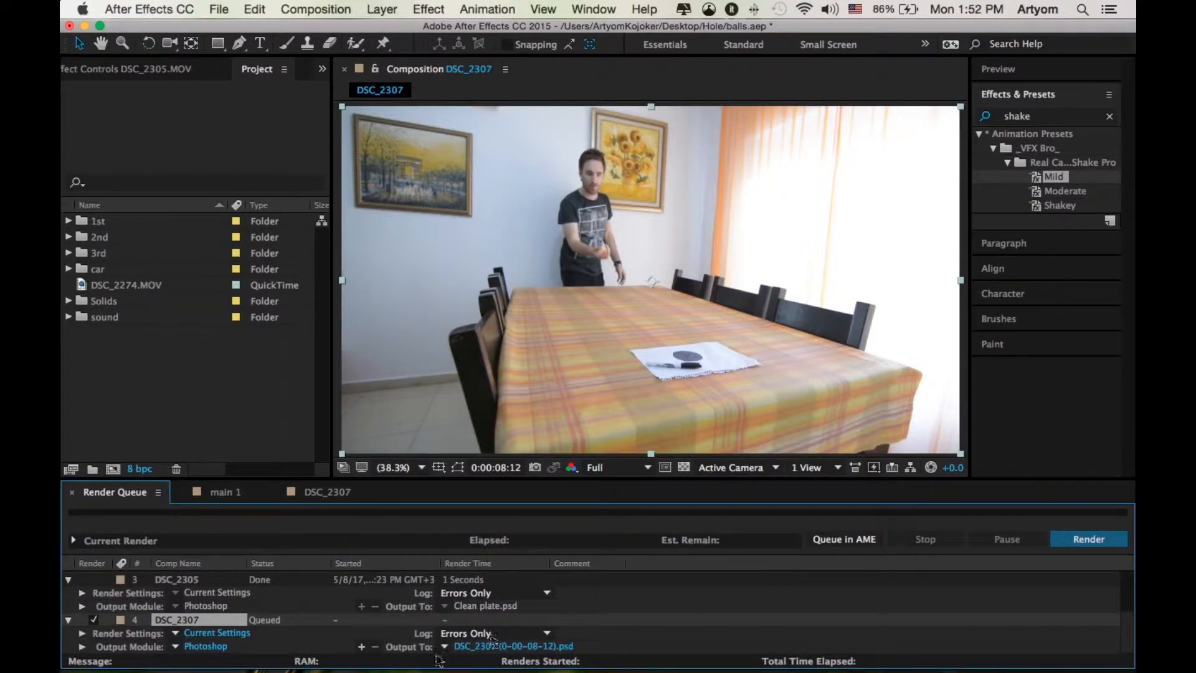
click(321, 493)
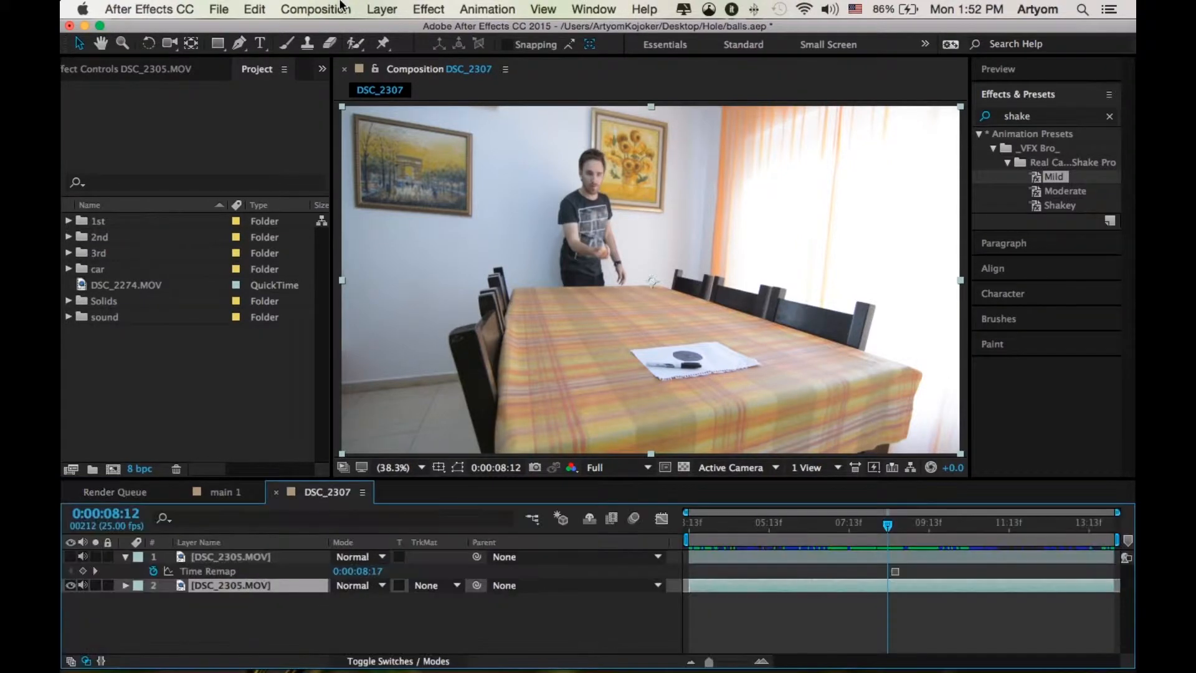
click(335, 10)
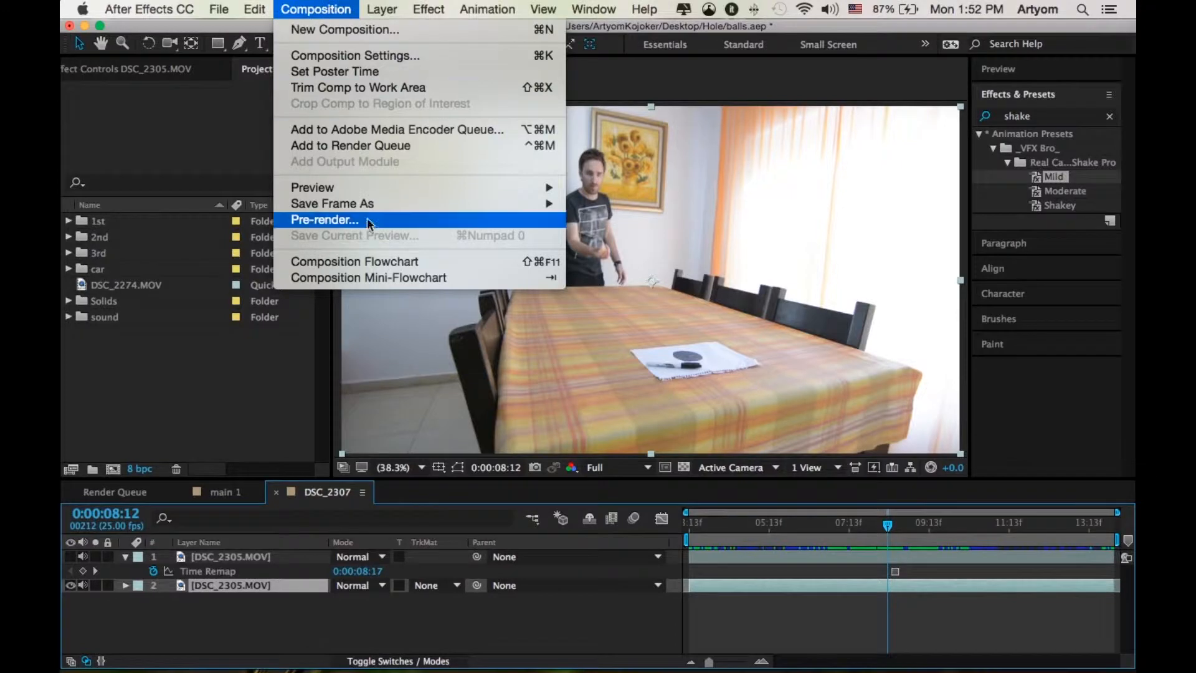
mouse_move(368, 203)
click(642, 204)
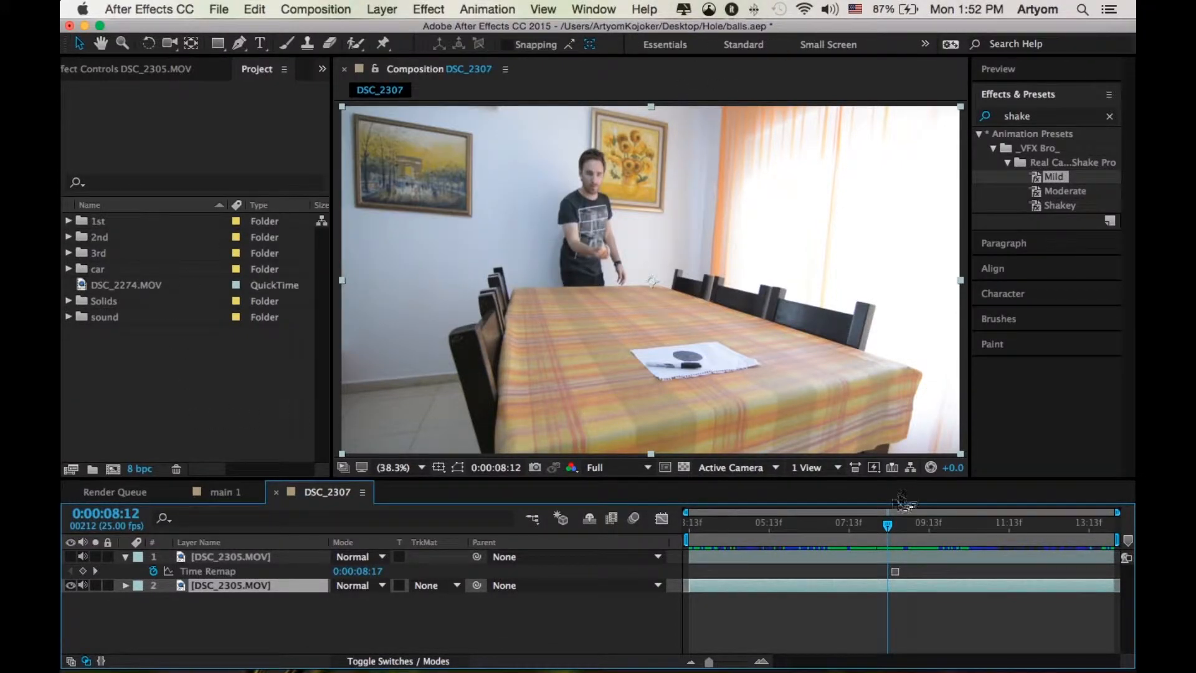
Show the frozen layer again, trim its start to 0:00:08:17 and slide it to begin at 0:00:10:12.
click(70, 557)
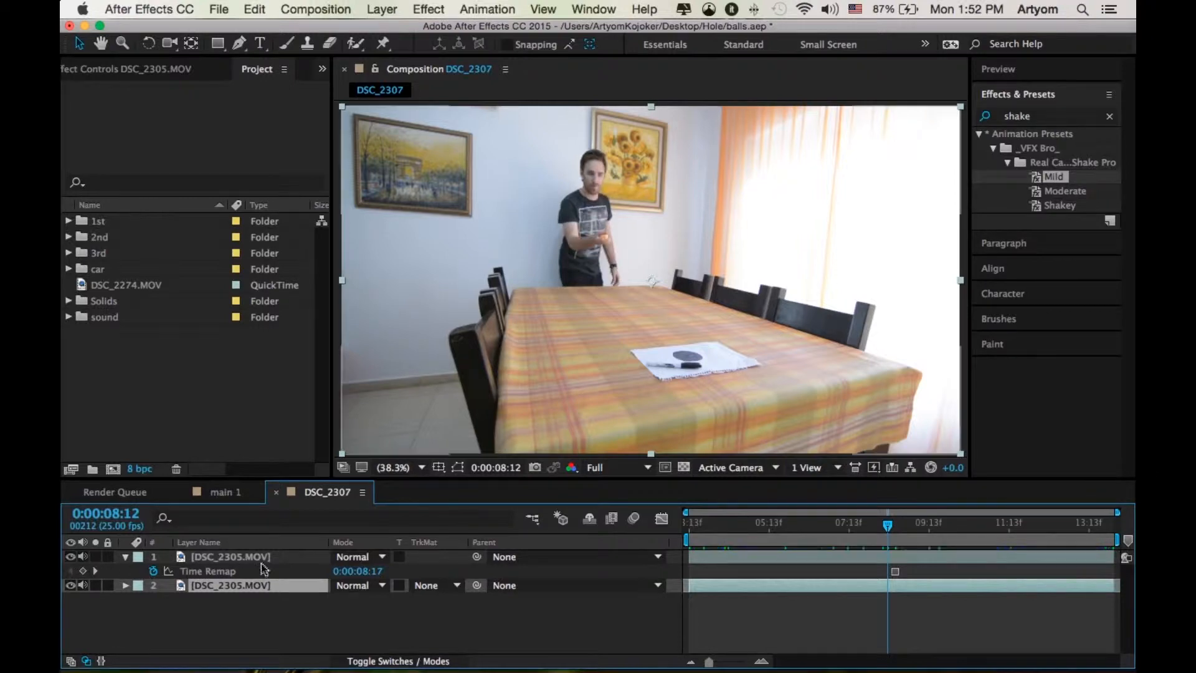
click(803, 554)
drag(893, 527, 896, 527)
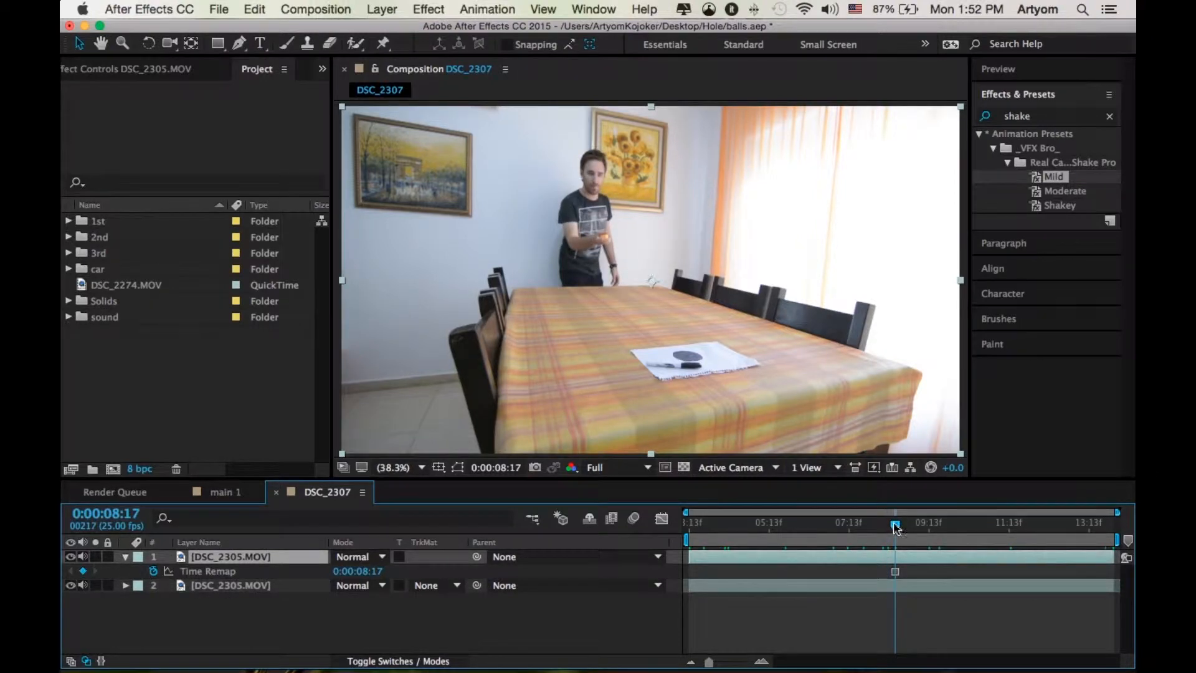
key(alt+[)
drag(911, 559, 967, 527)
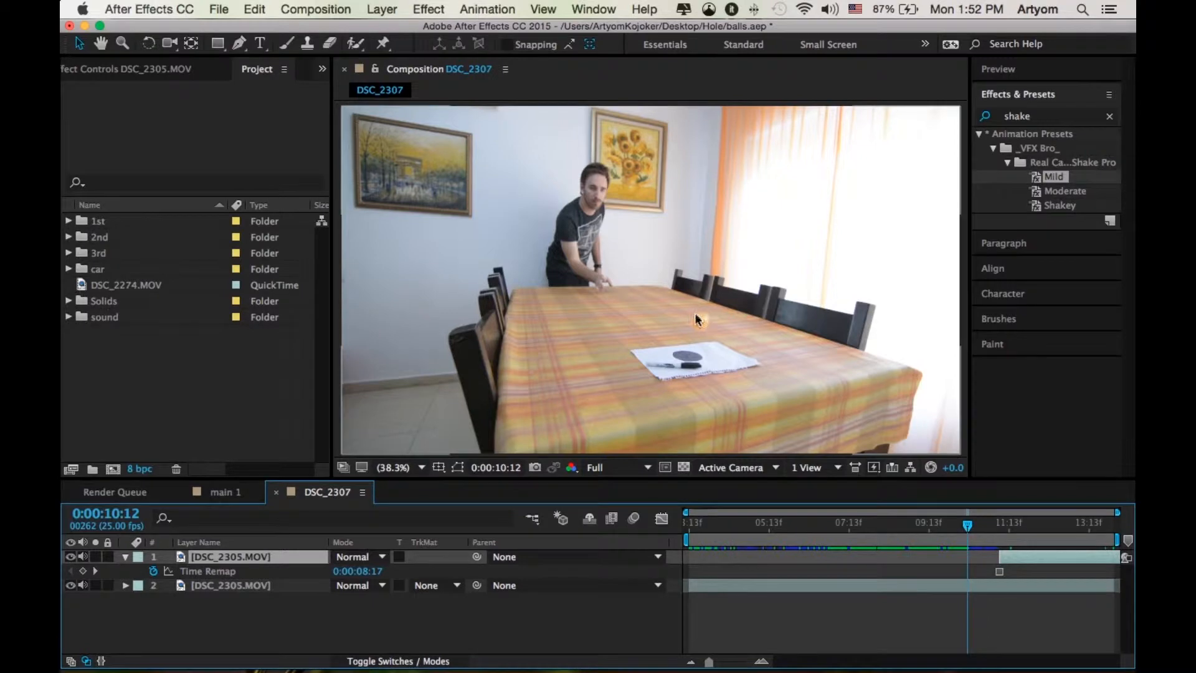
scroll(712, 324, up, 2)
drag(730, 334, 490, 166)
drag(1028, 557, 1007, 557)
Hide the frozen layer and draw a closed, curved Pen tool mask on it around the orange ball at 0:00:10:12.
click(71, 558)
click(239, 43)
scroll(551, 246, up, 1)
drag(550, 246, 693, 342)
click(528, 210)
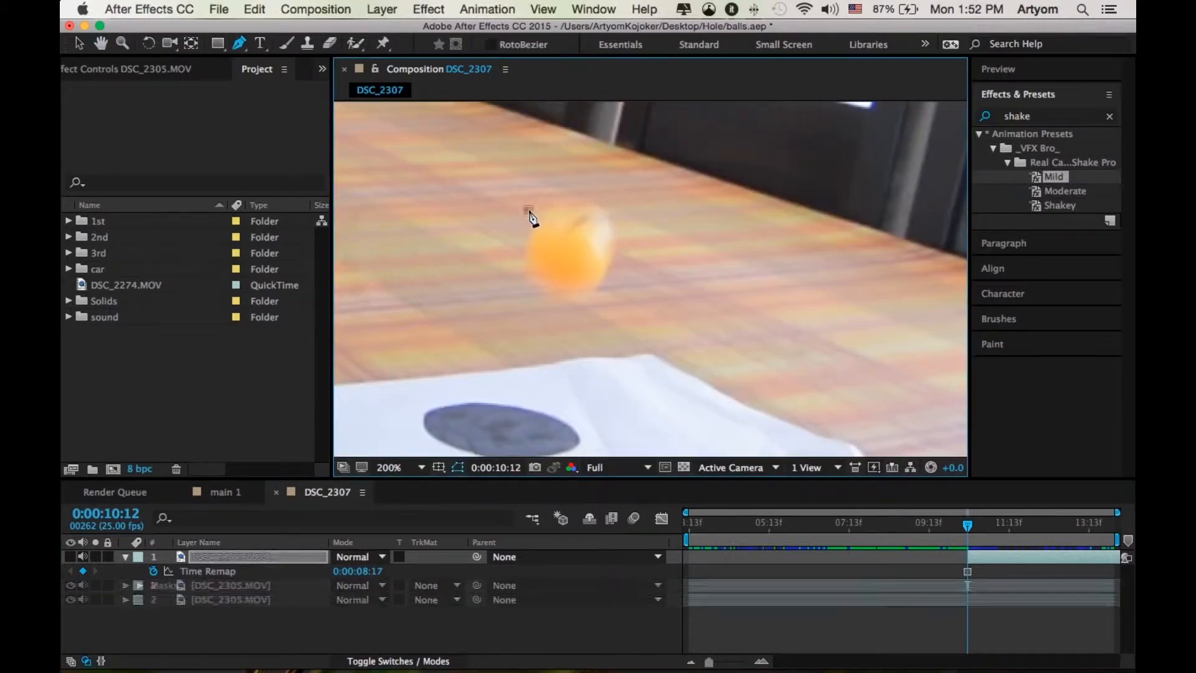
drag(571, 191, 591, 191)
click(617, 212)
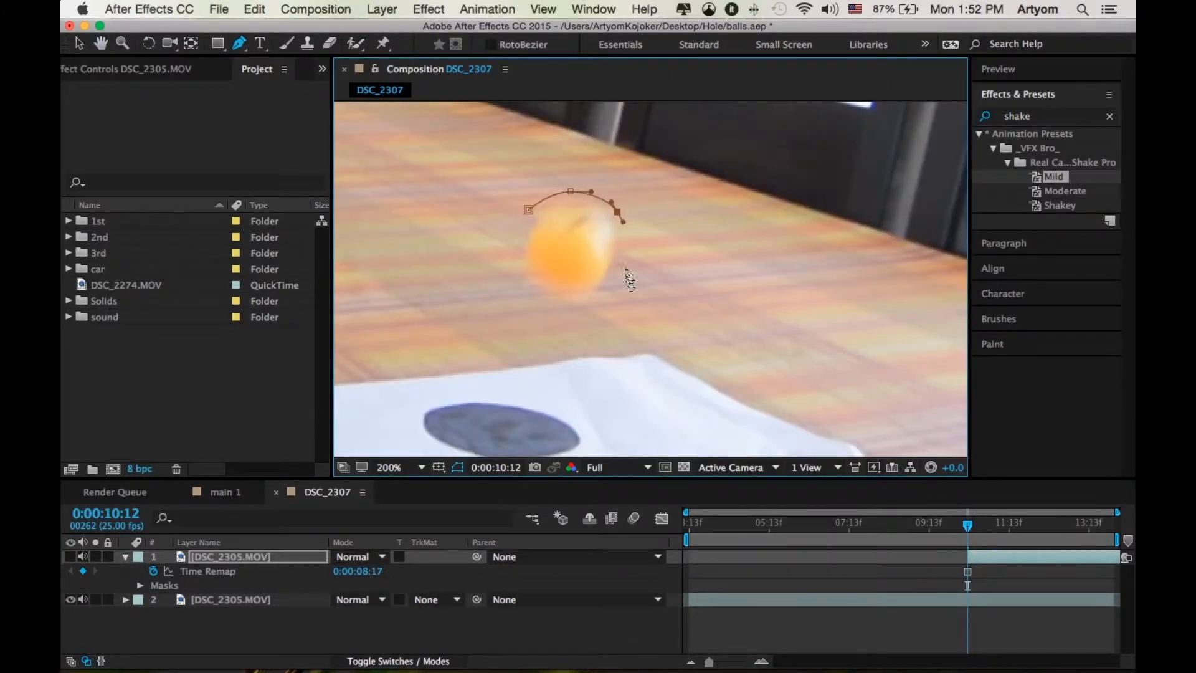
drag(615, 274, 609, 291)
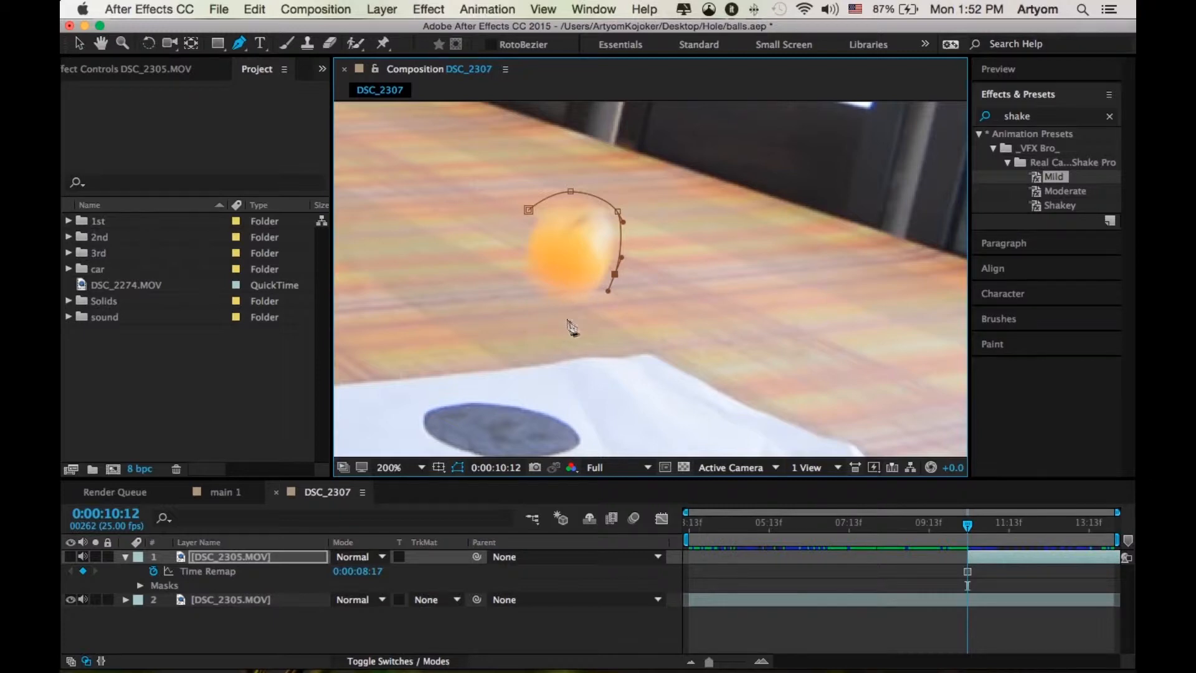
click(576, 315)
click(515, 294)
key(super+z)
drag(567, 311, 507, 253)
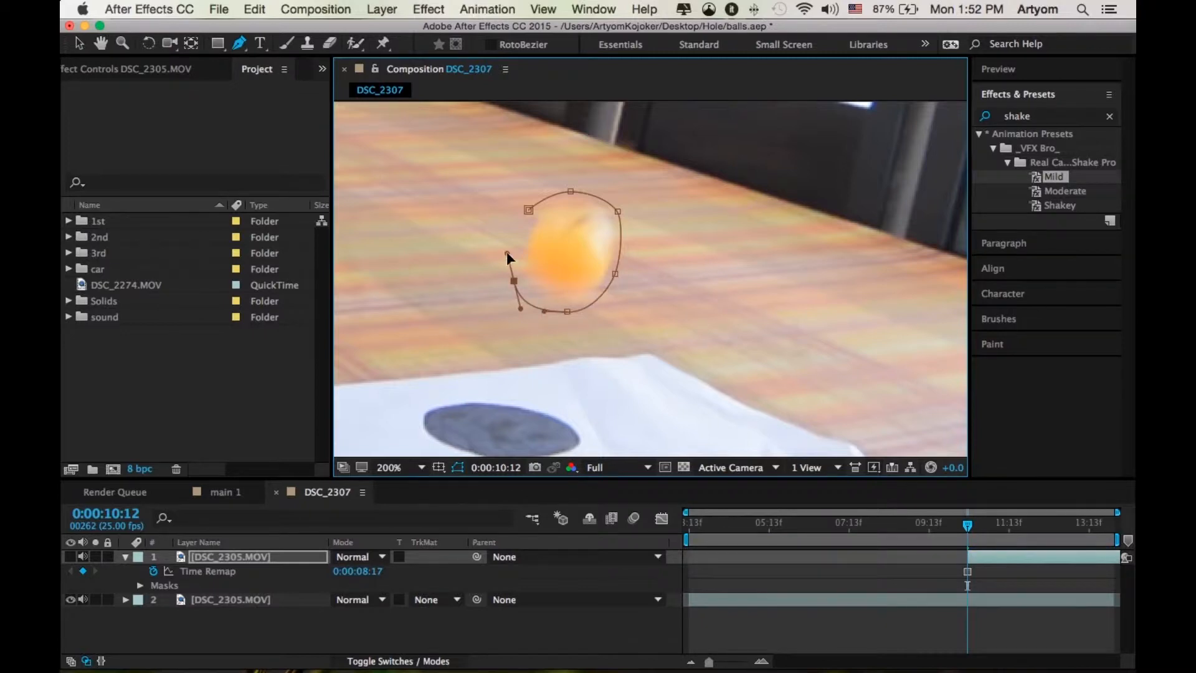
click(530, 210)
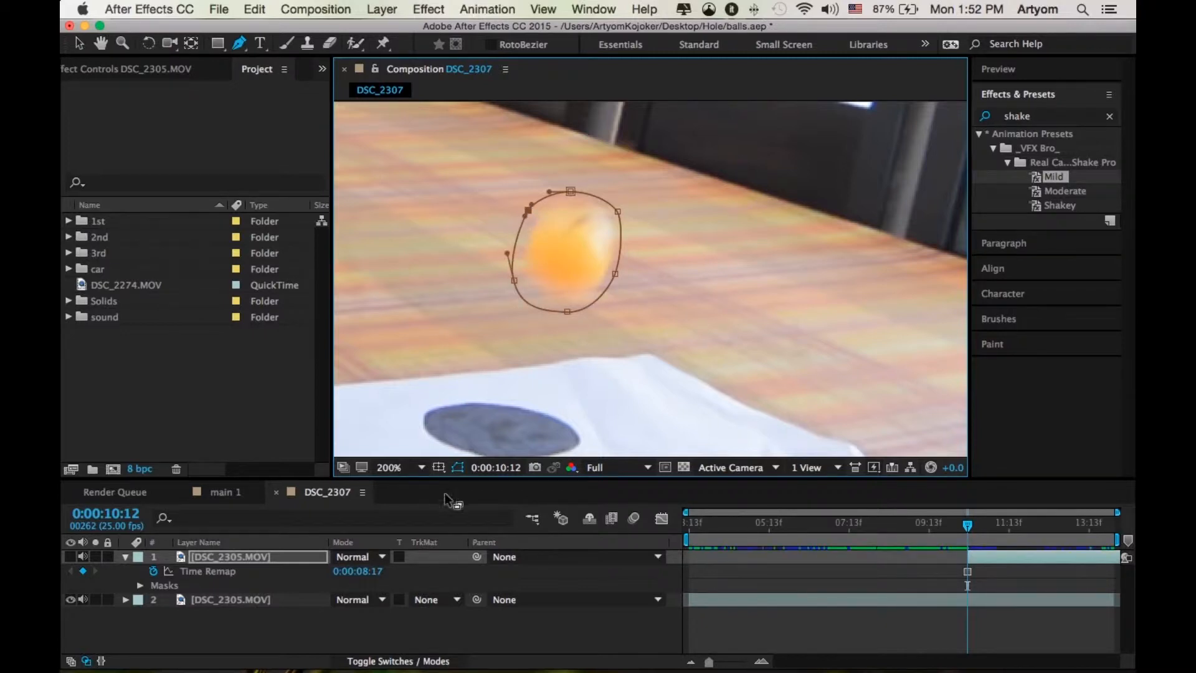
Show the frozen layer, turn off the mask outlines and set Mask 1's feather to 5 pixels.
click(70, 556)
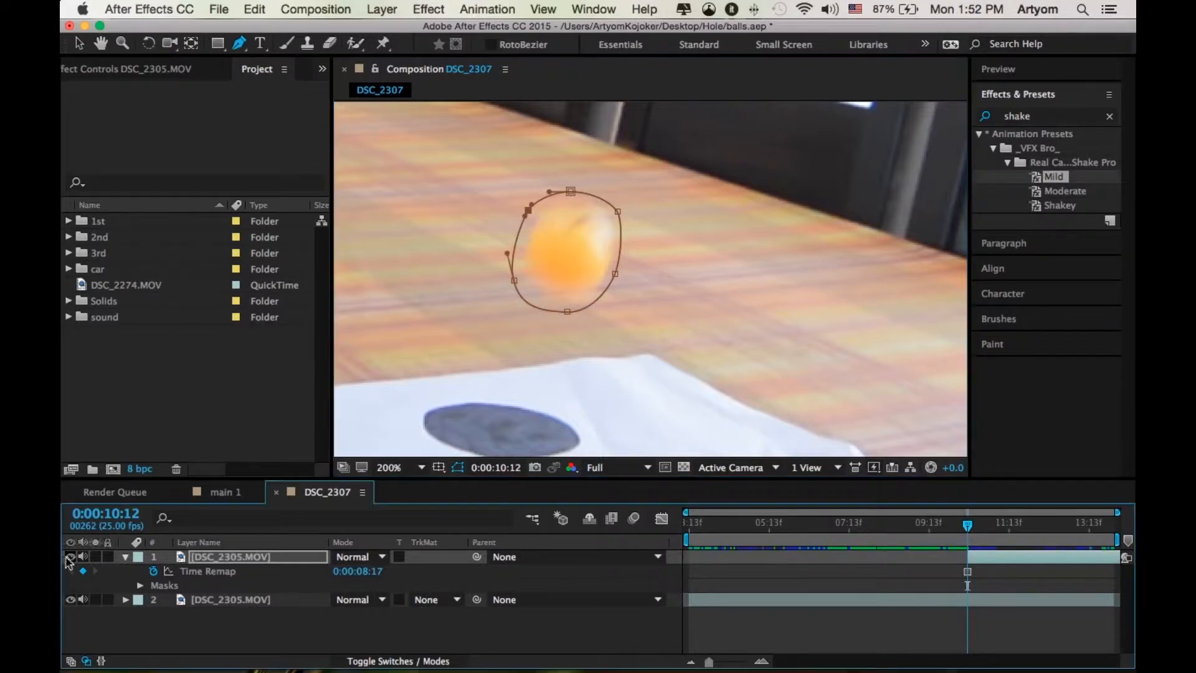
click(457, 468)
key(f)
click(376, 585)
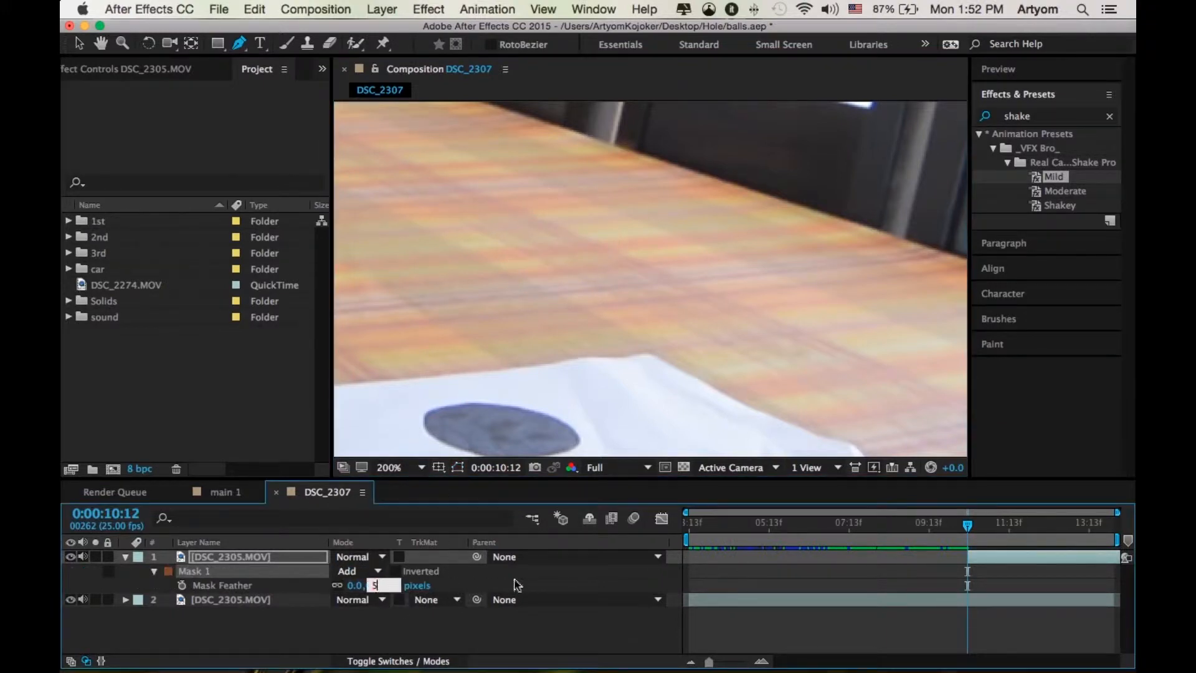
text(5)
key(Return)
click(266, 561)
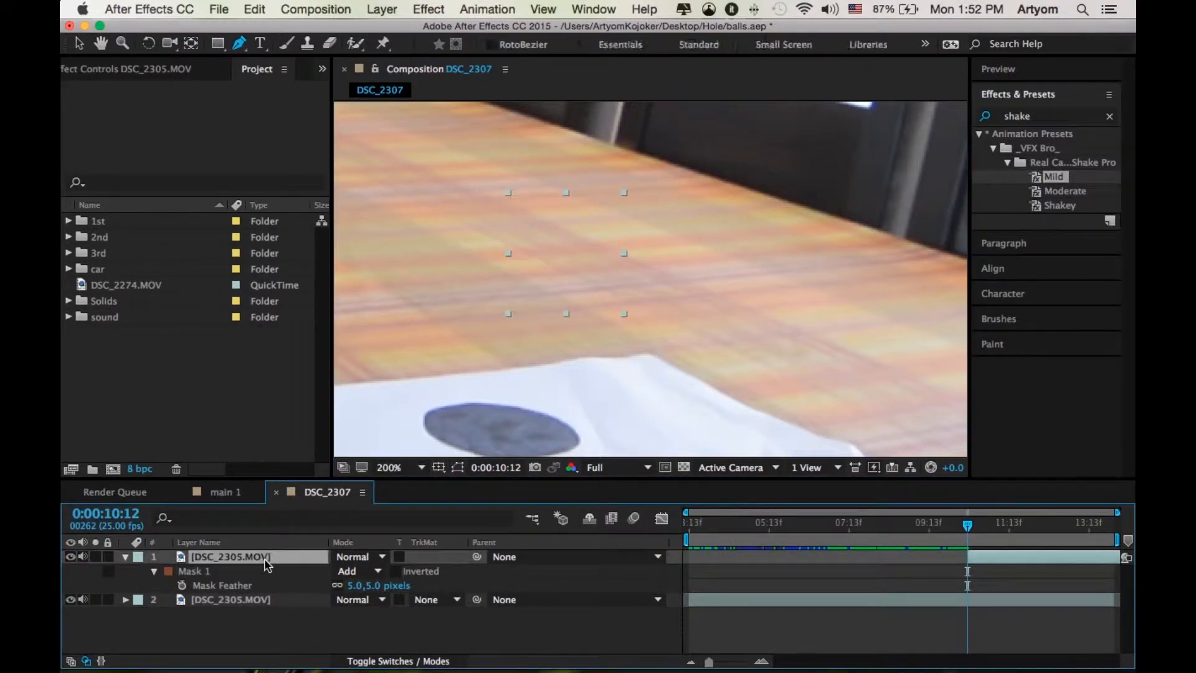
Start animating Mask 1's path on the frozen layer at 0:00:10:12 and move the mask over the ball at 0:00:10:13.
key(alt+m)
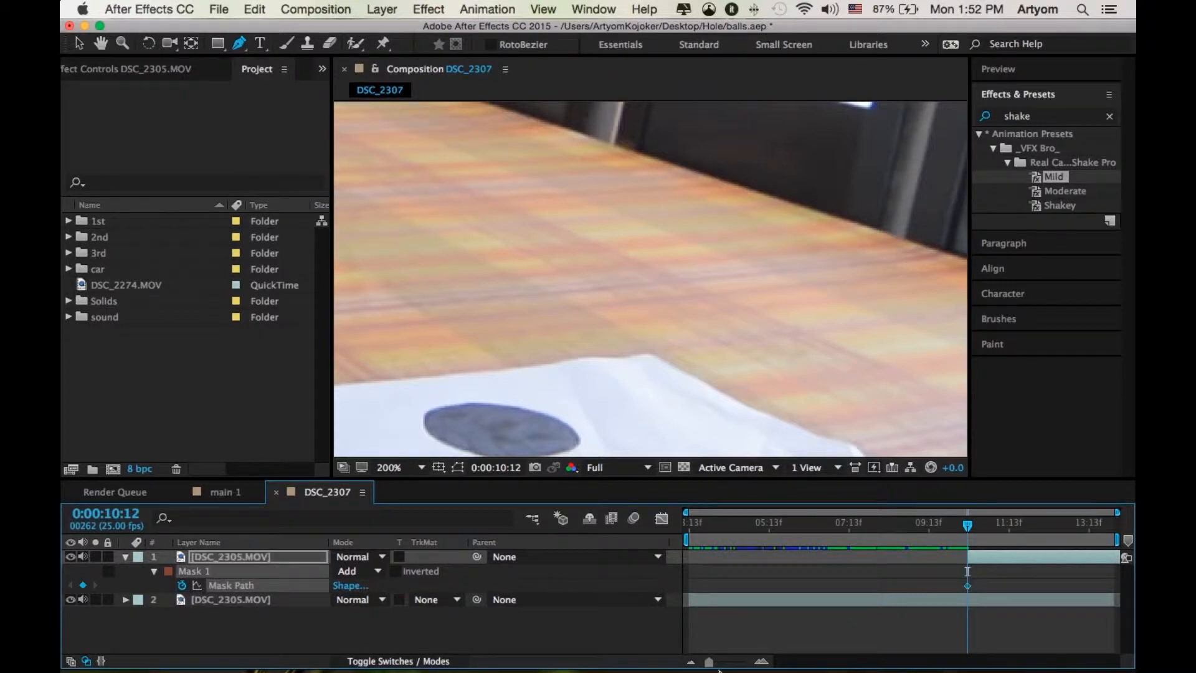
click(402, 468)
click(431, 400)
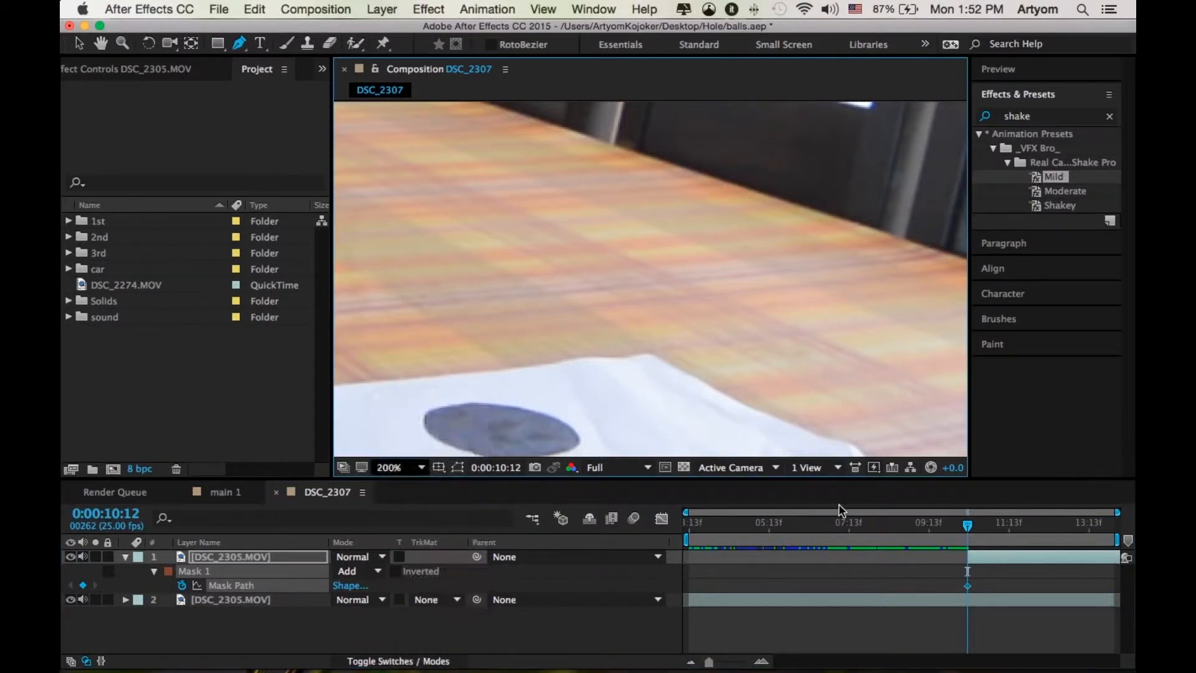
scroll(721, 339, up, 3)
key(Page_Down)
drag(767, 342, 705, 281)
click(457, 468)
scroll(751, 277, up, 1)
drag(757, 369, 740, 337)
key(v)
drag(620, 279, 727, 170)
Advance frame by frame to 0:00:10:16, moving the whole mask so it keeps covering the rolling ball.
key(Page_Down)
drag(730, 161, 674, 148)
key(Page_Down)
key(space)
key(Page_Down)
drag(674, 148, 743, 160)
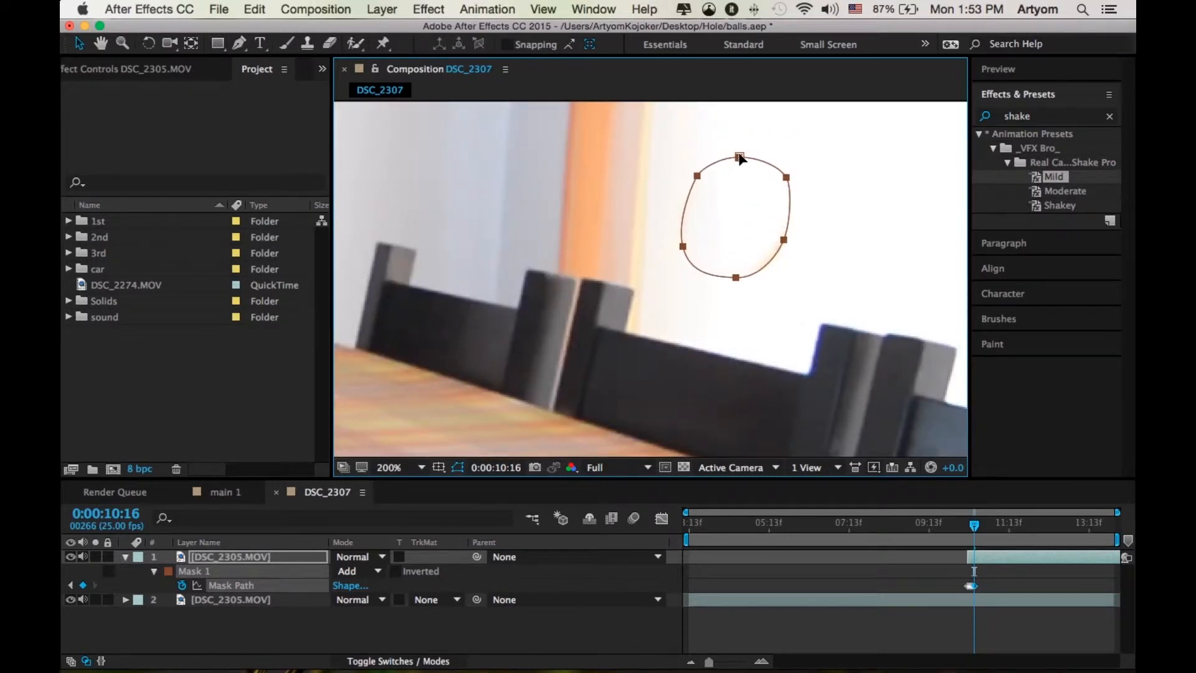
Adjust the mask's points outward around the ball at 0:00:10:16 and check the cover with the mask outlines hidden.
click(764, 212)
click(786, 242)
drag(786, 241, 795, 246)
drag(737, 277, 742, 283)
drag(683, 246, 678, 244)
click(696, 175)
click(458, 468)
click(458, 470)
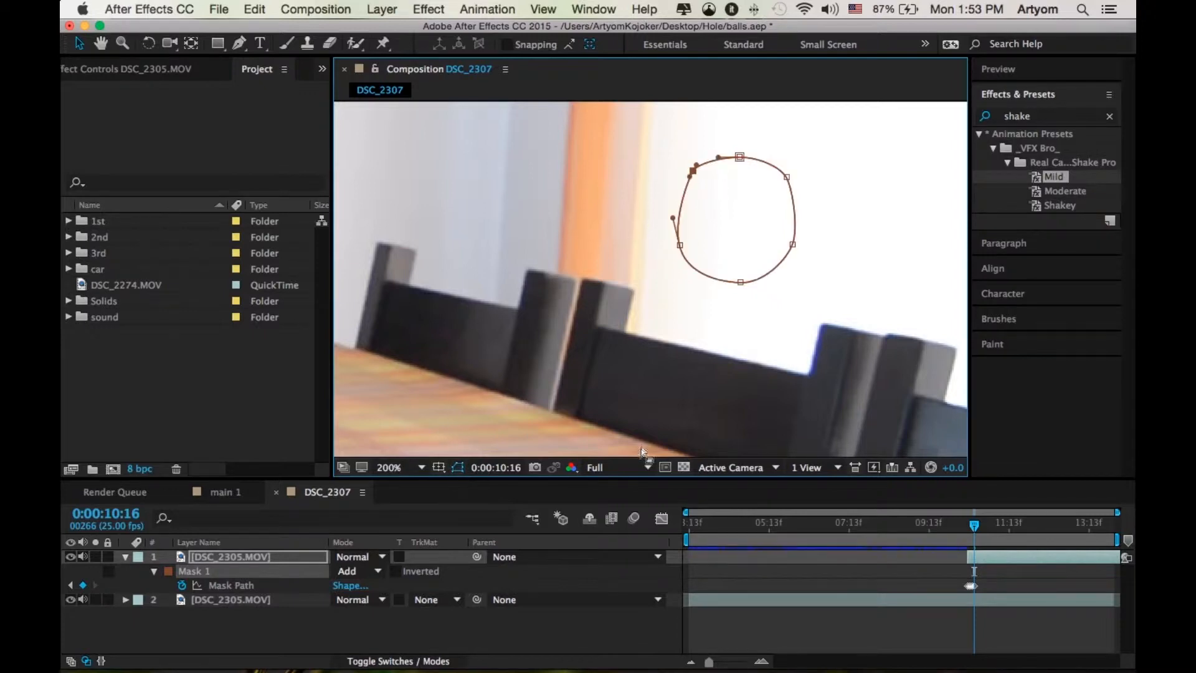
Move the whole mask over the ball at 0:00:10:17 and check the cover with the mask outlines hidden.
key(Page_Down)
drag(838, 360, 677, 337)
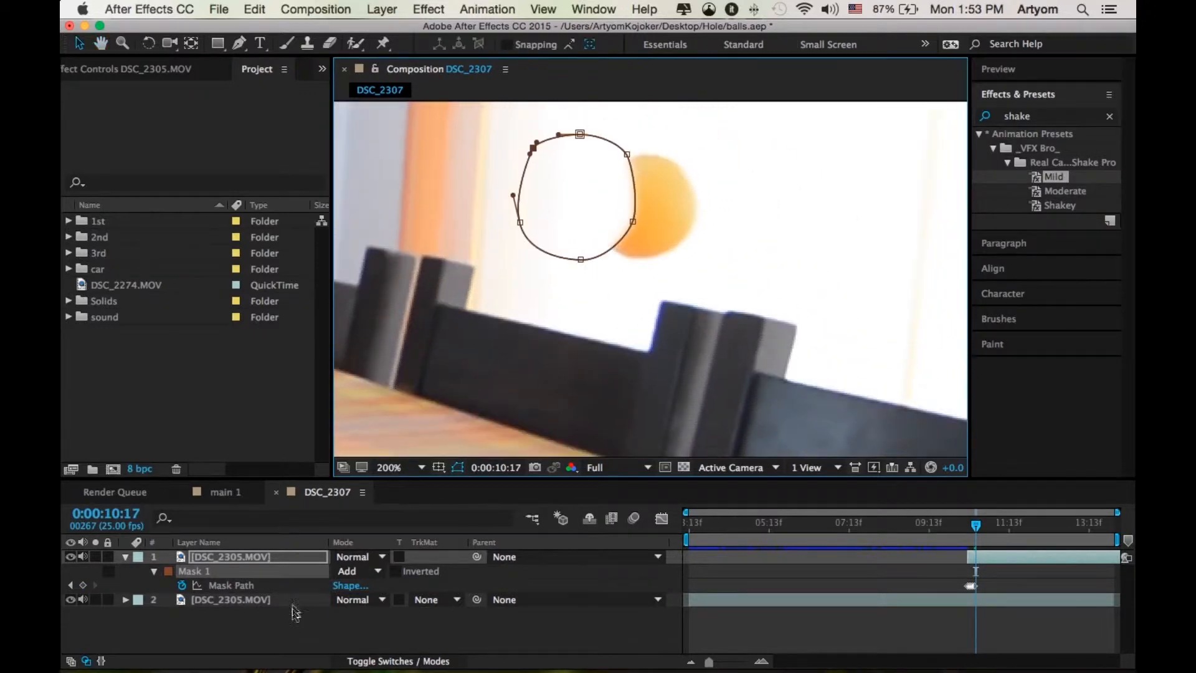
click(292, 587)
drag(640, 233, 706, 240)
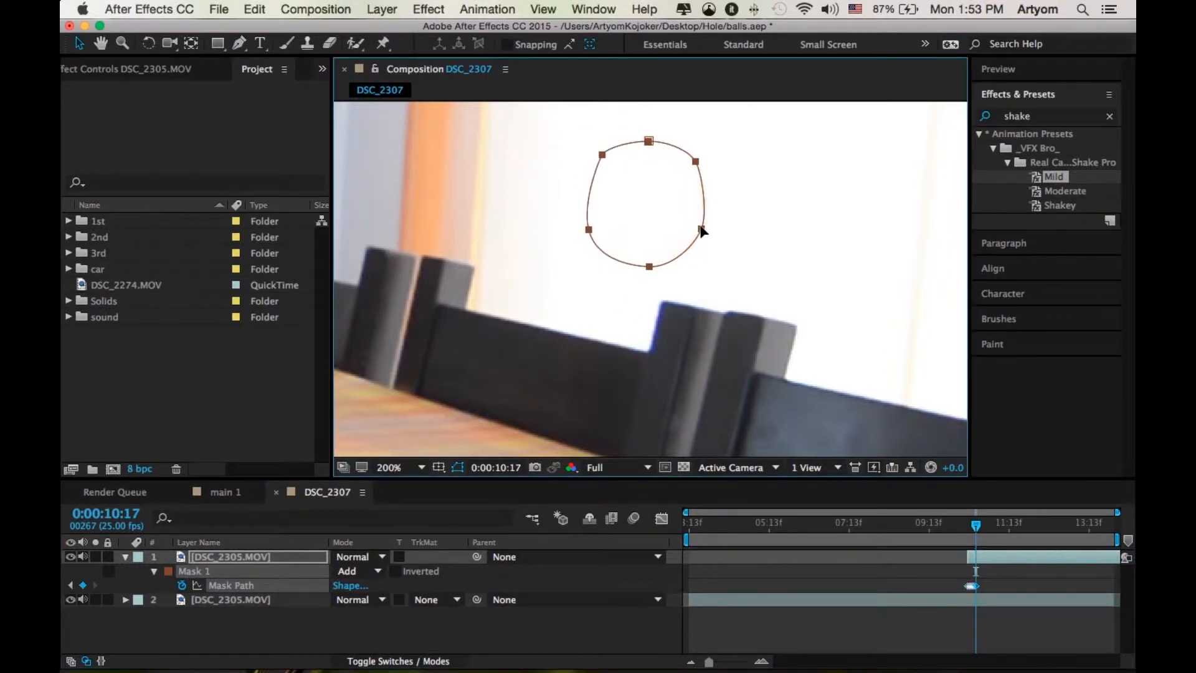
double_click(642, 264)
click(458, 467)
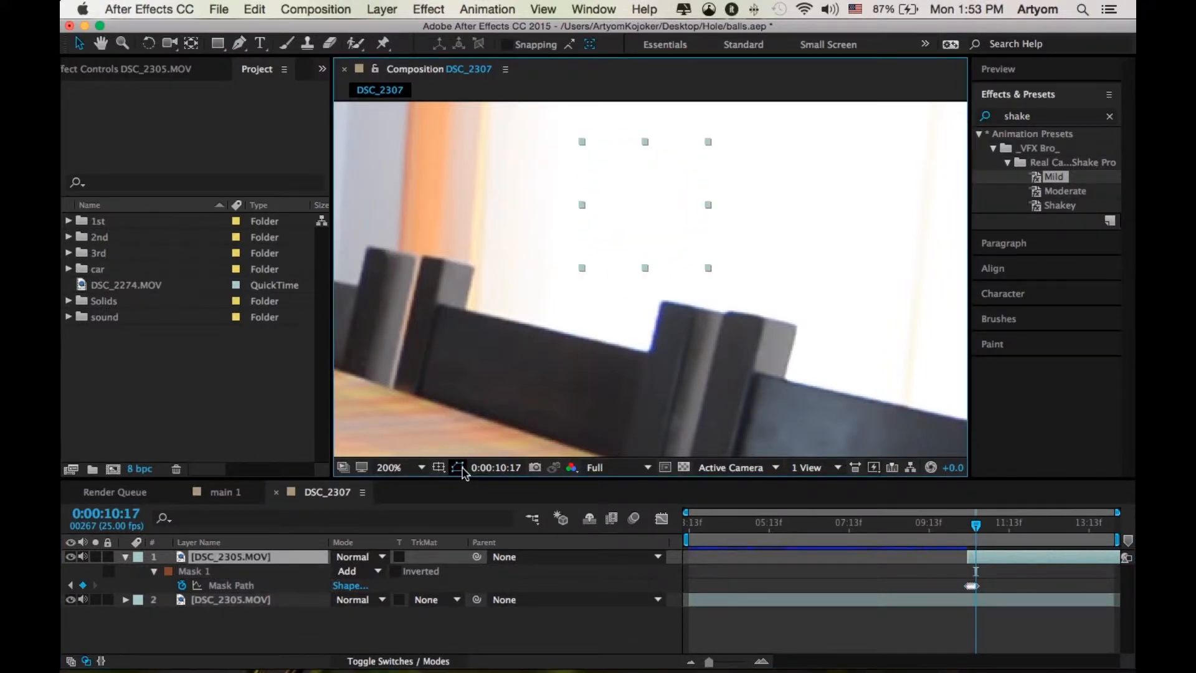
click(458, 468)
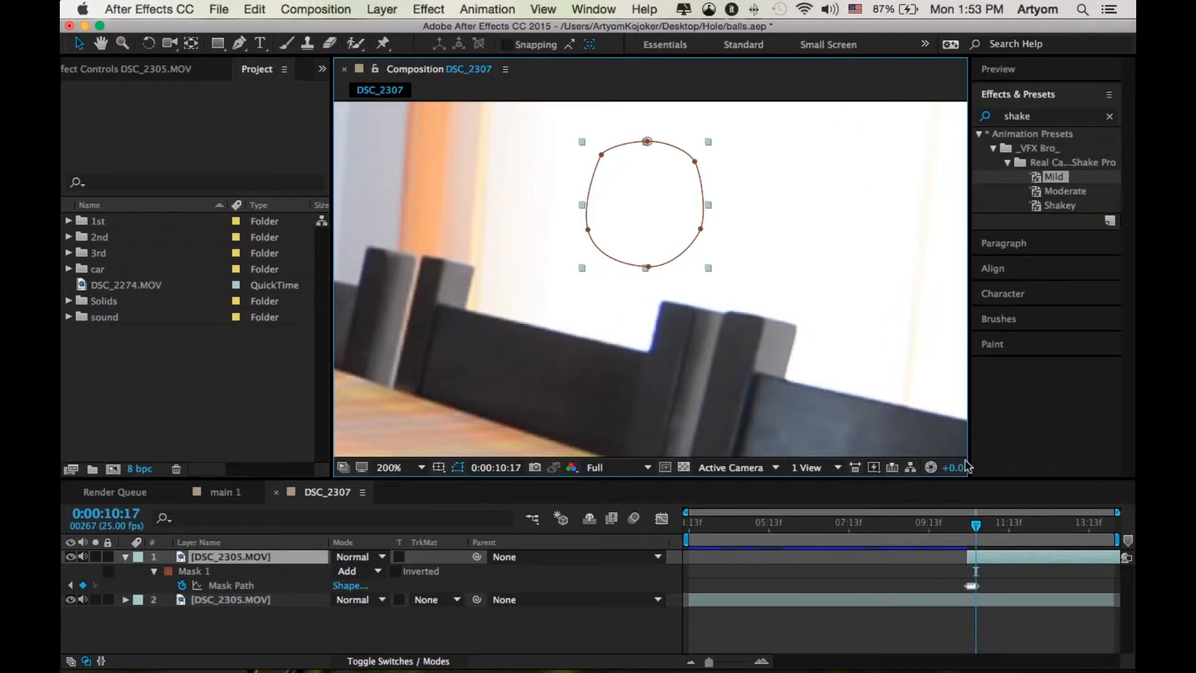
Move the mask onto the ball at 0:00:10:18 and pull its points near the chair outward to cover the ball's edge.
click(761, 662)
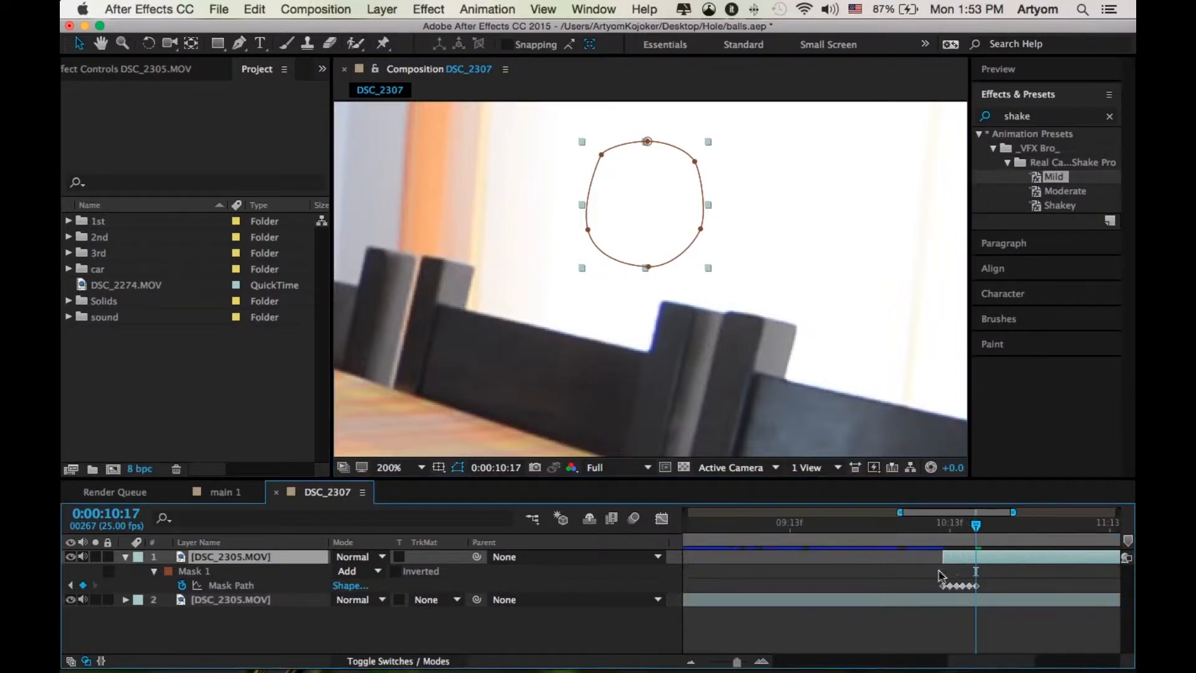
key(Page_Down)
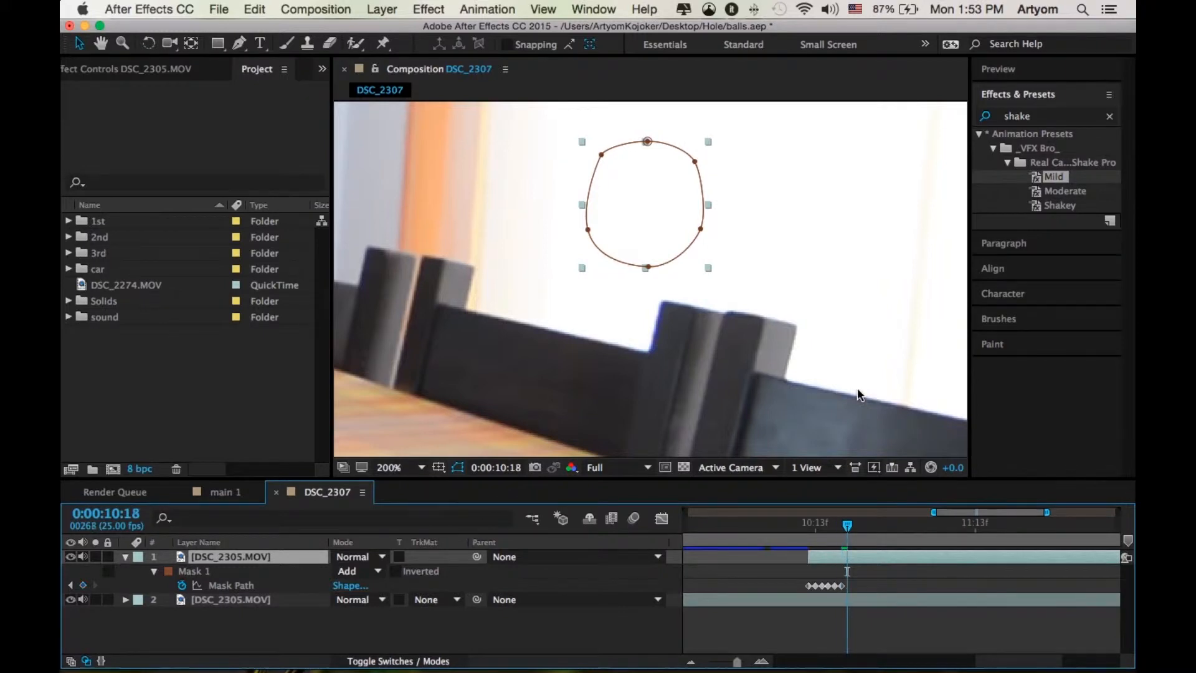
click(221, 586)
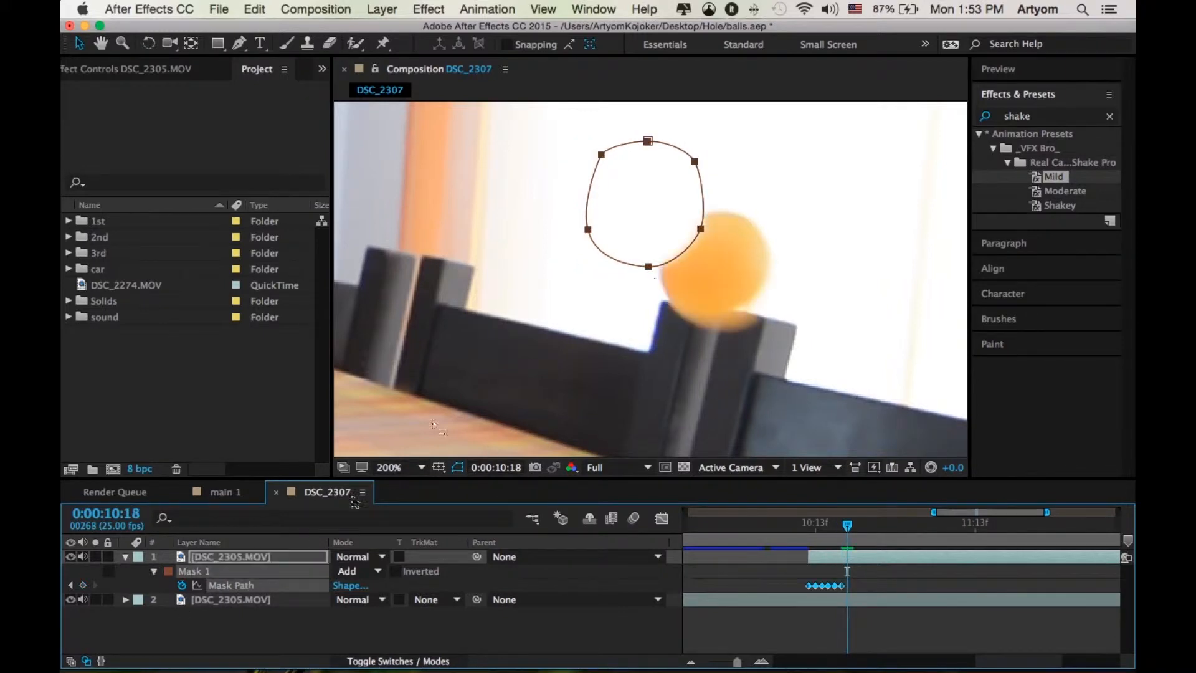
drag(701, 230, 783, 300)
click(748, 294)
click(681, 225)
drag(681, 225, 730, 204)
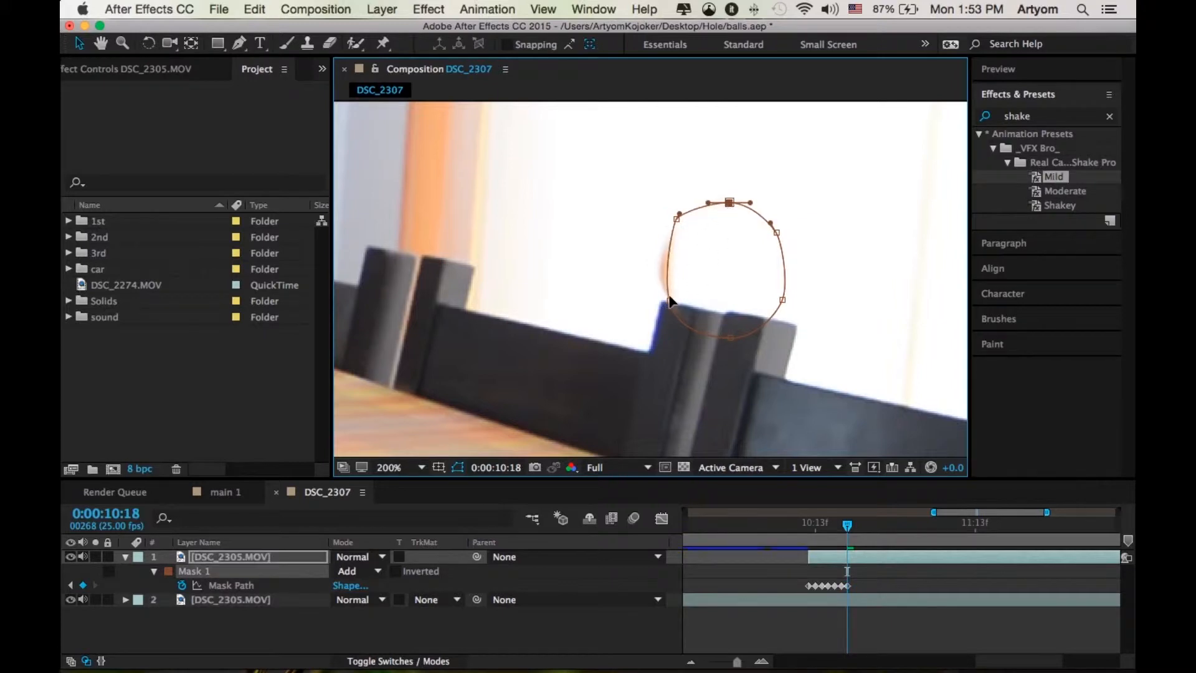
drag(670, 300, 652, 295)
drag(676, 218, 673, 214)
Place the mask over the ball in front of the chairs at 0:00:10:19 and hide the mask outlines to check it.
key(period)
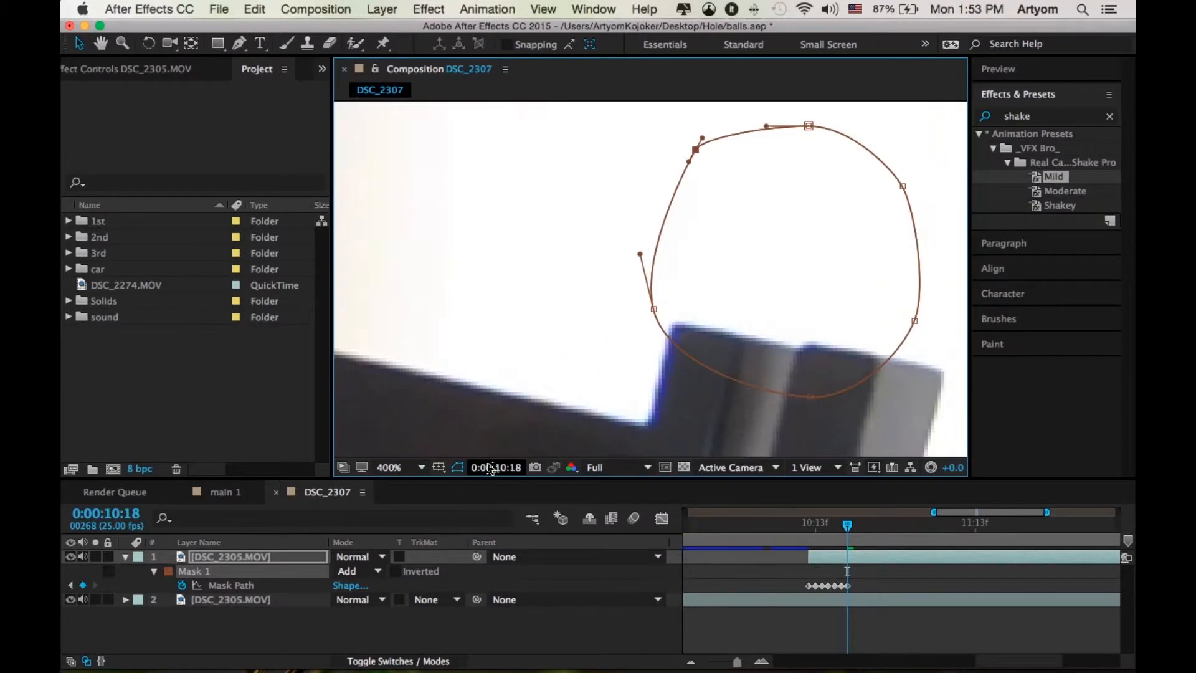
key(comma)
key(comma)
key(comma)
key(period)
key(super+Right)
drag(613, 278, 649, 281)
click(650, 302)
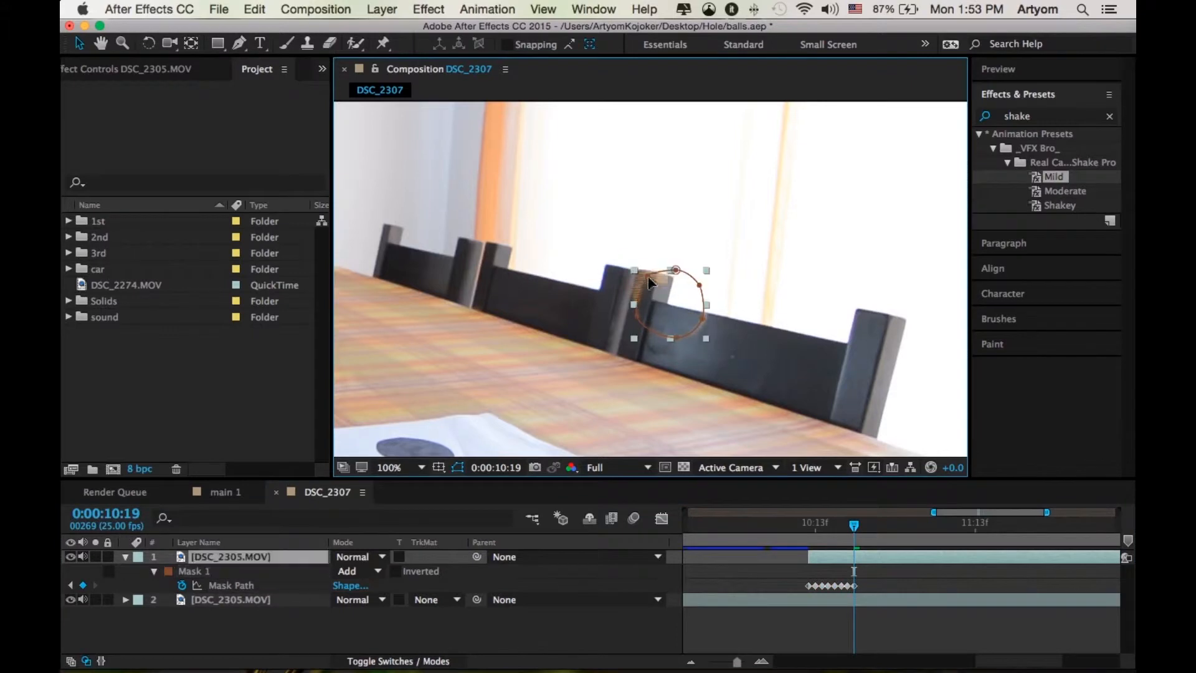
click(460, 467)
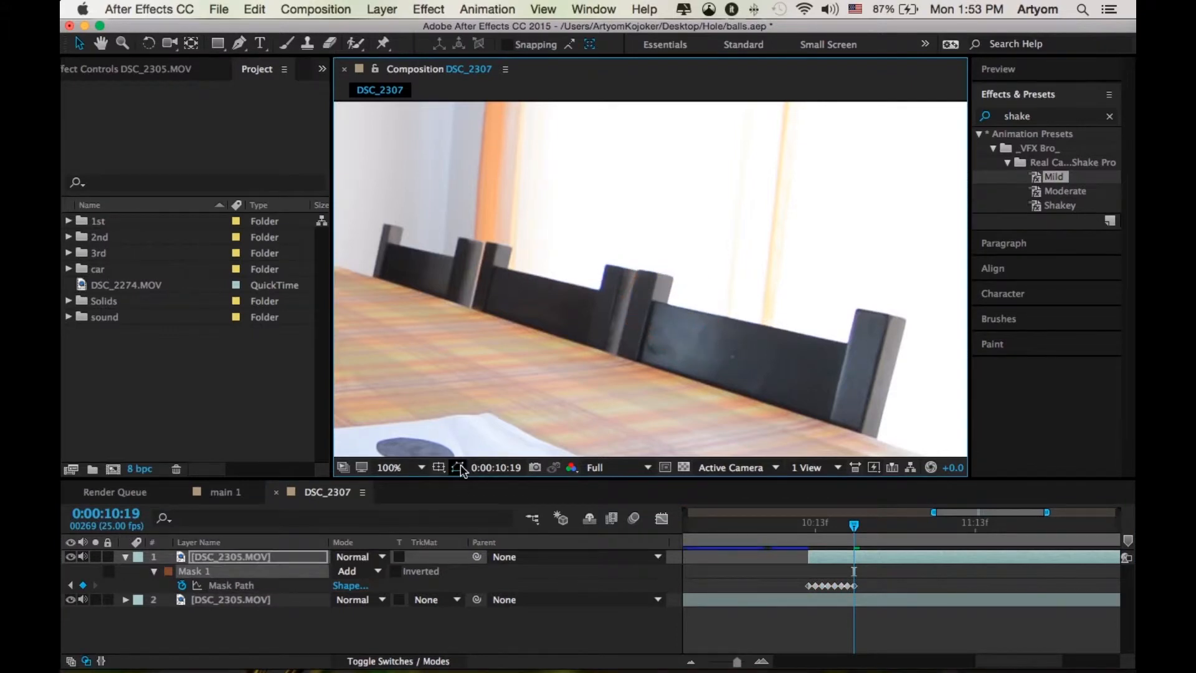
Continue through 0:00:10:20 to 0:00:10:21, moving the mask onto the falling ball and widening its outline.
key(super+Right)
click(460, 468)
click(459, 469)
key(super+Right)
drag(718, 350, 701, 271)
drag(689, 259, 682, 410)
click(739, 397)
click(458, 469)
click(458, 469)
drag(732, 375, 736, 377)
drag(629, 364, 624, 369)
Move the whole mask over the ball at the tablecloth's lower edge at 0:00:10:22 and hide the mask outlines.
key(super+Right)
drag(784, 414, 750, 298)
click(285, 586)
drag(648, 291, 676, 449)
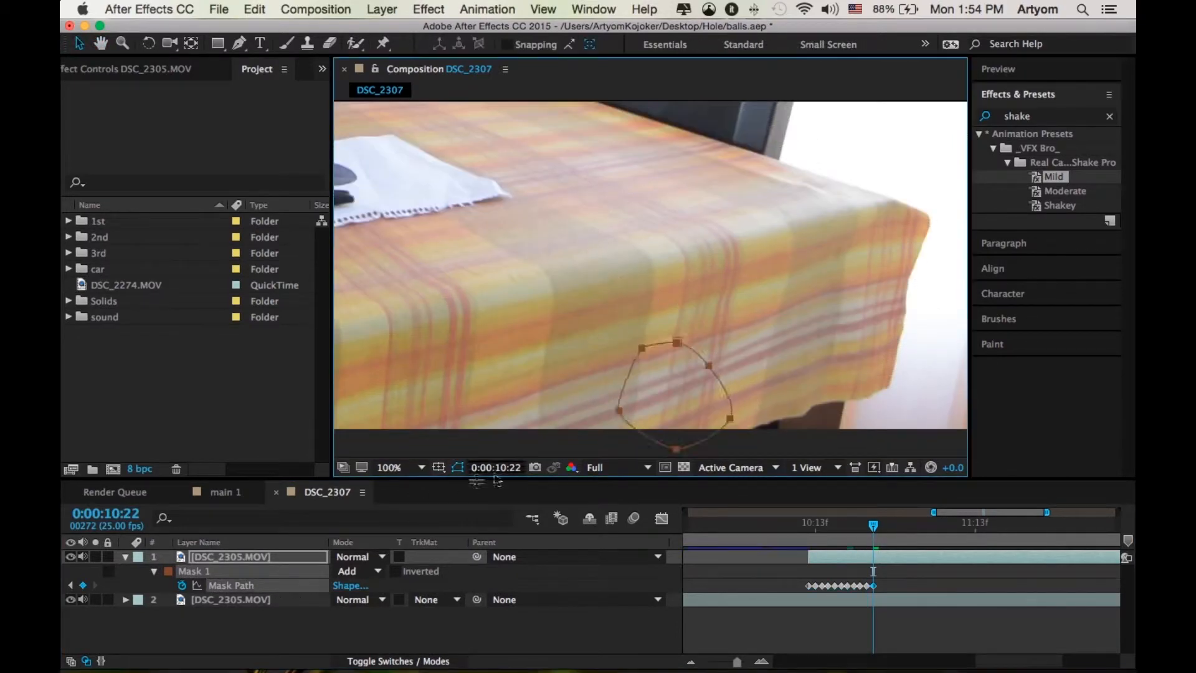
click(459, 469)
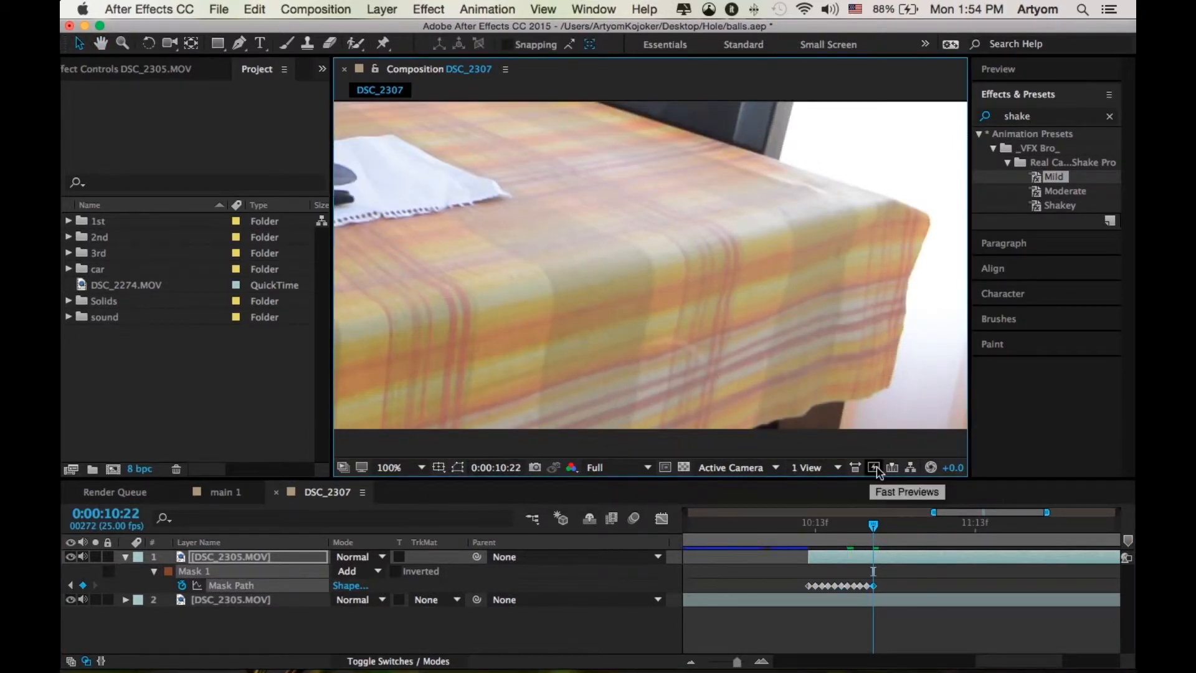
Trim the frozen layer's end to 0:00:10:22 and collapse its properties.
key(alt+bracketright)
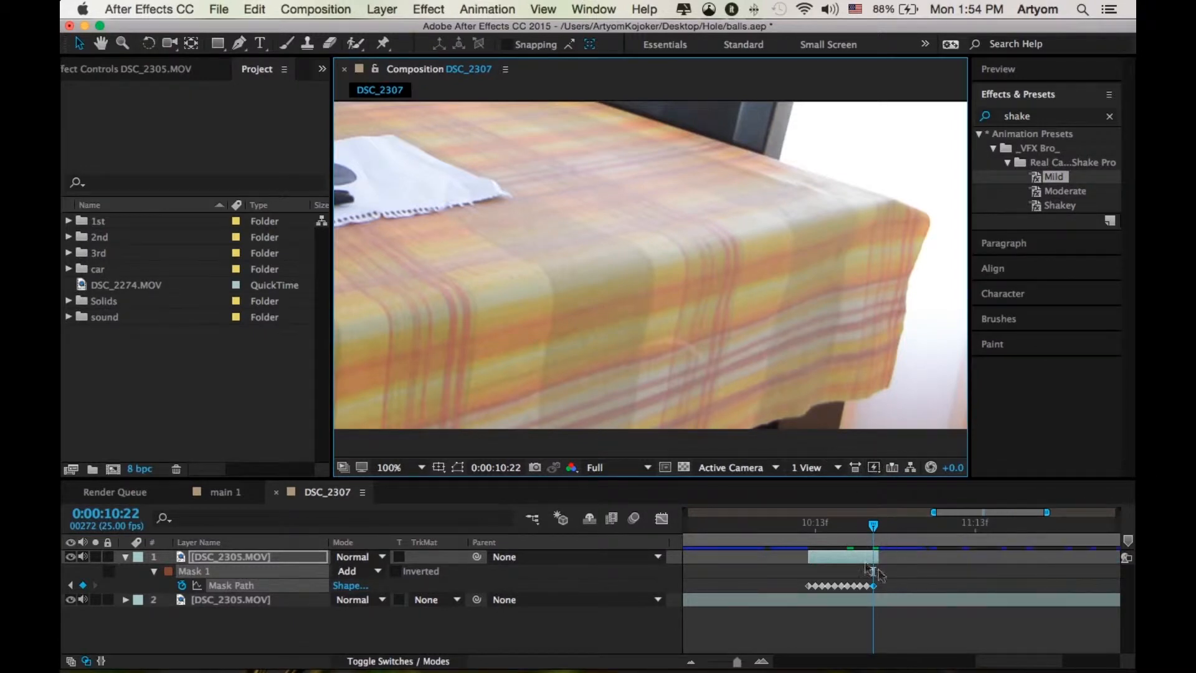
click(126, 557)
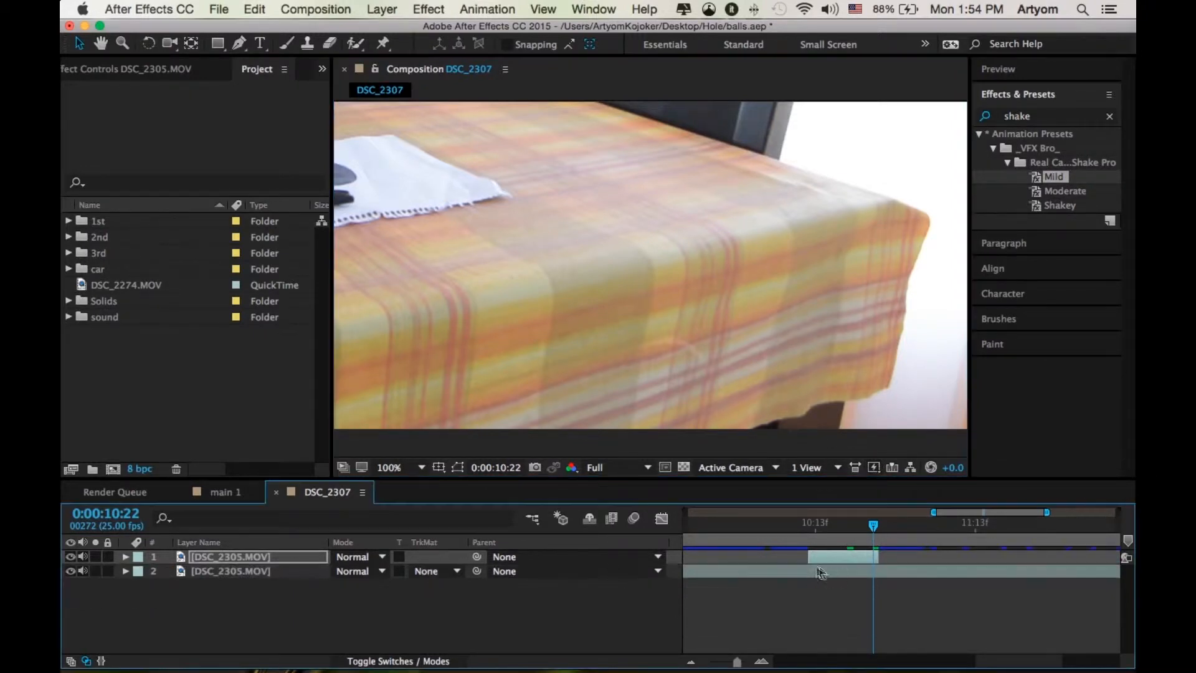
drag(737, 661, 729, 661)
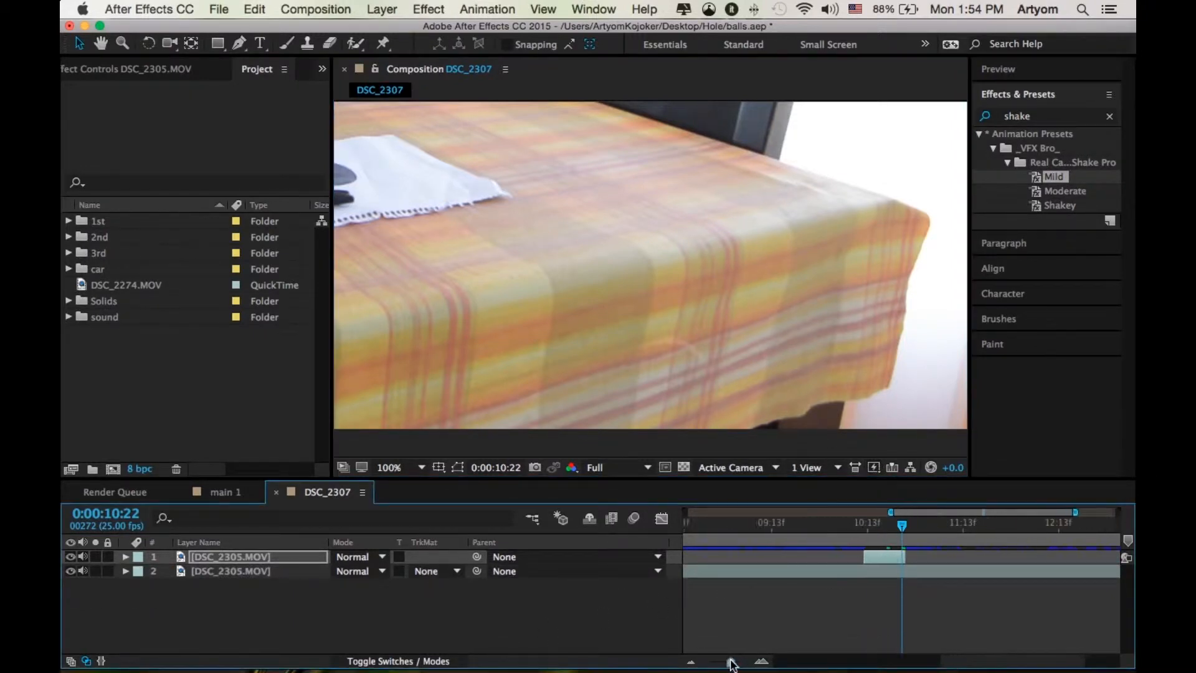
Fit the whole frame in view and preview the section where the ball is masked out.
click(418, 467)
click(393, 402)
click(850, 522)
key(space)
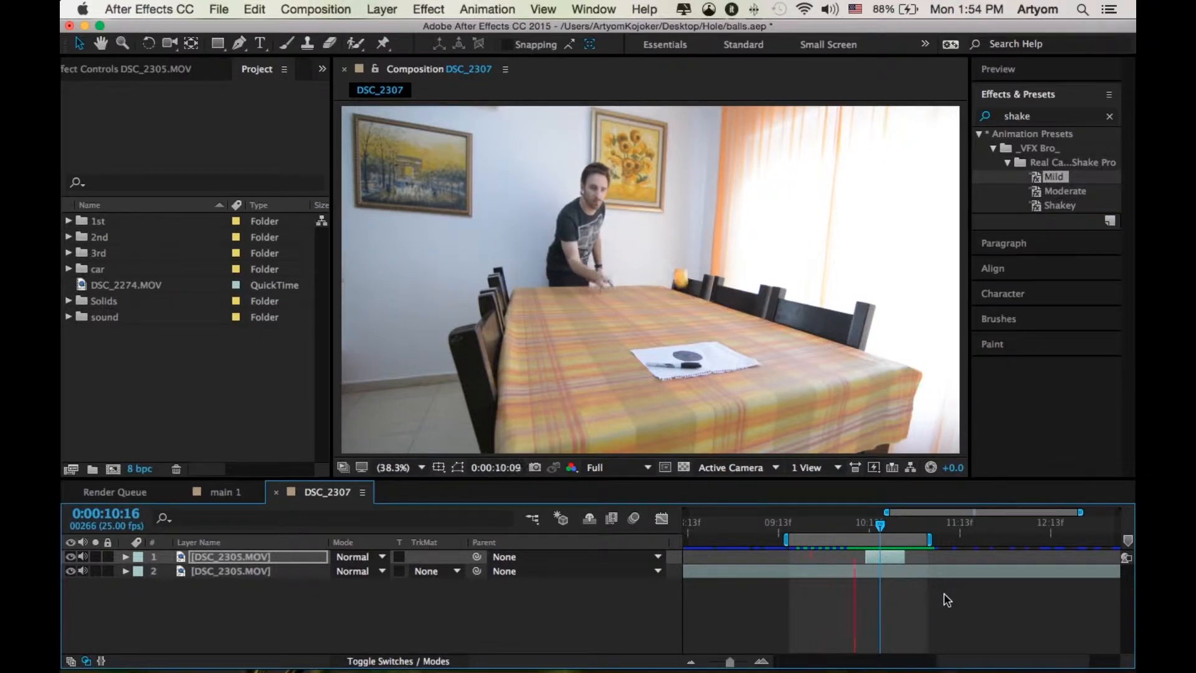
key(space)
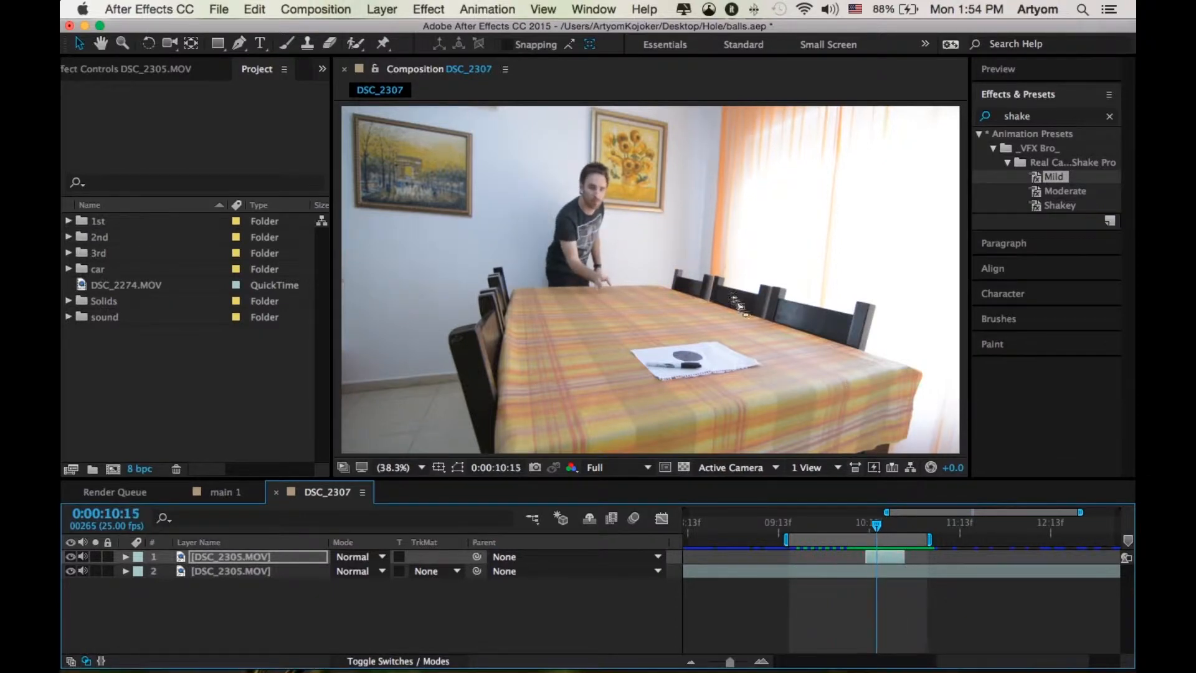
Examine the mask's edge against the curtain up close, comparing the frames at 0:00:10:14 and 0:00:10:15.
scroll(733, 296, up, 2)
scroll(733, 296, up, 3)
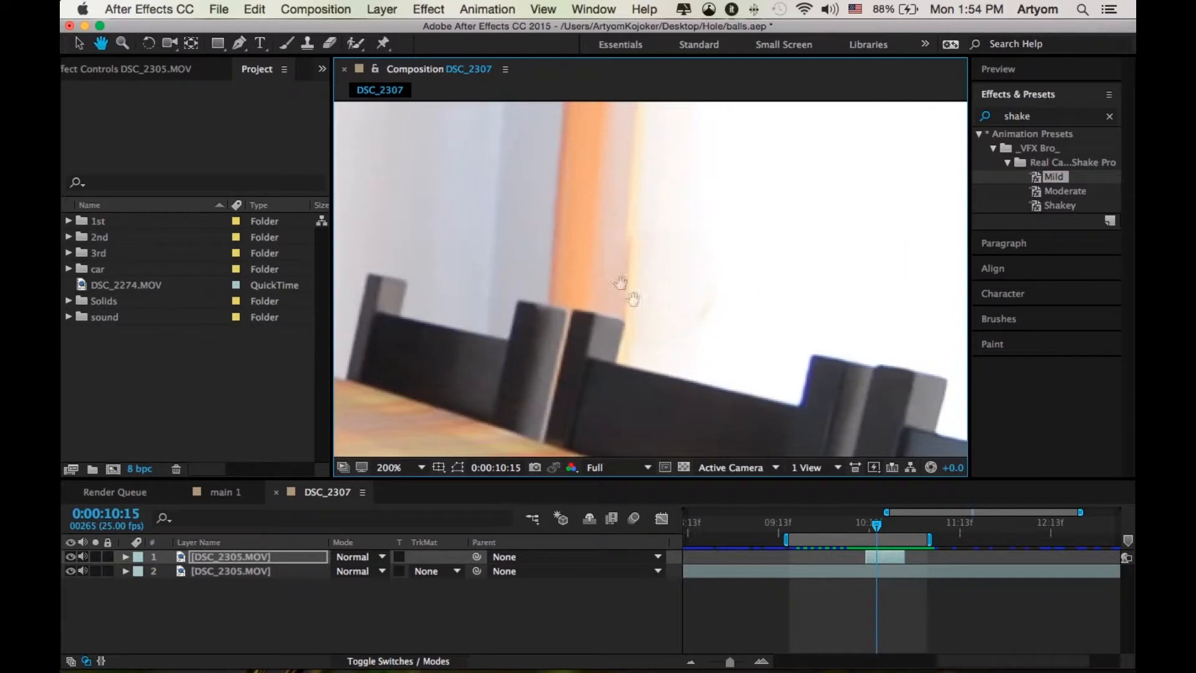
key(Page_Up)
key(Page_Down)
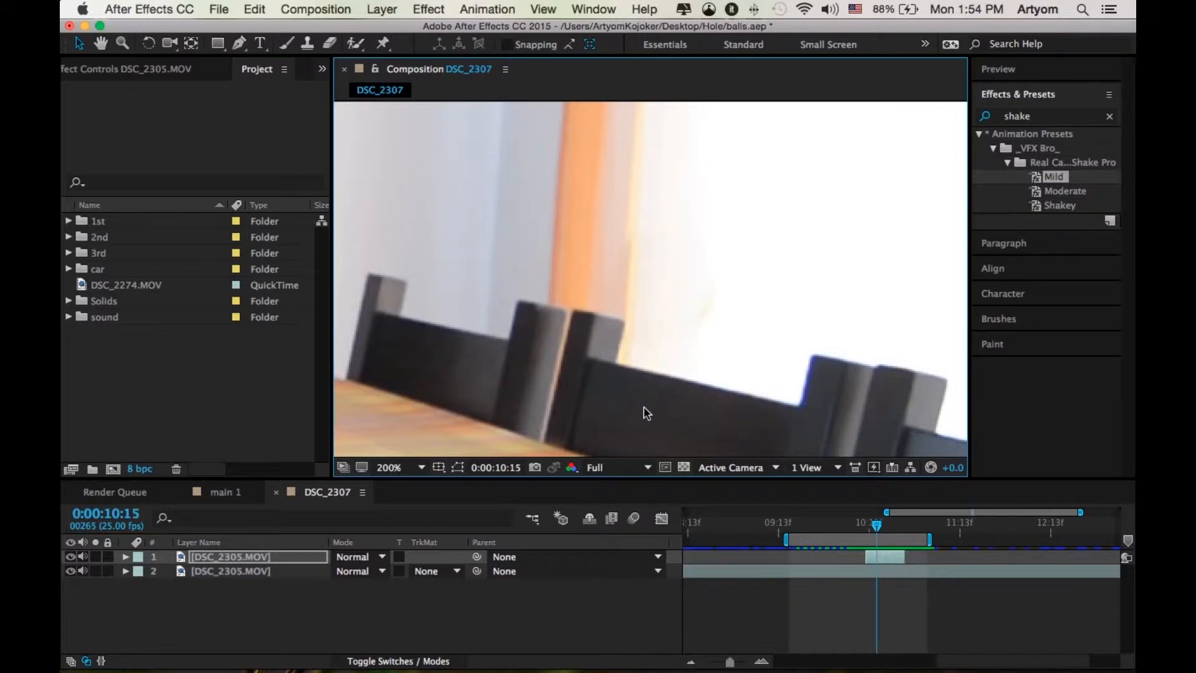
scroll(633, 254, up, 2)
scroll(635, 254, down, 1)
scroll(650, 247, up, 1)
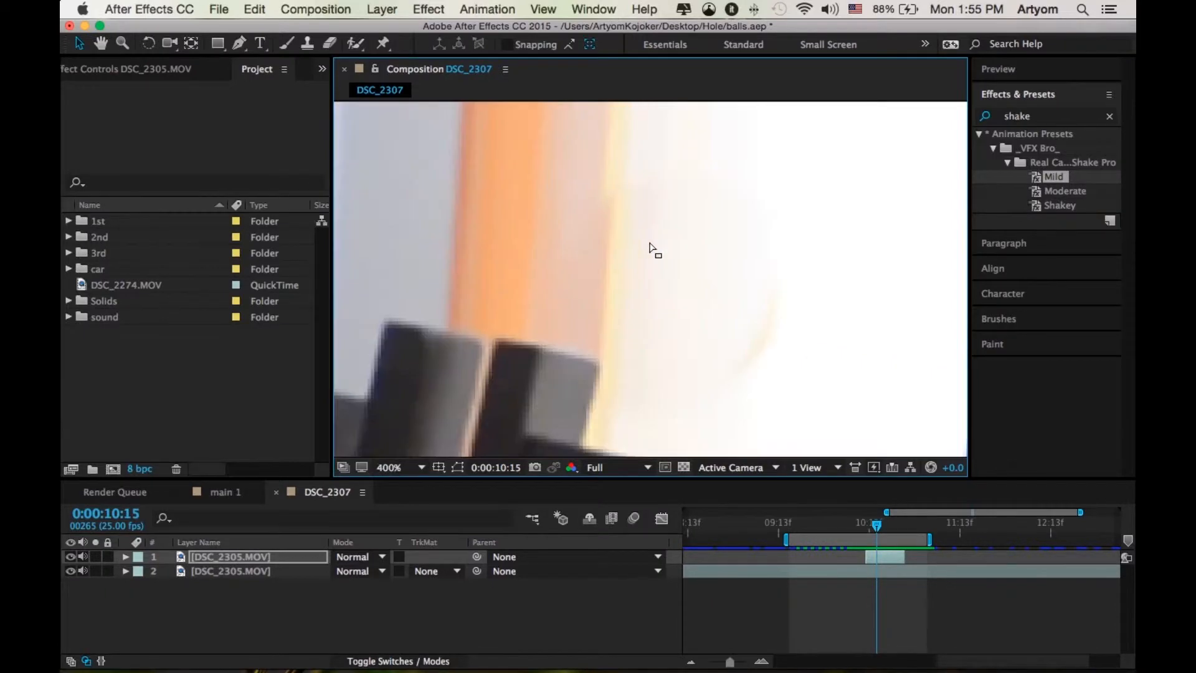
scroll(648, 181, down, 2)
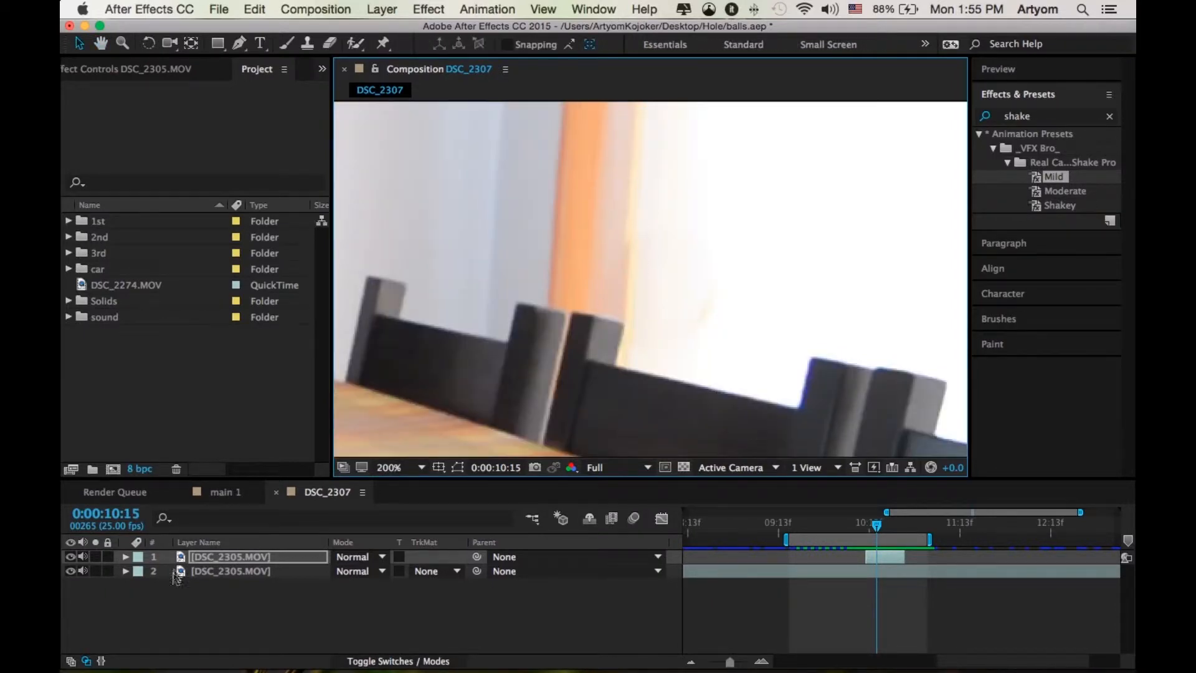
key(Page_Up)
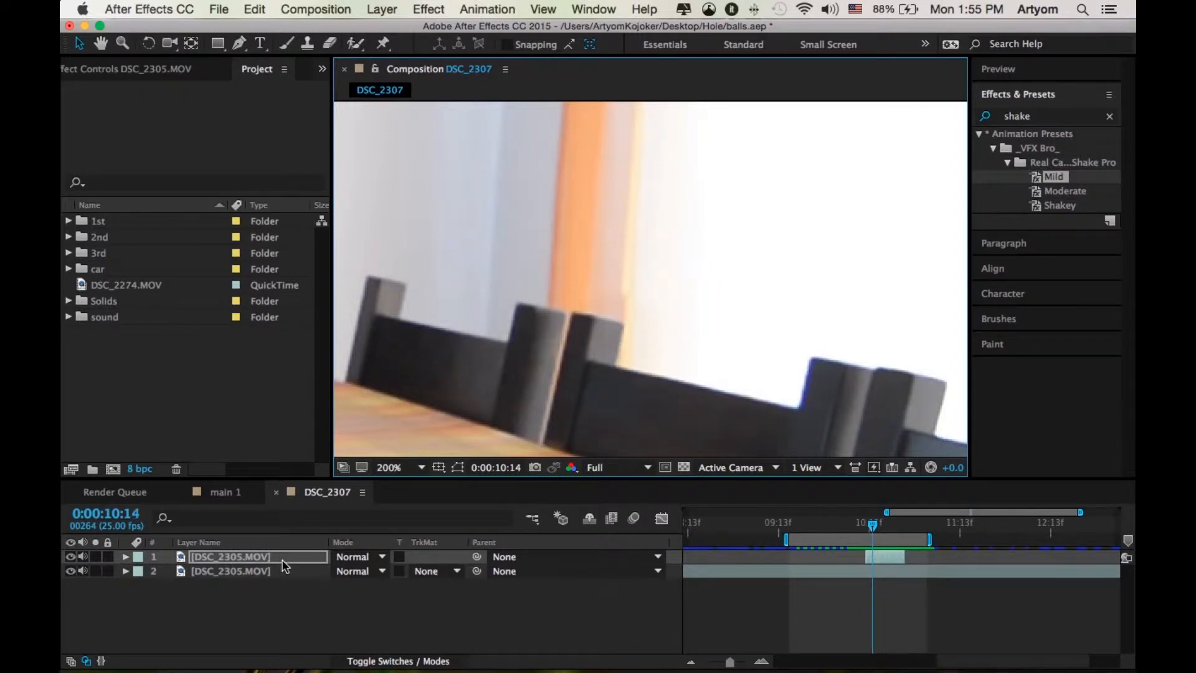
Keyframe the frozen layer's Position at 0:00:10:14 and shift it to 958, 540 at 0:00:10:15.
click(283, 561)
key(p)
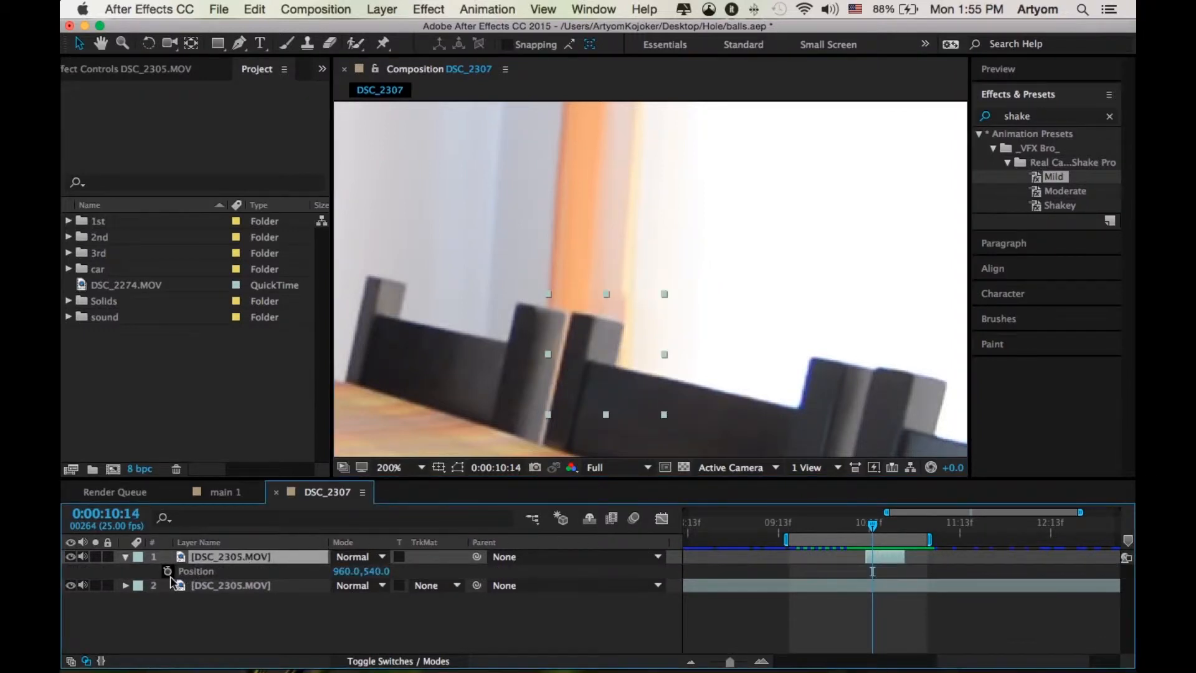
click(168, 572)
key(Page_Down)
drag(663, 295, 659, 294)
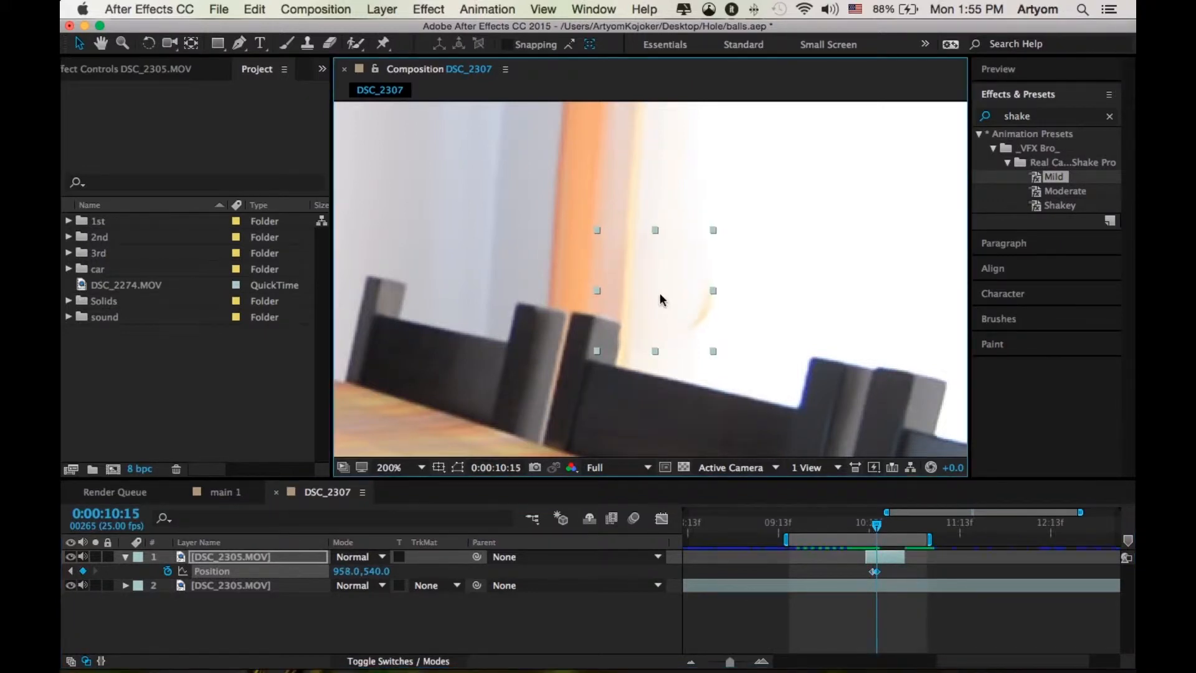
Show the mask outlines, extend the mask's points around the ball's remaining edge at 0:00:10:15, and hide the outlines again.
click(458, 467)
click(712, 313)
drag(713, 313, 714, 314)
drag(656, 349, 663, 350)
drag(707, 250, 714, 250)
click(458, 468)
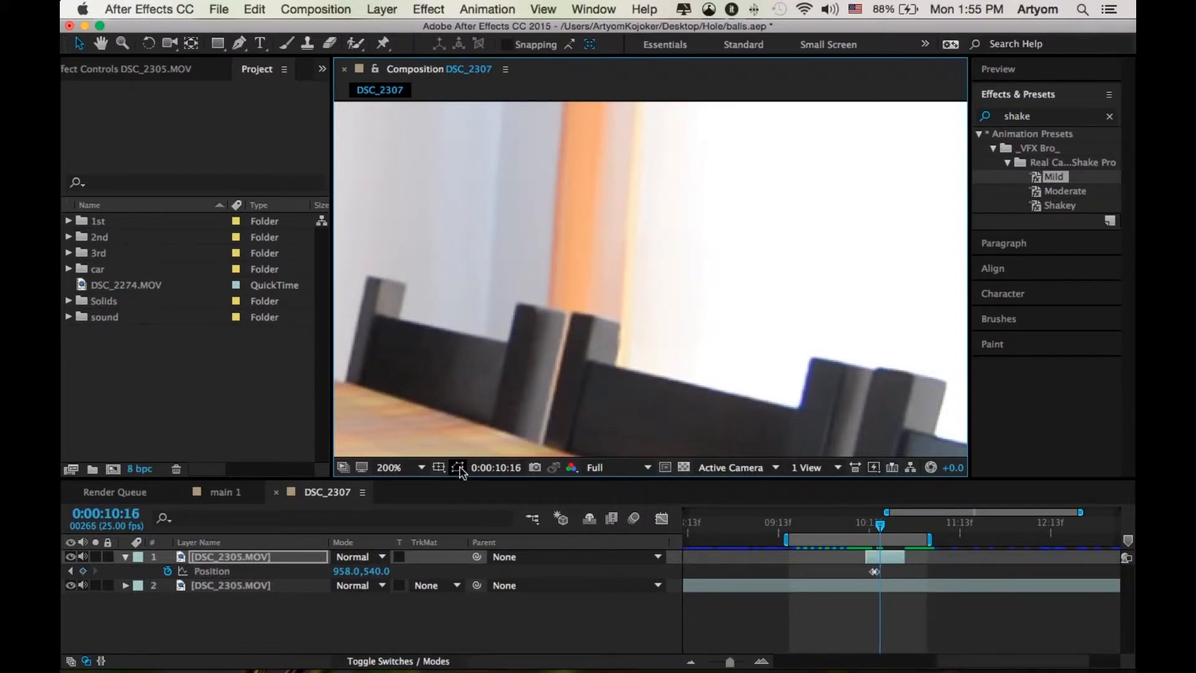
Copy the 0:00:10:14 Position keyframe to 0:00:10:16 so the layer returns to 960, 540, and fit the frame in view.
key(Page_Down)
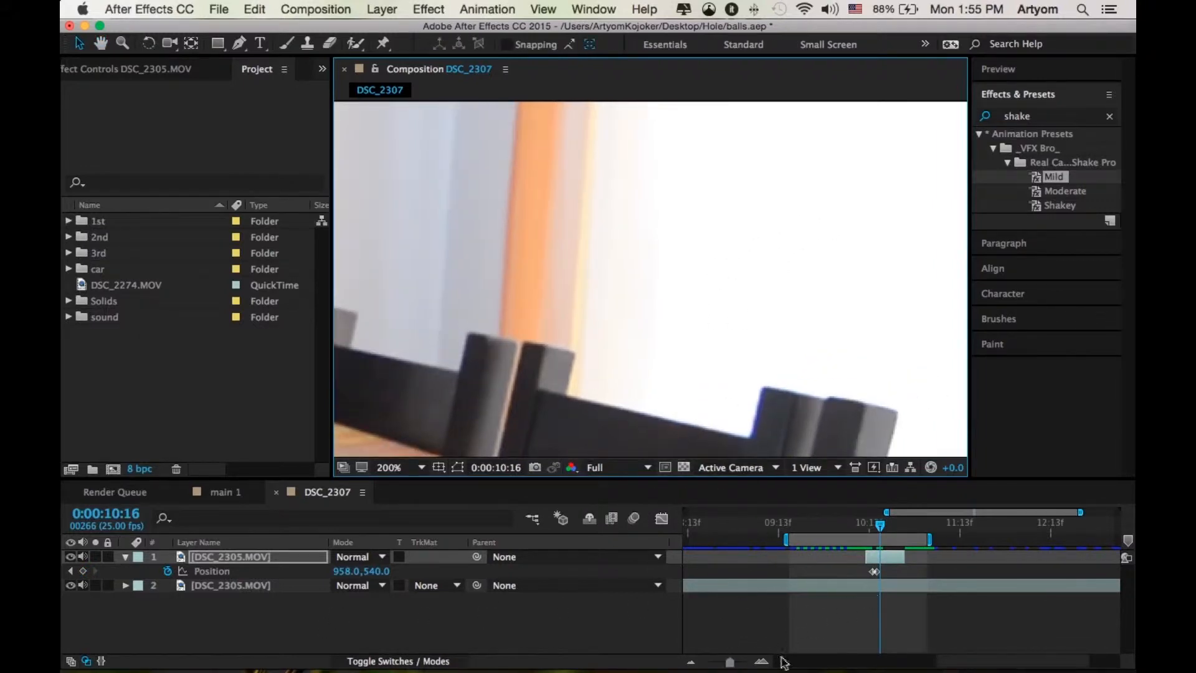
click(764, 663)
click(849, 572)
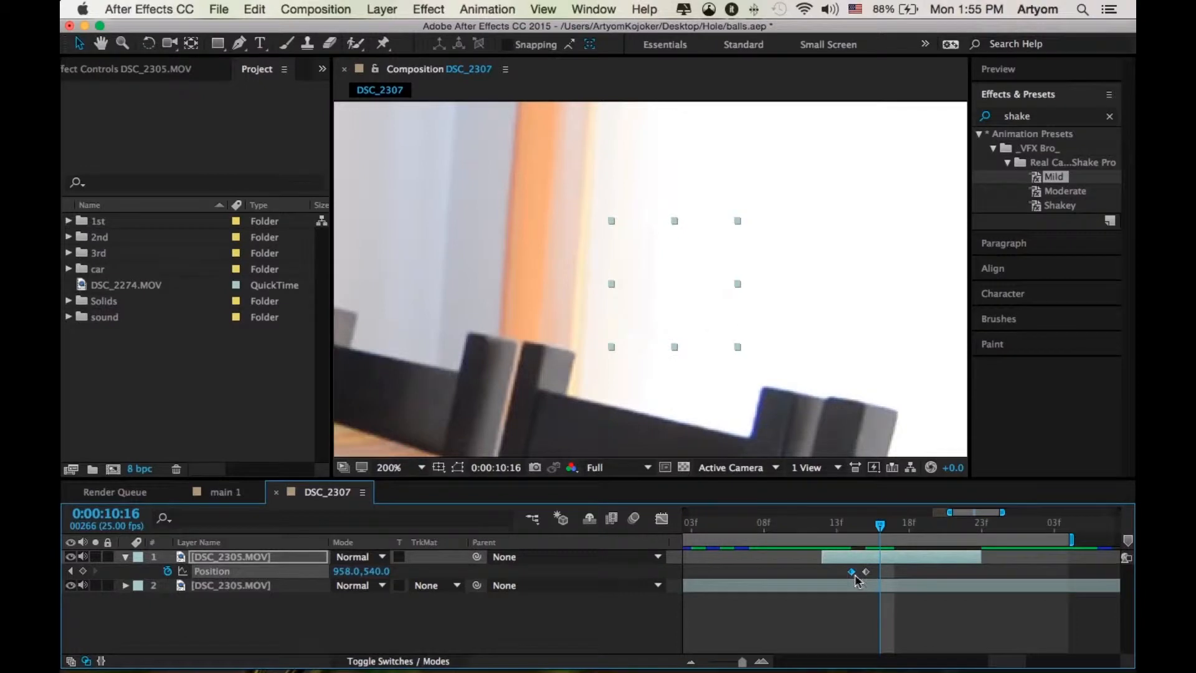
click(855, 525)
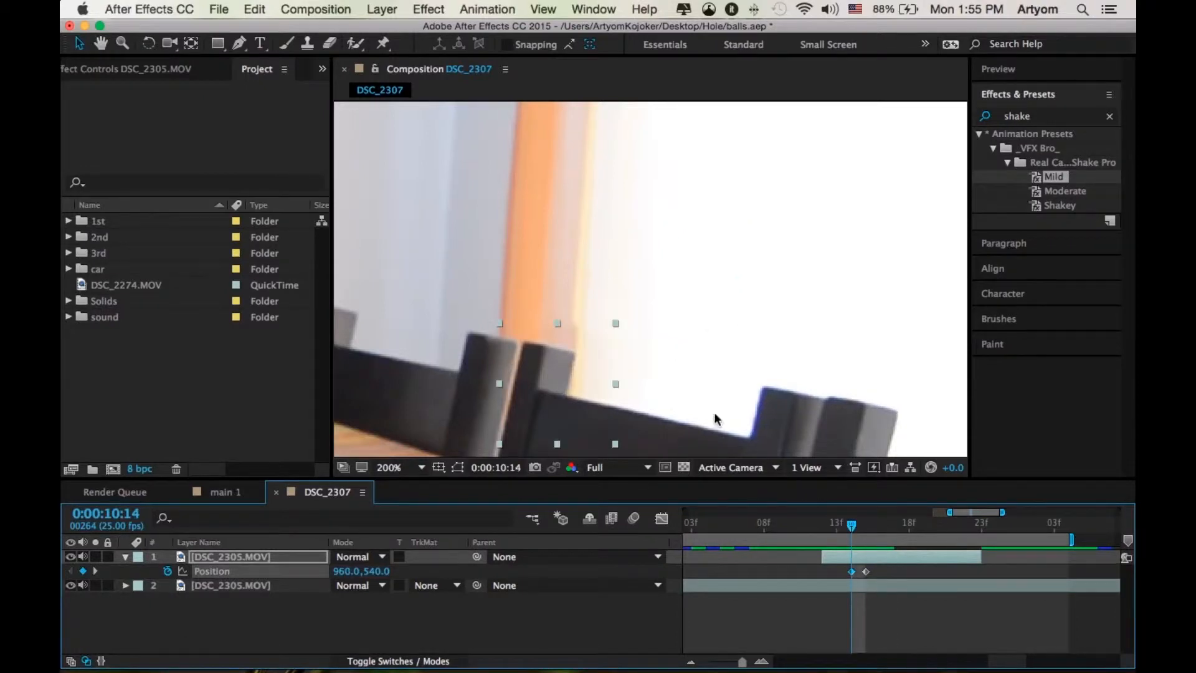
drag(854, 527, 882, 530)
key(Right)
key(Right)
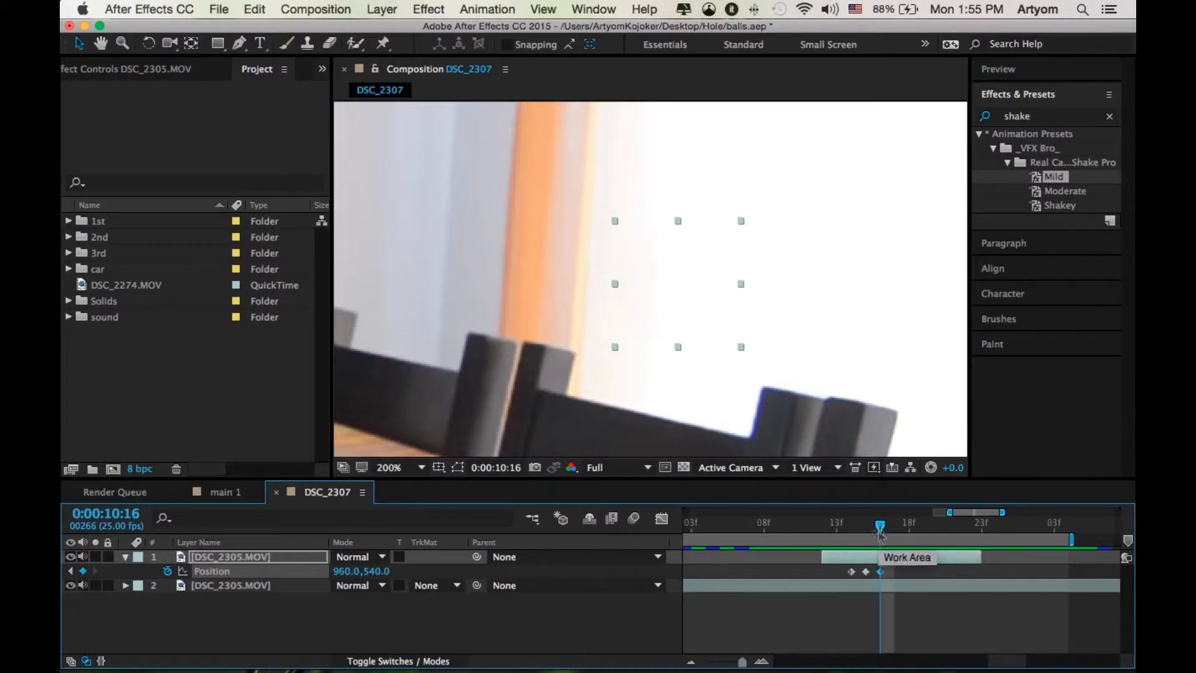
click(398, 467)
click(436, 404)
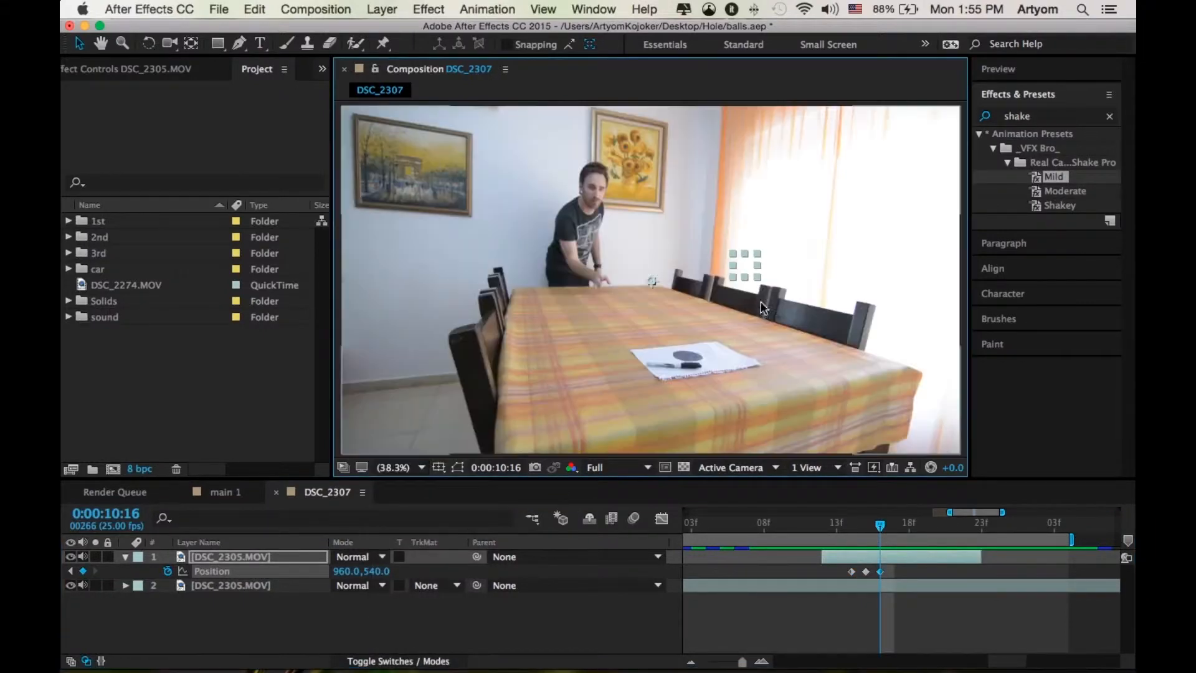
Review the masked area on the frames around 0:00:10:13, up close against the chairs and in the full frame.
click(813, 540)
click(595, 636)
drag(880, 525, 837, 528)
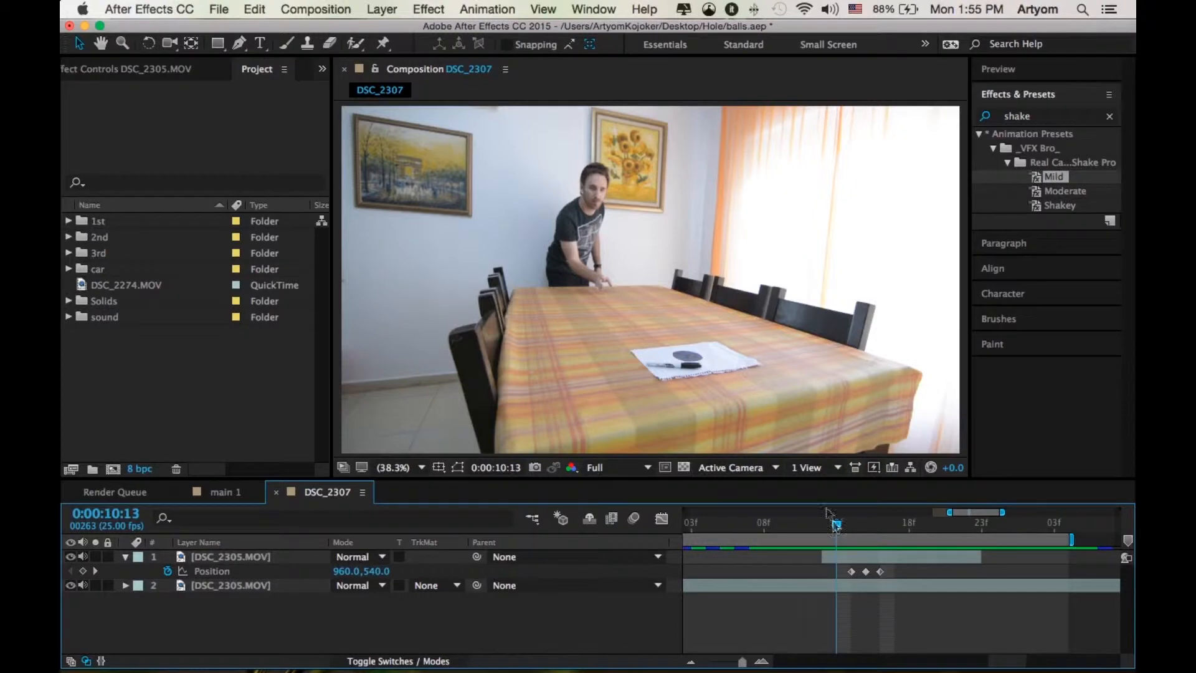
scroll(734, 354, up, 4)
key(space)
drag(851, 340, 377, 206)
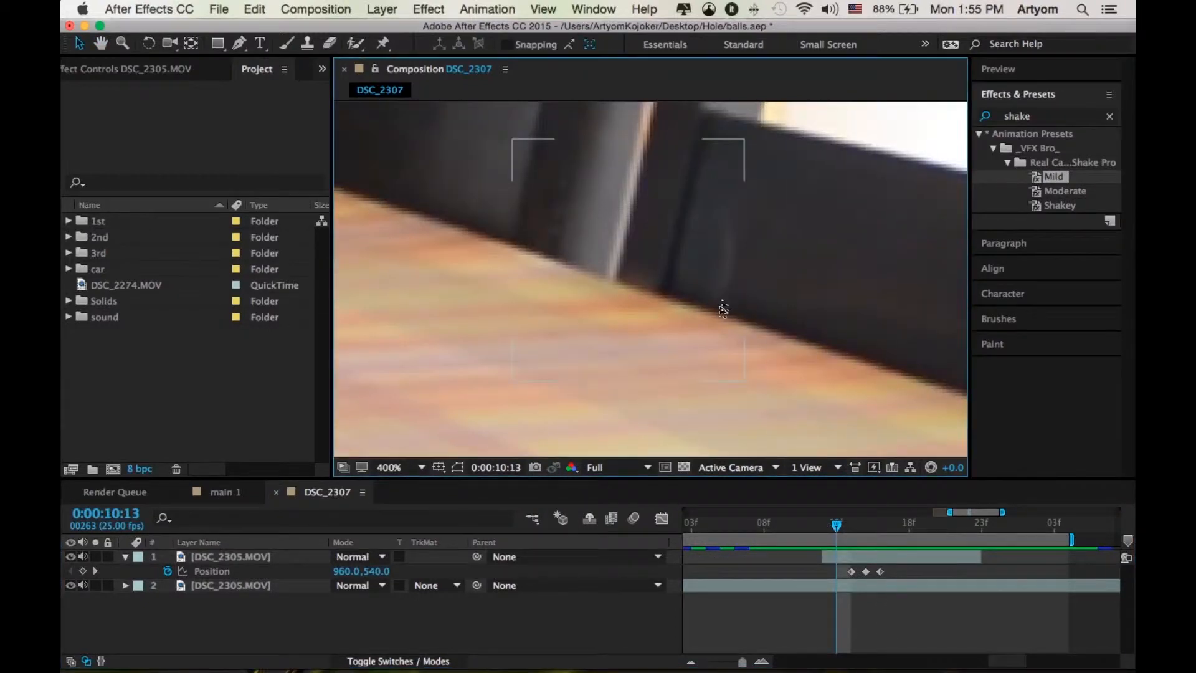
click(871, 558)
click(458, 467)
click(421, 467)
click(433, 404)
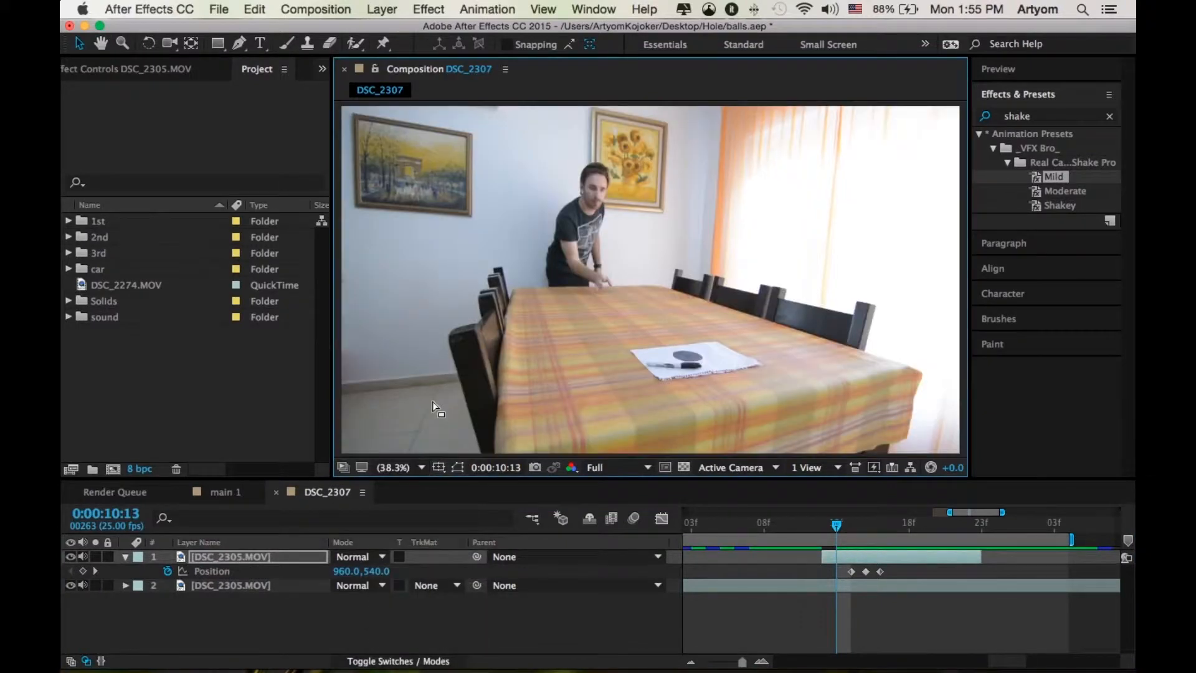
click(125, 557)
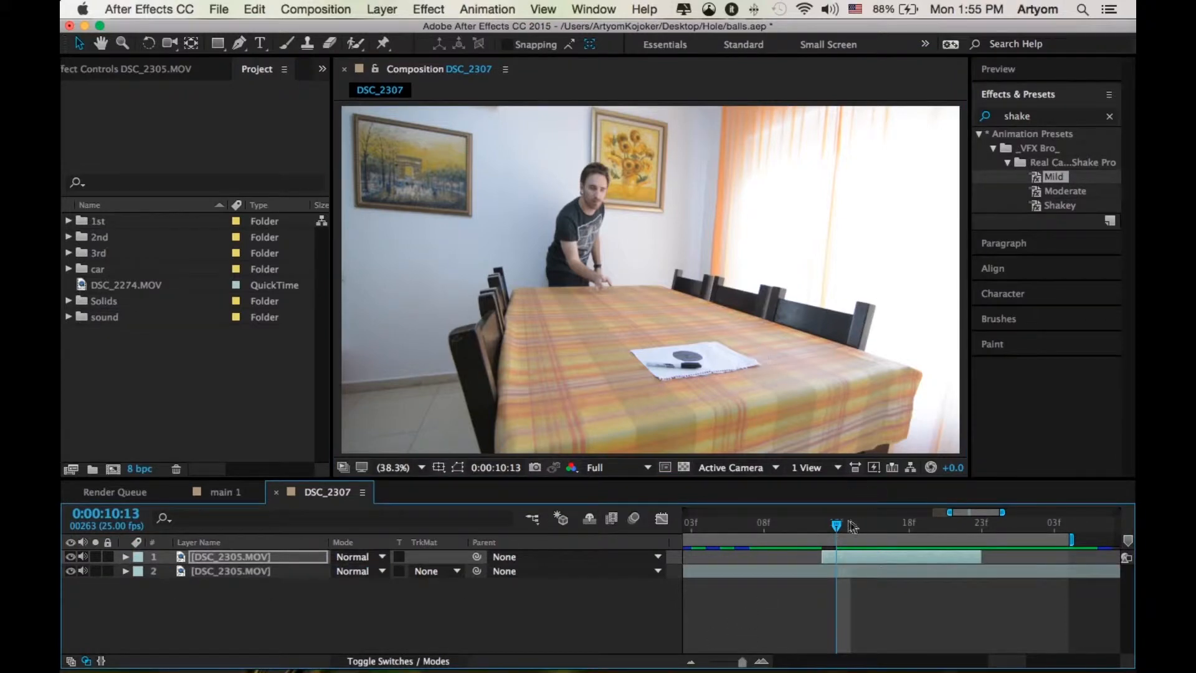
Extend the start of the top frozen layer back to 0:00:10:11, where the ball is over the drawn hole.
drag(833, 528, 808, 528)
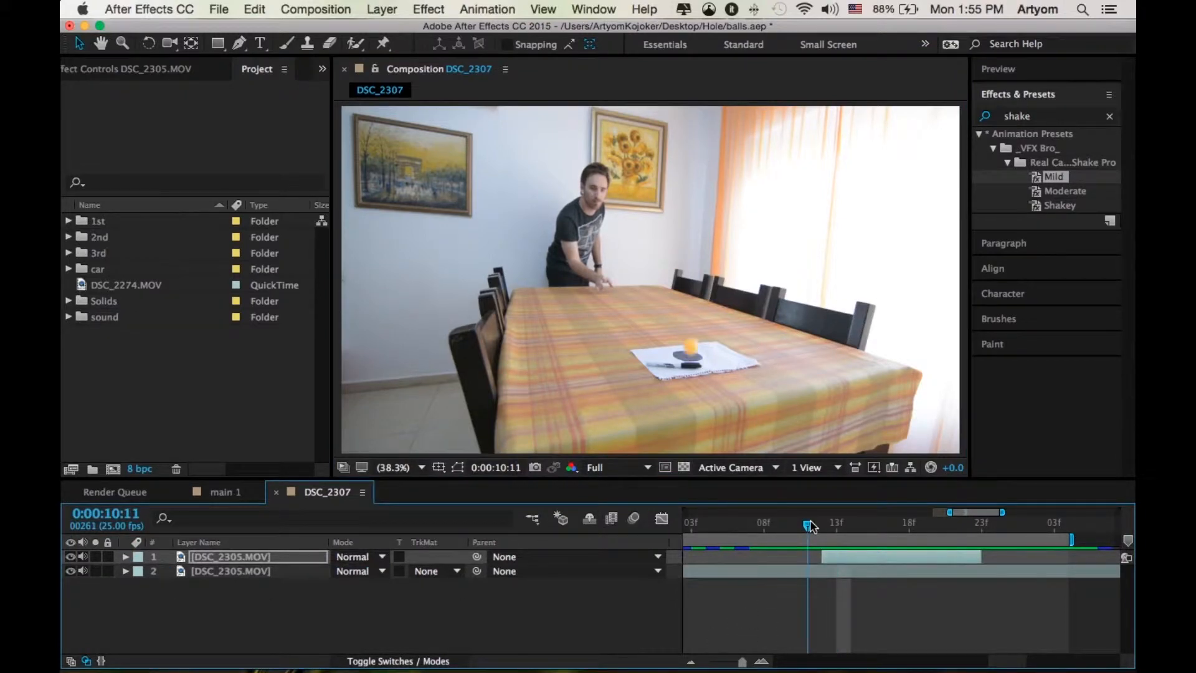
scroll(700, 357, up, 8)
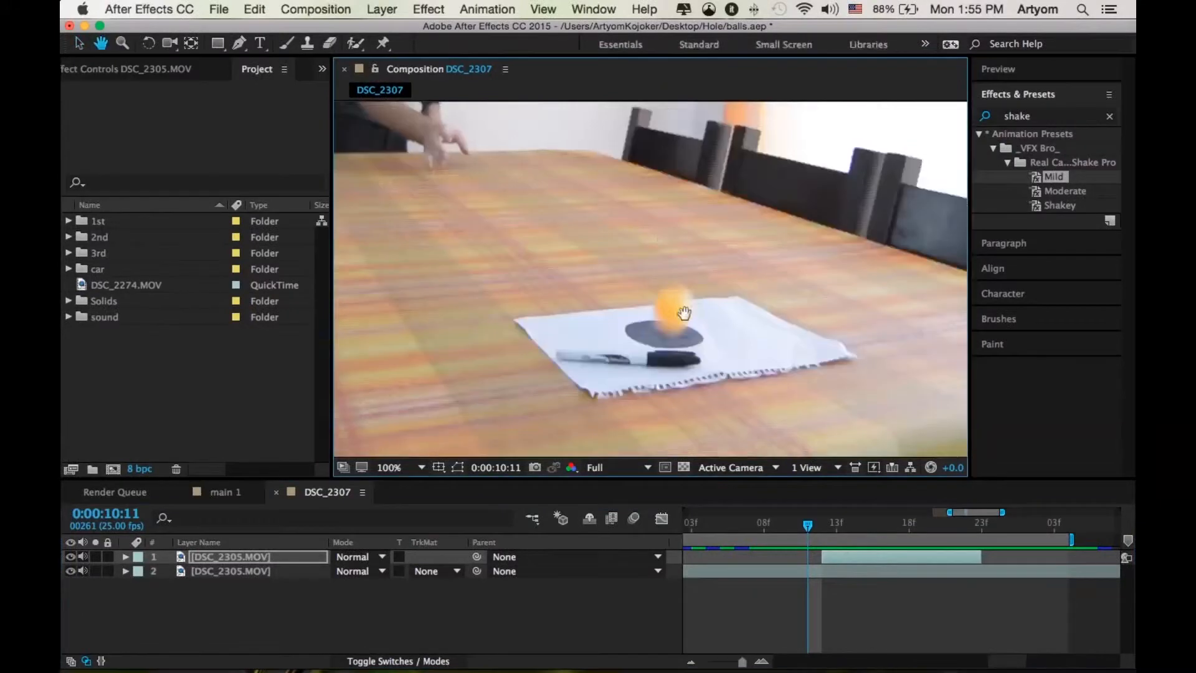
key(space)
scroll(692, 293, down, 1)
key(space)
drag(699, 307, 682, 277)
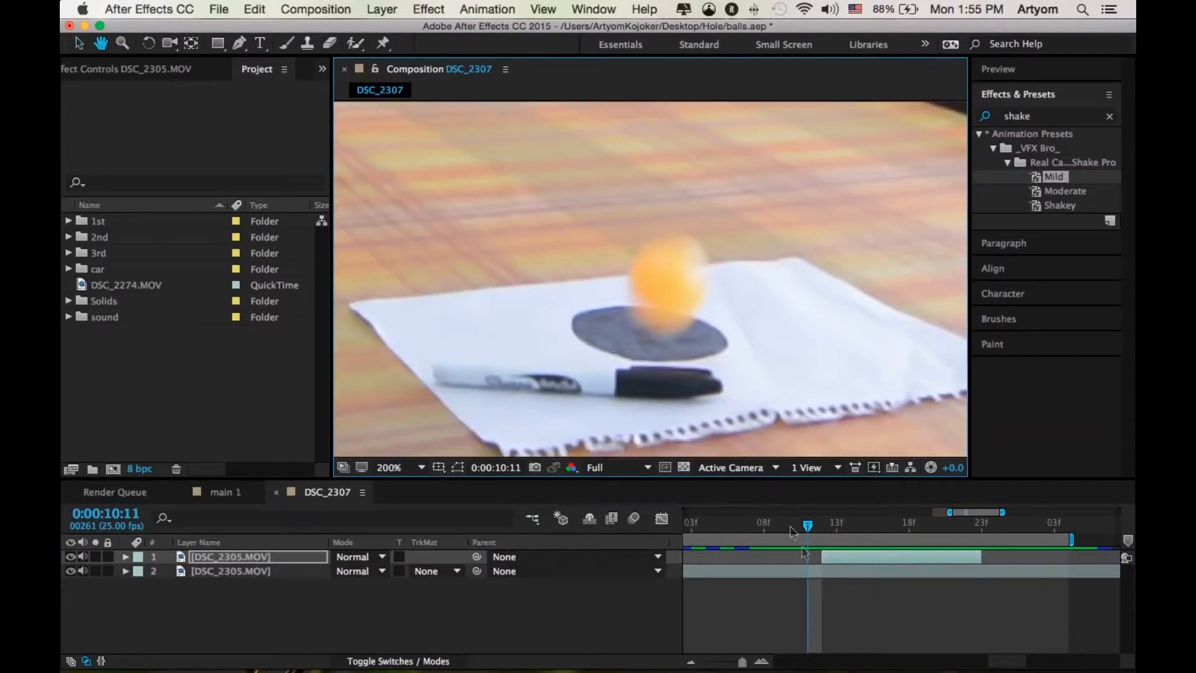
click(821, 556)
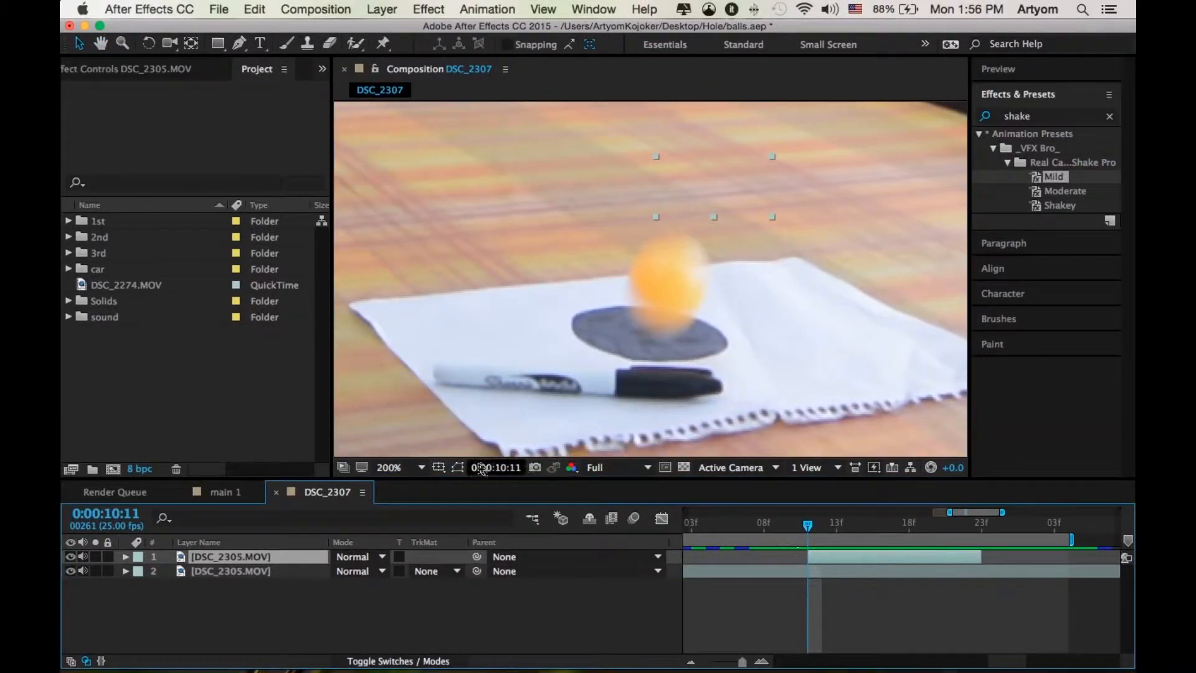
Show the mask outlines, move the whole mask over the ball at 0:00:10:11, and hide the outlines again.
click(458, 467)
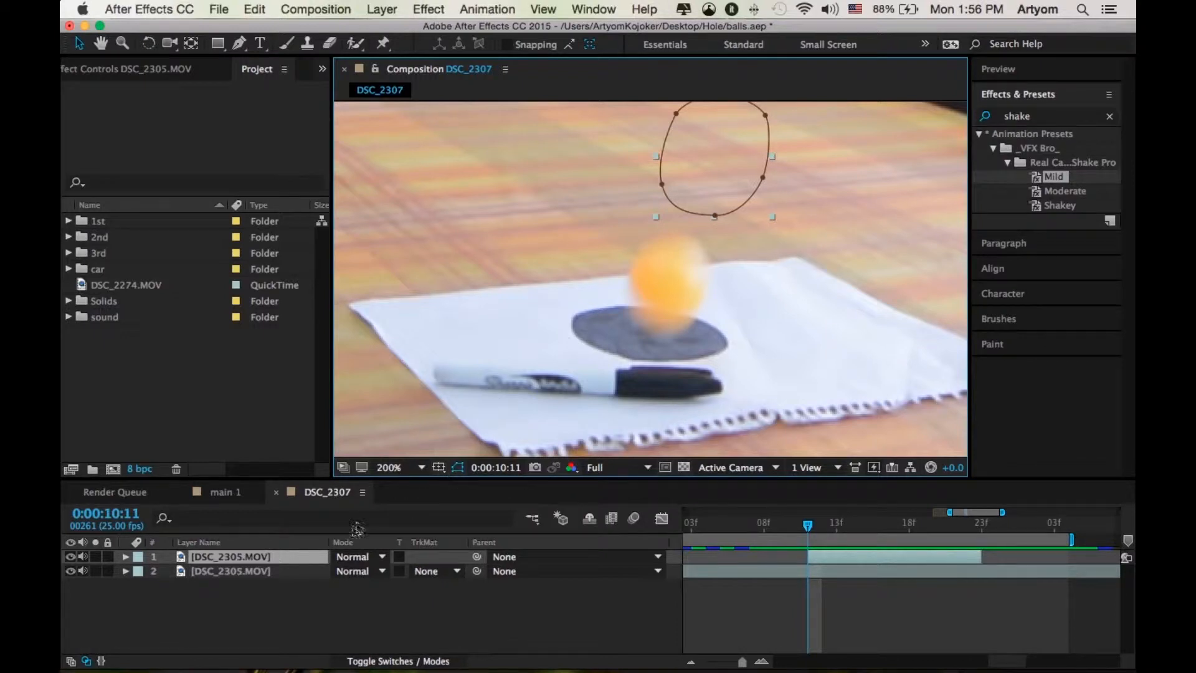
key(m)
click(248, 589)
drag(716, 217, 667, 352)
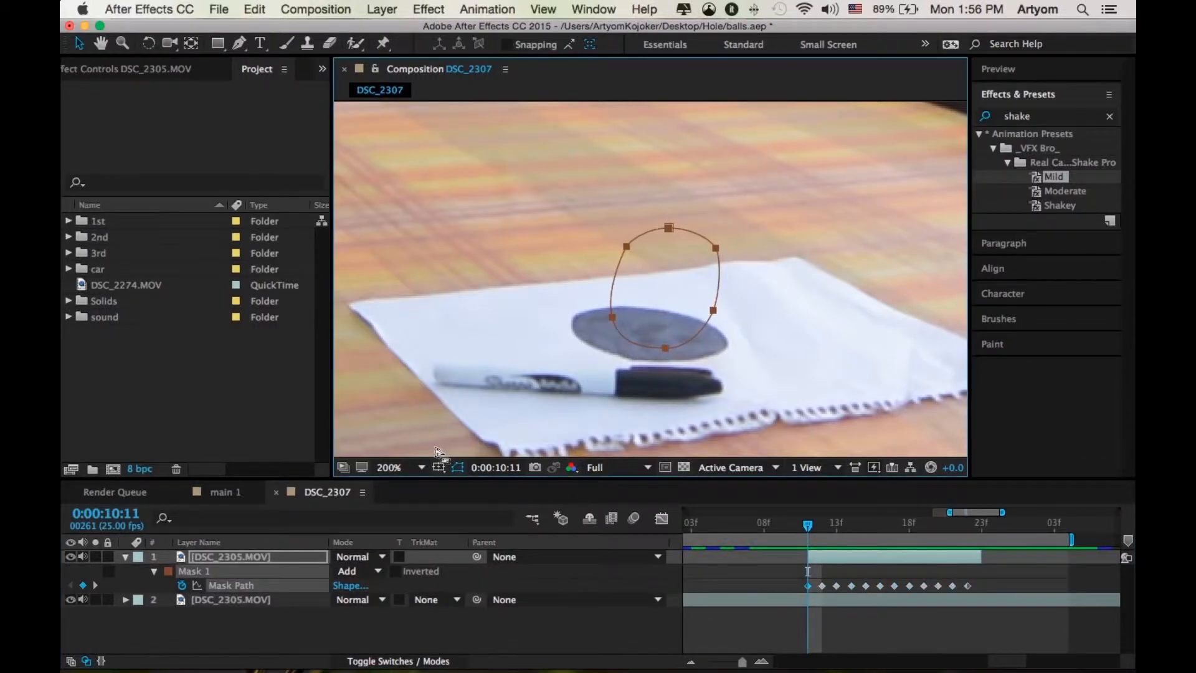
click(459, 469)
Go back to 0:00:10:07 and examine the ball against the wall up close, comparing the neighbouring frames.
key(Page_Up)
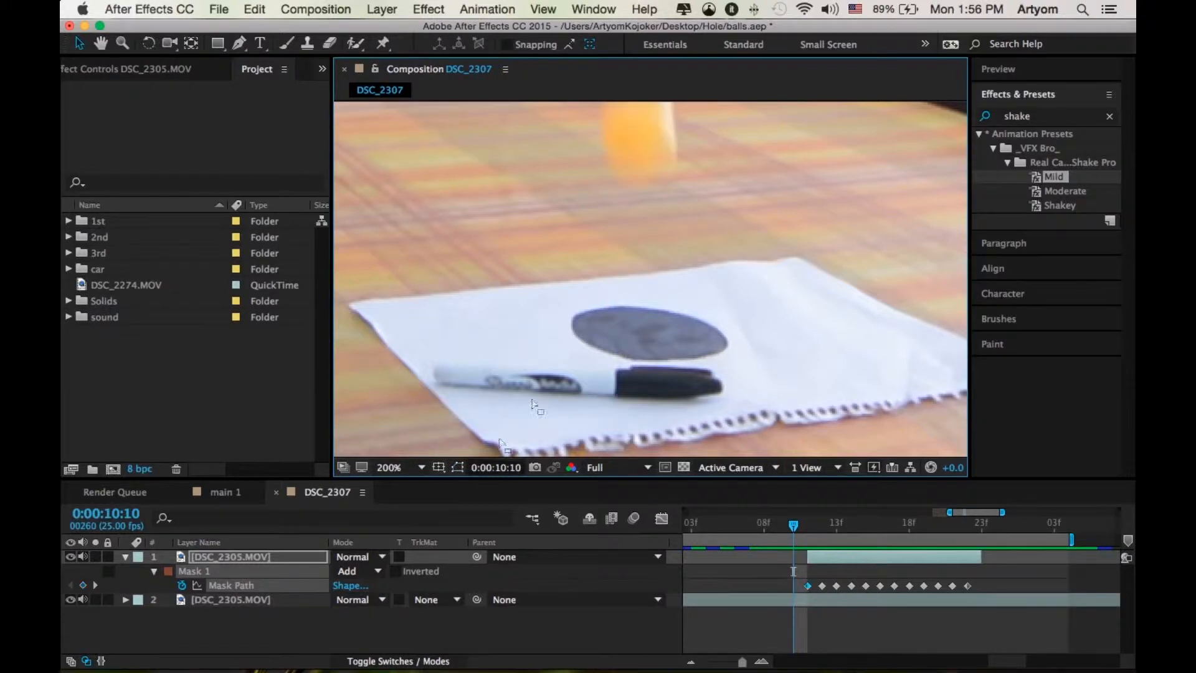
click(421, 467)
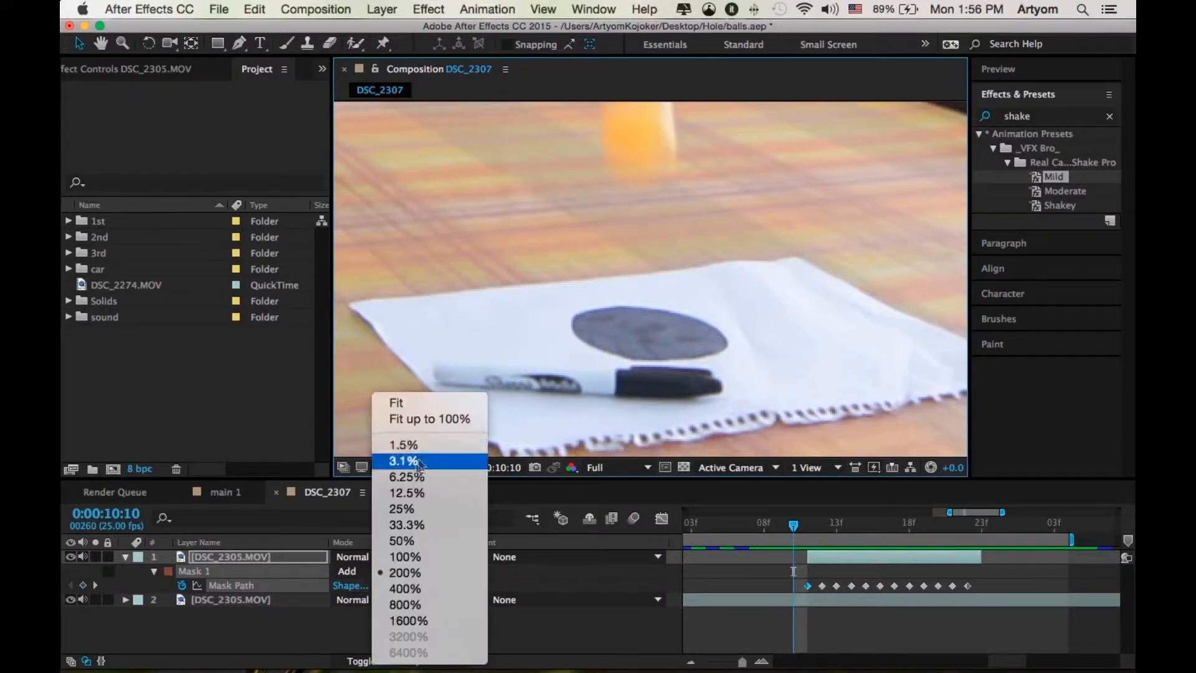
click(415, 419)
click(742, 661)
key(Page_Up)
key(Page_Up)
key(Page_Up)
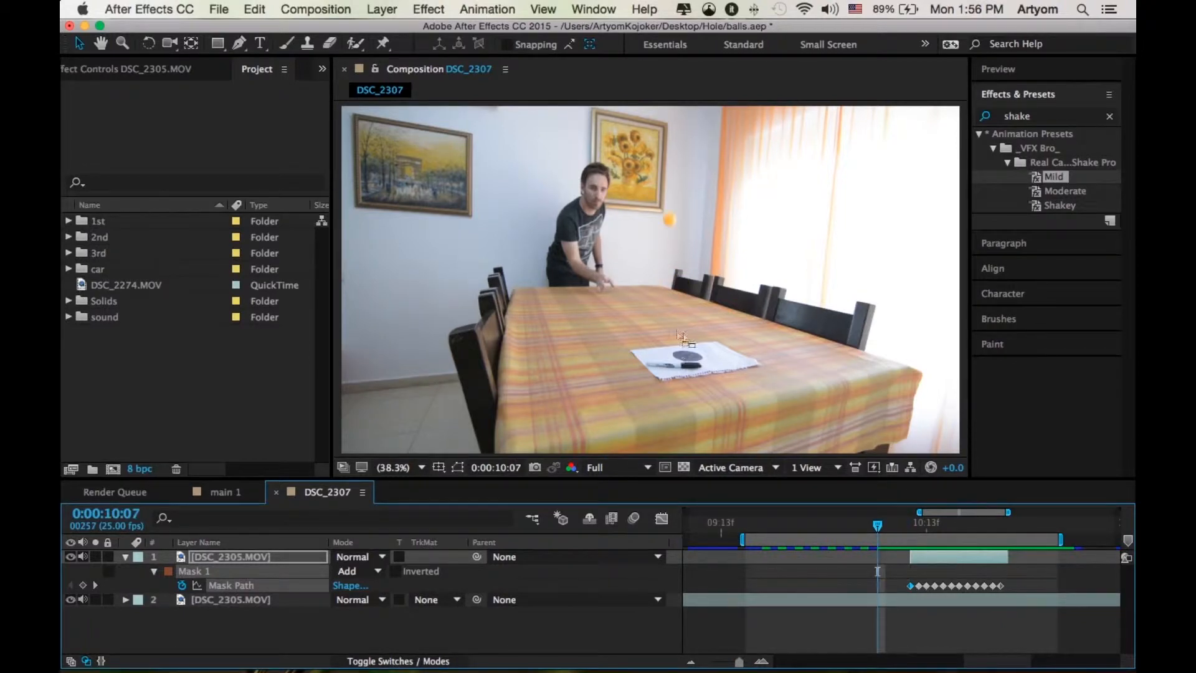
scroll(683, 226, up, 3)
key(space)
drag(682, 226, 624, 400)
drag(710, 203, 642, 340)
key(Page_Up)
key(Page_Down)
key(Page_Down)
key(Page_Up)
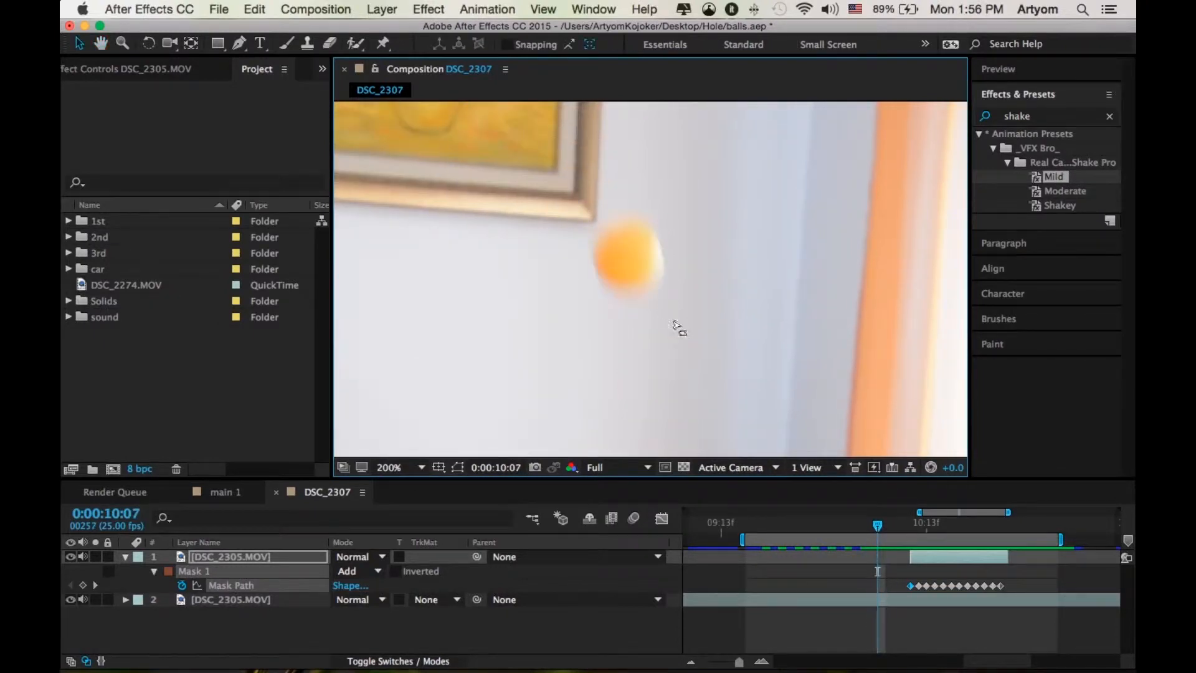
click(124, 556)
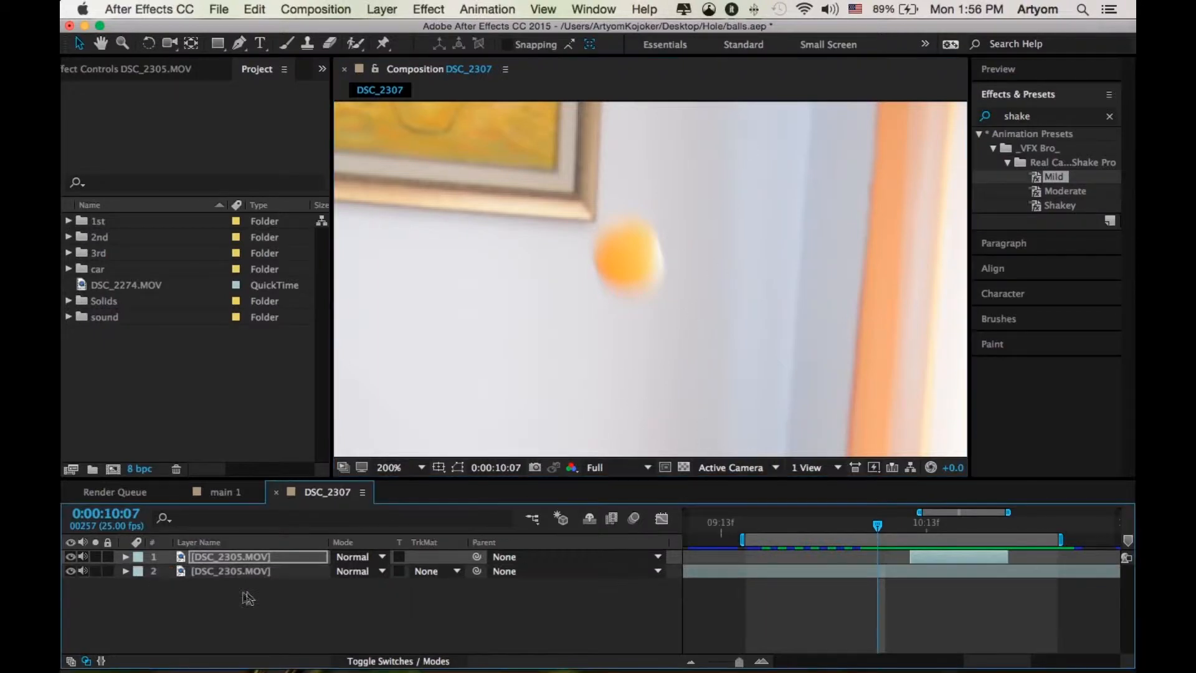
Duplicate the bottom footage layer and start a Pen tool mask along the ball's upper edge on the copy.
click(291, 572)
key(super+d)
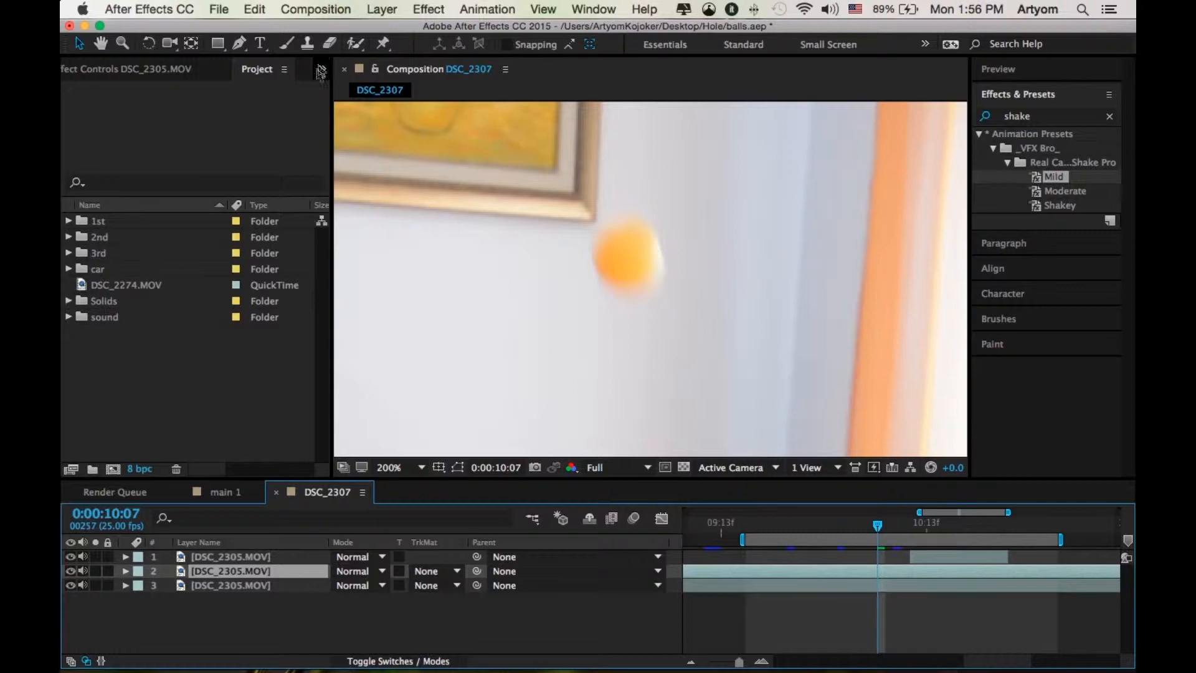
click(239, 43)
scroll(596, 248, up, 1)
drag(608, 227, 617, 253)
click(586, 186)
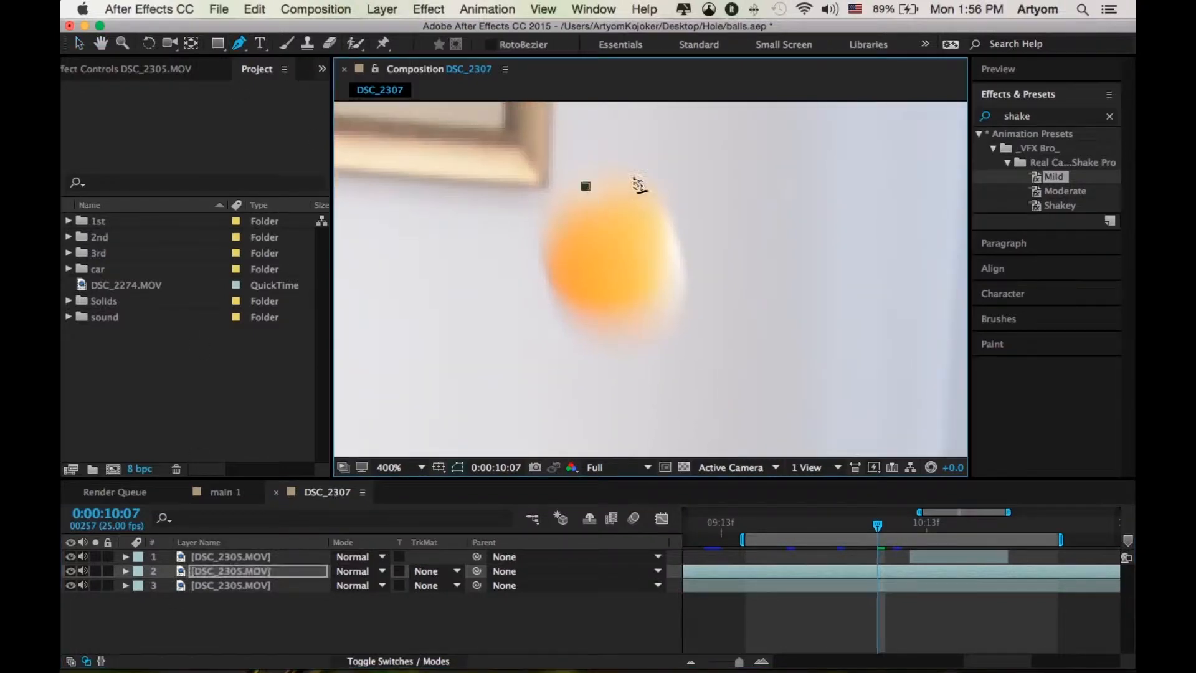
drag(659, 193, 669, 204)
click(681, 256)
click(673, 307)
drag(588, 329, 567, 324)
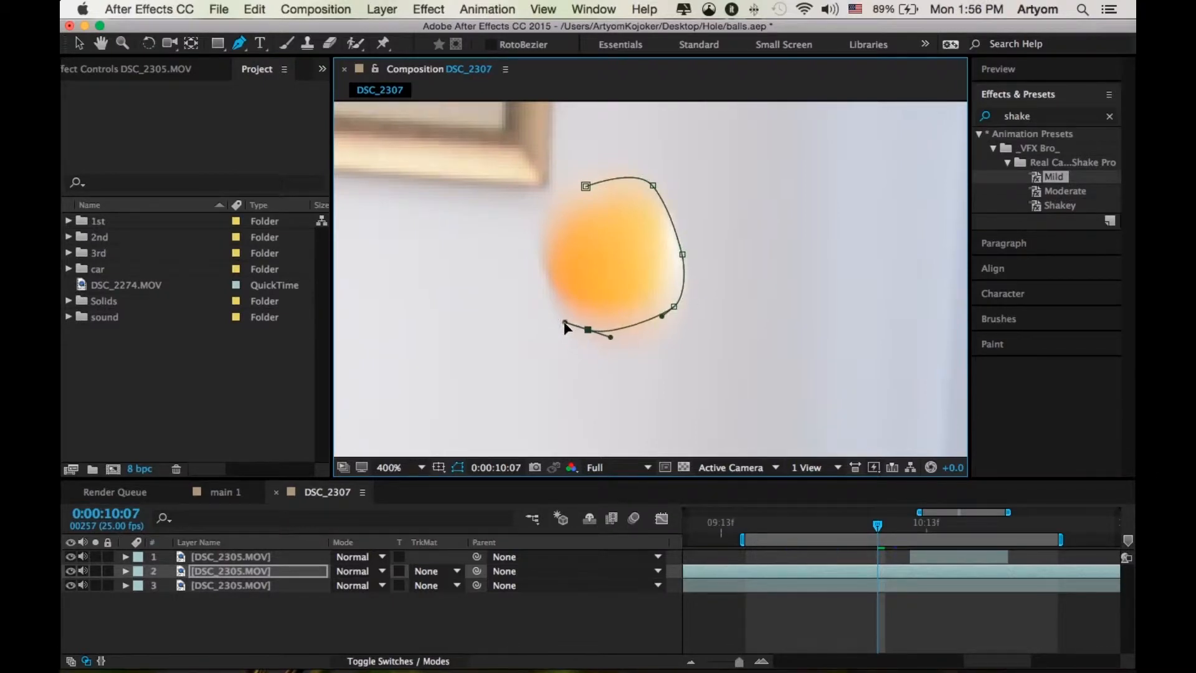
key(super+z)
key(super+z)
key(super+z)
Trace the mask inside the ball's blurred lower edge and close the path with a curve at its starting point.
click(665, 272)
drag(551, 281, 543, 259)
drag(586, 186, 644, 169)
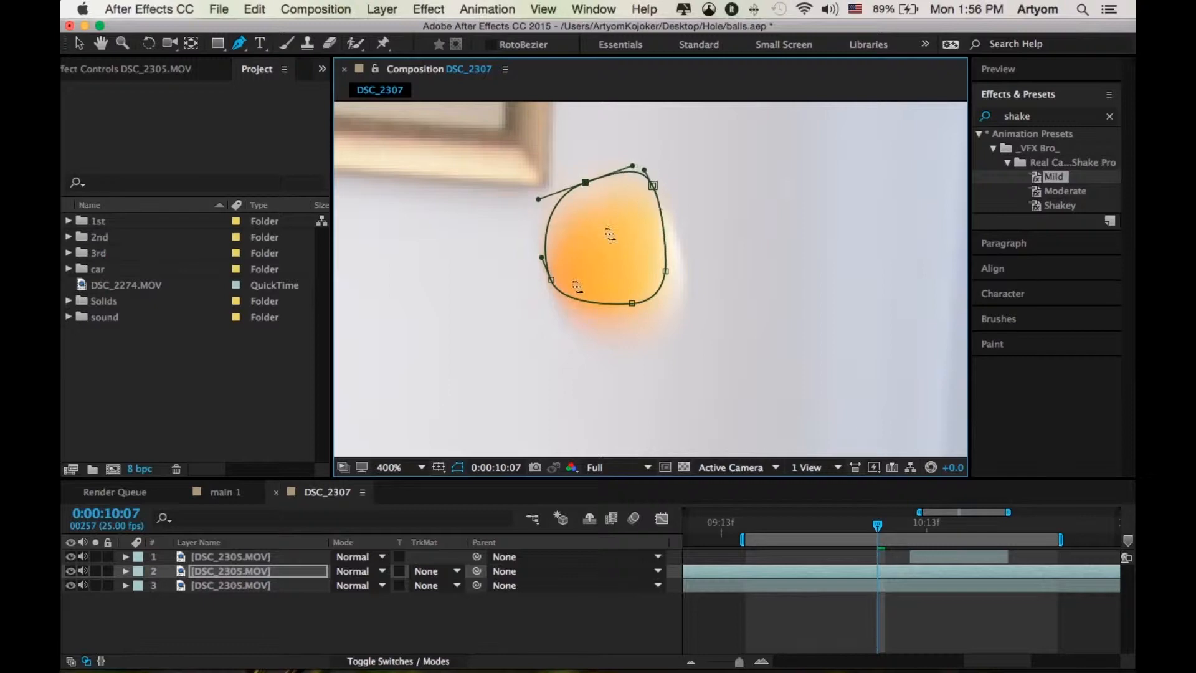
Round off the mask's upper points around the ball, checking the cutout with the layer soloed, and hide the mask outlines.
click(458, 468)
click(97, 571)
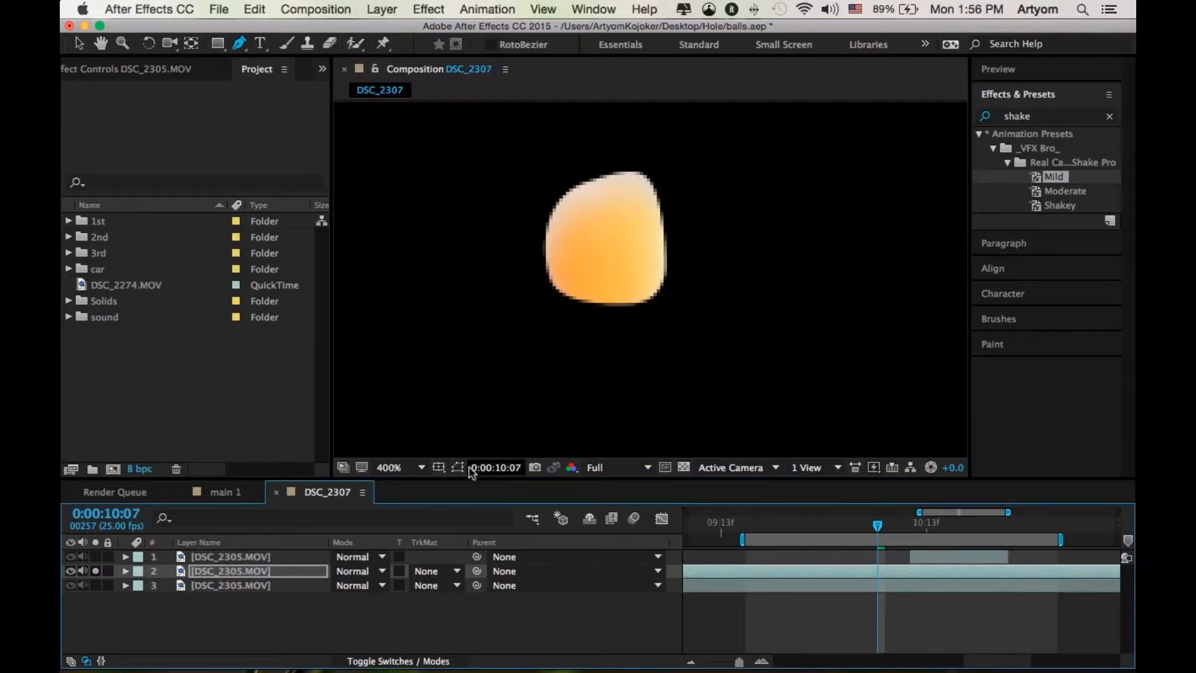
click(95, 571)
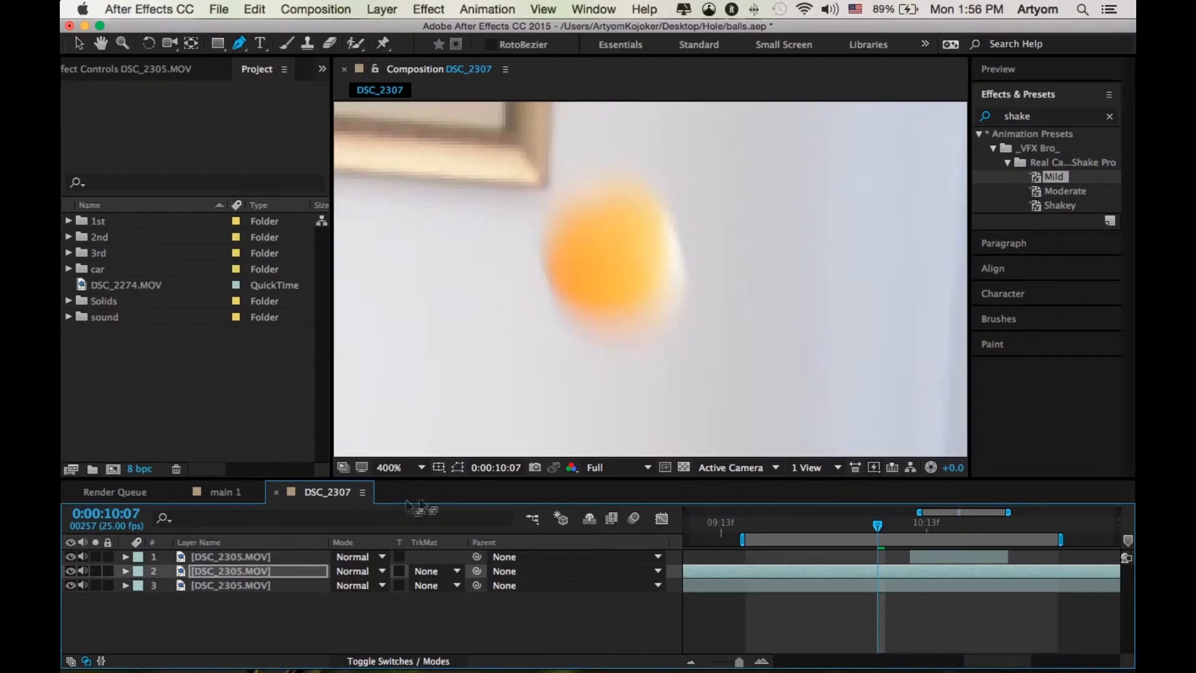
click(458, 468)
drag(653, 185, 652, 193)
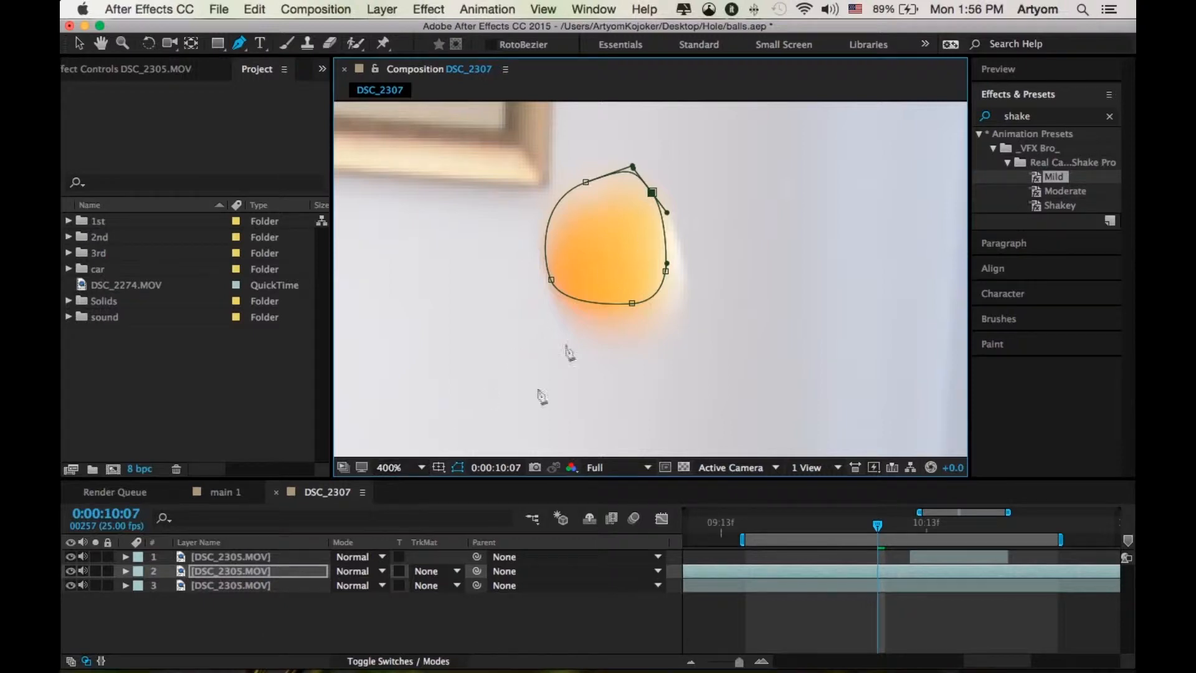
drag(652, 192, 666, 212)
drag(586, 182, 579, 186)
click(96, 571)
click(96, 571)
click(458, 468)
Apply Freeze Frame to the masked ball layer at 0:00:10:07.
click(411, 467)
click(408, 404)
scroll(675, 248, up, 2)
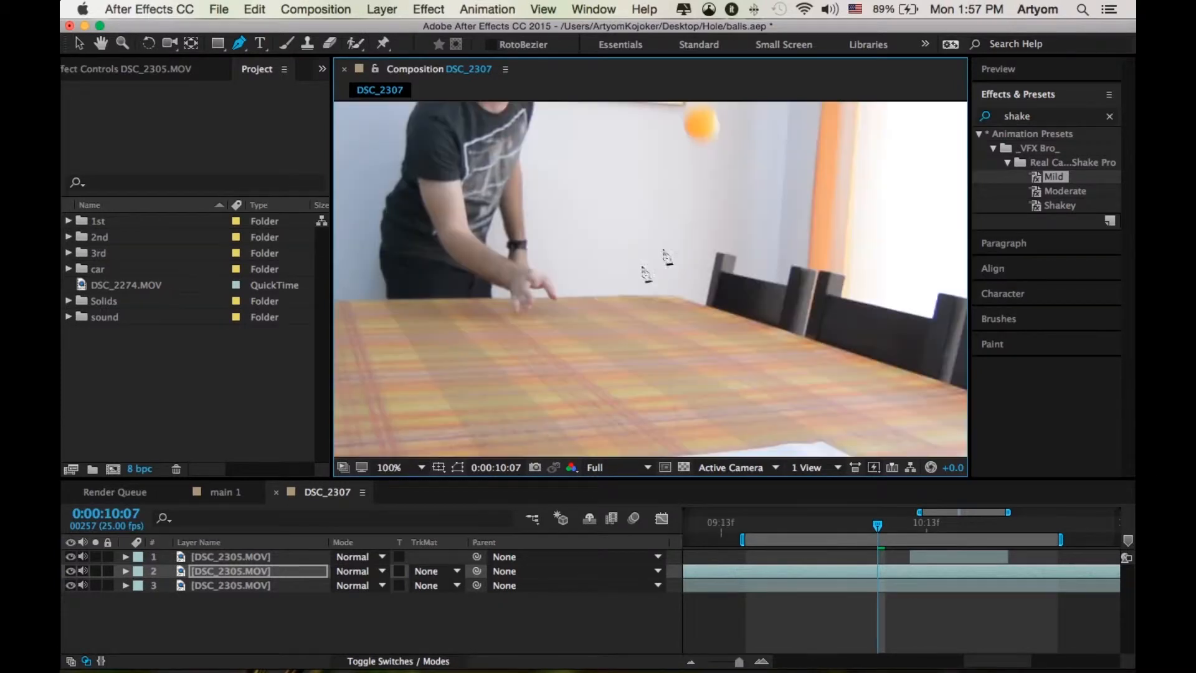
right_click(247, 574)
mouse_move(364, 156)
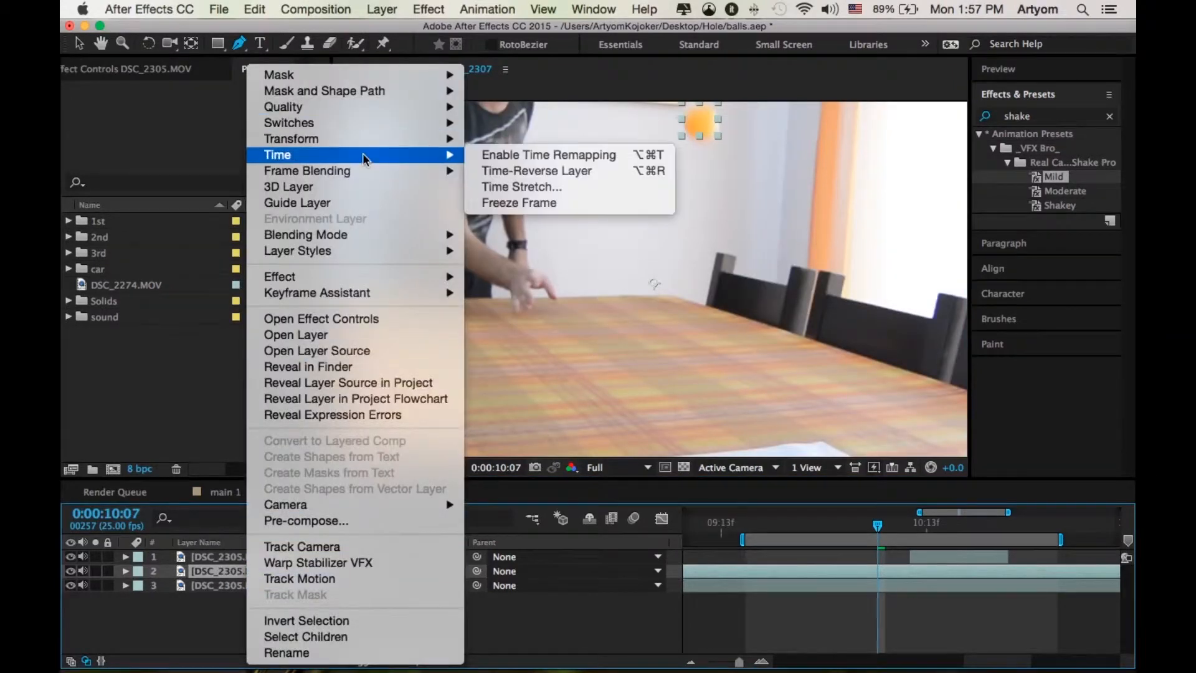
click(543, 206)
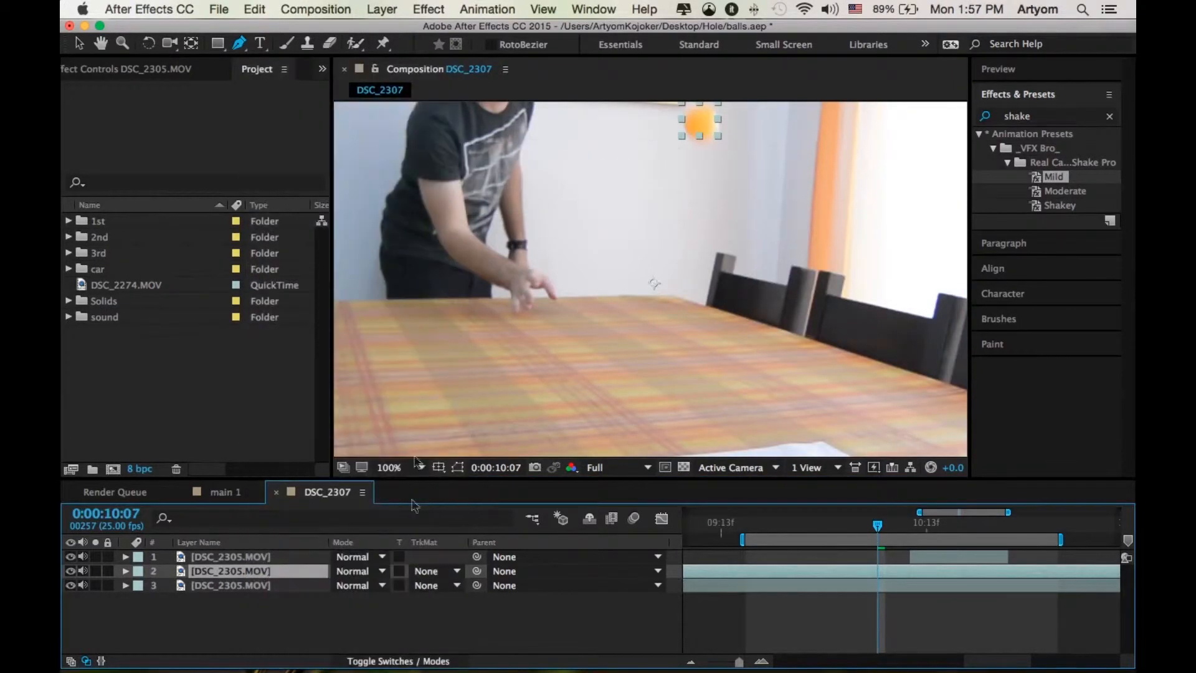
click(125, 571)
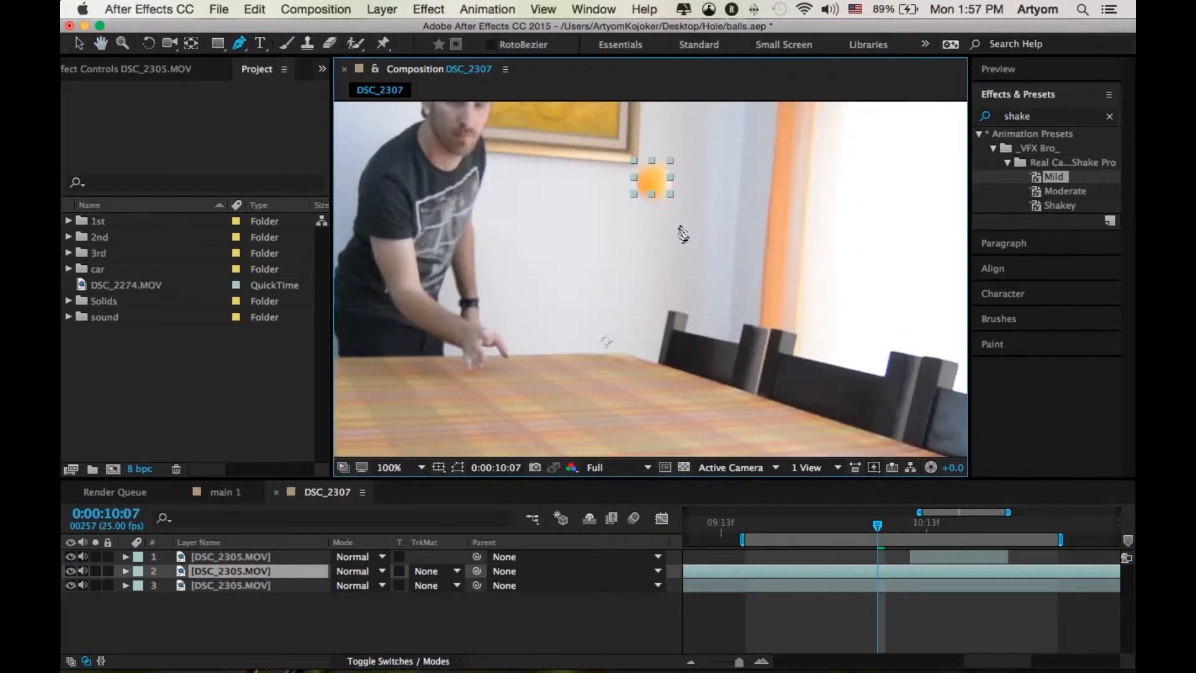
Return to the Selection tool and rename the masked ball layer as ball.
scroll(648, 262, up, 4)
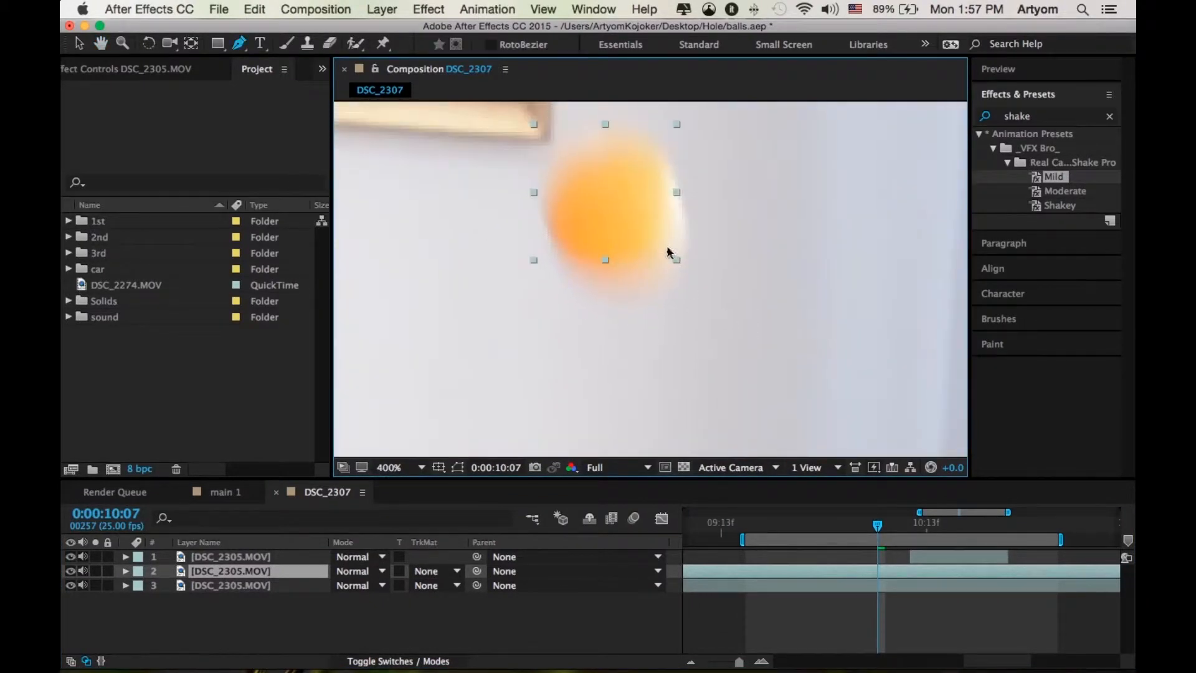
key(v)
right_click(626, 233)
click(259, 619)
click(274, 577)
key(Return)
text(ba)
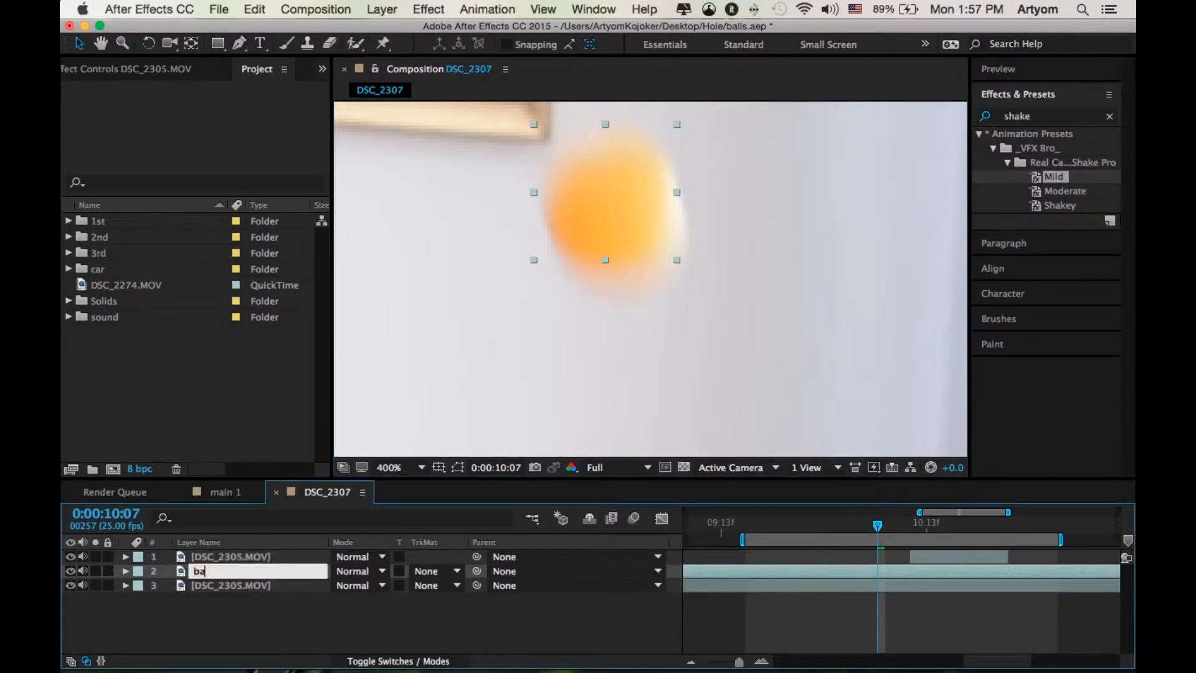
text(ll)
Rename the top layer as clean plate and the bottom layer as footage.
click(293, 555)
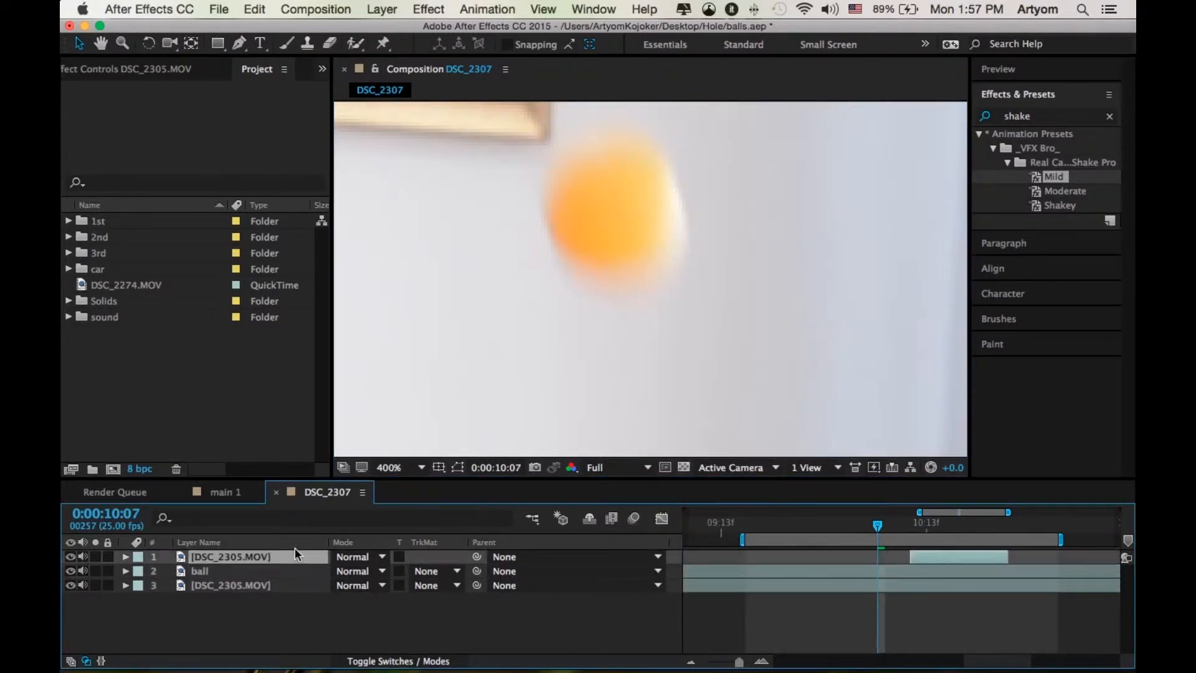
key(Return)
text(clean la)
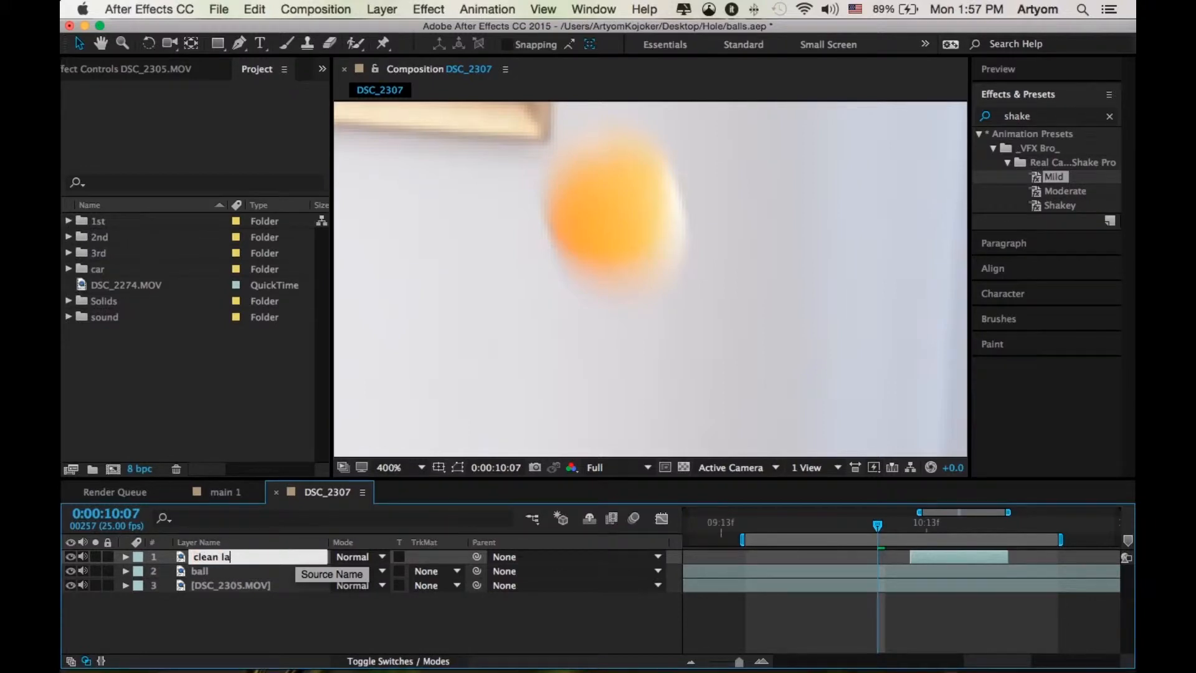
key(BackSpace)
key(BackSpace)
text(plate)
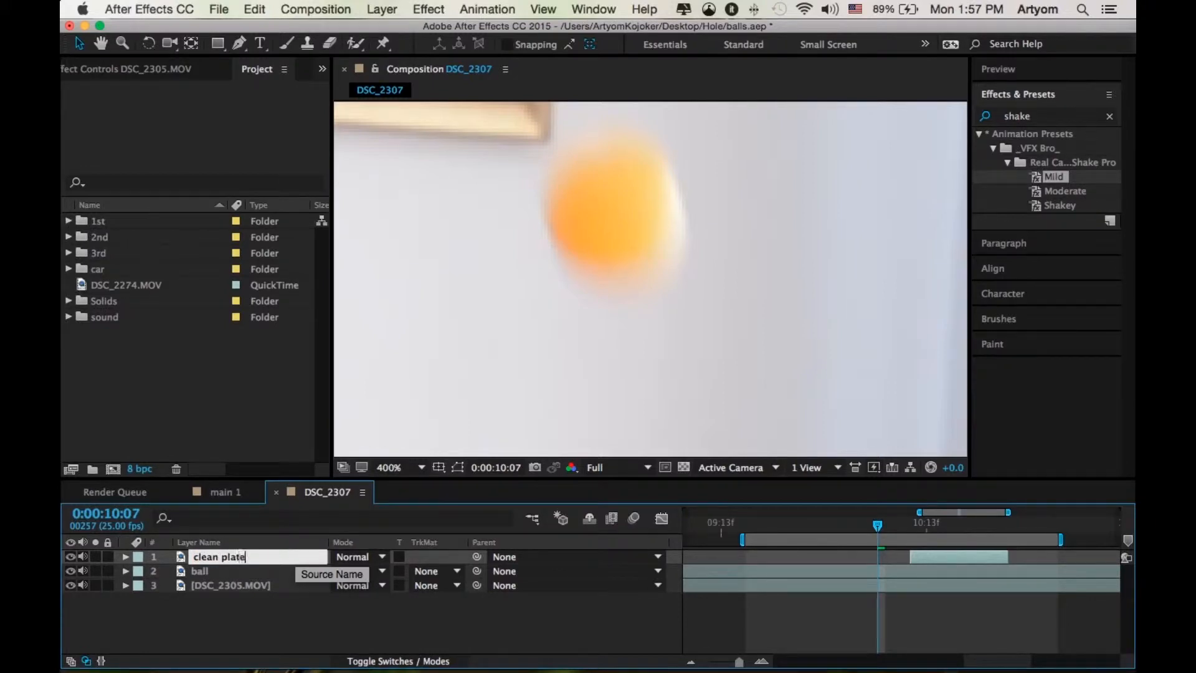
click(234, 579)
key(Return)
text(footage)
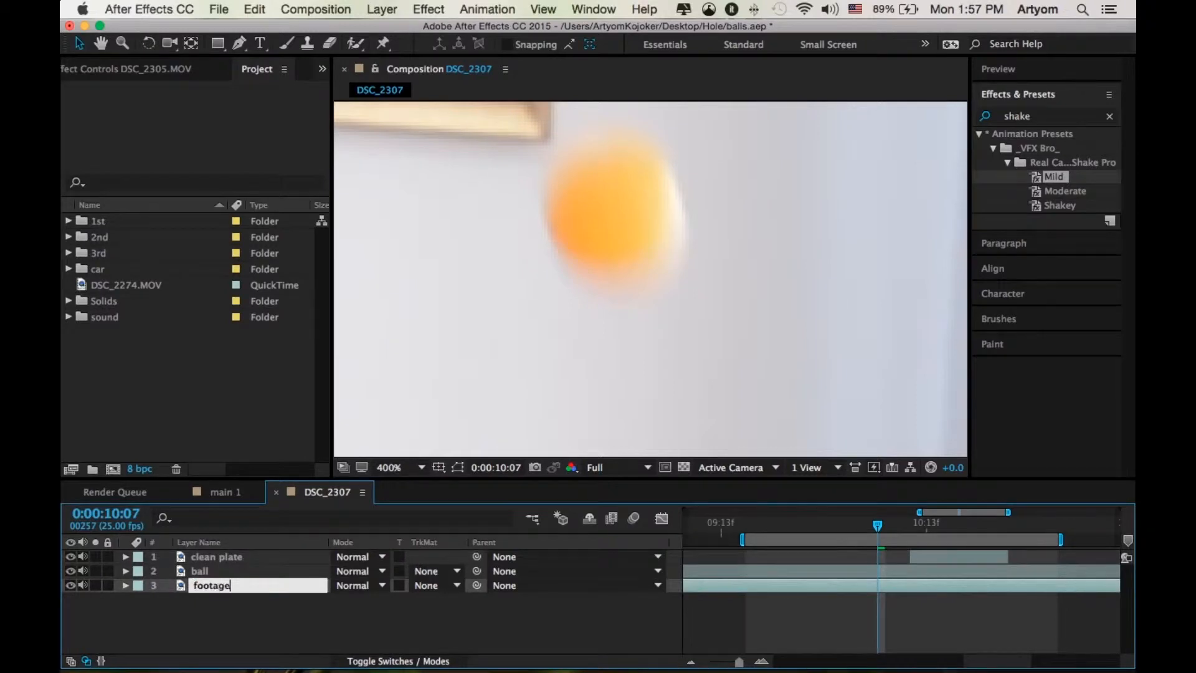
click(266, 595)
Center the ball layer's anchor point in its layer content.
click(258, 574)
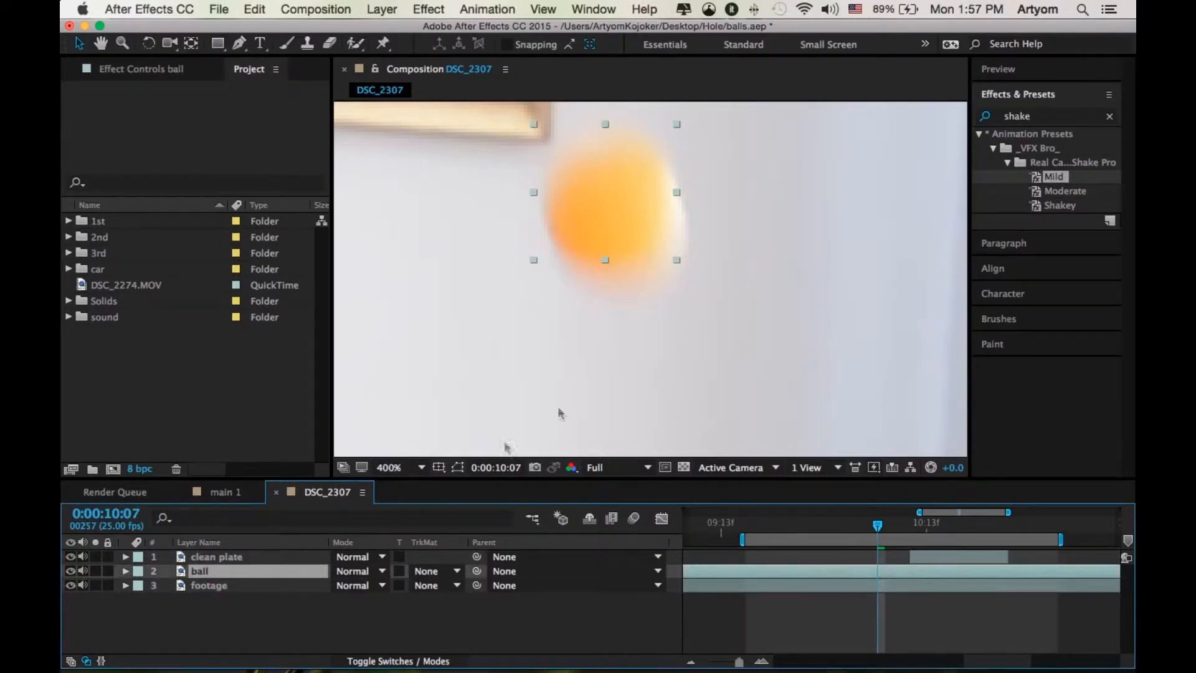
right_click(271, 570)
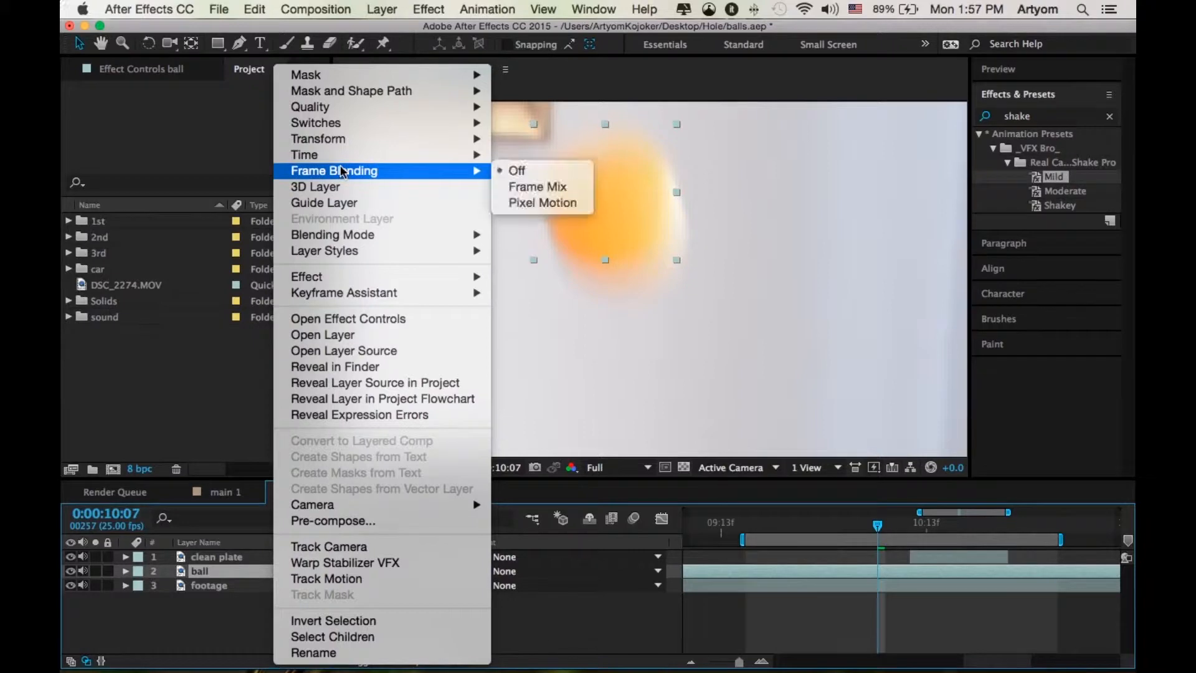
mouse_move(346, 140)
click(522, 304)
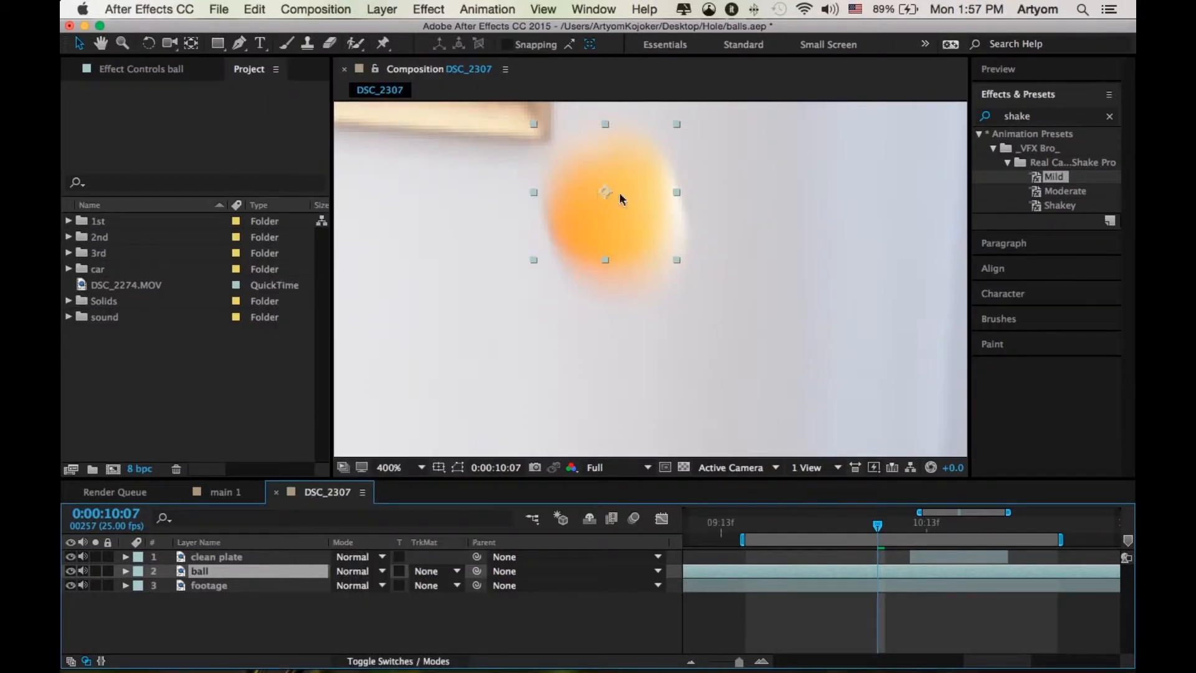
Move the ball layer above the clean plate layer in the layer stack.
scroll(733, 359, down, 10)
scroll(730, 356, up, 2)
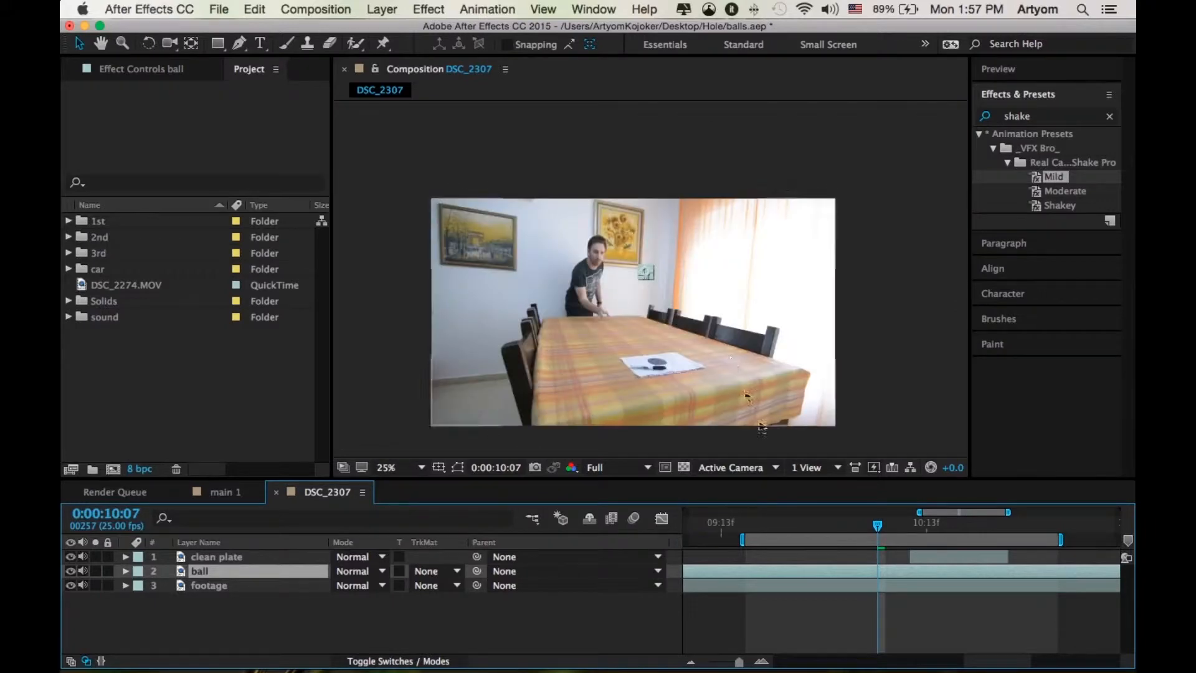
drag(225, 569, 226, 553)
Place the ball cutout over the middle of the drawn hole on the paper.
scroll(652, 277, up, 2)
drag(640, 258, 684, 419)
key(space)
mouse_move(684, 419)
mouse_down()
mouse_move(660, 245)
mouse_move(668, 434)
mouse_up()
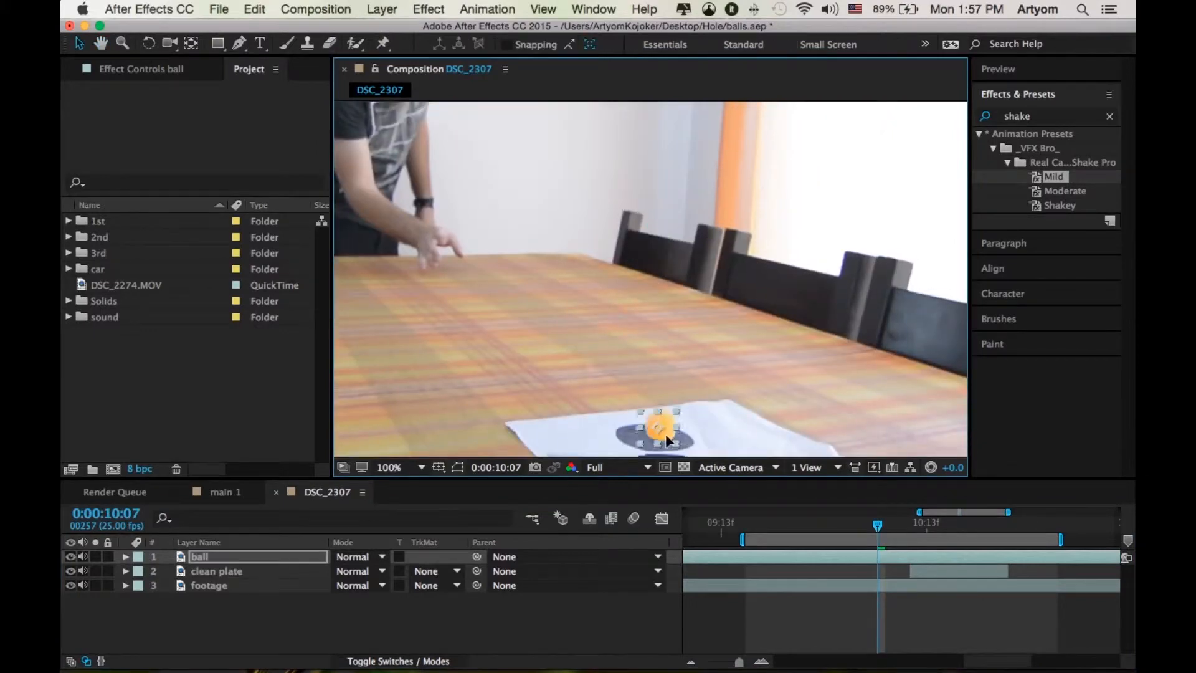
scroll(669, 438, up, 4)
key(space)
drag(699, 328, 696, 162)
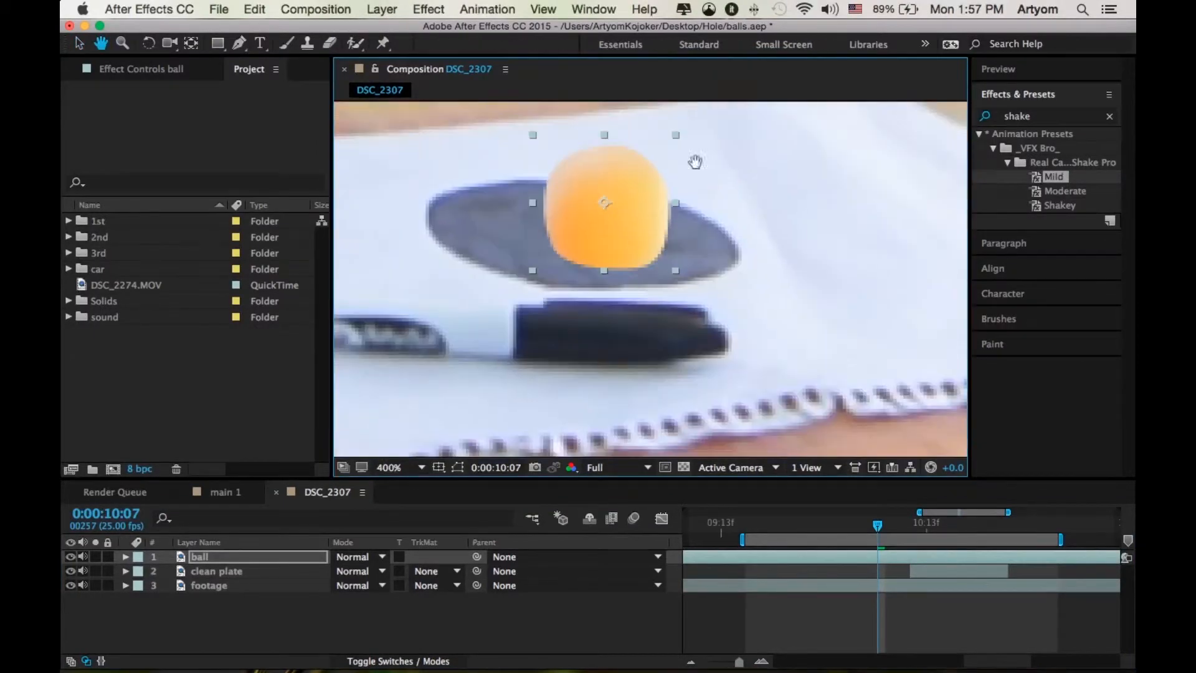
drag(642, 231, 634, 233)
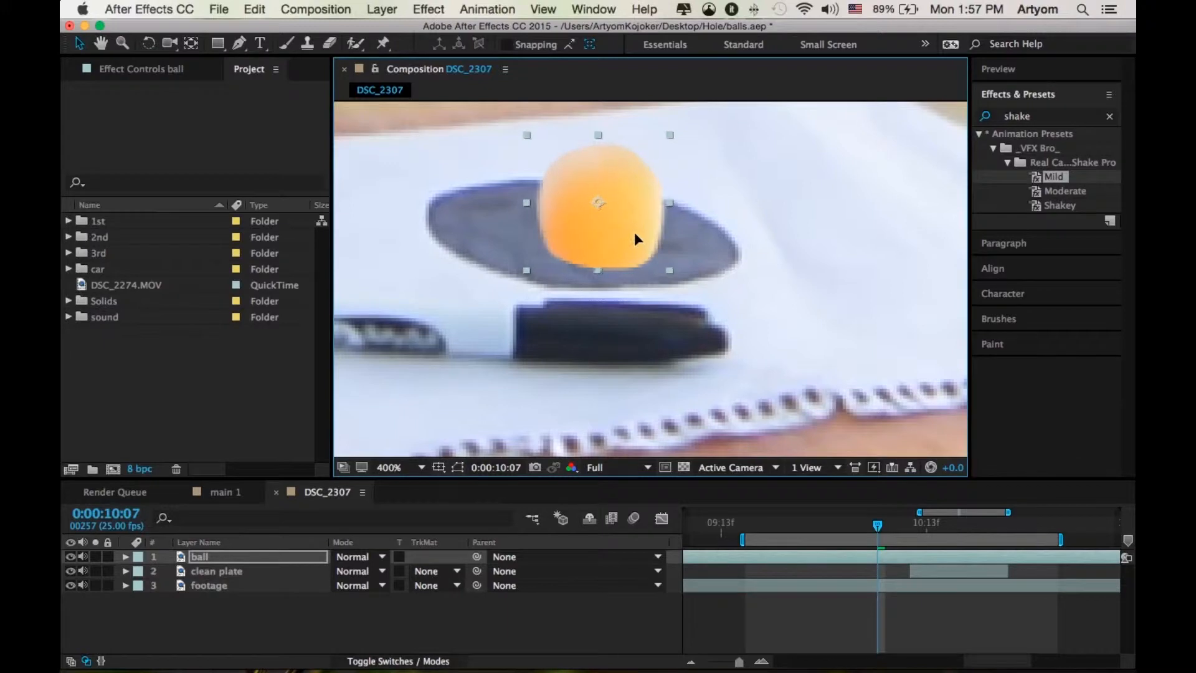
Trim the start of the ball layer to 0:00:10:11, where the clean plate begins.
scroll(785, 601, right, 3)
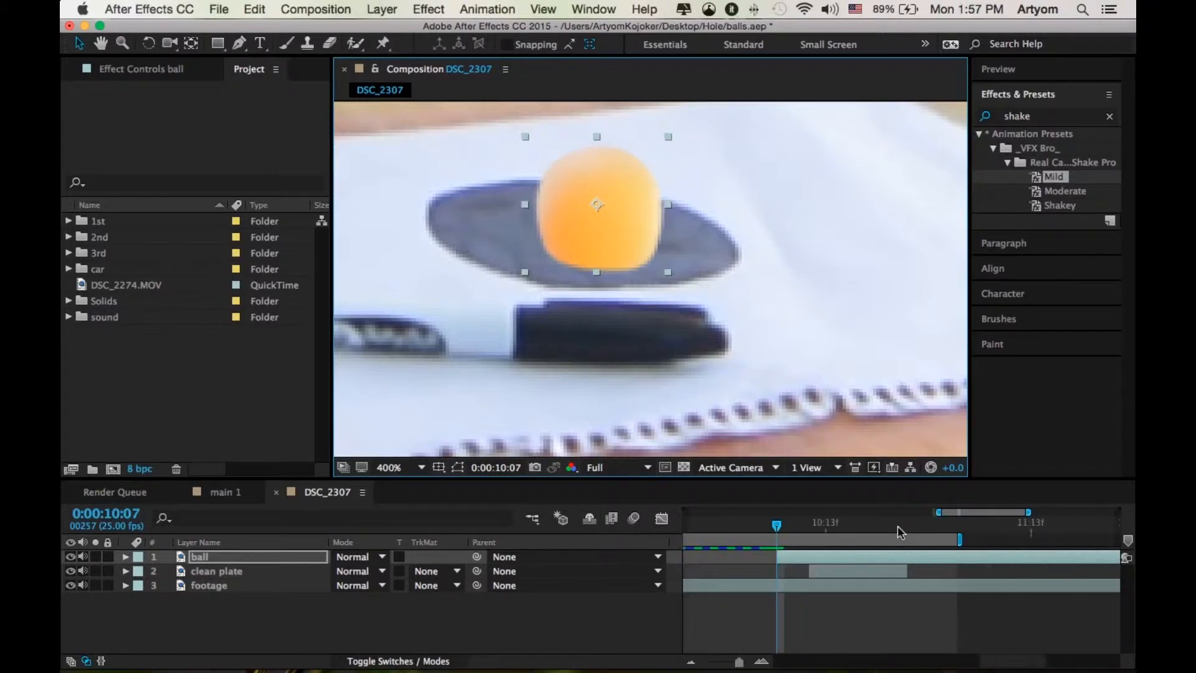
click(421, 467)
click(427, 420)
key(Page_Down)
key(Page_Down)
key(Page_Down)
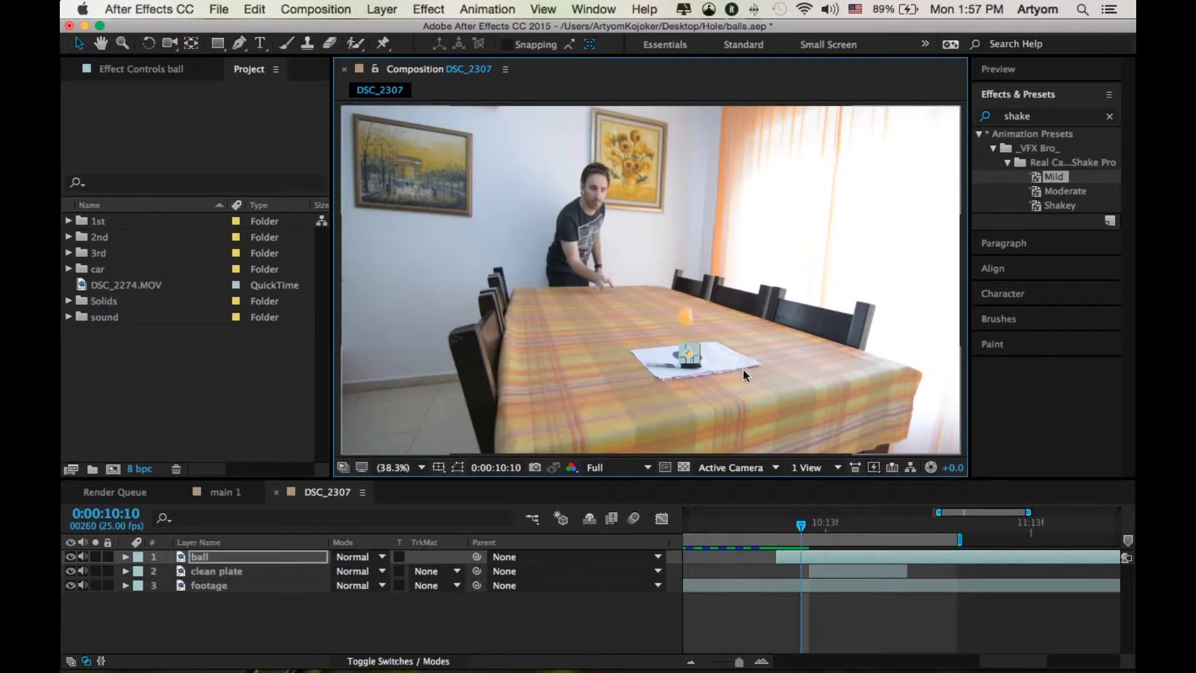
scroll(742, 368, up, 2)
drag(805, 420, 677, 284)
scroll(677, 283, up, 2)
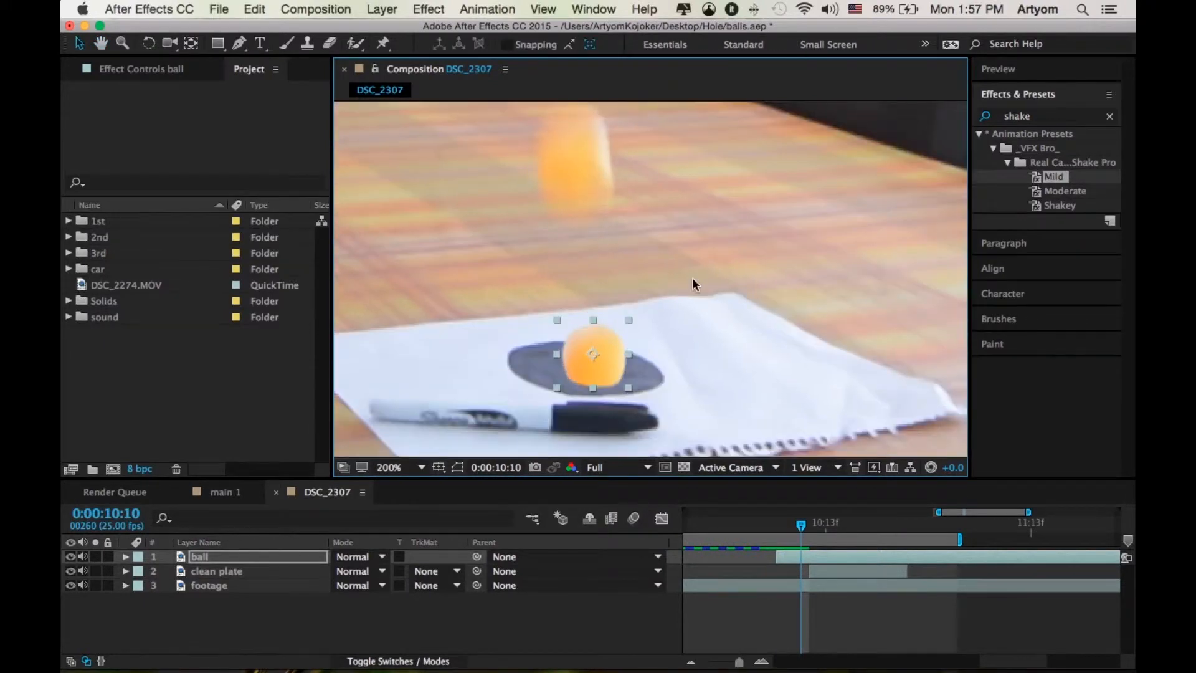
key(Page_Down)
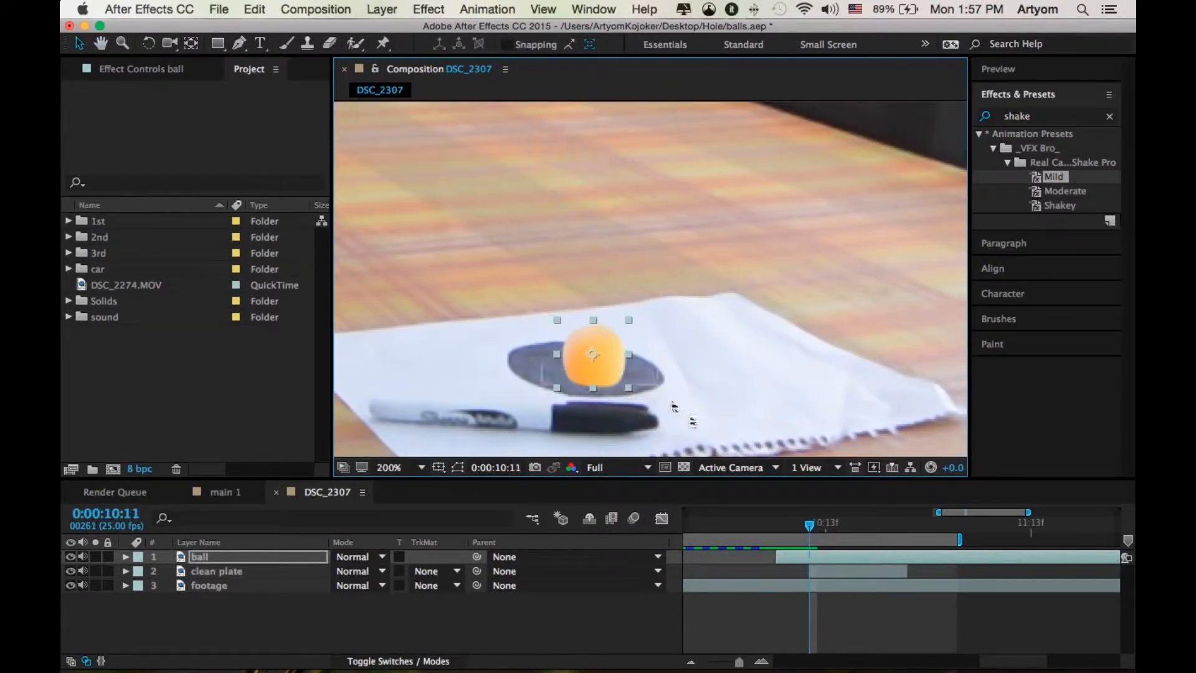
key(alt+bracketleft)
Compare frames 0:00:10:10 and 0:00:10:11 to examine how the falling ball passes into the cutout.
key(Page_Up)
key(Page_Down)
key(Page_Up)
key(Page_Down)
key(Page_Up)
key(Page_Down)
key(Page_Up)
key(Page_Down)
Apply the Directional Blur effect to the ball layer.
click(990, 118)
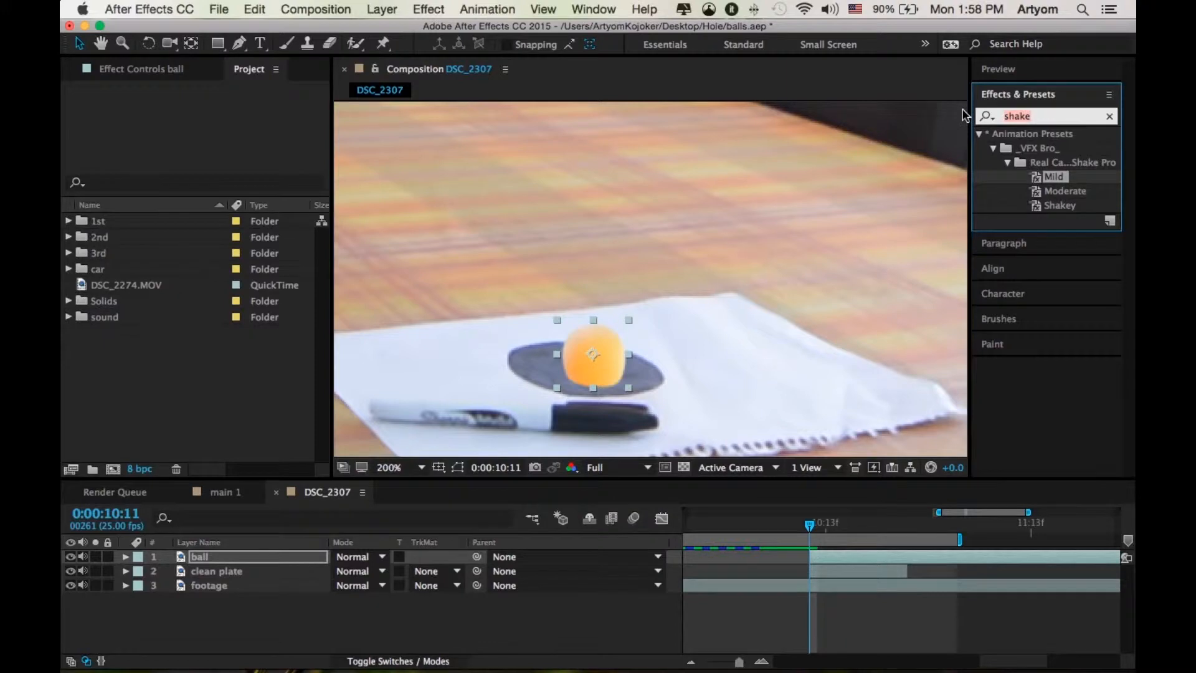
text(directi)
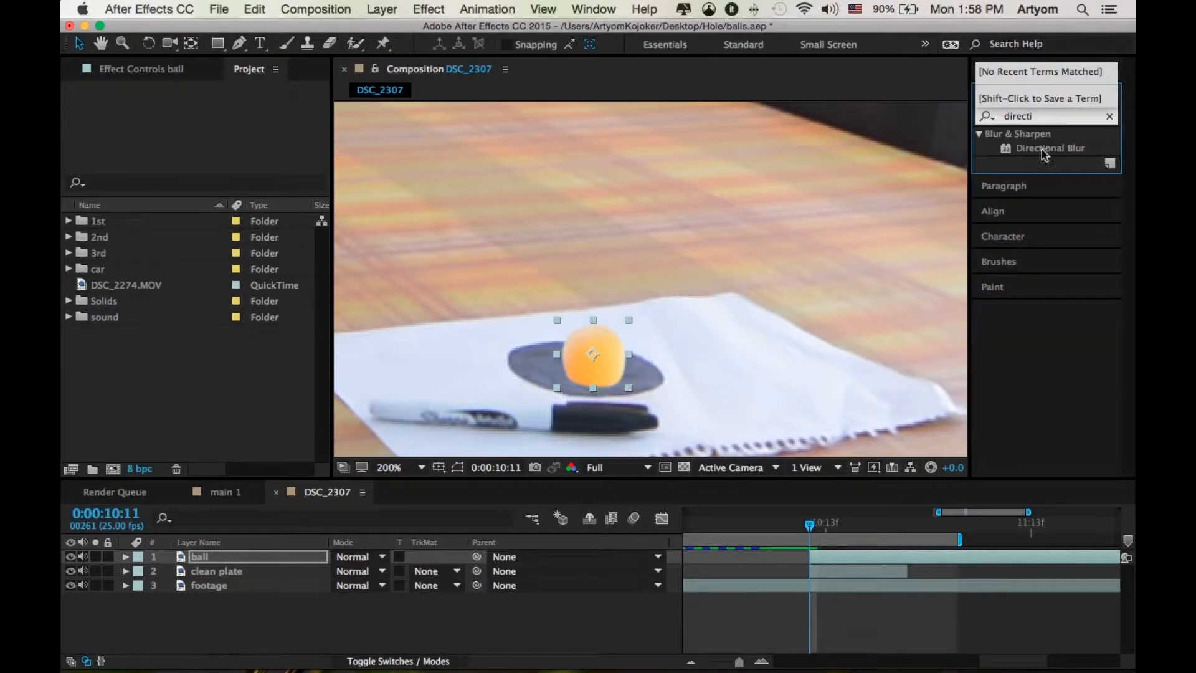
drag(1045, 154, 861, 155)
Set the ball's Directional Blur to a direction of -9.0° and a blur length of 7.9, comparing it with the preceding frame.
drag(224, 139, 222, 136)
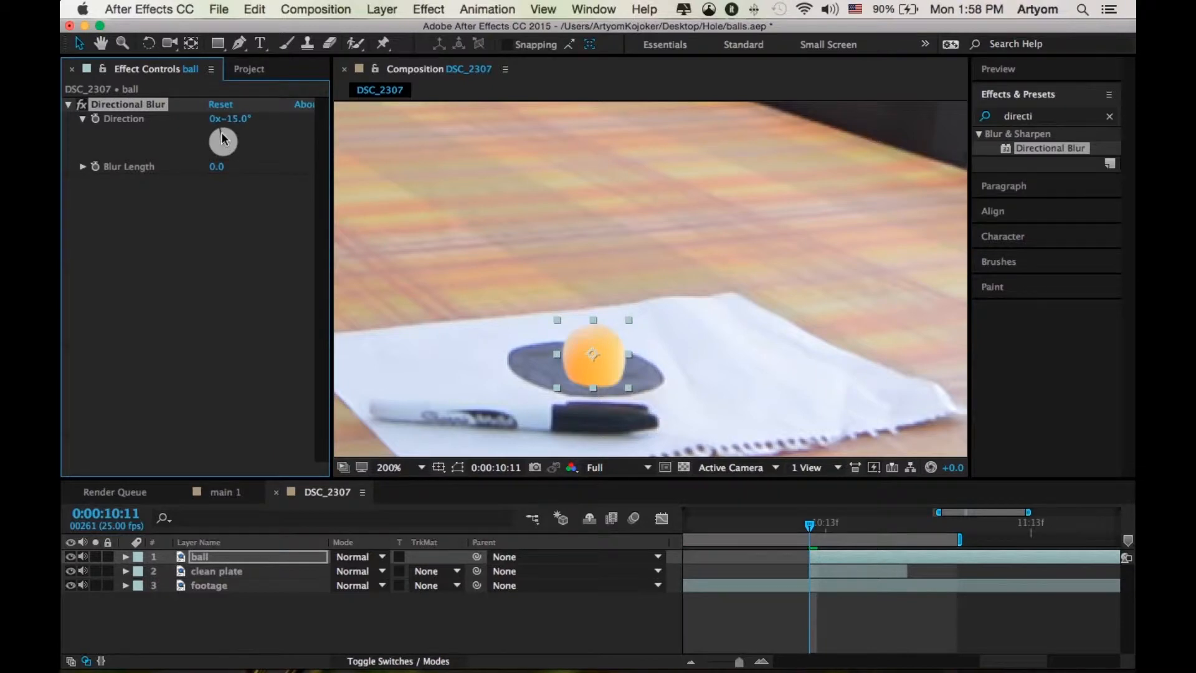
drag(234, 167, 278, 163)
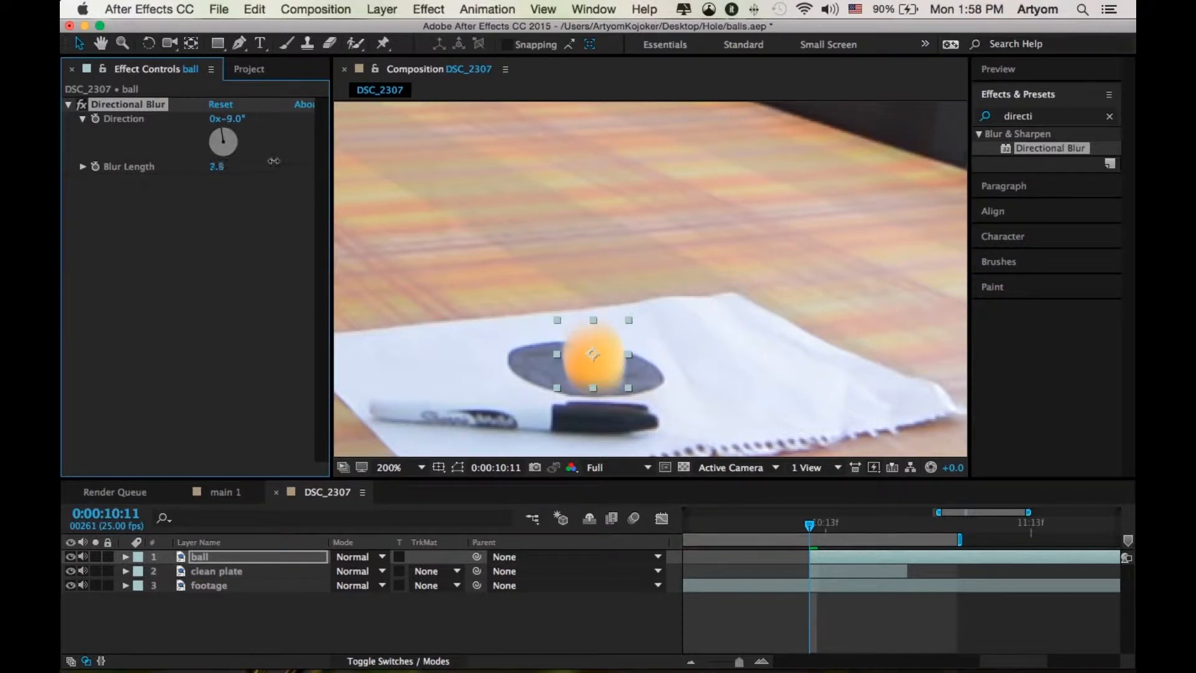
drag(276, 166, 282, 165)
drag(808, 525, 809, 525)
key(Page_Up)
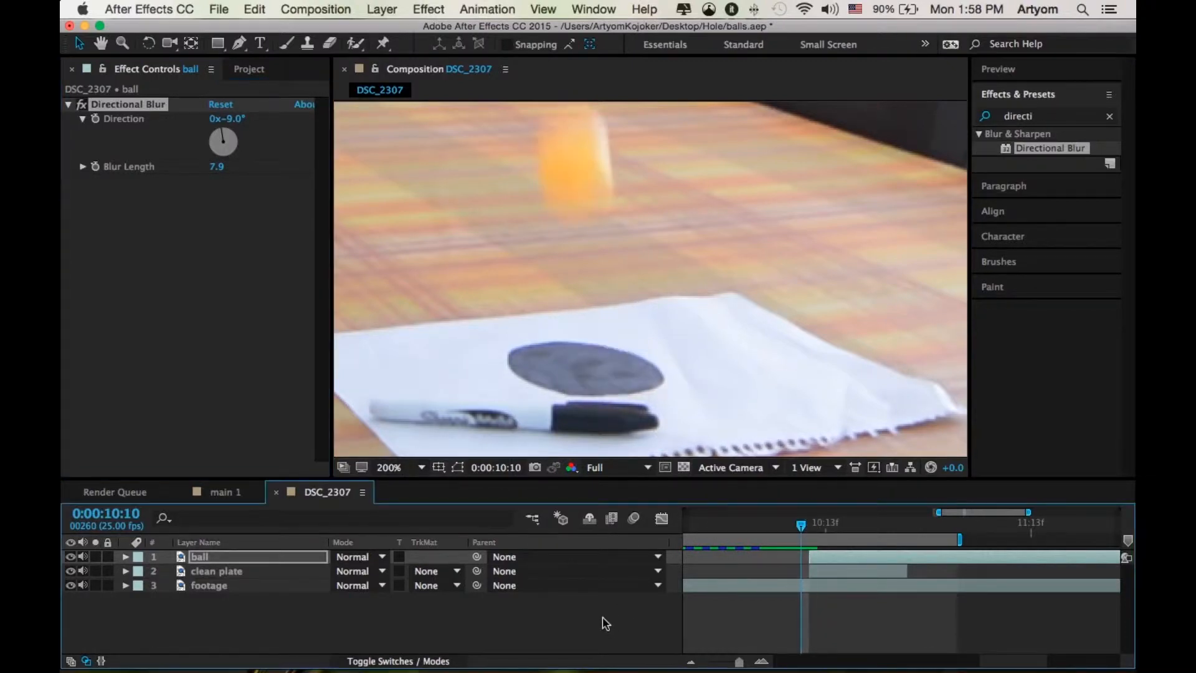
click(605, 623)
key(Page_Down)
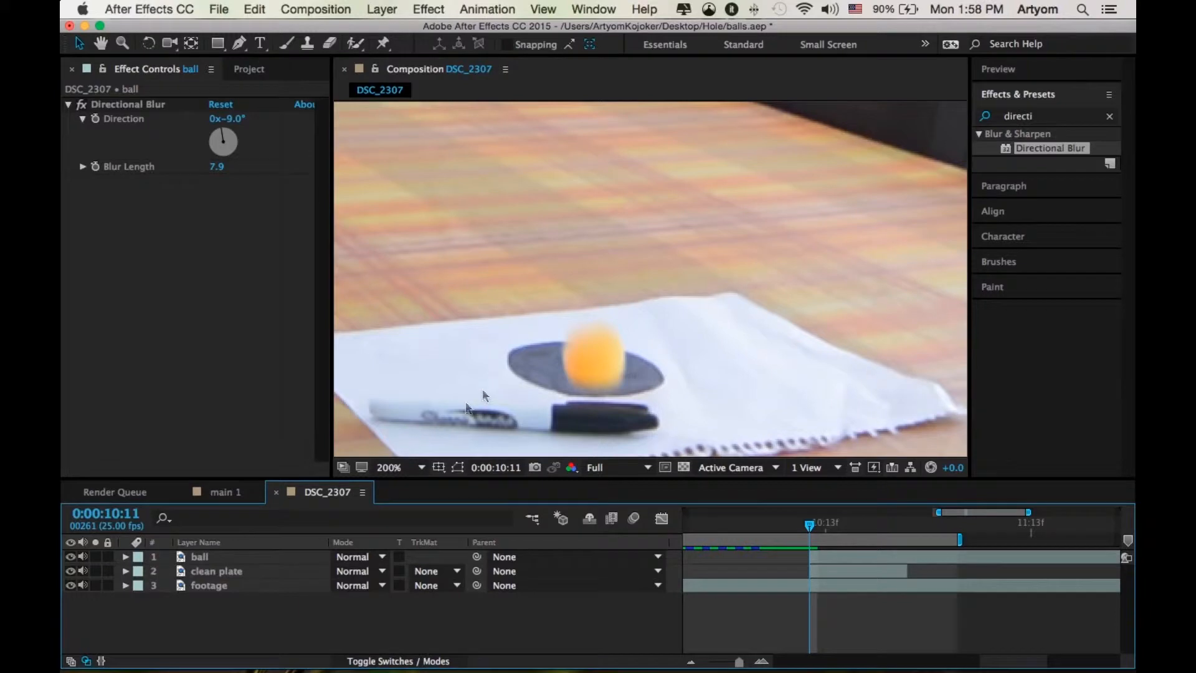
Trim the end of the ball layer to 0:00:10:13.
click(399, 468)
click(430, 406)
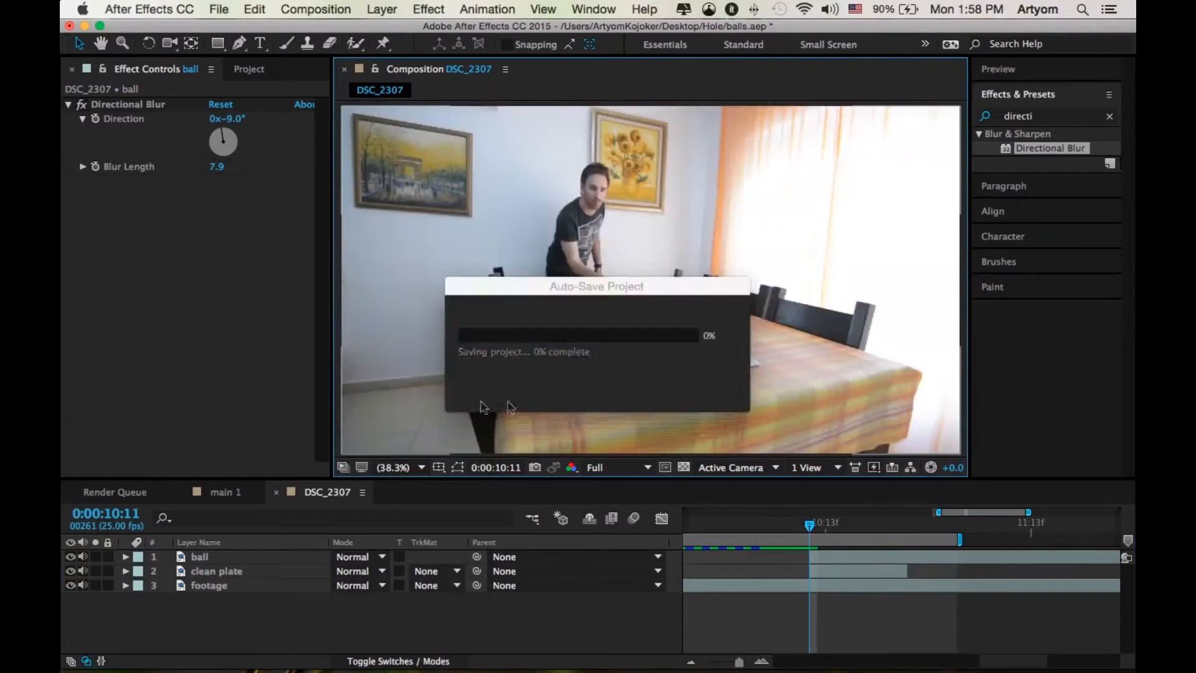
scroll(671, 381, up, 2)
drag(703, 369, 624, 297)
key(Page_Down)
key(Page_Down)
click(865, 559)
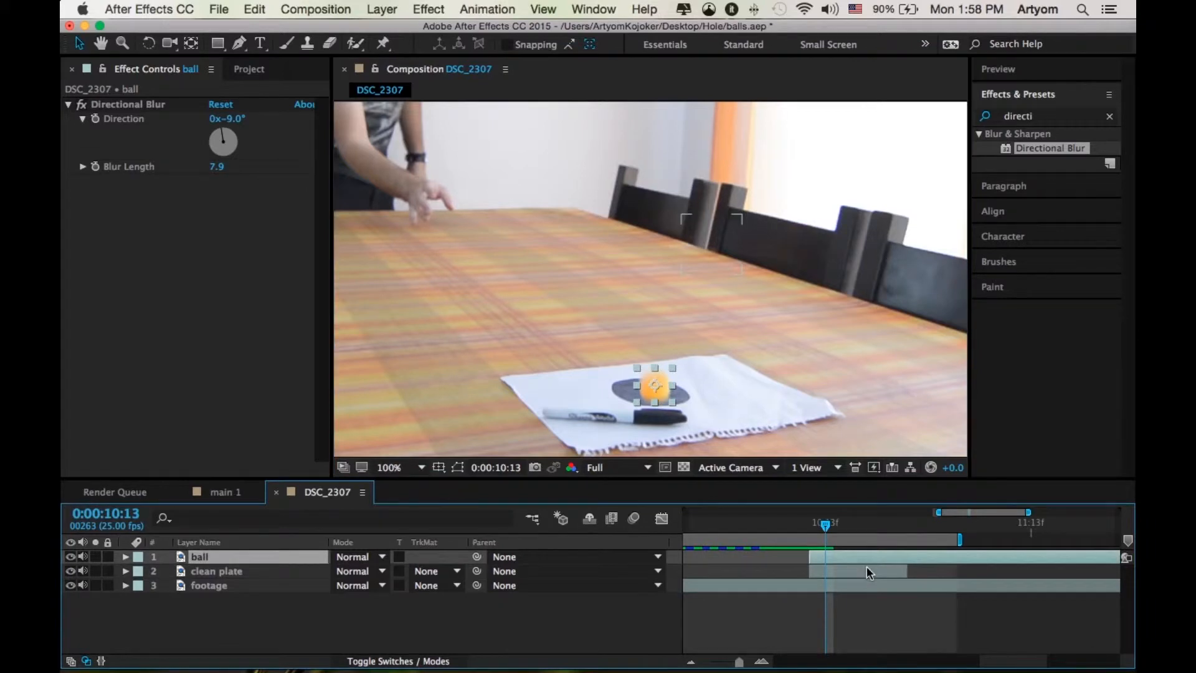
key(alt+bracketright)
Shorten the ball layer by one frame so that it ends at 0:00:10:12.
key(Page_Up)
key(Page_Up)
key(Page_Up)
key(Page_Down)
key(Page_Down)
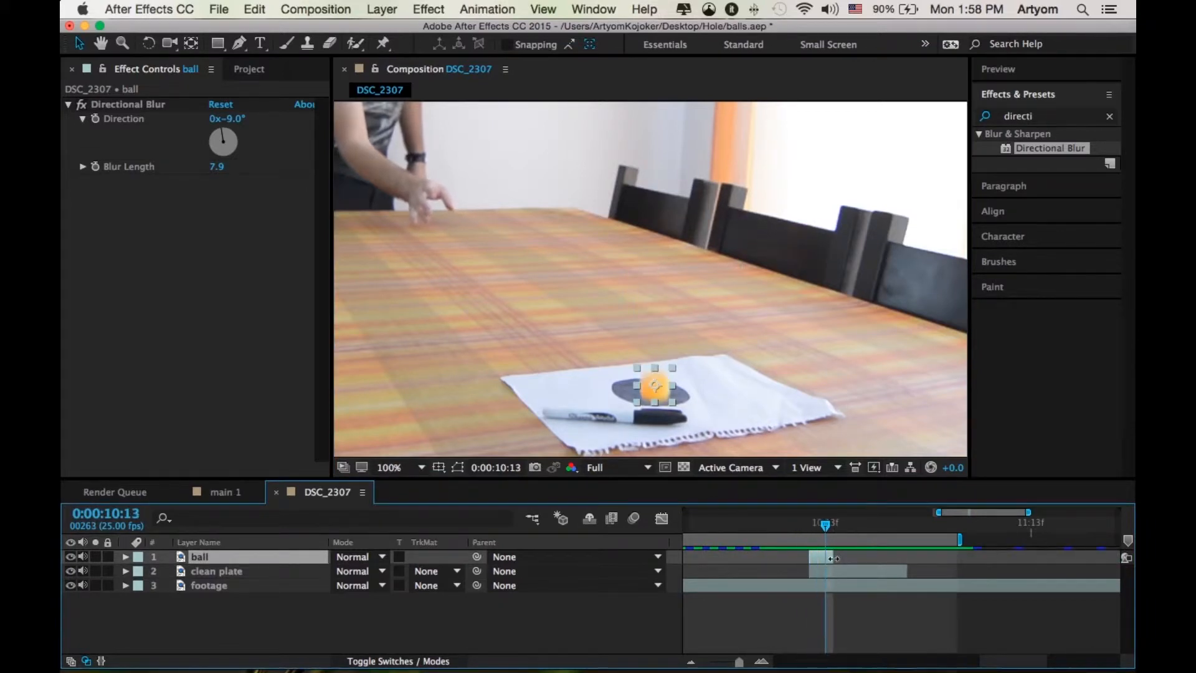
drag(834, 557, 826, 557)
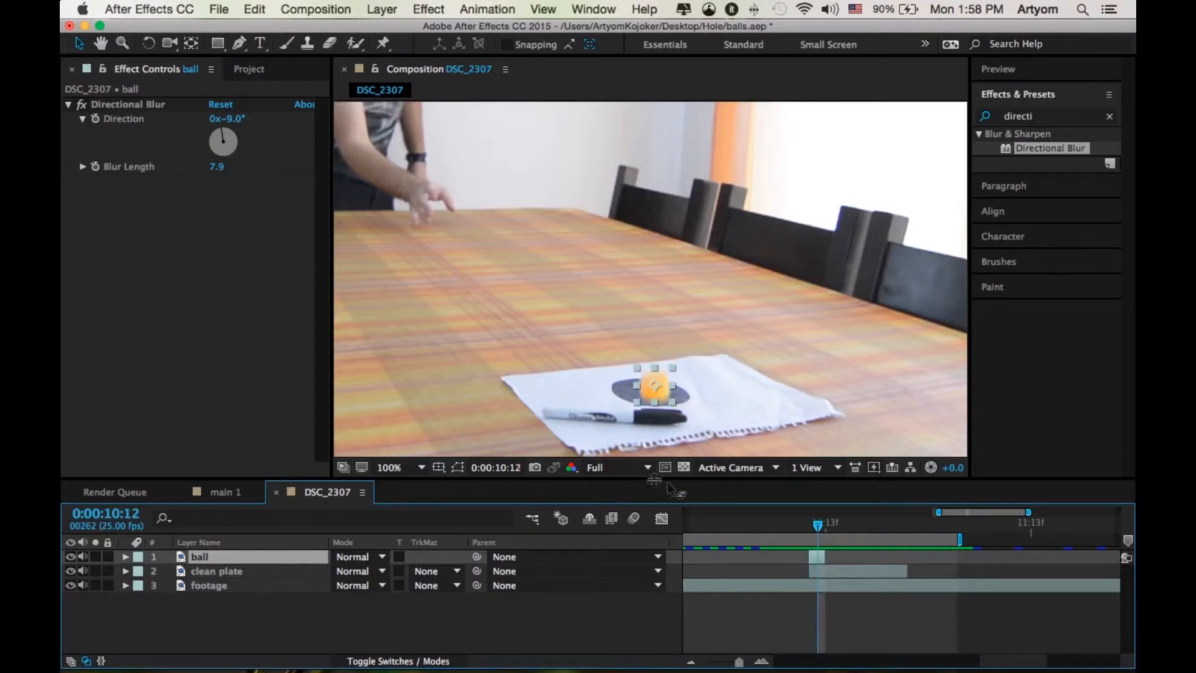
Preview the ball's drop and examine closely how the cutout sits against the hole's front edge at 0:00:10:12.
click(405, 467)
click(438, 403)
scroll(685, 403, up, 2)
key(space)
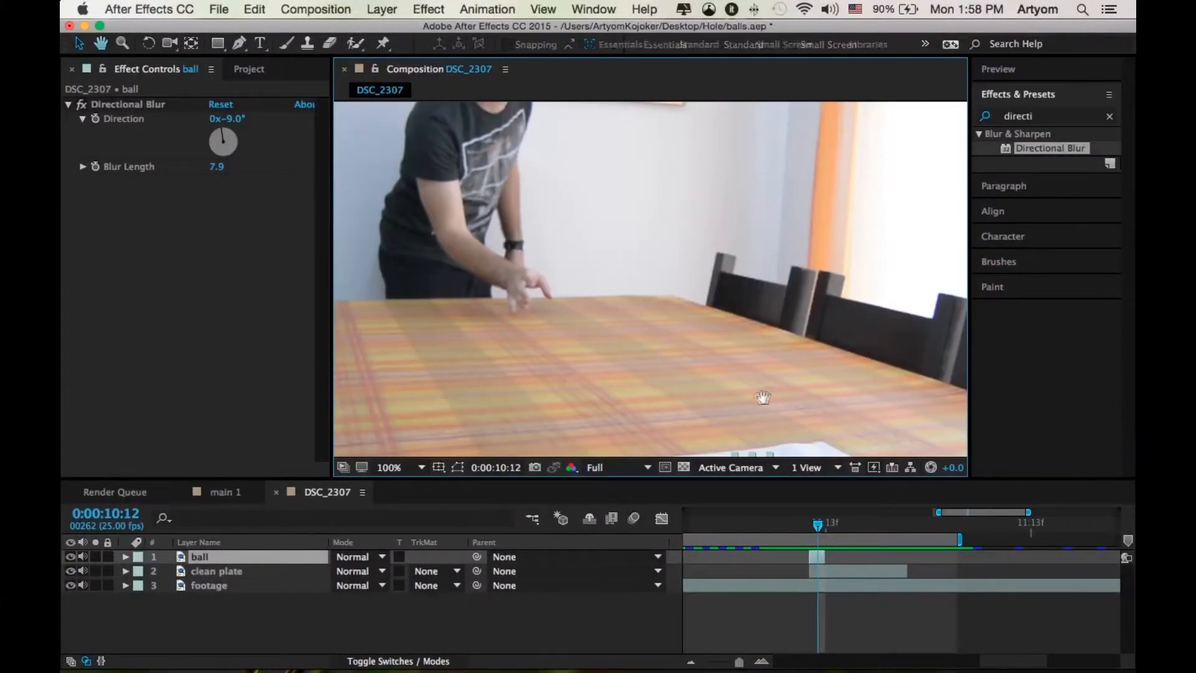
key(space)
drag(779, 414, 663, 156)
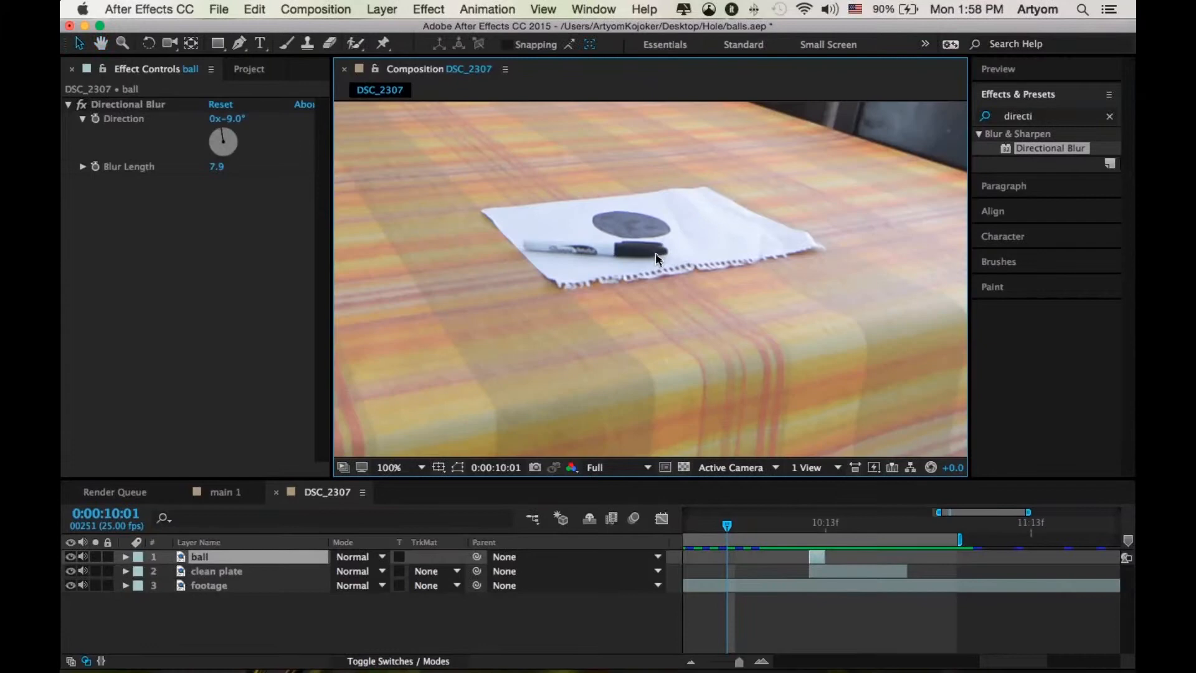
scroll(655, 252, up, 1)
drag(655, 250, 673, 275)
drag(723, 523, 818, 524)
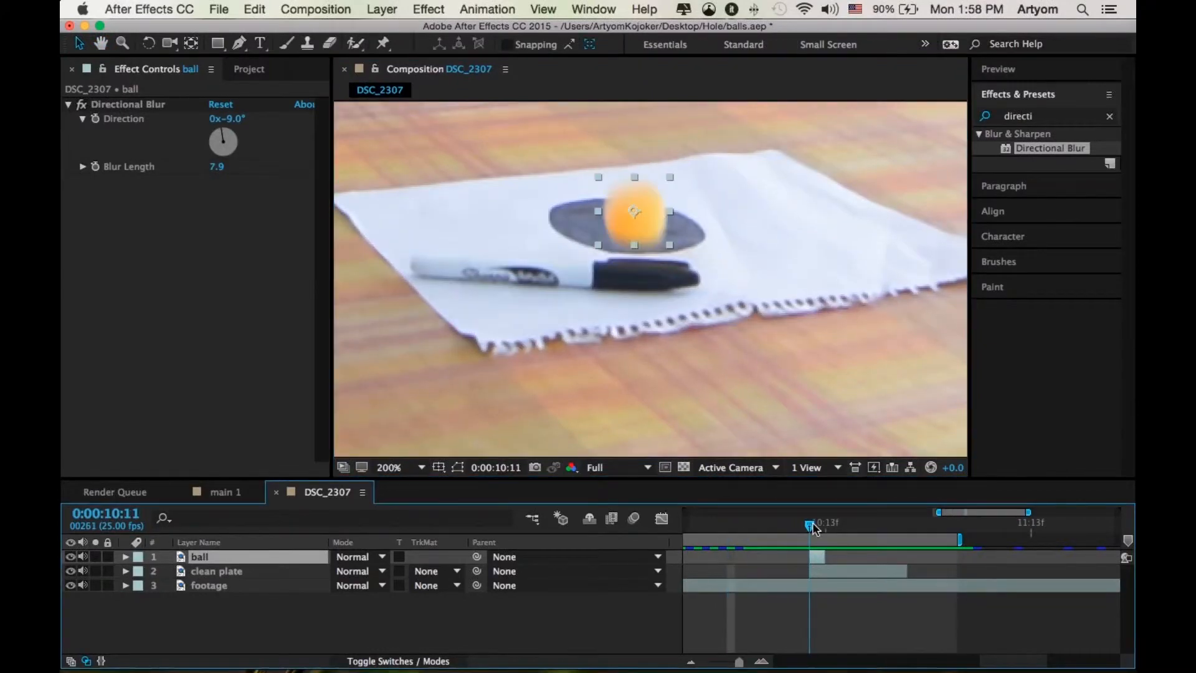
scroll(587, 217, up, 2)
drag(617, 188, 631, 363)
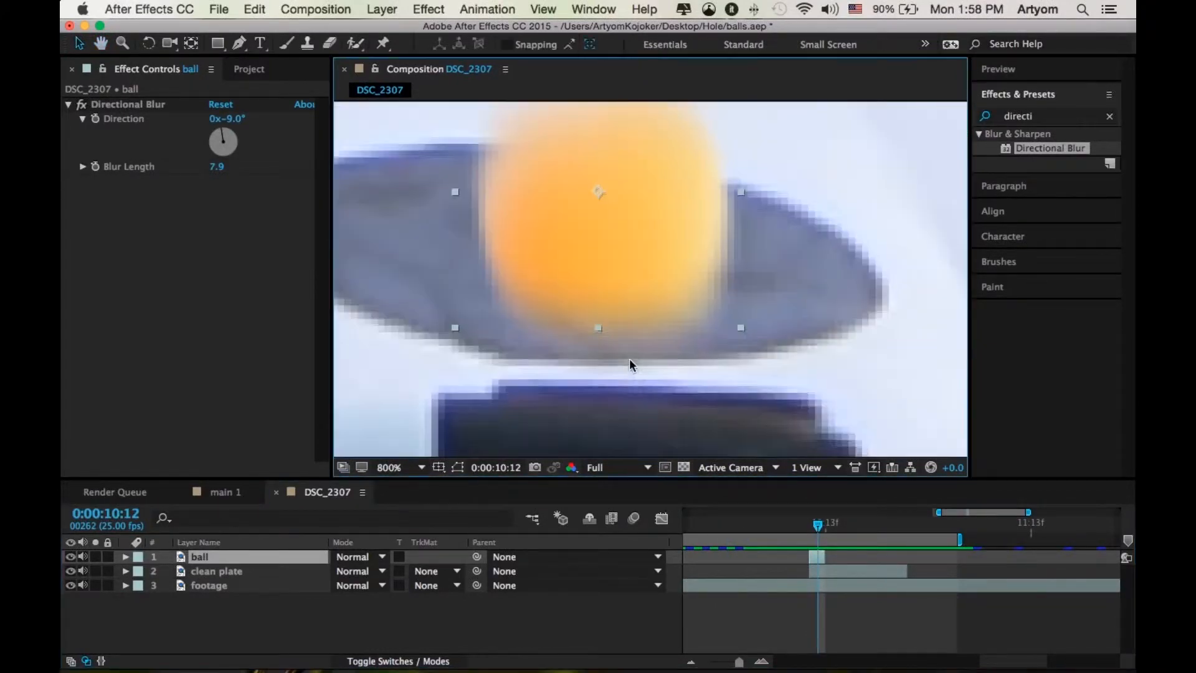
scroll(630, 360, down, 1)
drag(652, 320, 657, 346)
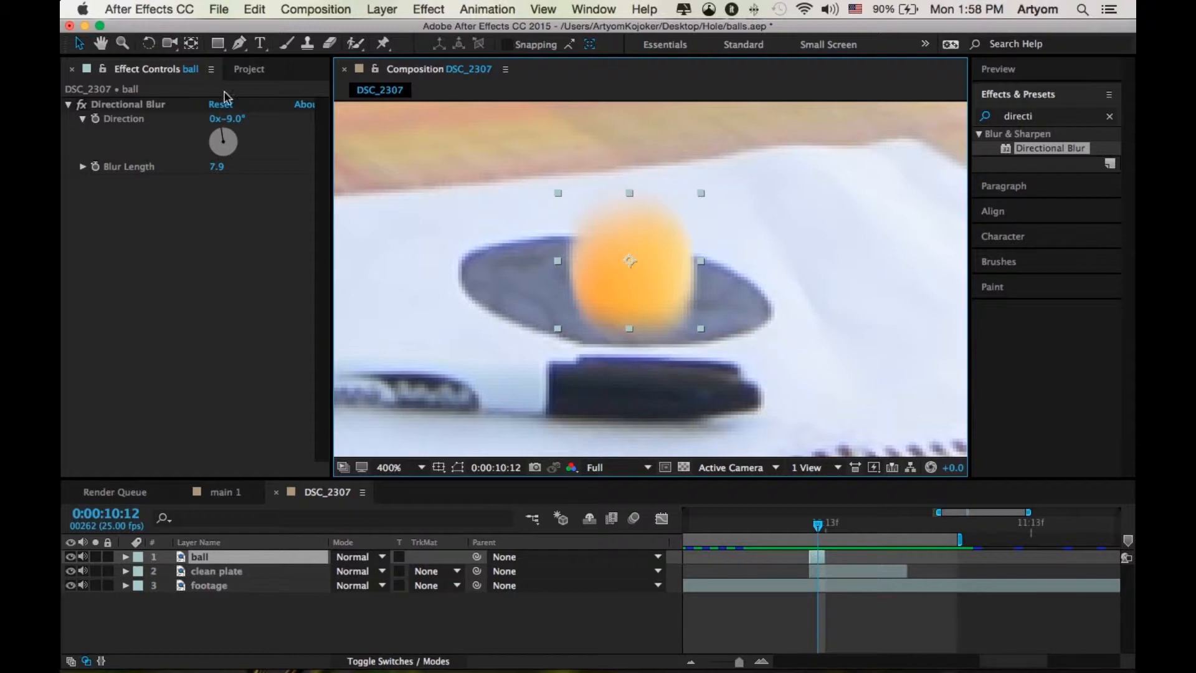
With no layer selected, draw a closed white Pen tool shape covering the front half of the hole.
click(274, 617)
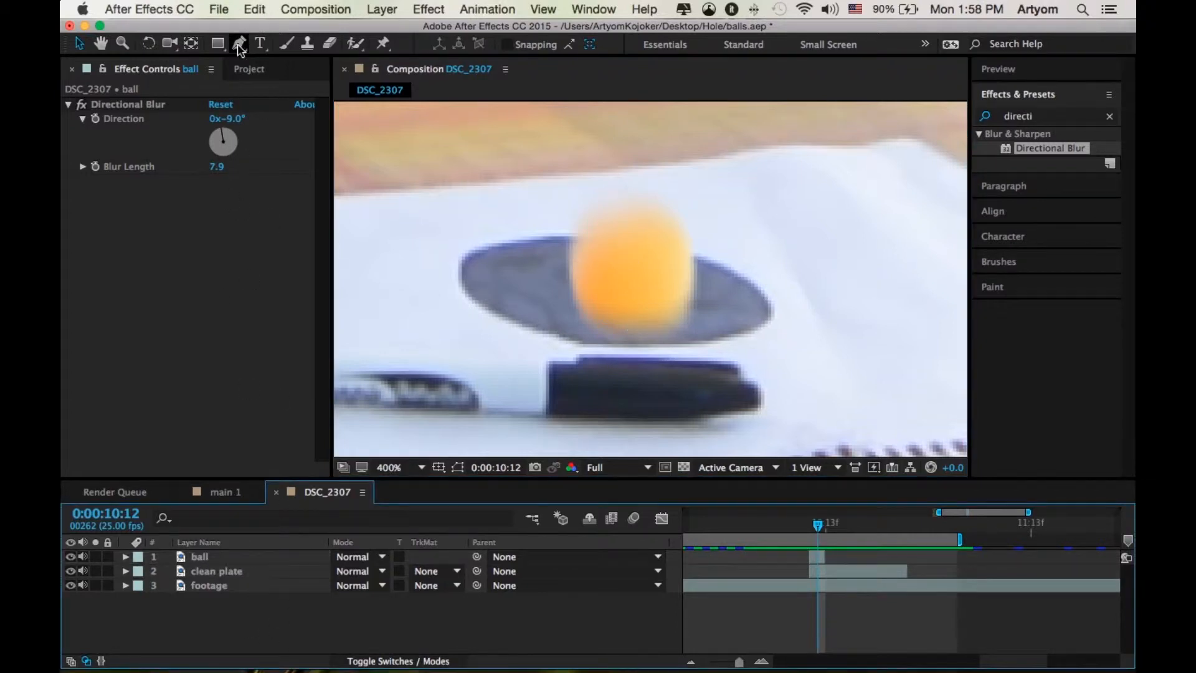
click(219, 558)
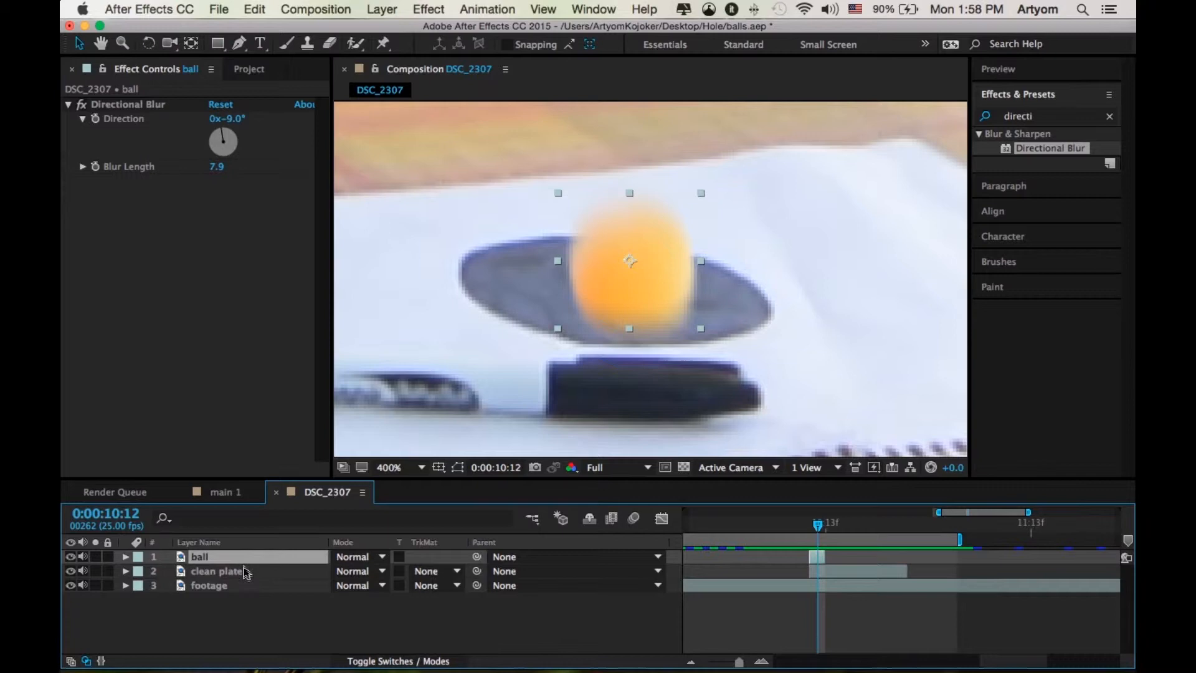
click(244, 621)
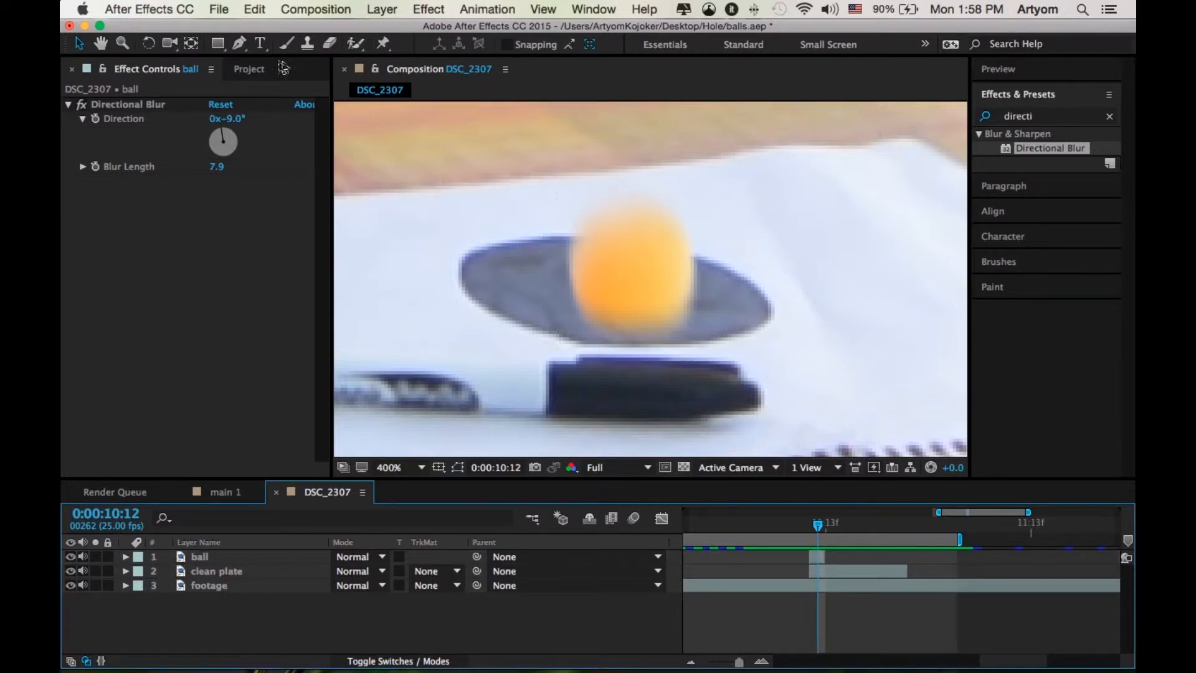
click(239, 44)
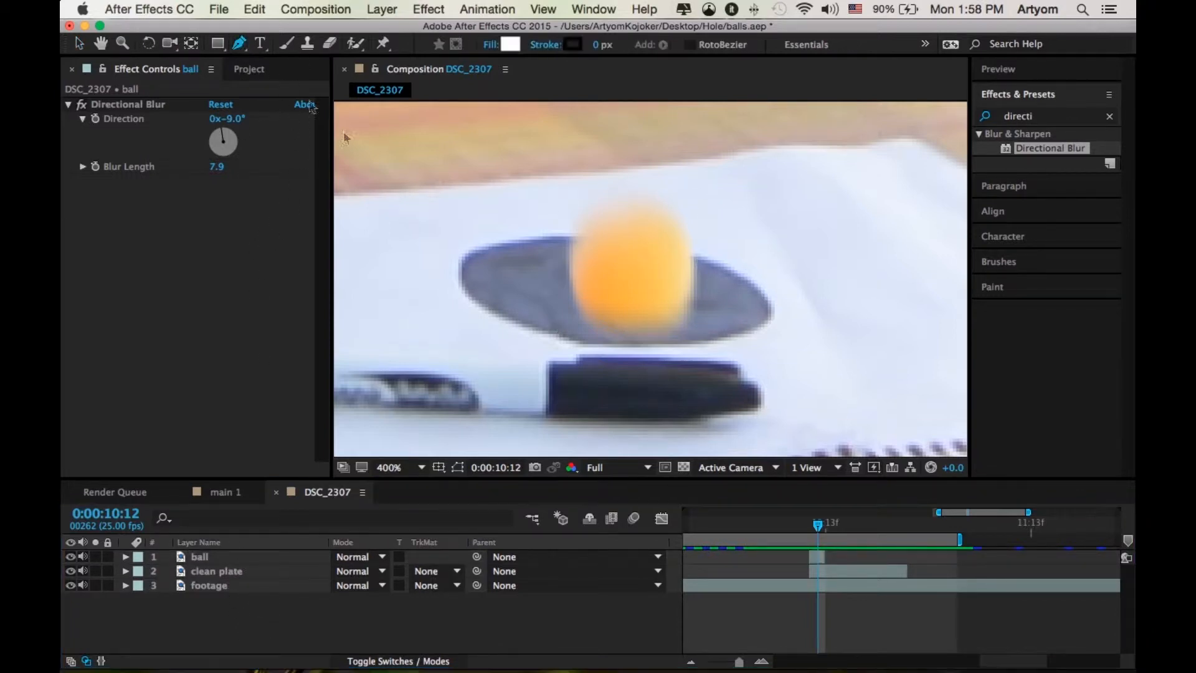
click(464, 276)
drag(612, 347, 786, 354)
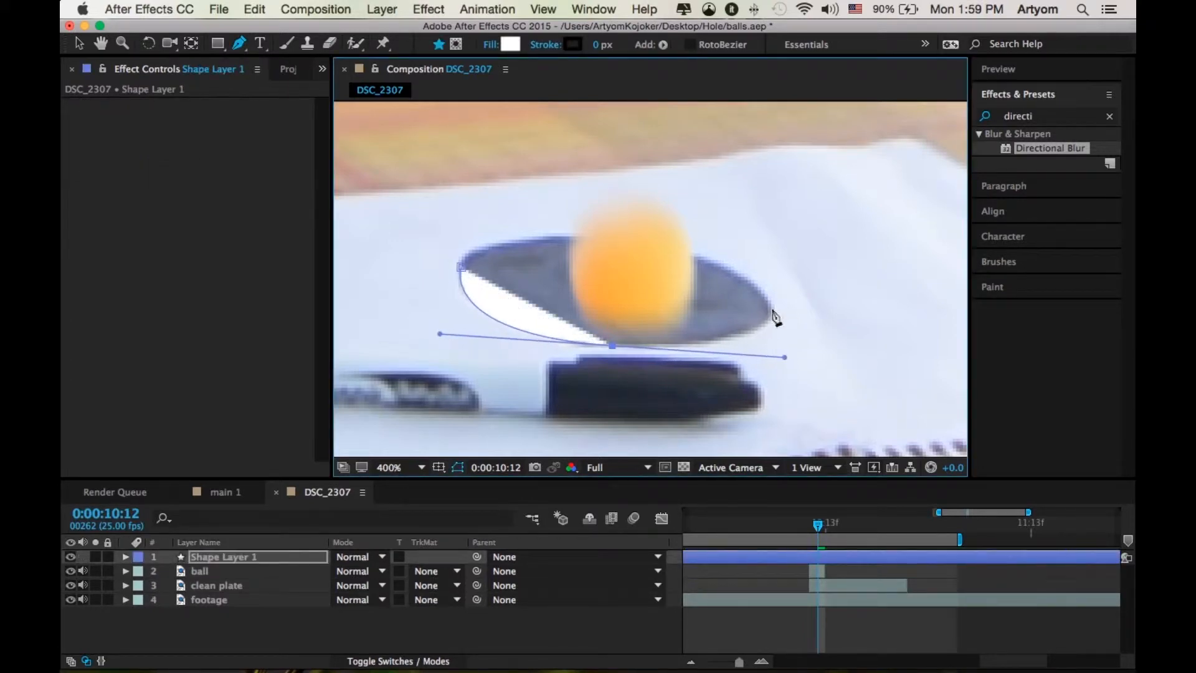
drag(774, 307, 783, 294)
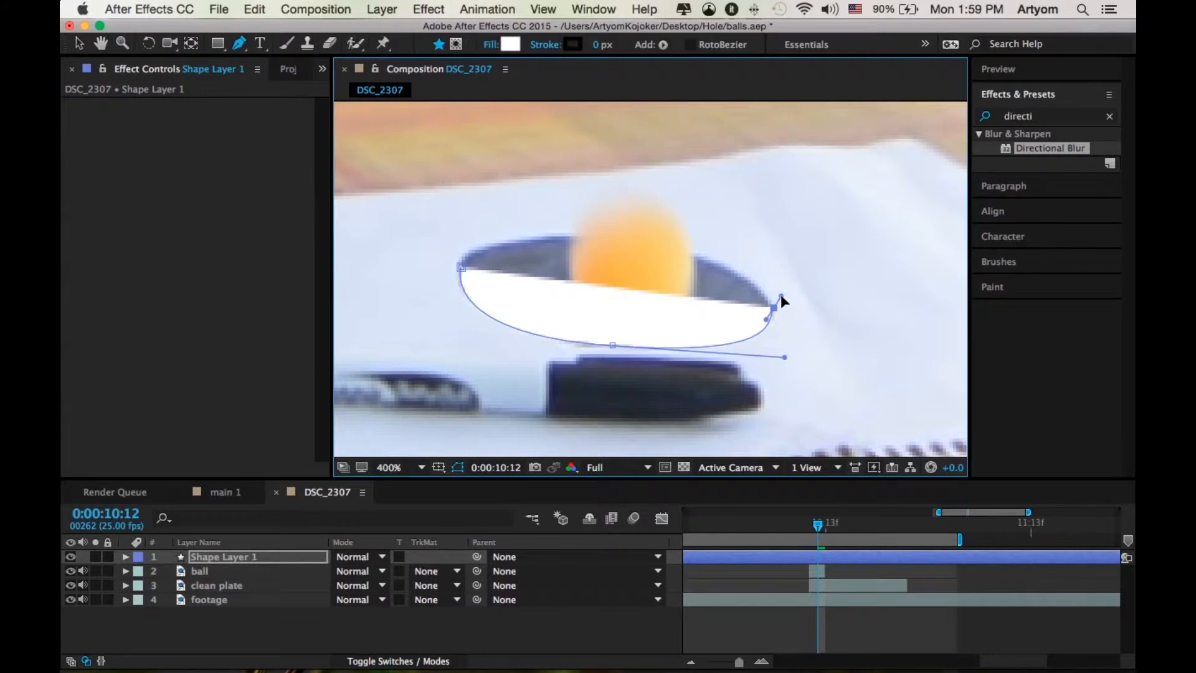
click(627, 288)
click(462, 268)
Pull the shape's bottom vertex down over the marker and lower its top middle vertex slightly.
key(v)
drag(612, 347, 612, 394)
click(627, 289)
drag(628, 288, 625, 303)
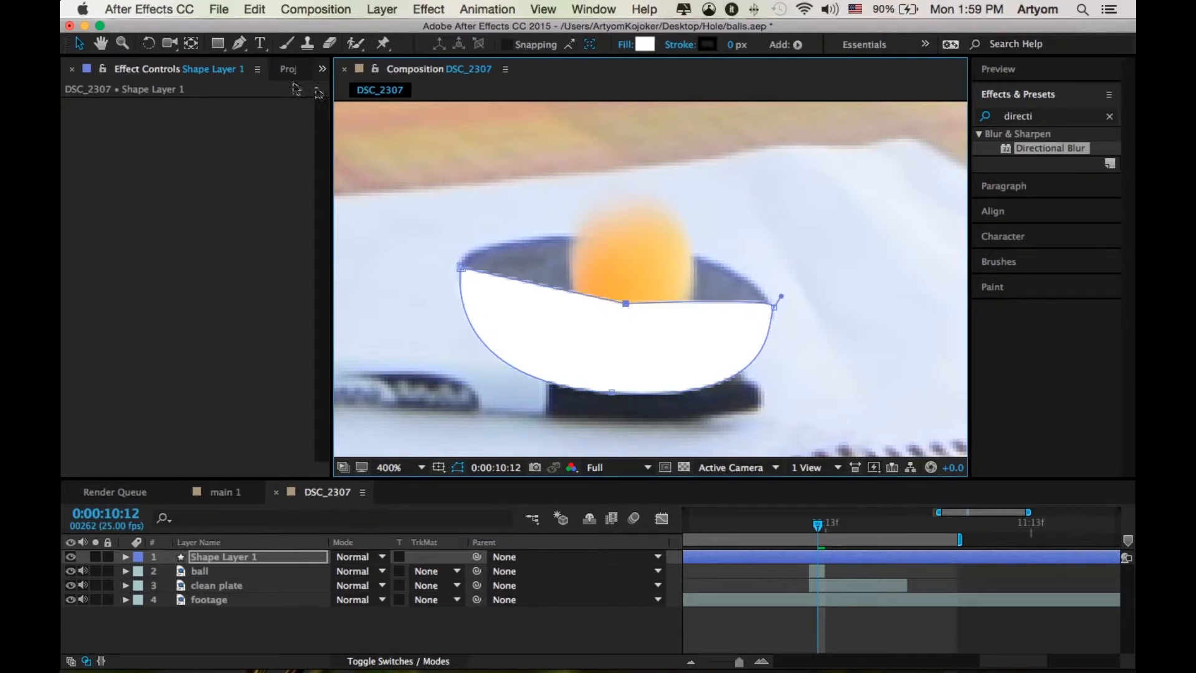
Convert the shape's top middle vertex to a smooth curve with the Convert Vertex tool.
drag(239, 42, 293, 101)
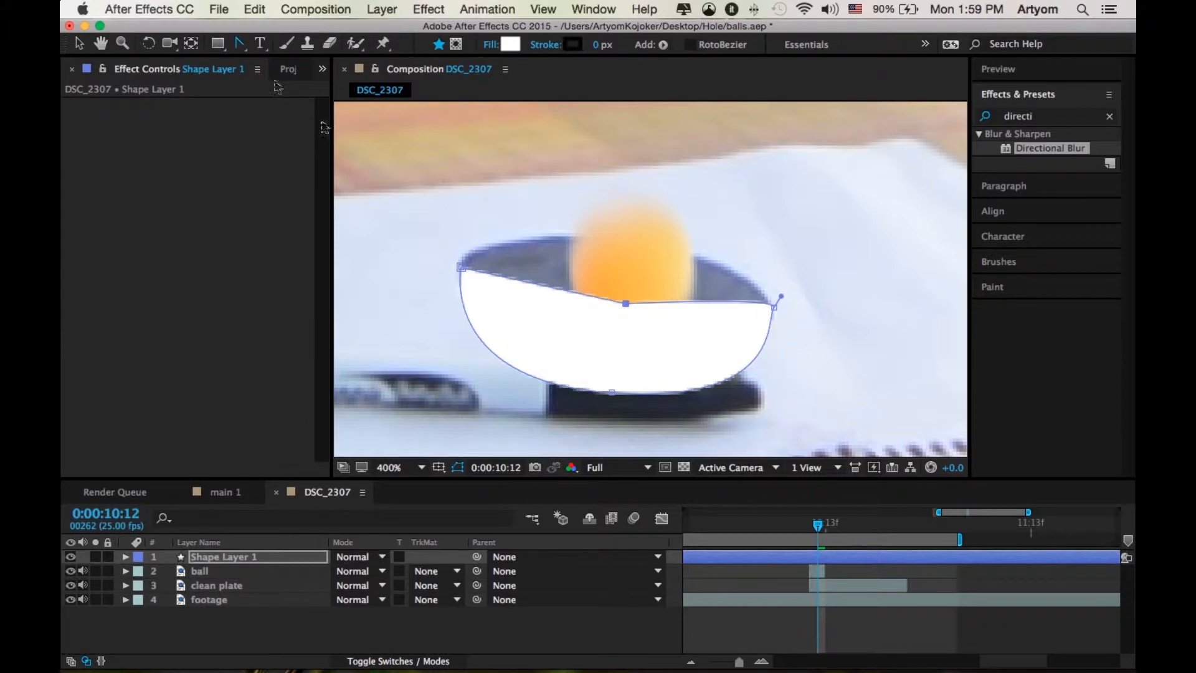
drag(240, 42, 308, 99)
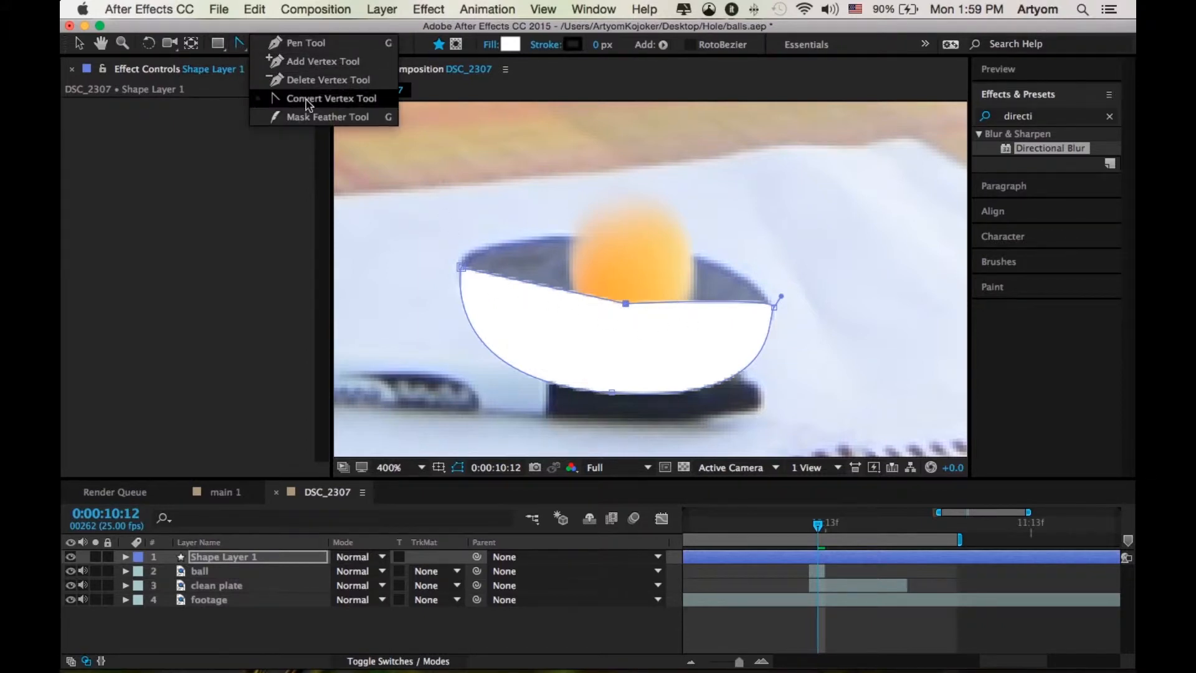
drag(308, 102, 308, 99)
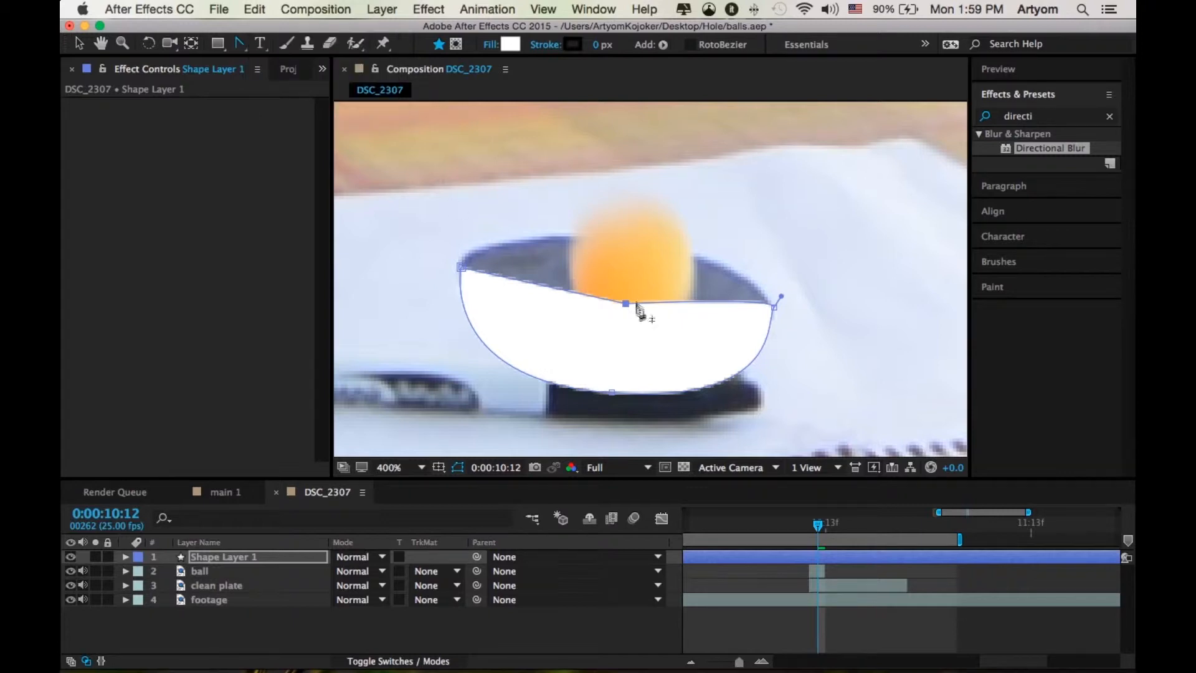
drag(626, 303, 522, 303)
Curve the shape's upper edge along the hole's front rim by lowering its middle and left vertices, and select the shape layer.
key(v)
drag(667, 309, 700, 316)
drag(619, 309, 631, 336)
drag(467, 270, 465, 295)
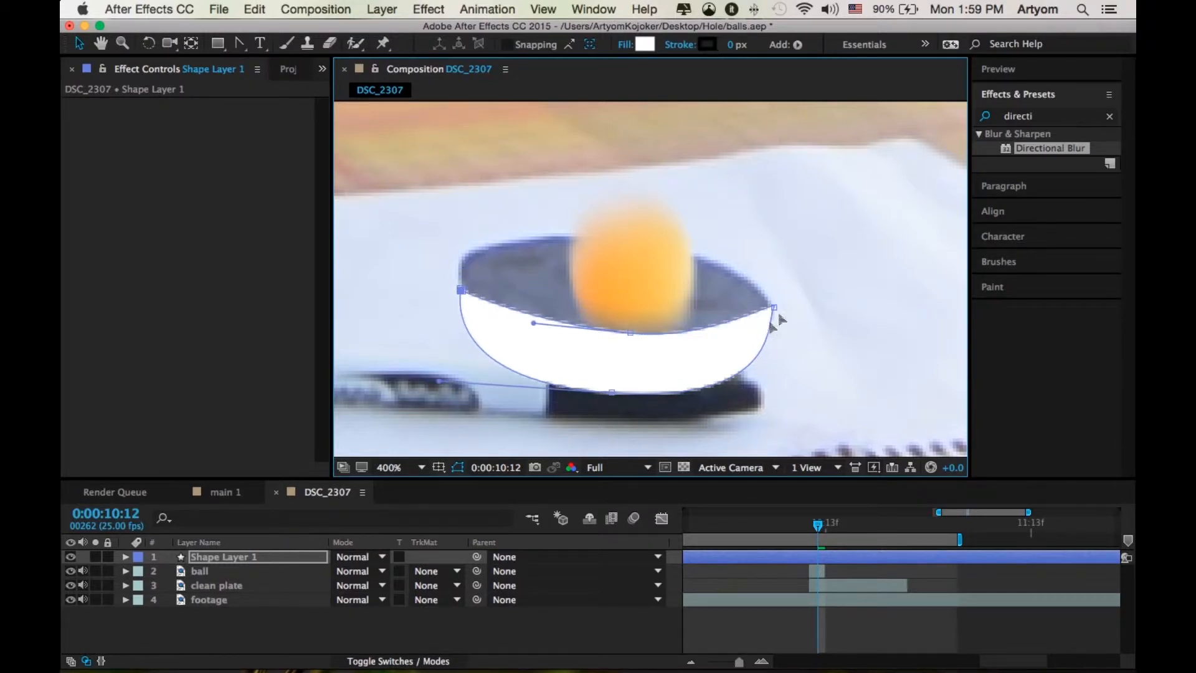
click(255, 560)
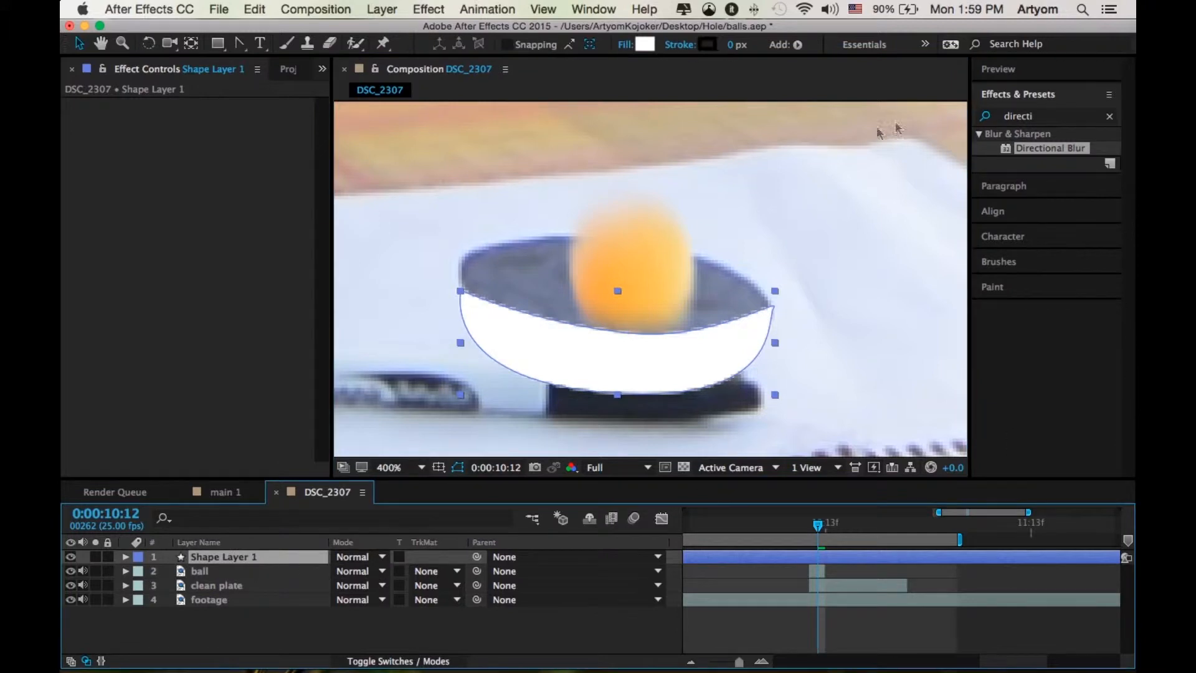
Soften the white shape layer's edges by adding a Fast Blur with a Blurriness of 4.0.
click(458, 467)
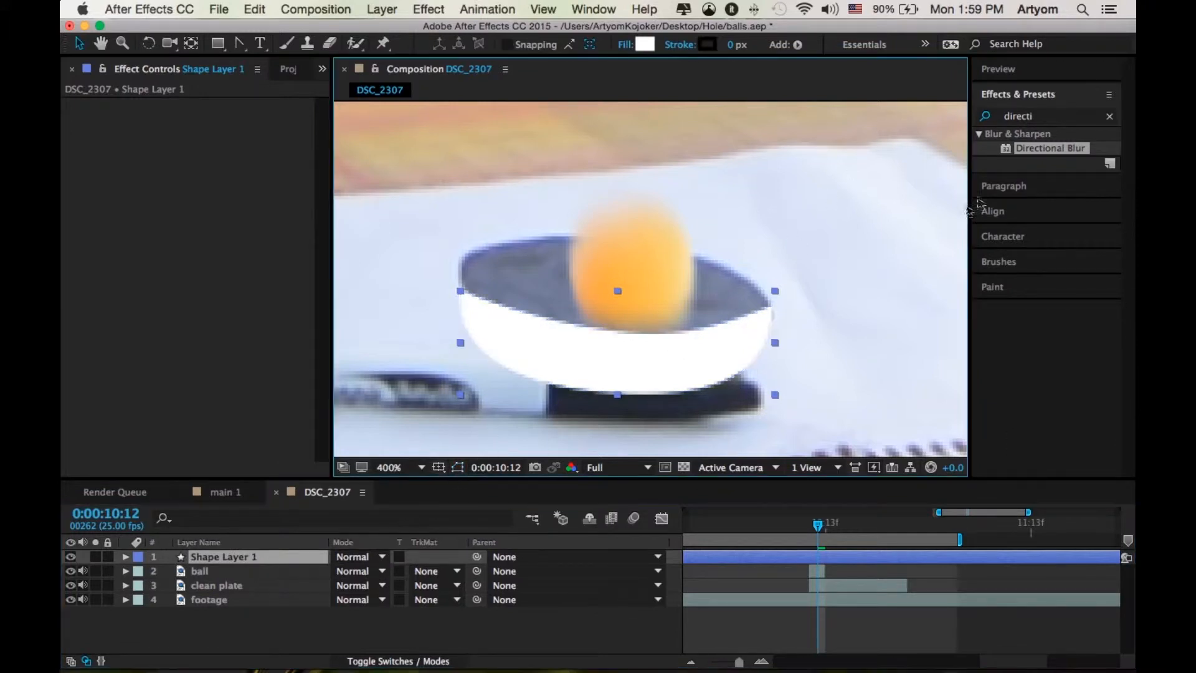
double_click(1051, 118)
text(blur)
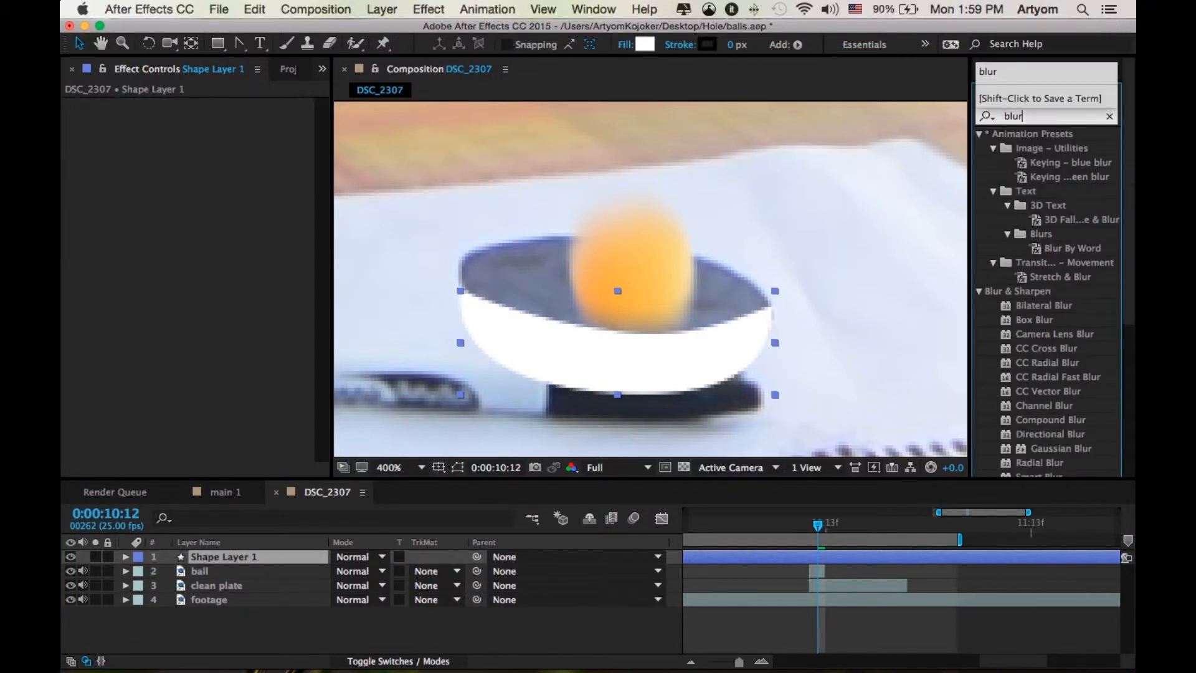
key(BackSpace)
key(BackSpace)
key(BackSpace)
key(BackSpace)
text(fast)
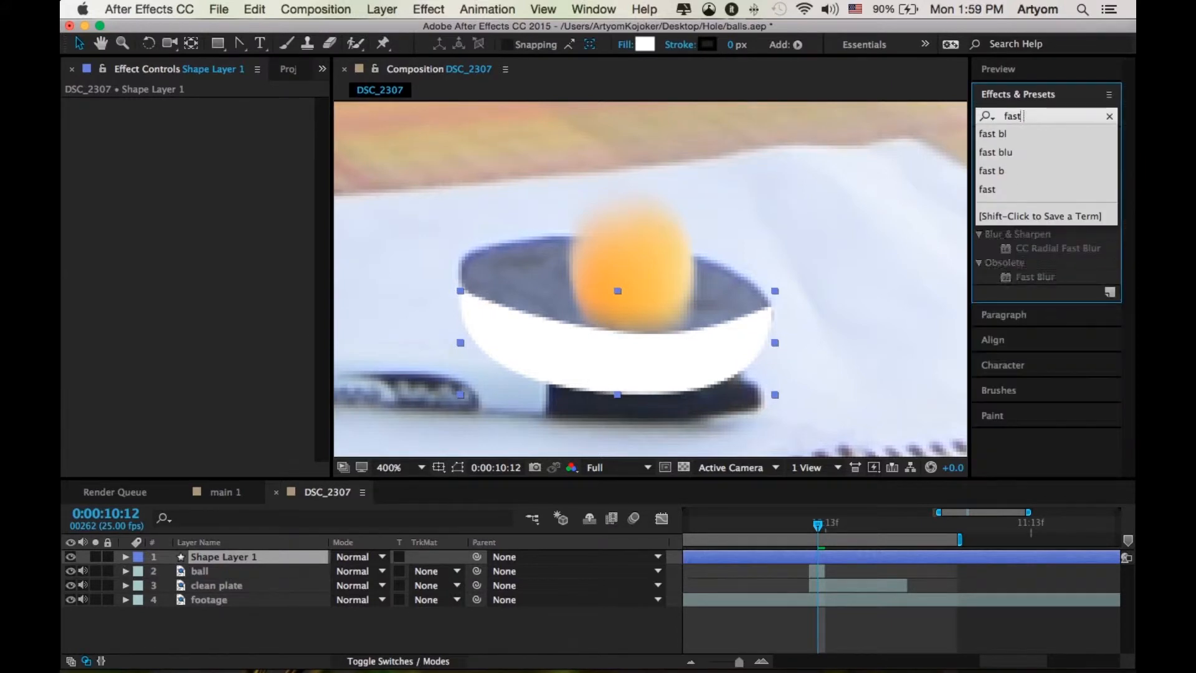
text( blu)
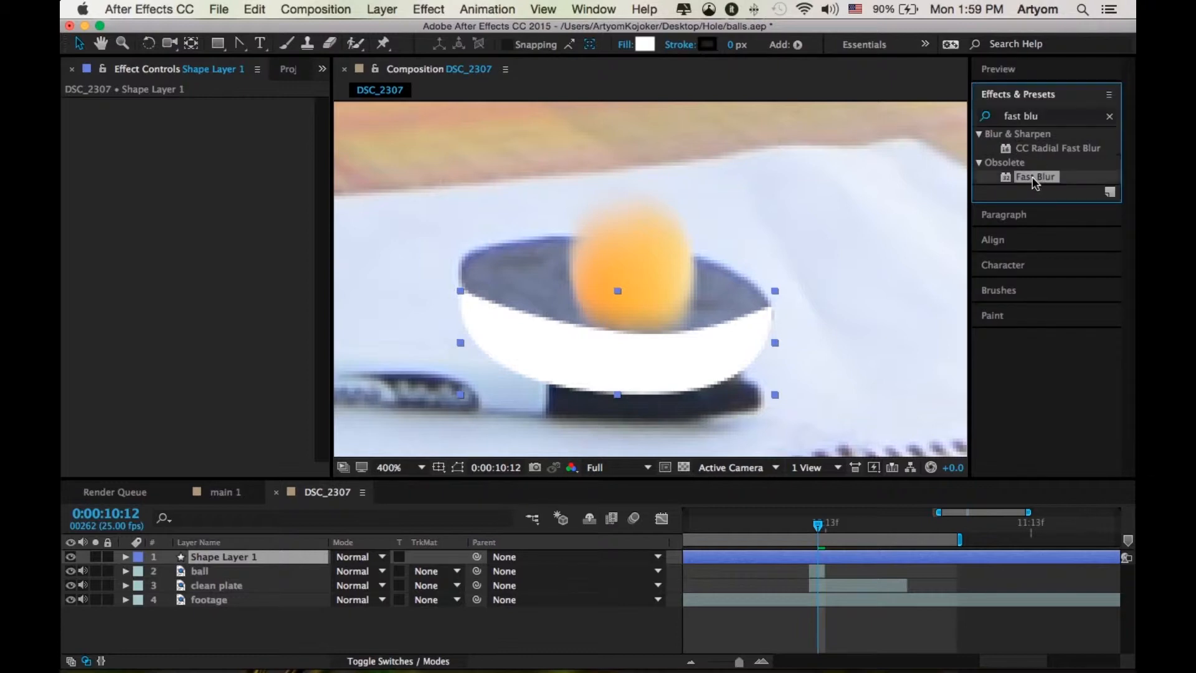
drag(1034, 180, 66, 212)
mouse_move(218, 120)
mouse_down()
mouse_move(243, 119)
mouse_move(219, 119)
mouse_up()
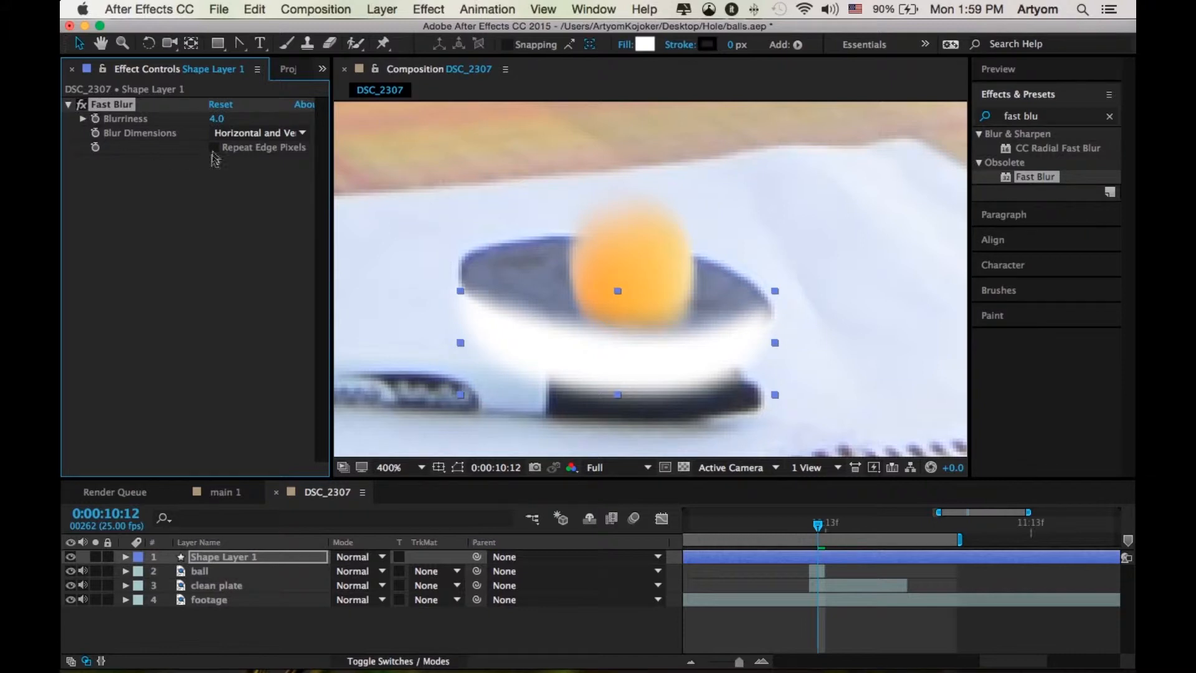
Set the ball layer's track matte to Alpha Inverted, using the shape layer above it as the matte.
click(229, 571)
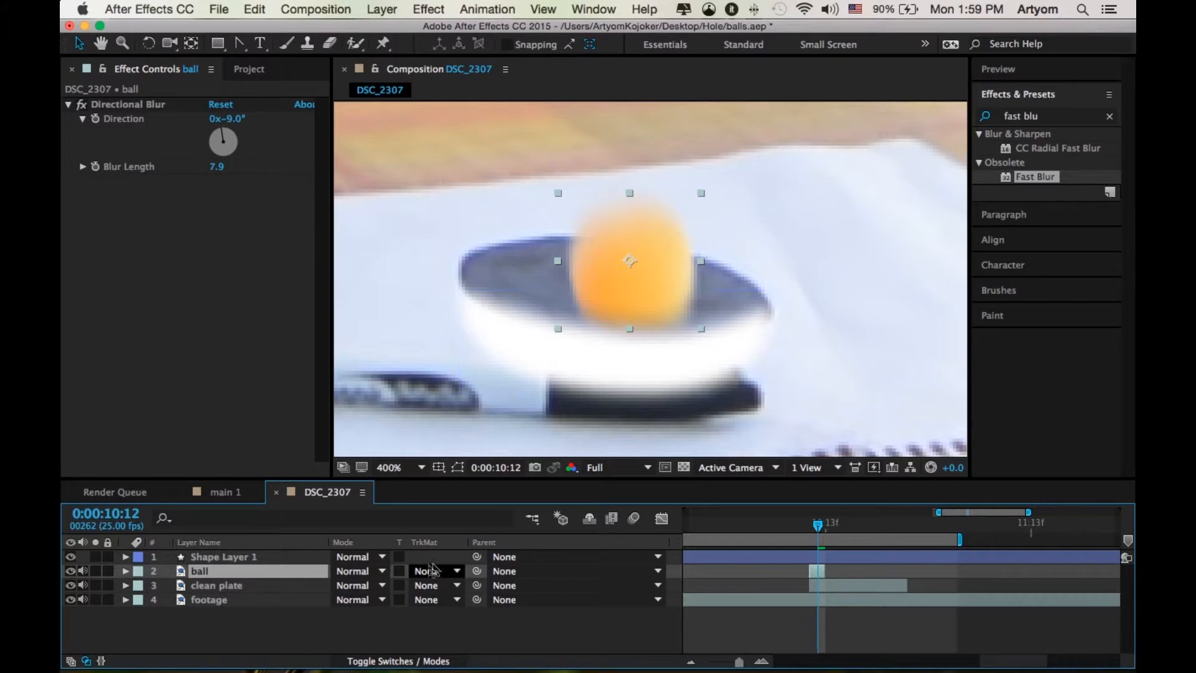
click(423, 661)
click(416, 662)
click(416, 662)
click(417, 662)
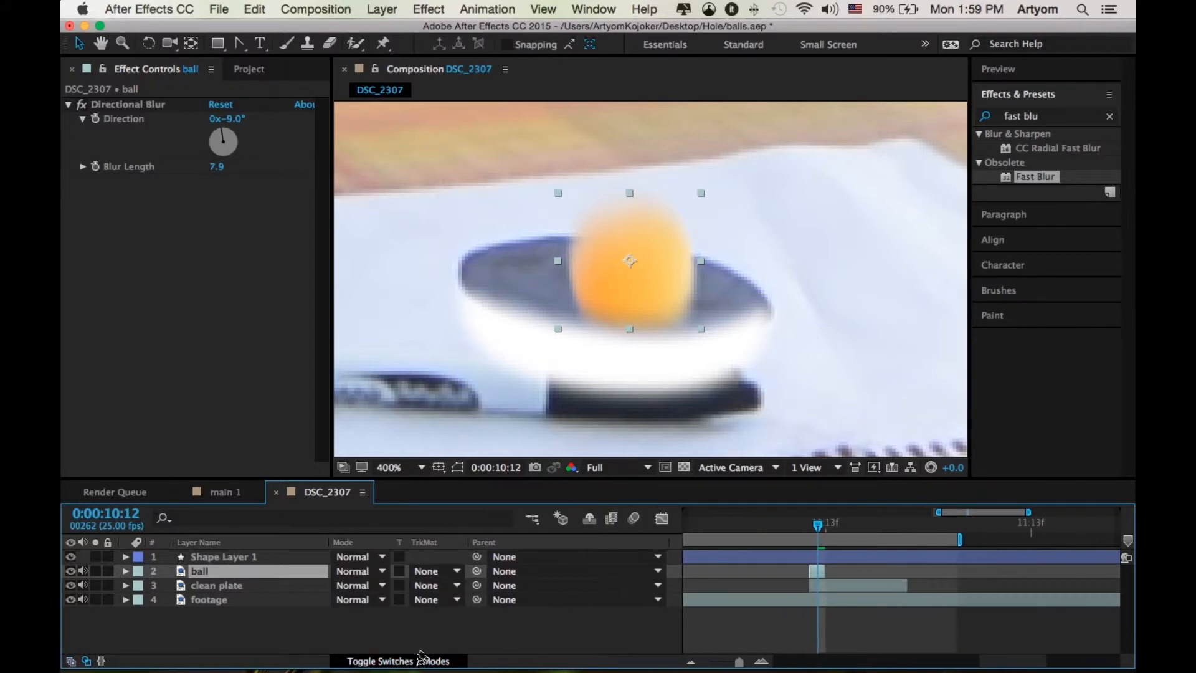
click(447, 572)
click(354, 623)
click(430, 573)
click(486, 621)
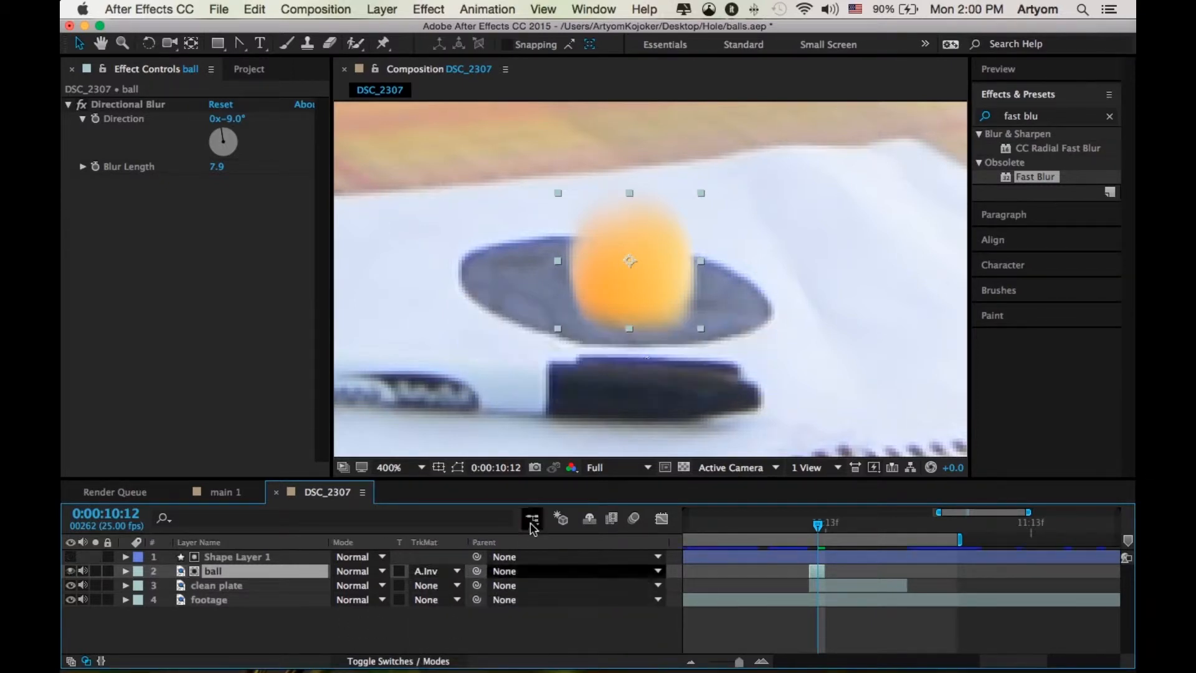
Move the ball straight down past the hole's front rim to test the matte.
click(292, 558)
click(288, 572)
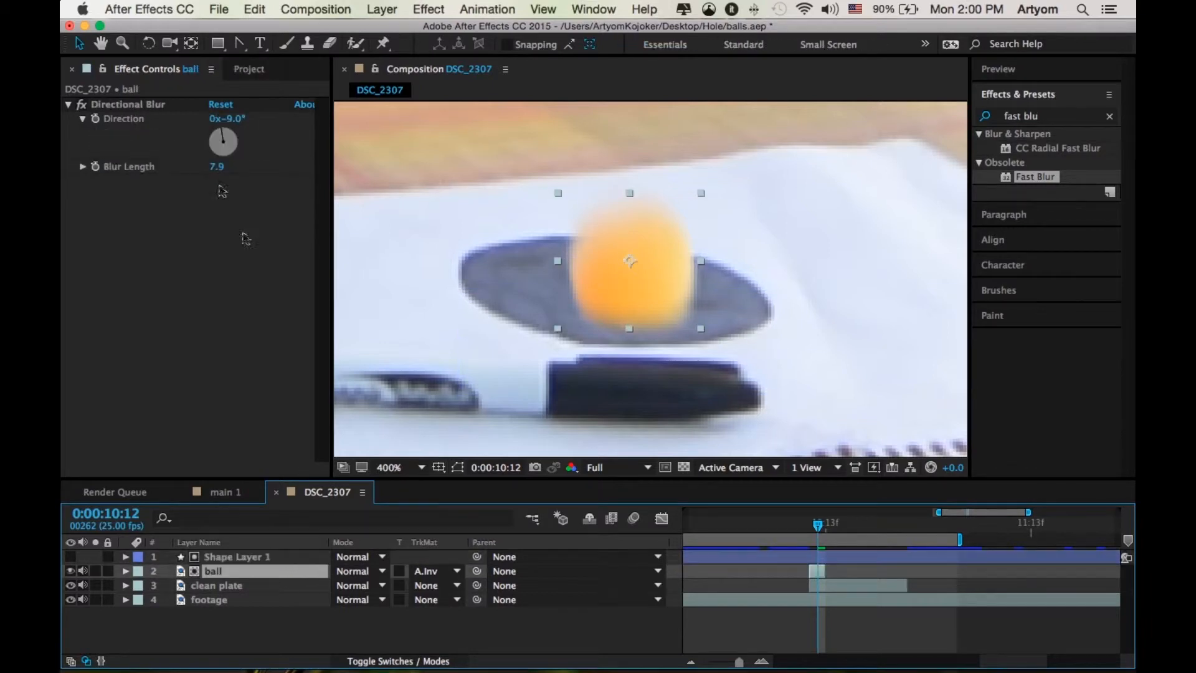
drag(656, 251, 652, 338)
Extend the matte shape with the Pen tool by pulling its bottom vertex well below the marker to the paper's torn edge.
click(458, 467)
click(811, 560)
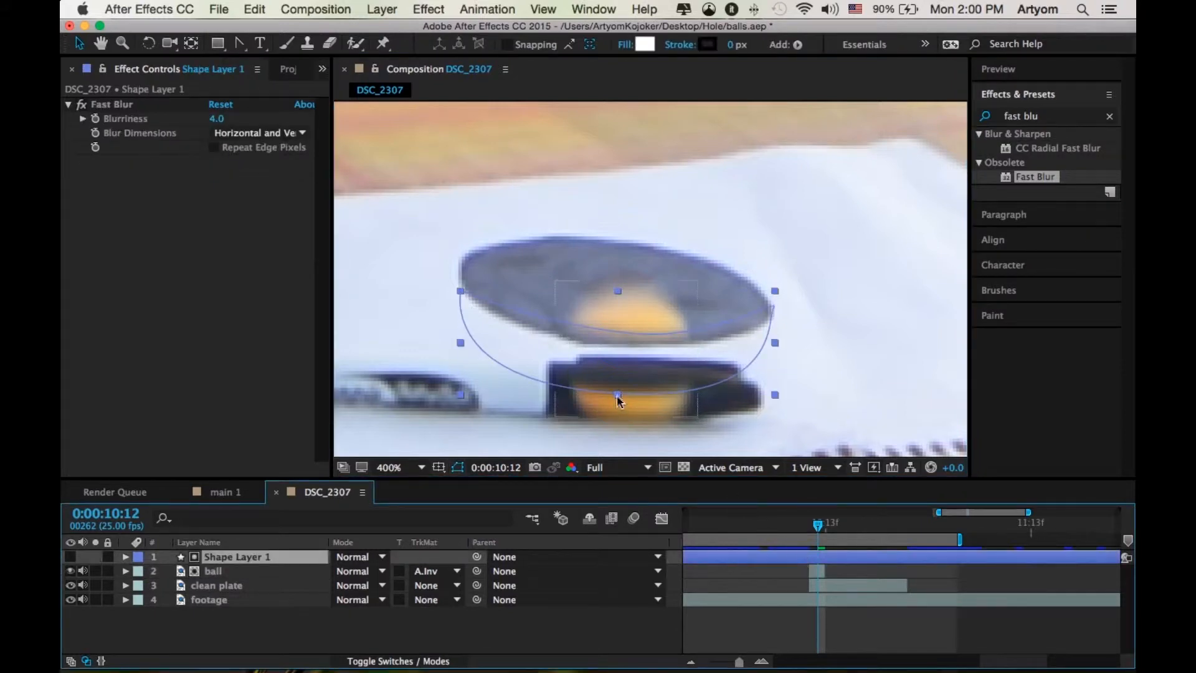
drag(618, 404, 619, 395)
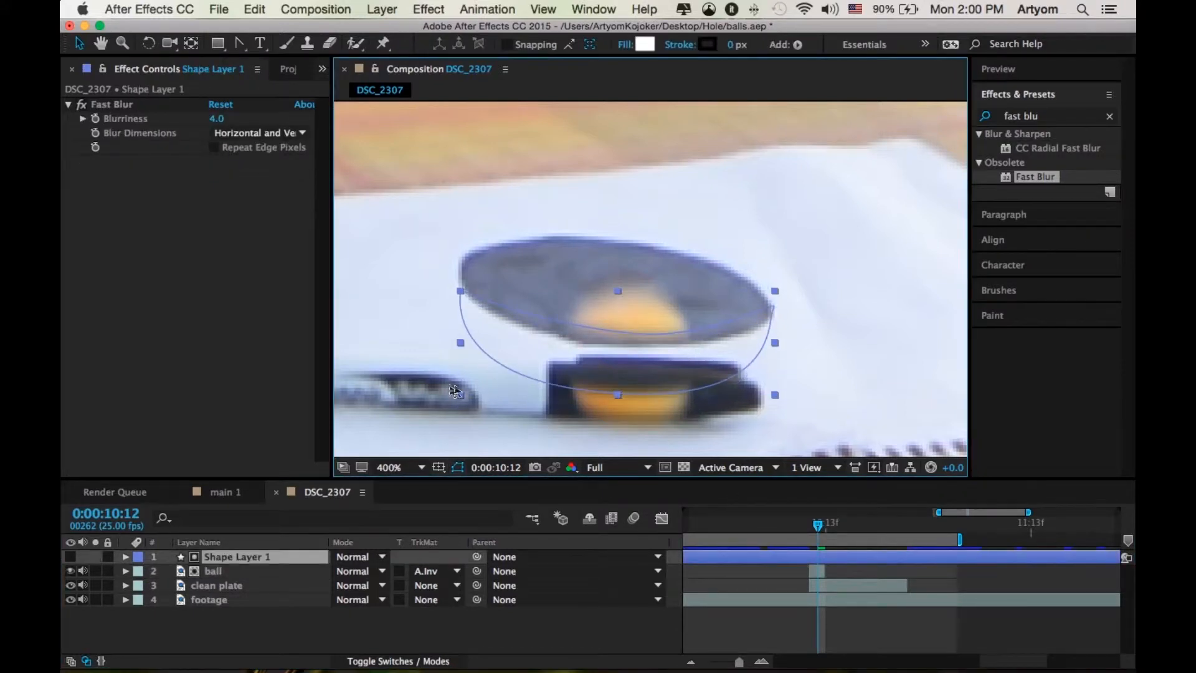
click(241, 44)
drag(242, 44, 287, 44)
drag(612, 395, 613, 444)
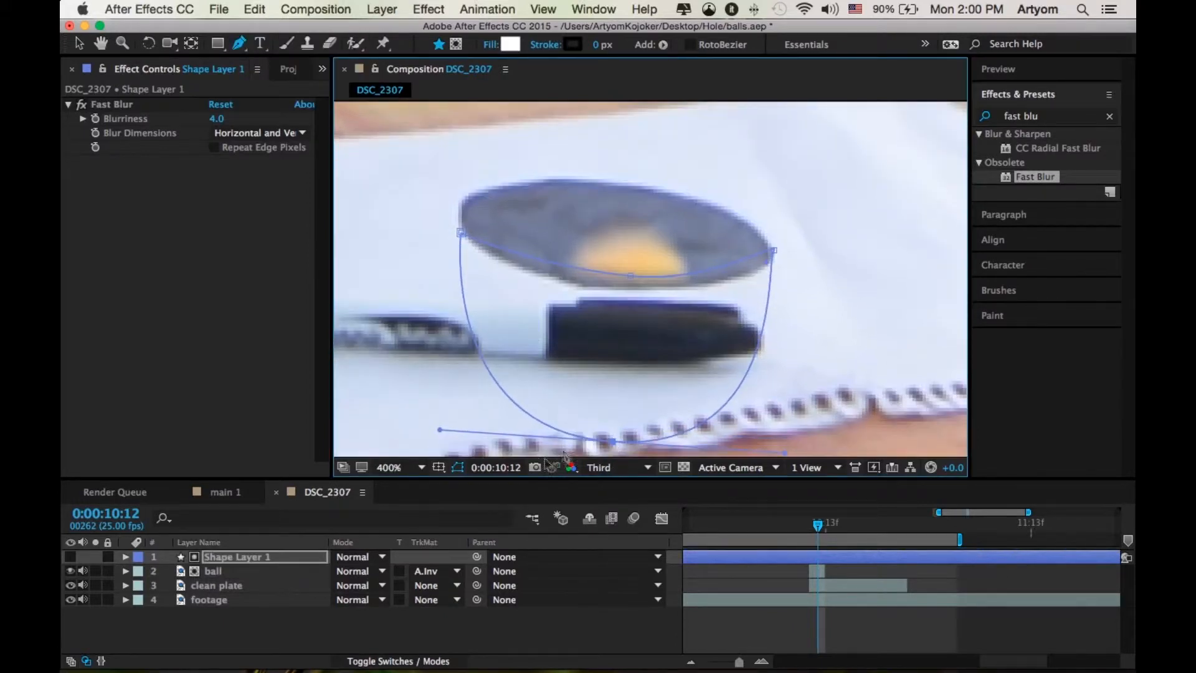
Hide the shape's outline and trim the shape layer's start to 0:00:10:11.
click(457, 467)
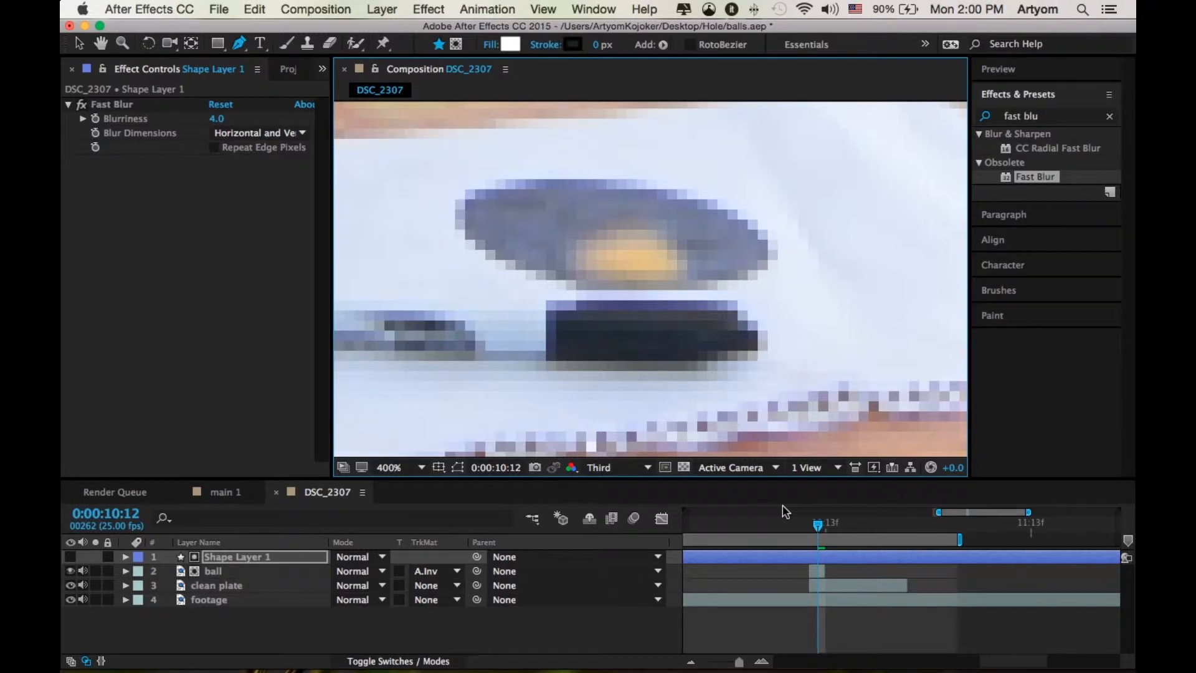
click(622, 509)
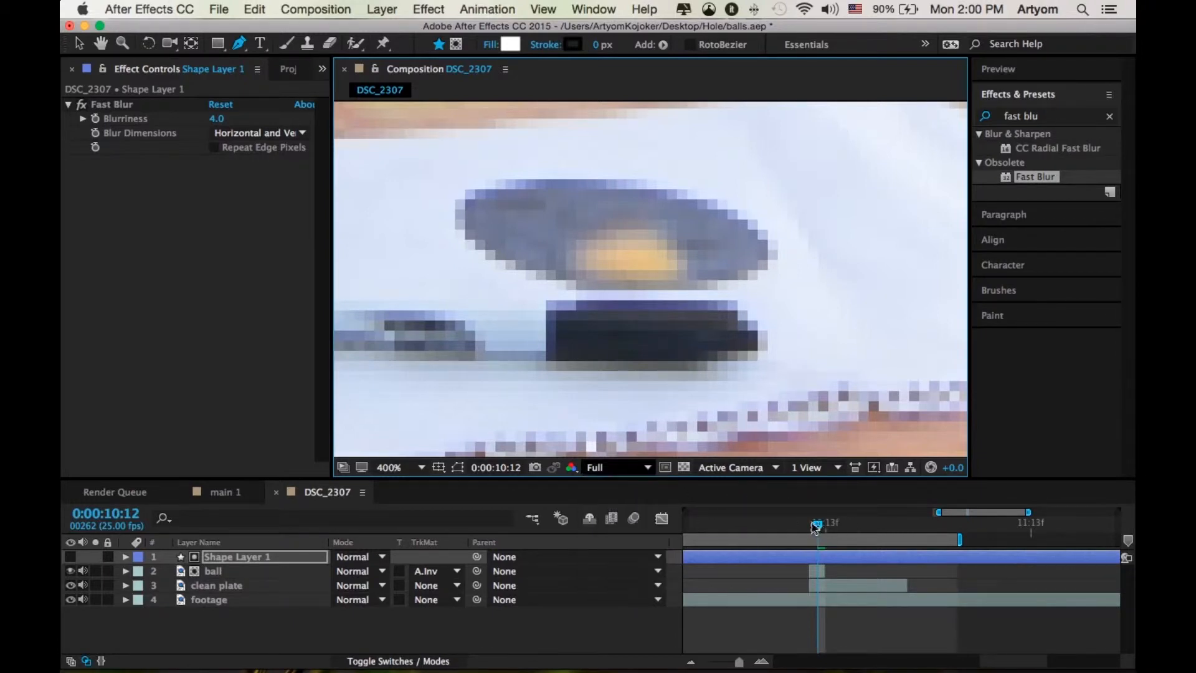
click(808, 527)
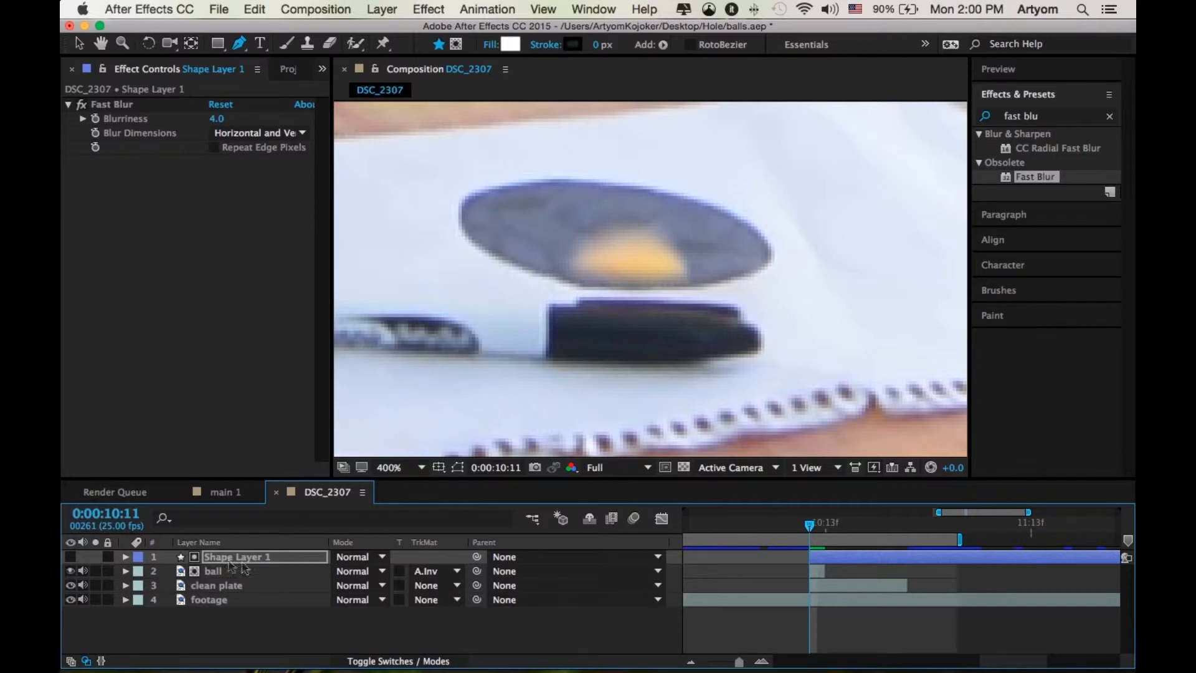
Raise the ball layer back up out of the hole and fit the whole frame in the viewer.
click(223, 571)
click(75, 47)
mouse_move(675, 262)
mouse_down()
mouse_move(670, 156)
mouse_move(680, 249)
mouse_move(652, 306)
mouse_move(663, 182)
mouse_up()
click(392, 468)
click(442, 406)
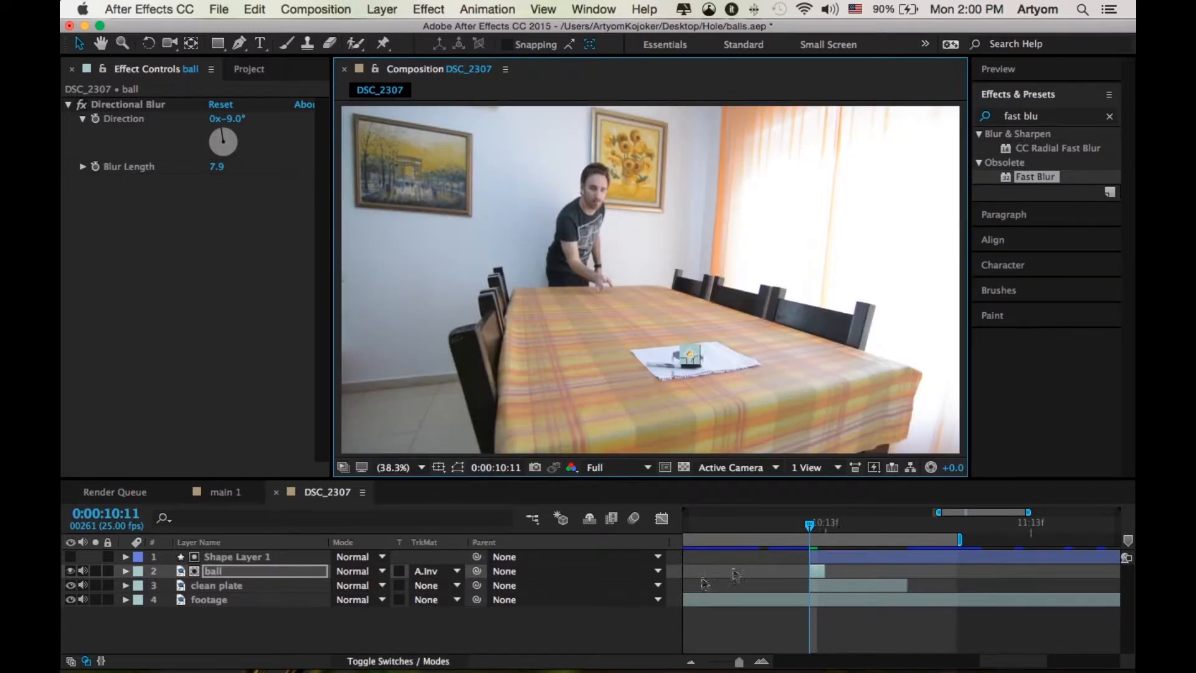
Trim the shape layer's end at 0:00:10:12 to match the ball layer's duration.
click(772, 564)
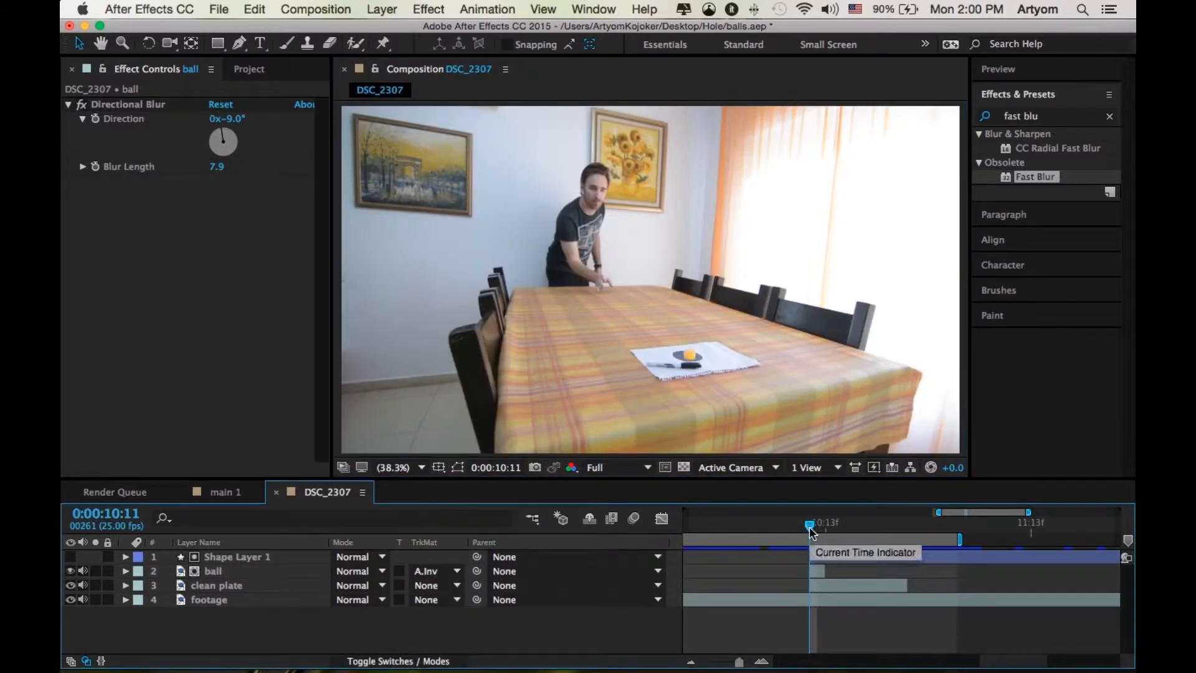
drag(812, 532, 820, 531)
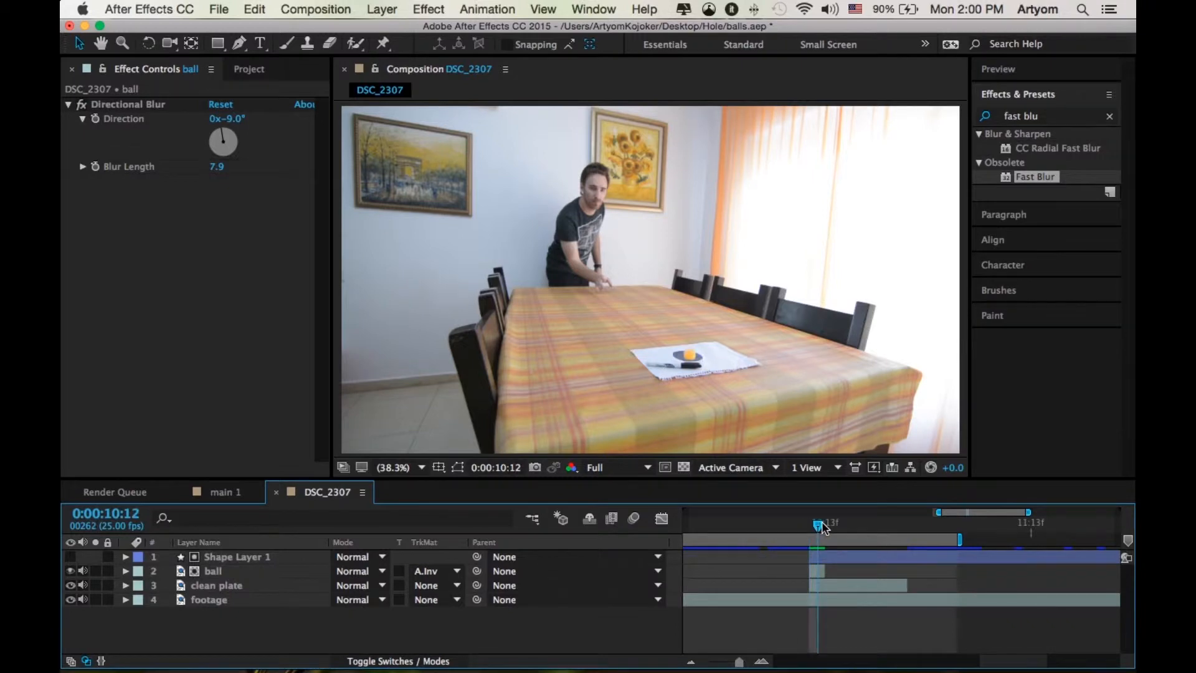
click(834, 559)
key(alt+])
Set the work area around the ball's vanishing frames and widen it at both ends.
click(777, 527)
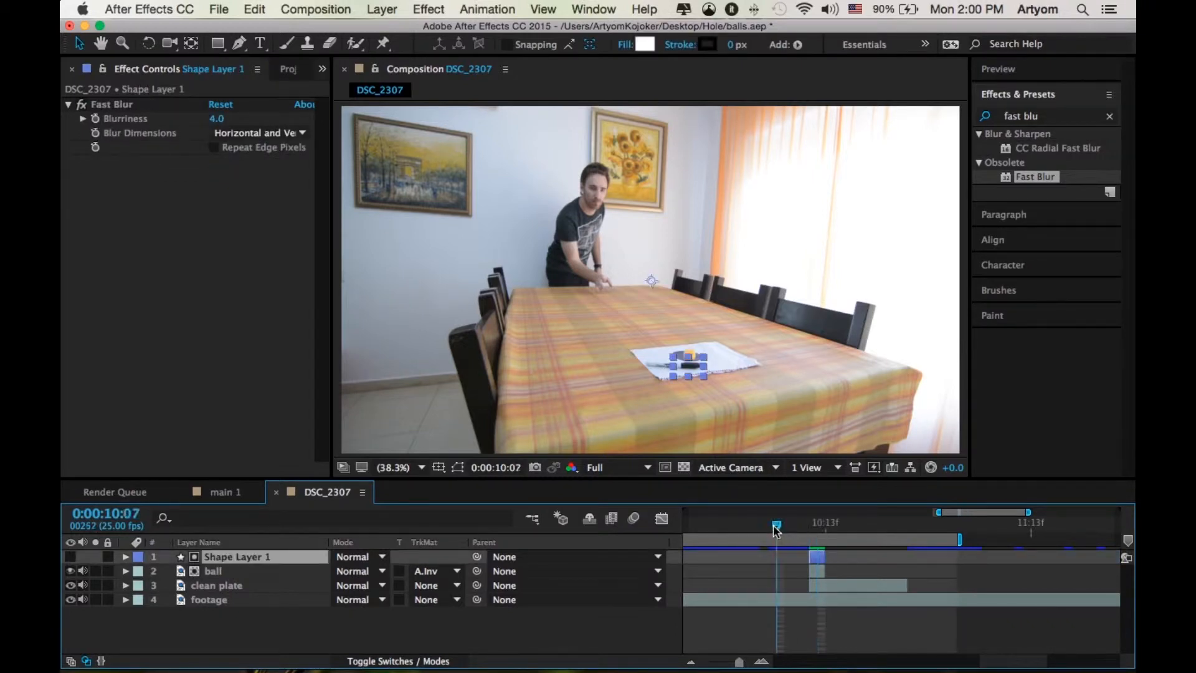
key(b)
click(843, 527)
key(n)
click(769, 538)
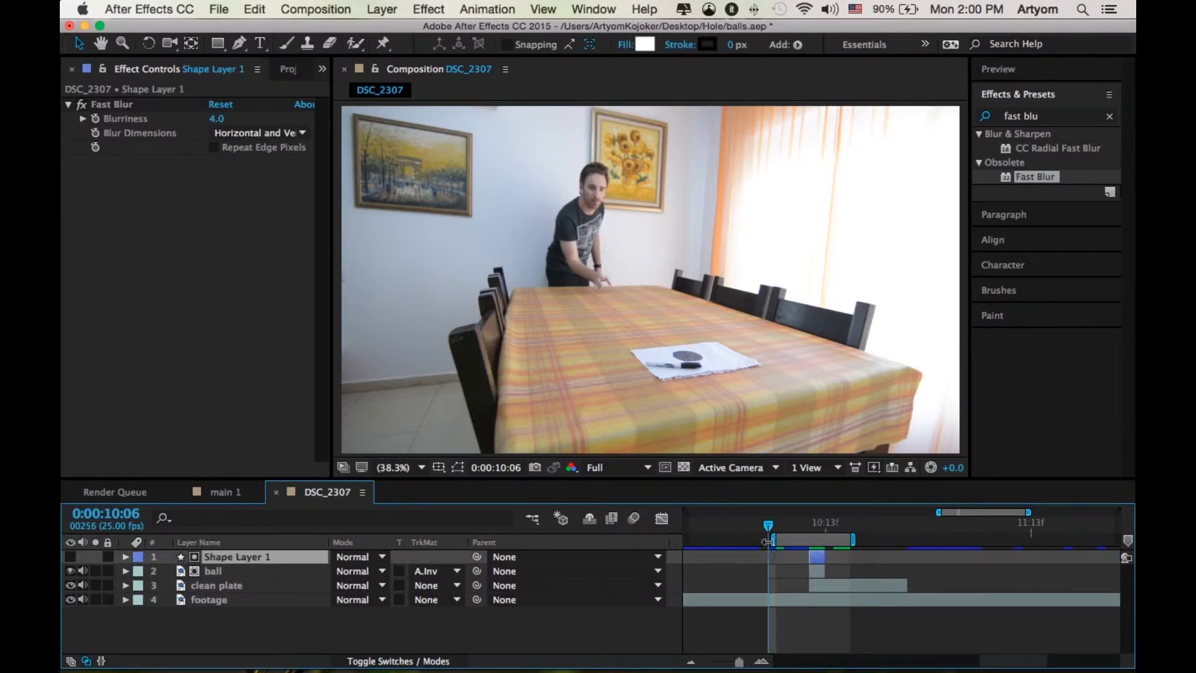
drag(777, 540, 710, 539)
drag(788, 540, 895, 539)
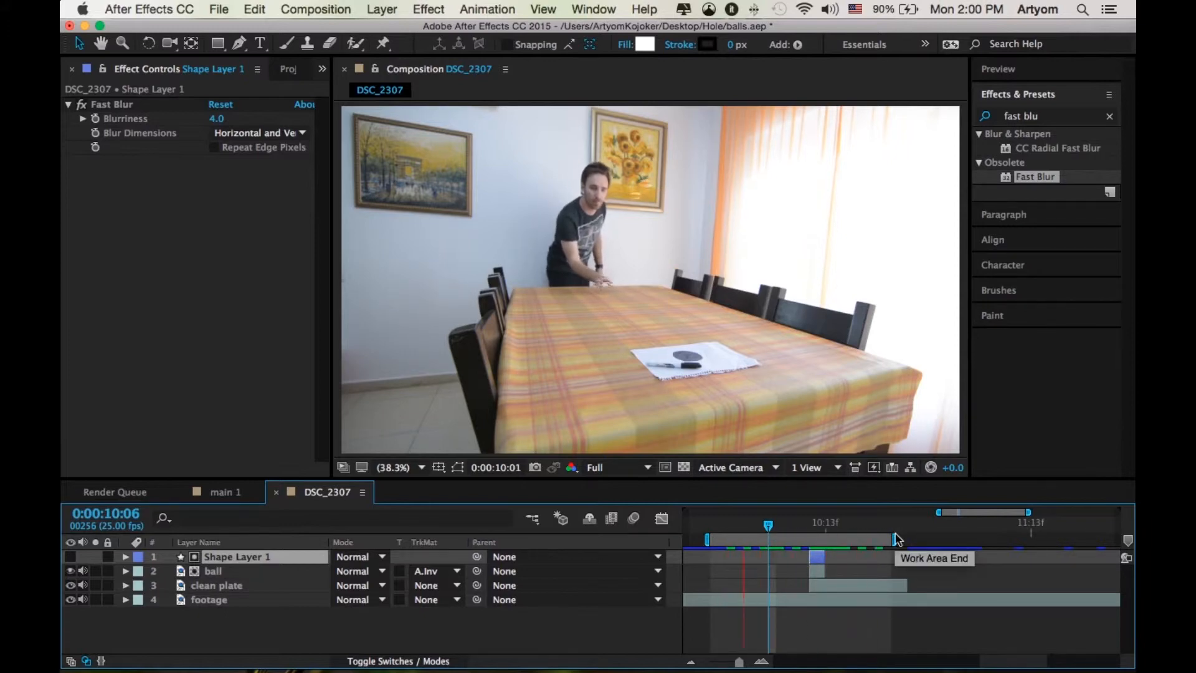
Preview the work area at full view and zoomed in on the hole to check the ball's disappearance.
click(810, 526)
click(615, 635)
key(space)
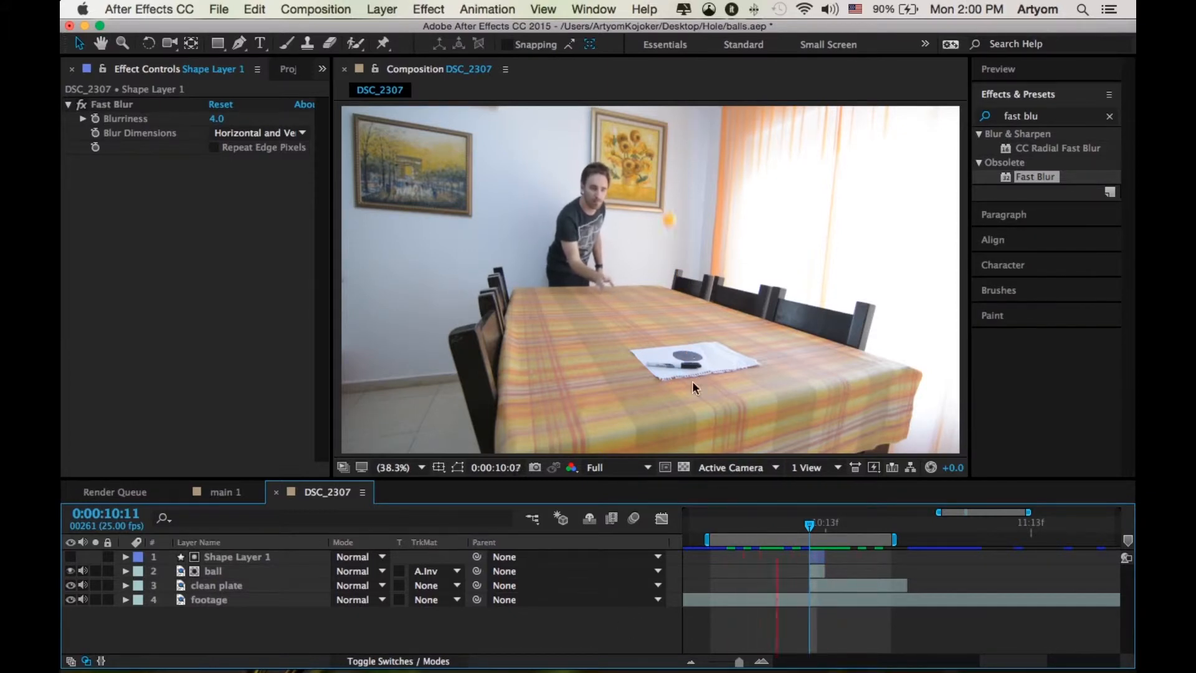
key(space)
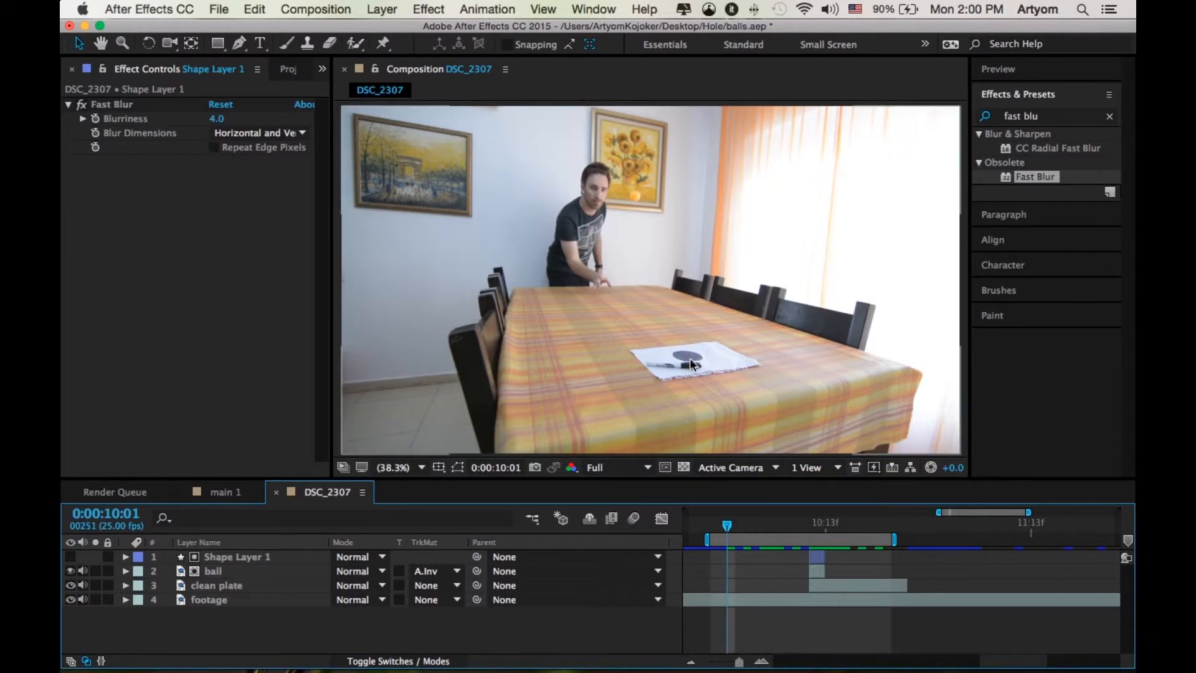
scroll(690, 358, up, 3)
key(space)
drag(742, 387, 611, 138)
Step back and forth between 0:00:10:11 and the next frame to examine the ball over the hole up close.
click(810, 527)
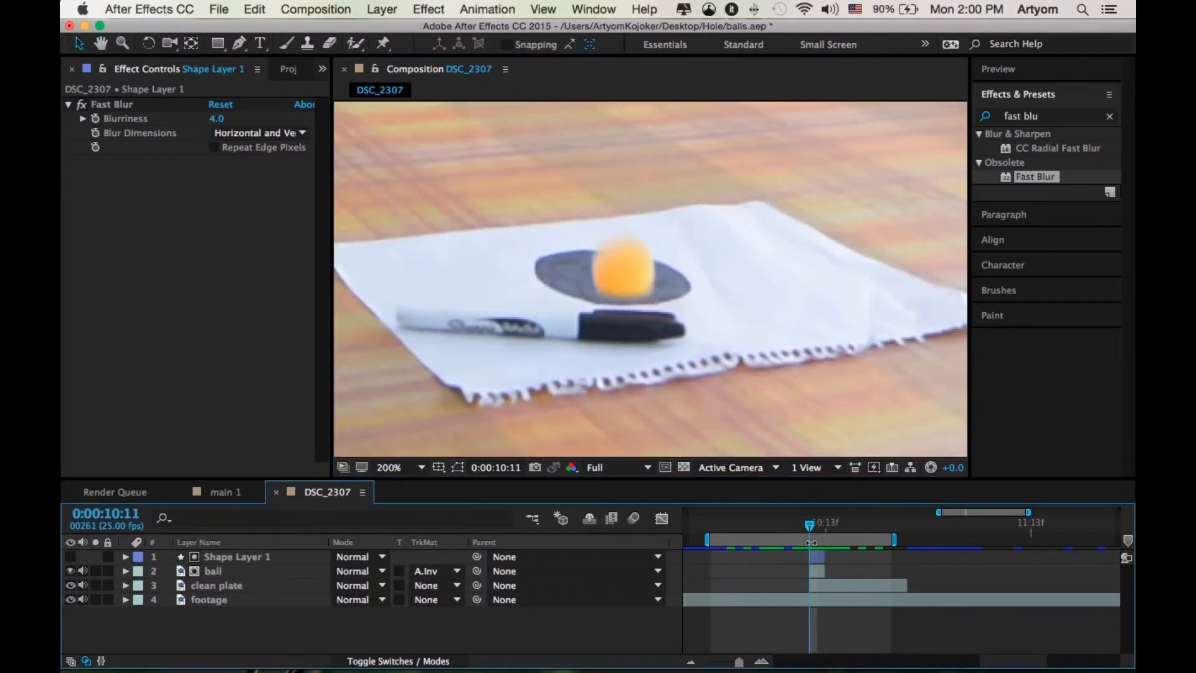
key(Page_Down)
key(Page_Up)
key(Page_Down)
key(Page_Up)
scroll(654, 311, up, 2)
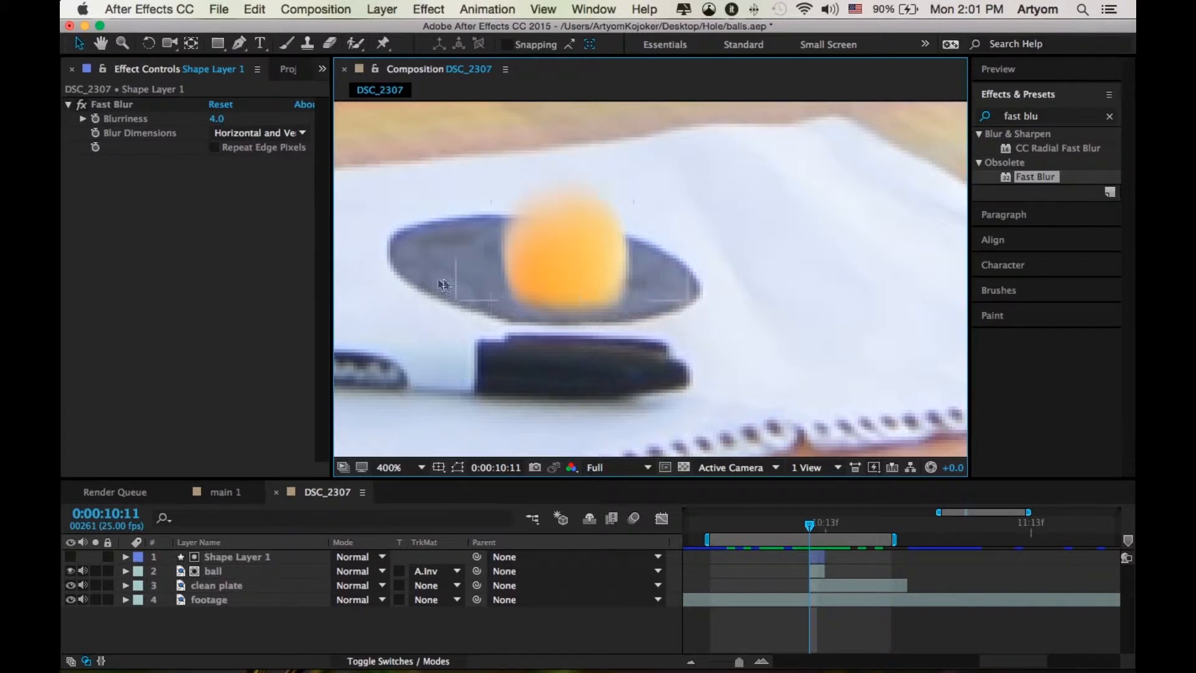
Add an adjustment layer above all layers and trim it to the frames 0:00:10:11 to 0:00:10:12.
click(368, 9)
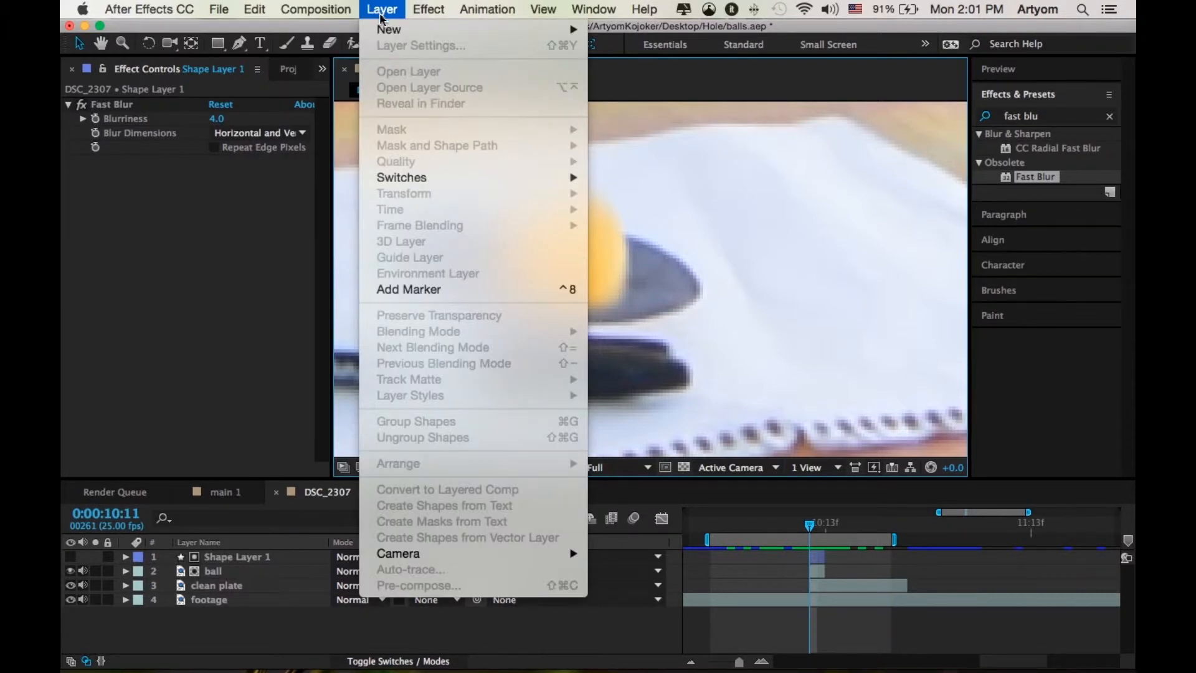
mouse_move(405, 30)
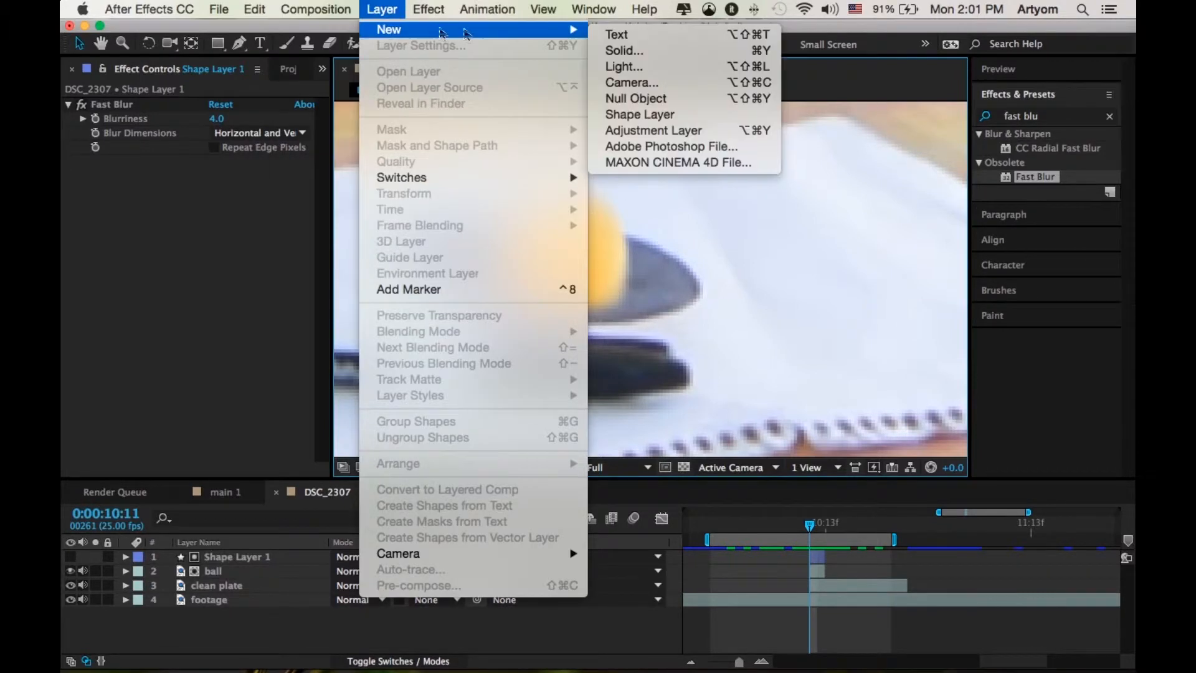
click(624, 132)
key(alt+[)
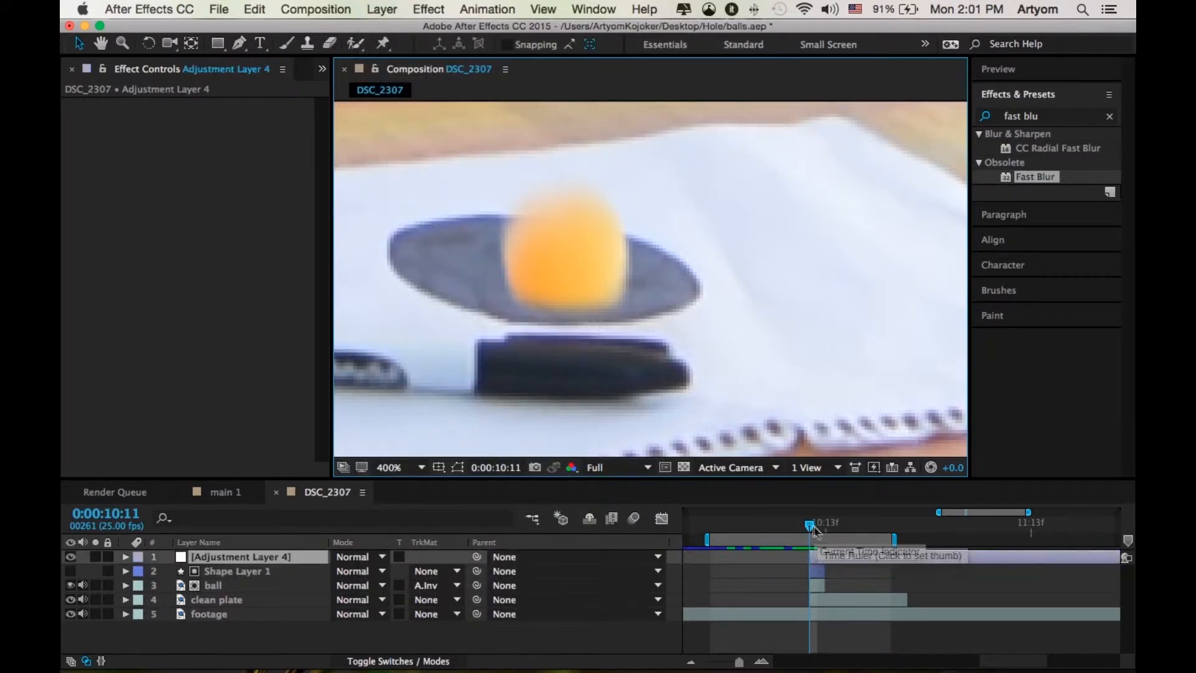
drag(810, 527, 815, 527)
key(alt+])
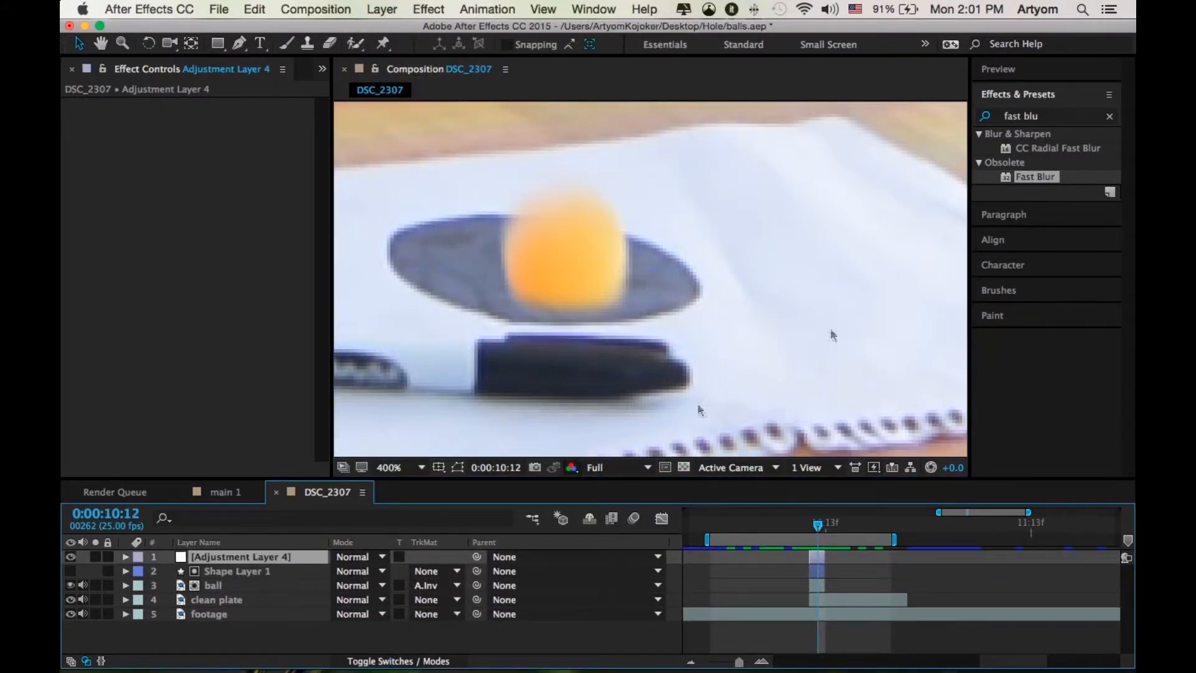
Darken the picture by adding a Levels effect to the adjustment layer with Output White at 151.
click(1060, 116)
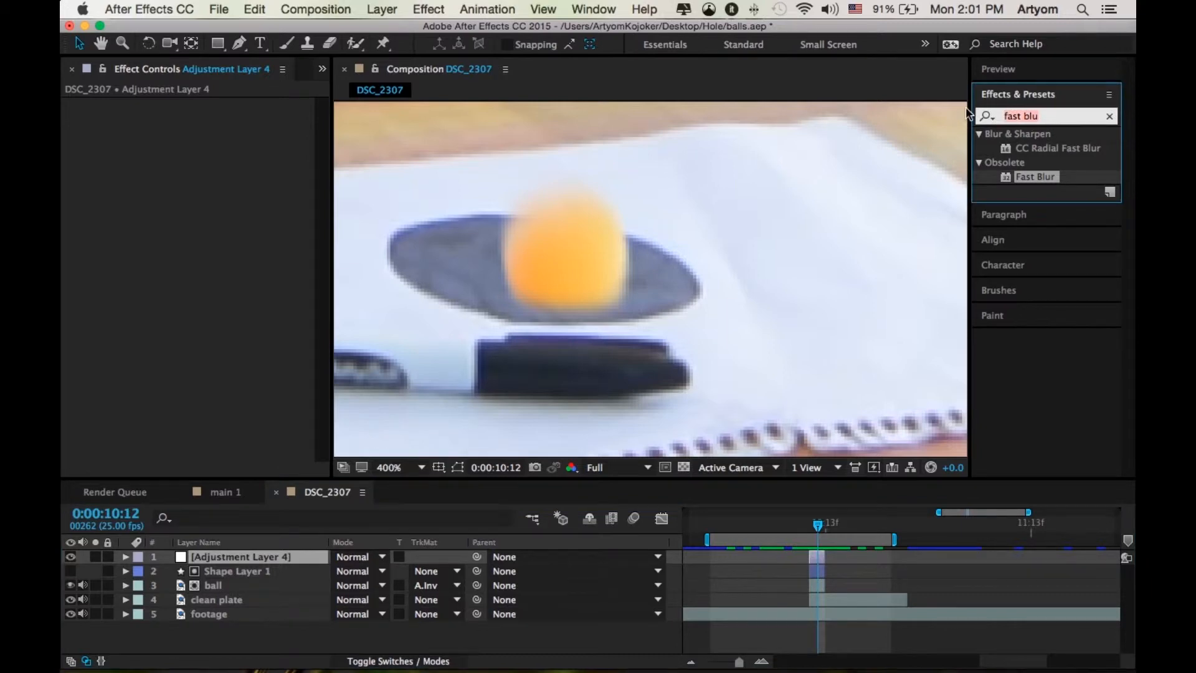
text(level)
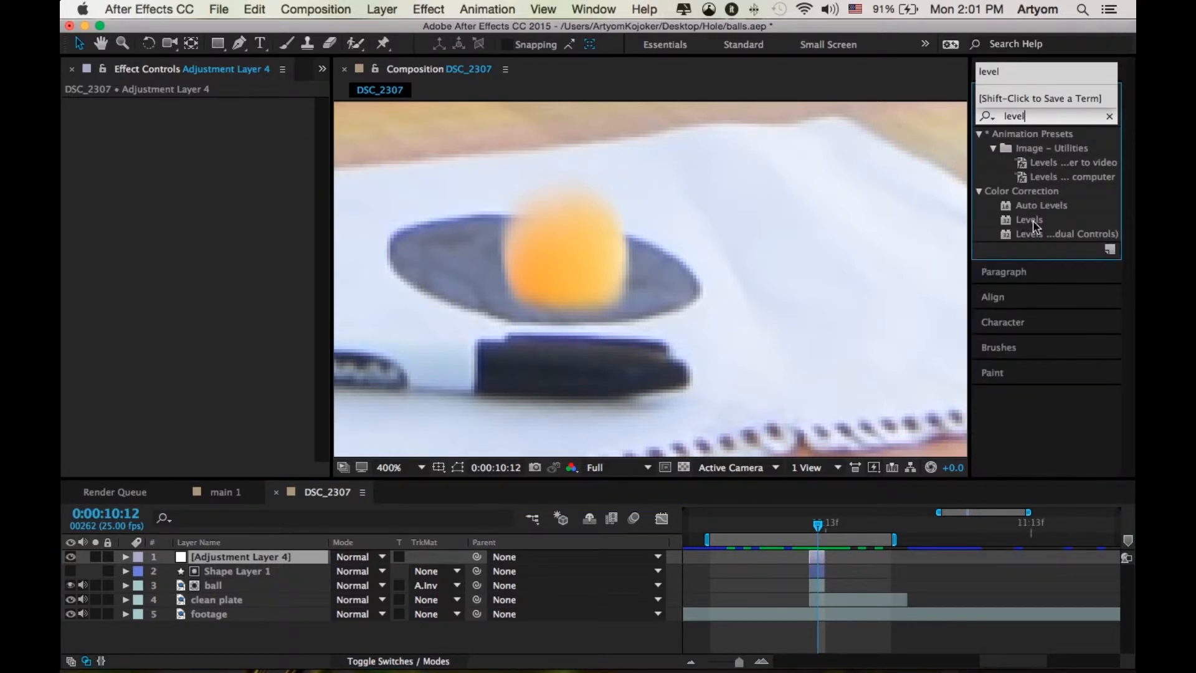
drag(1029, 220, 402, 106)
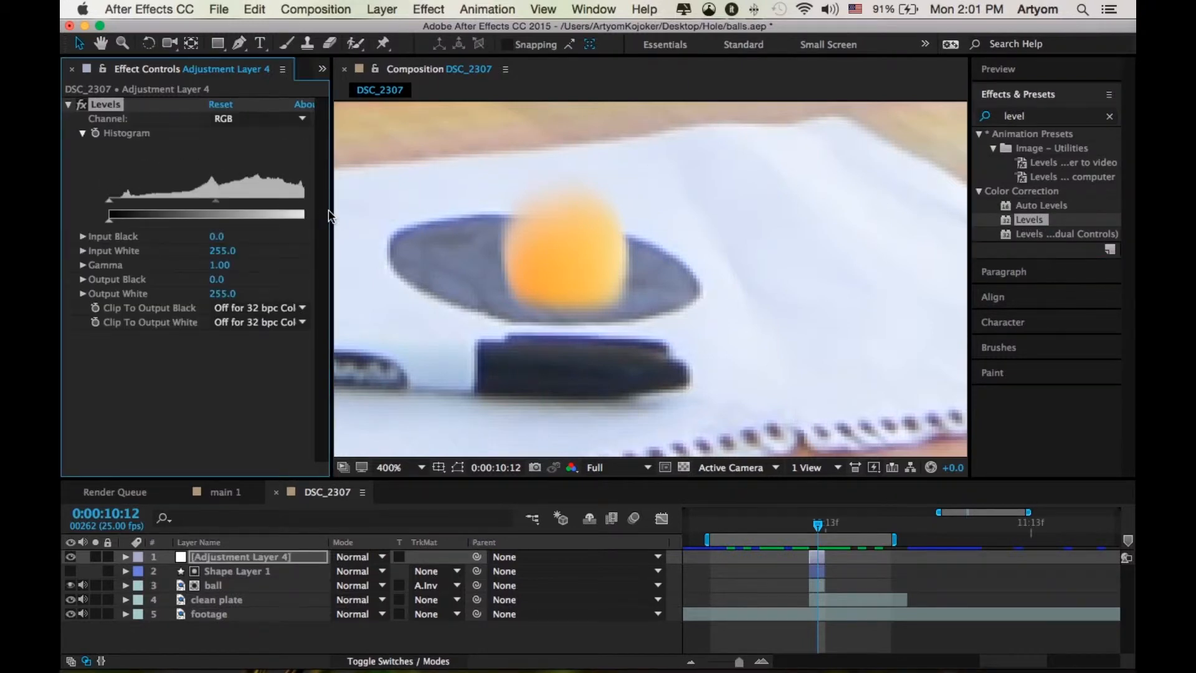
drag(330, 212, 364, 212)
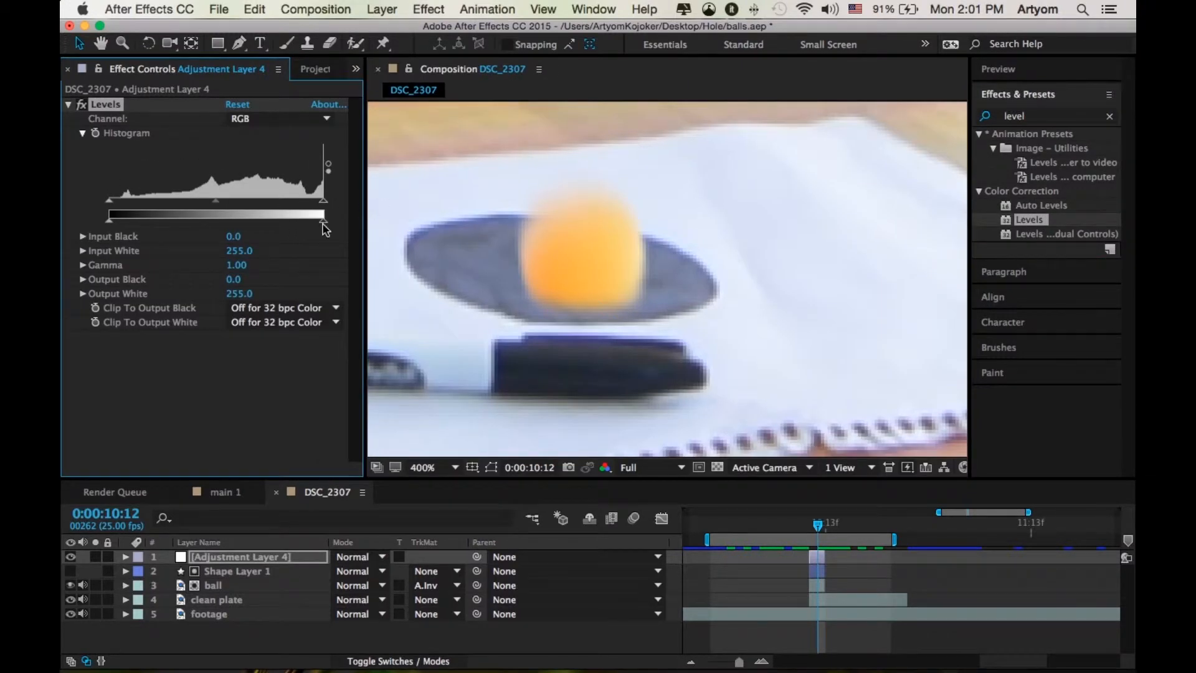
mouse_move(110, 223)
mouse_down()
mouse_move(141, 221)
mouse_move(91, 222)
mouse_up()
drag(322, 222, 238, 216)
Draw a closed Pen mask on the adjustment layer around the lower part of the ball, with a curved upper edge.
click(239, 42)
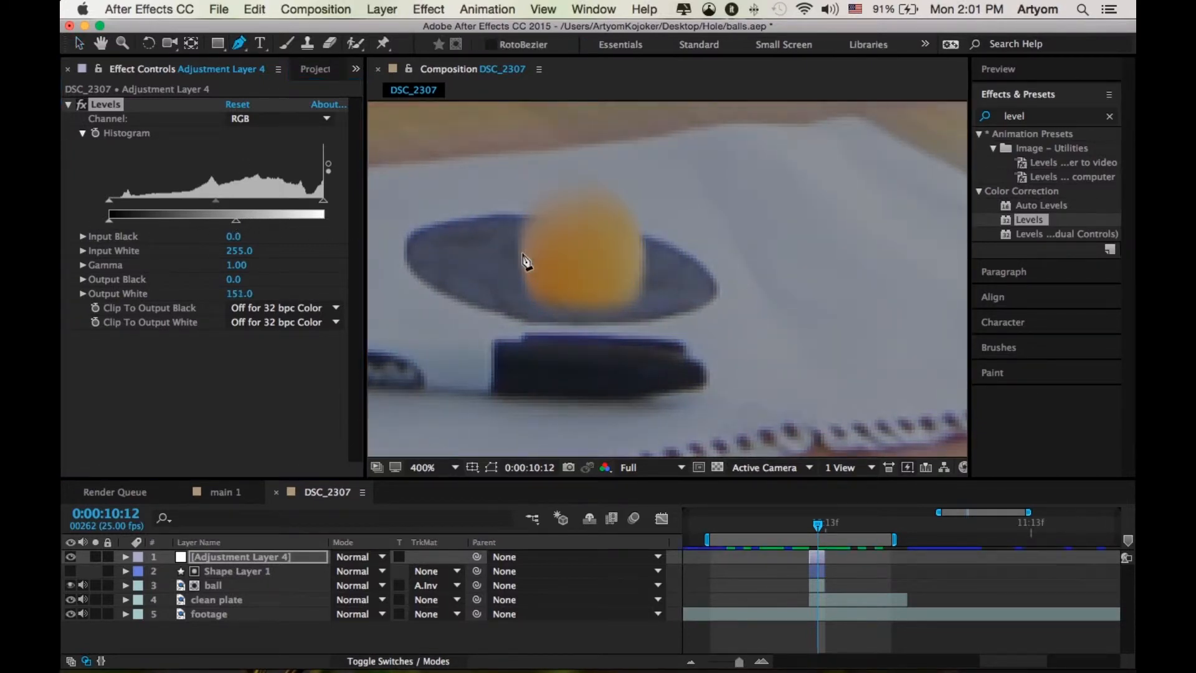
click(521, 249)
drag(578, 269, 613, 270)
click(643, 252)
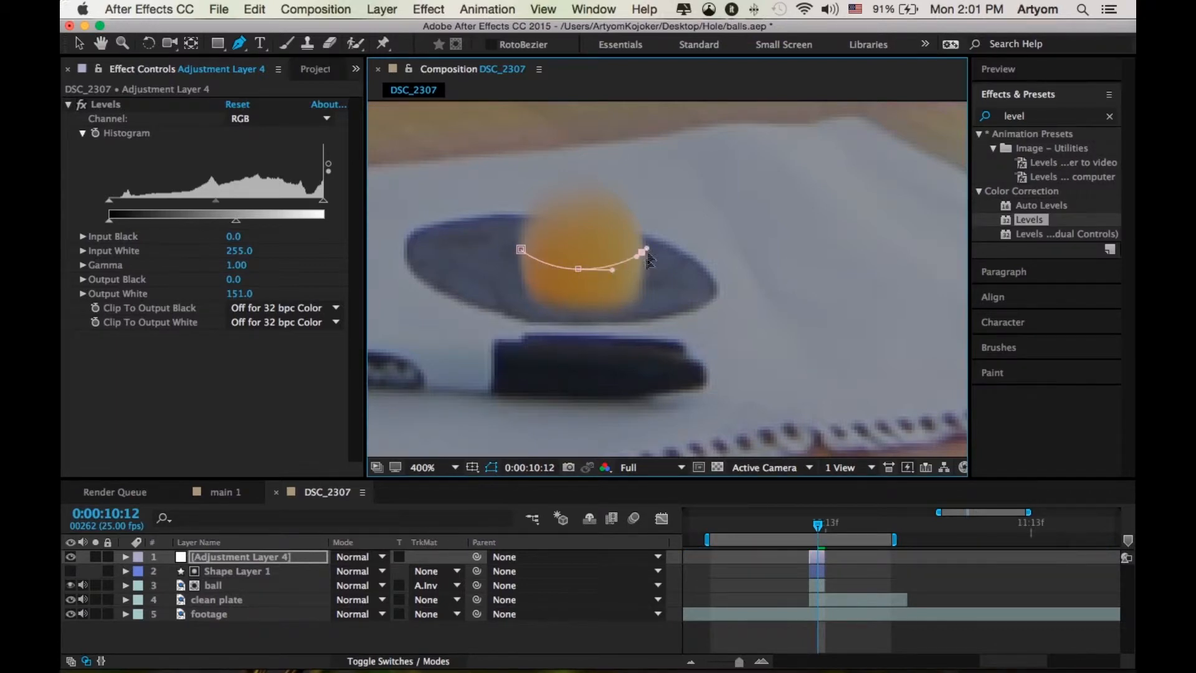
click(648, 320)
drag(514, 317, 534, 301)
click(521, 250)
drag(648, 320, 641, 307)
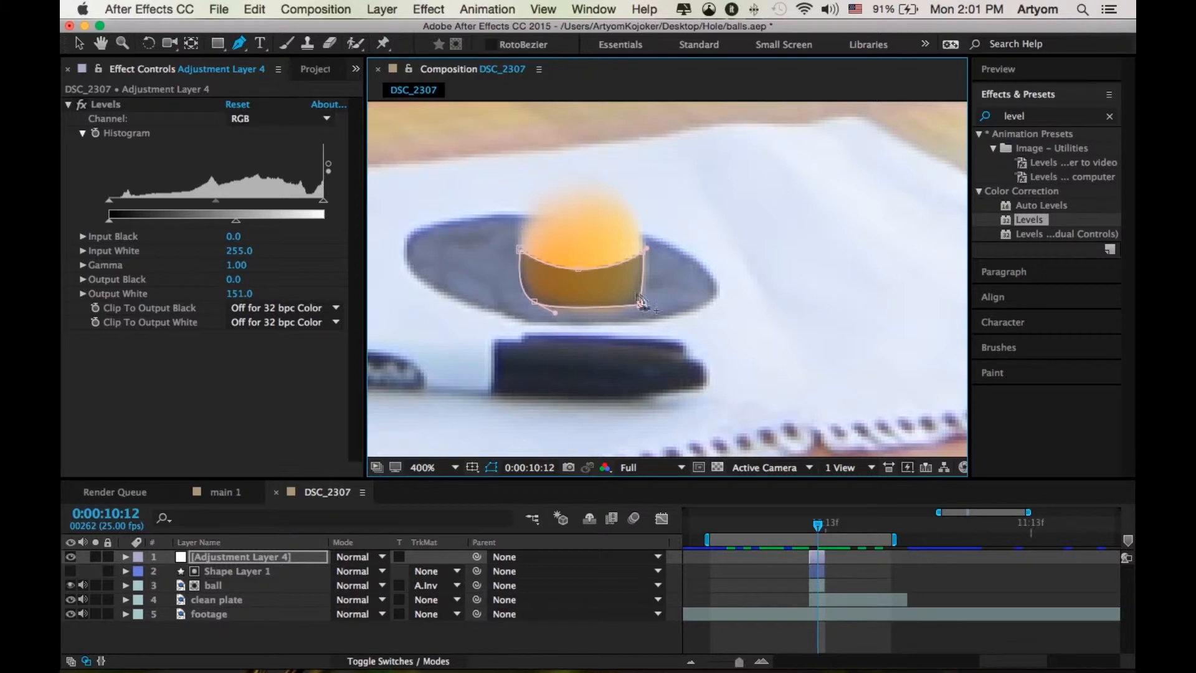
Convert the mask's lower-right corner to a smooth point that follows the ball's rounded edge.
key(period)
drag(240, 44, 293, 116)
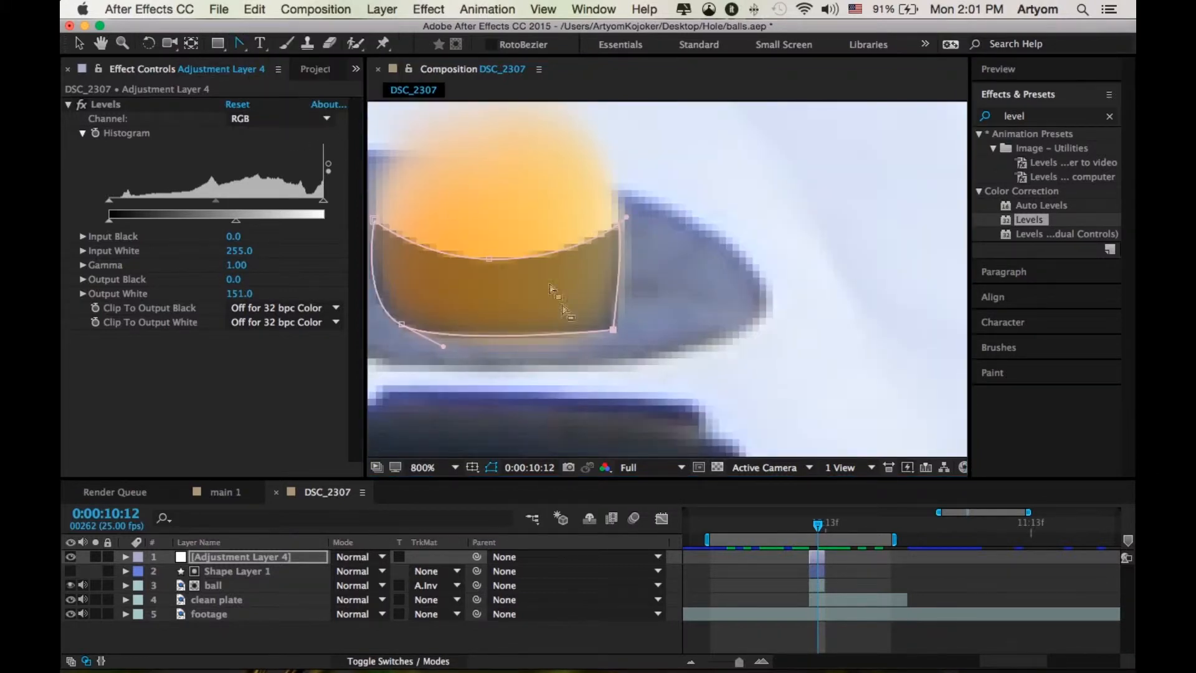
click(616, 332)
key(v)
drag(613, 330, 607, 326)
drag(542, 356, 570, 344)
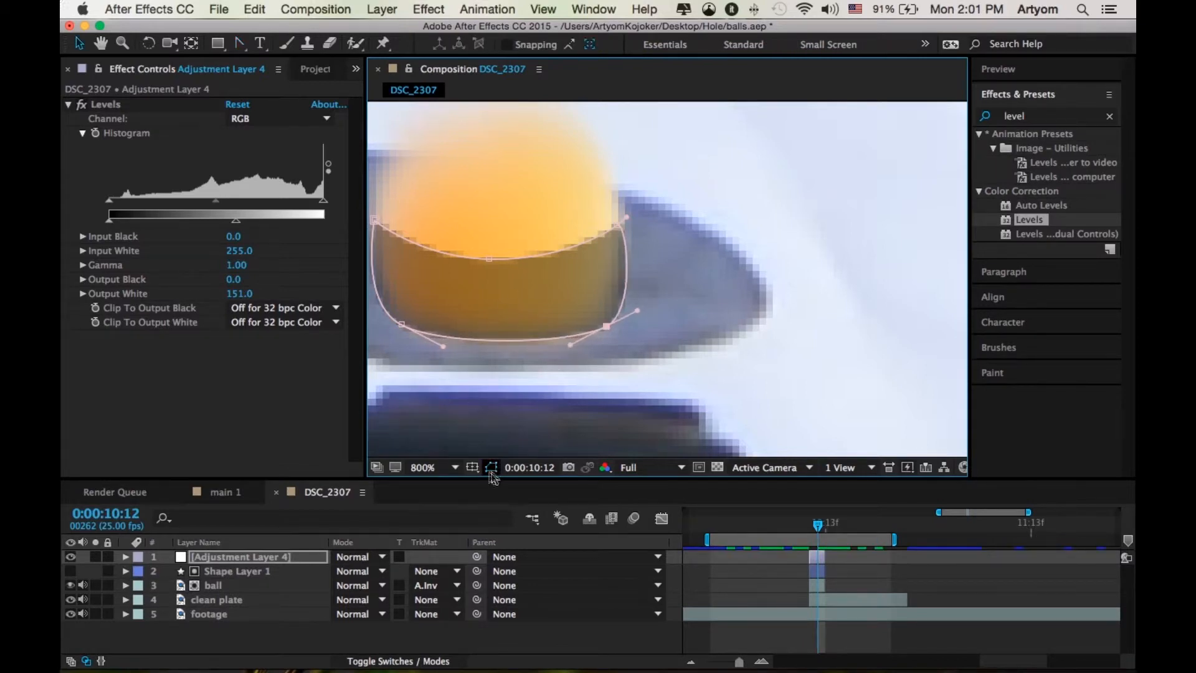
click(452, 468)
click(460, 415)
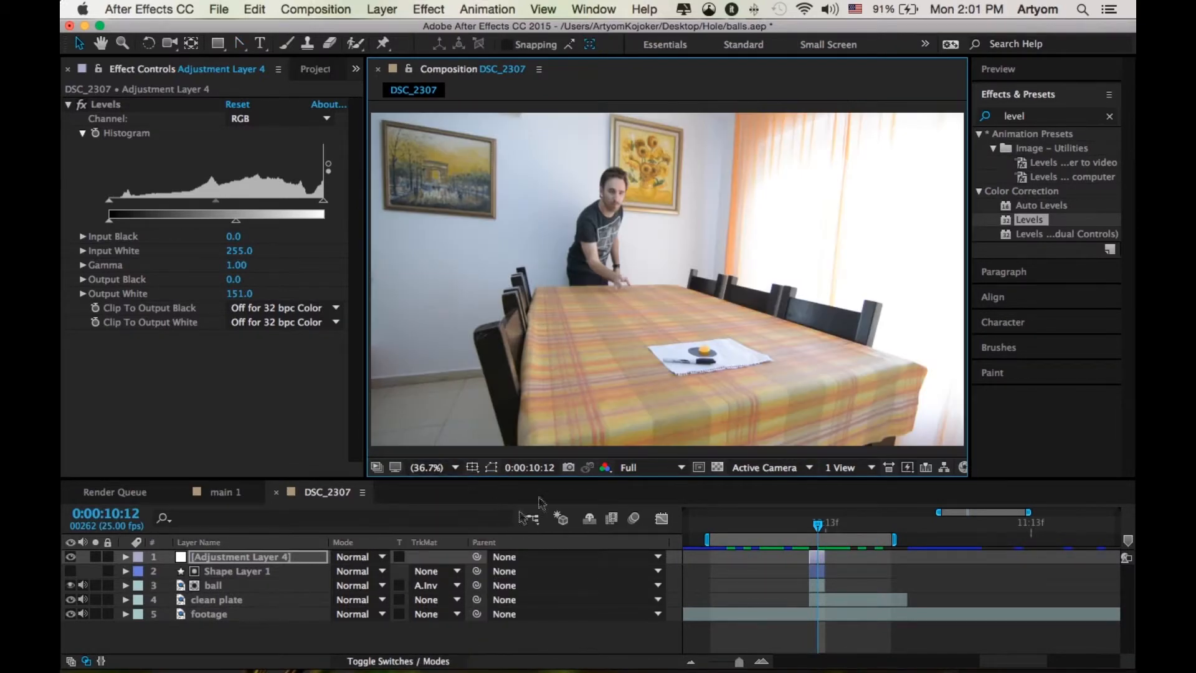
Reshape the adjustment layer's mask so it darkens only a thin crescent at the ball's lower edge, and hide the mask outlines.
scroll(596, 316, up, 6)
key(h)
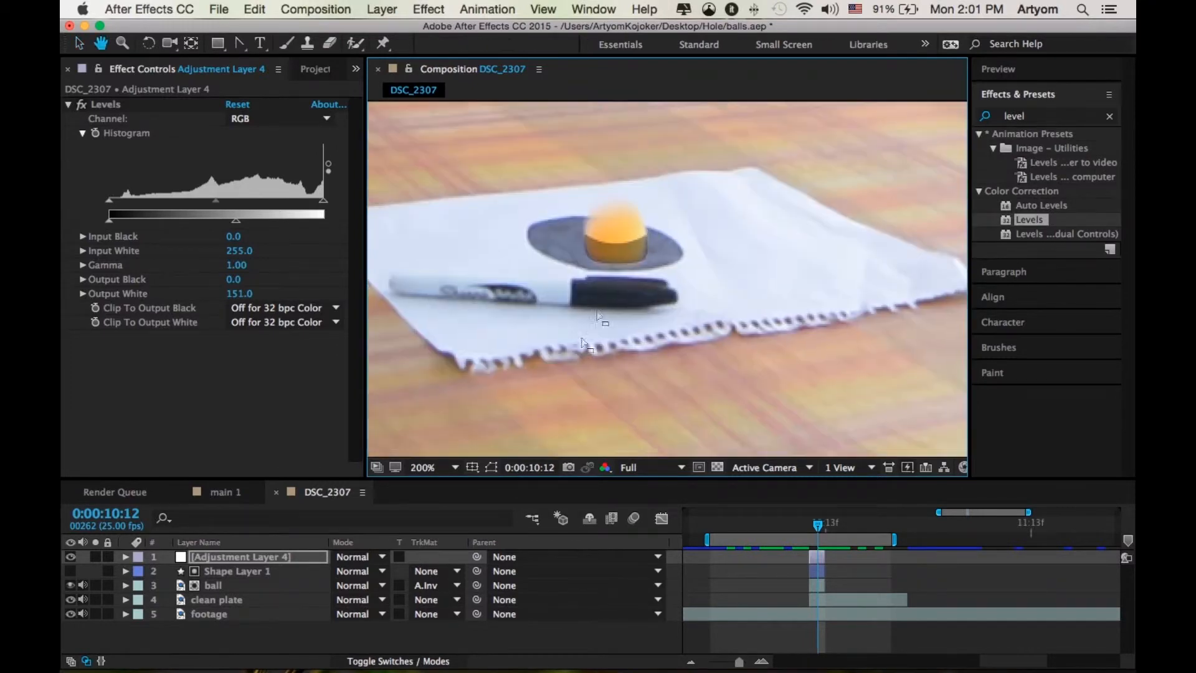
click(284, 556)
scroll(598, 283, up, 2)
drag(604, 281, 604, 312)
key(v)
mouse_move(602, 252)
mouse_down()
mouse_move(598, 276)
mouse_move(645, 297)
mouse_move(619, 253)
mouse_up()
key(period)
key(h)
key(v)
drag(431, 290, 439, 253)
click(492, 466)
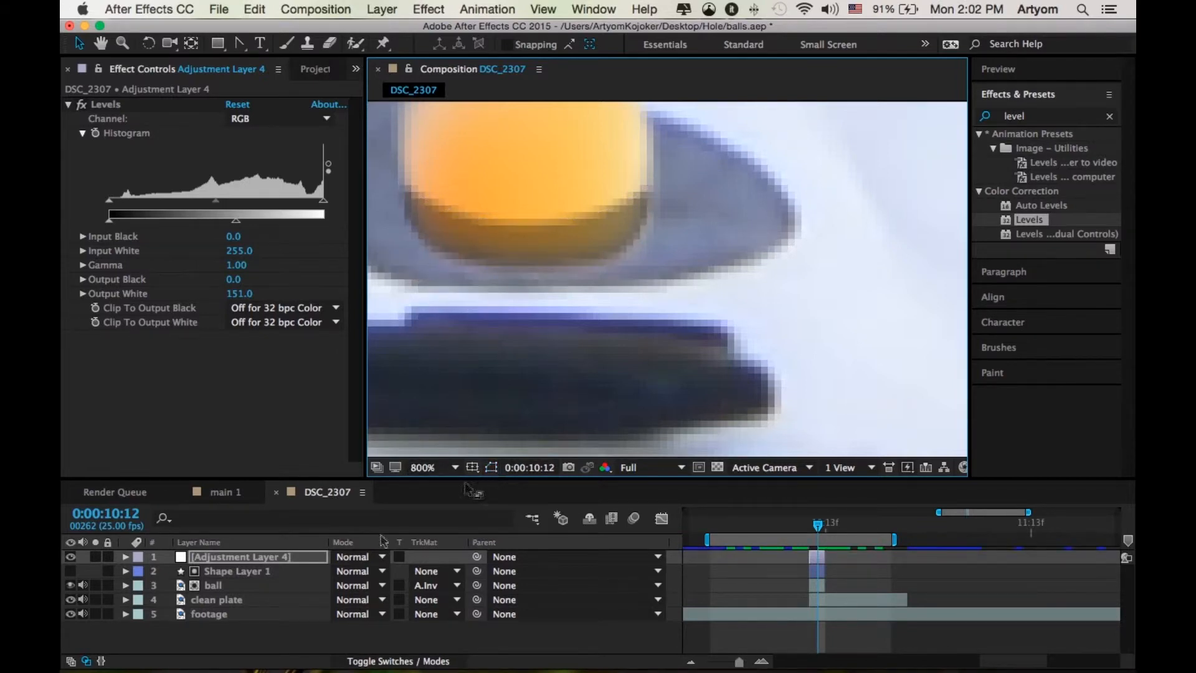
Add a Fast Blur effect to the adjustment layer with Blurriness at 22.
click(436, 466)
click(459, 413)
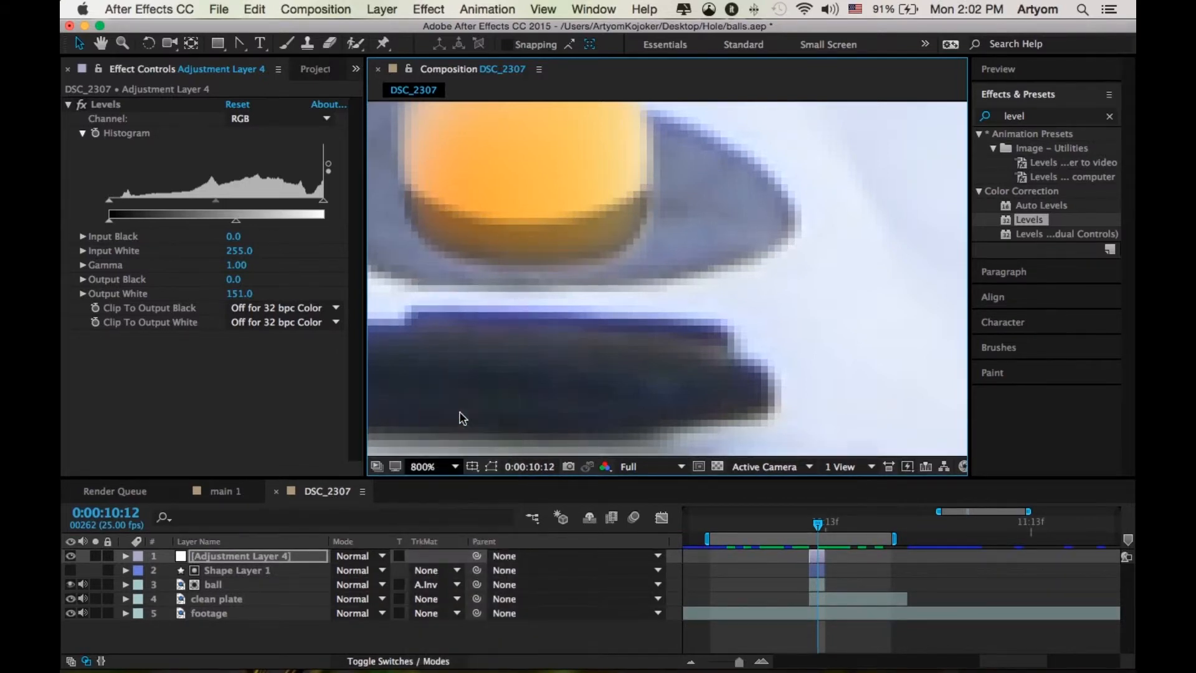
scroll(701, 376, up, 1)
drag(738, 381, 563, 227)
scroll(625, 349, up, 1)
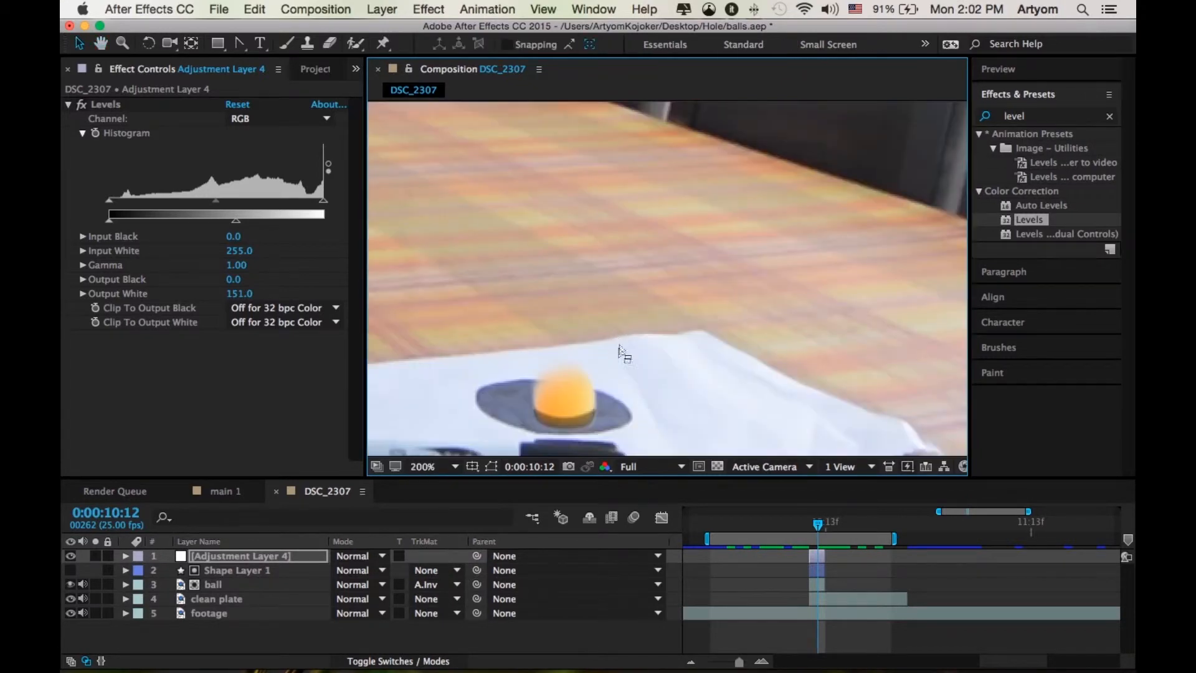
drag(615, 415, 645, 369)
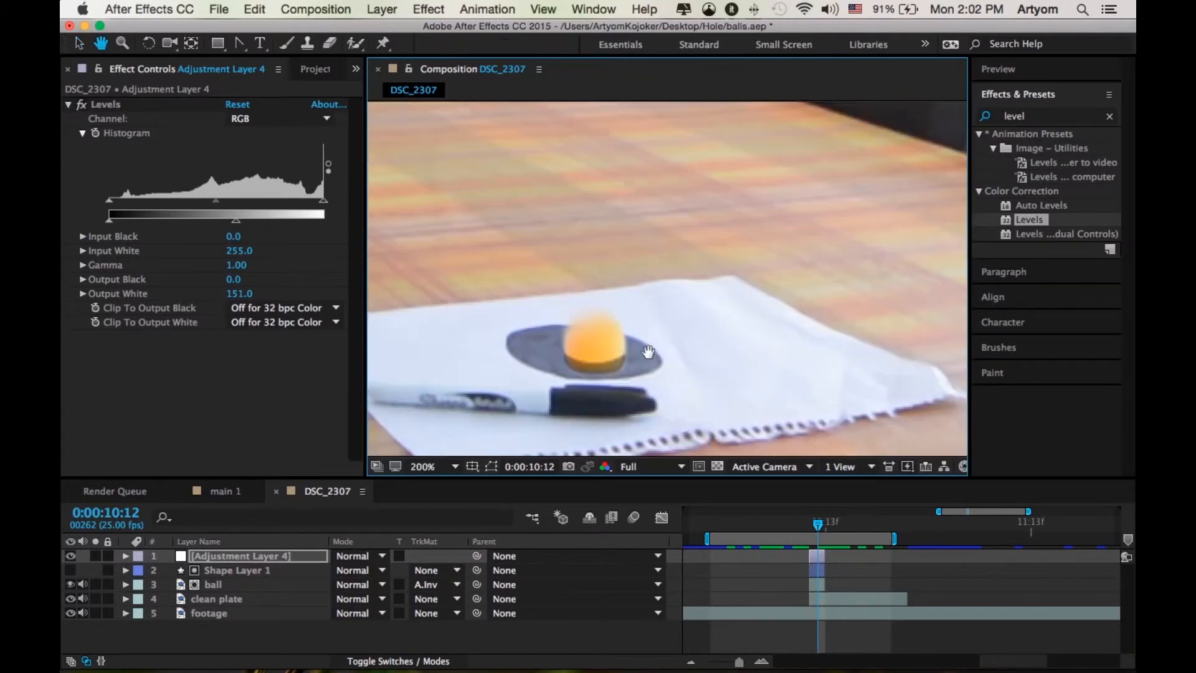
click(1048, 115)
text(fast)
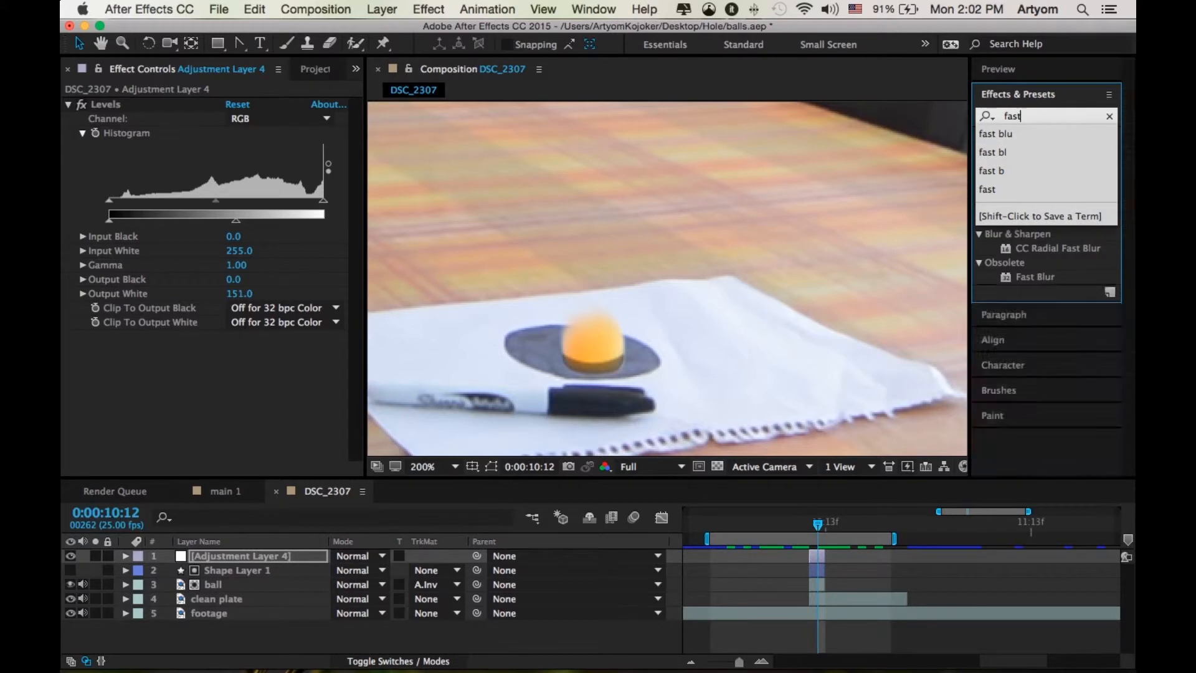
text( bl)
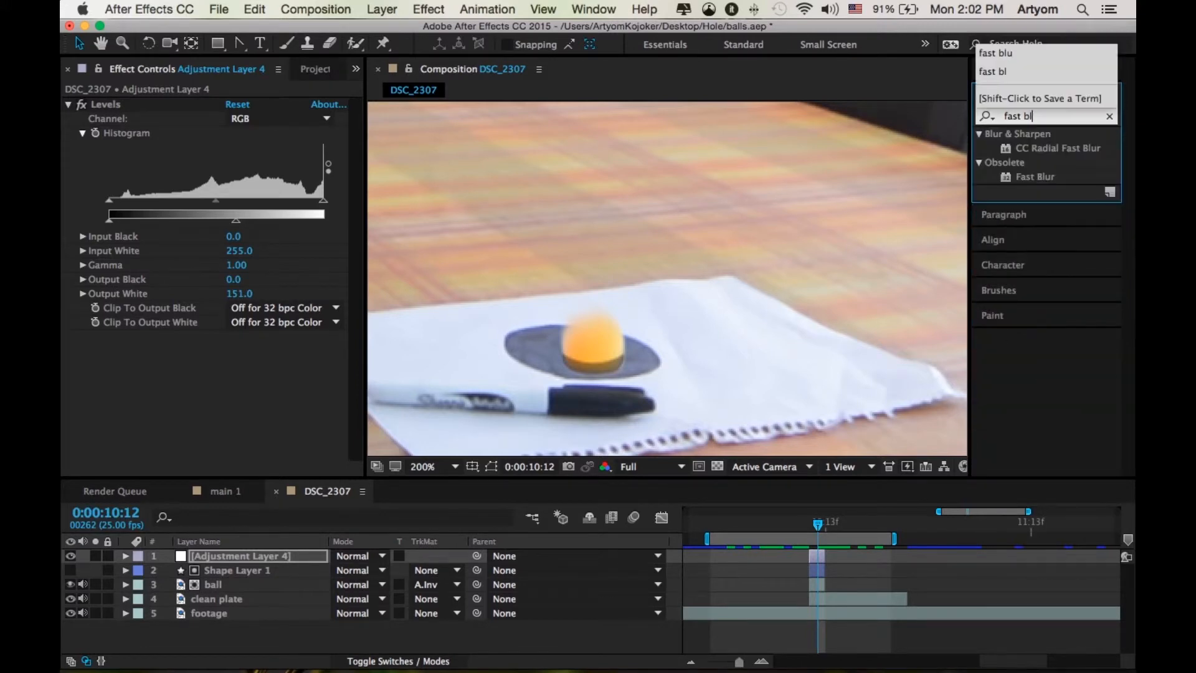
double_click(1034, 177)
scroll(670, 339, up, 2)
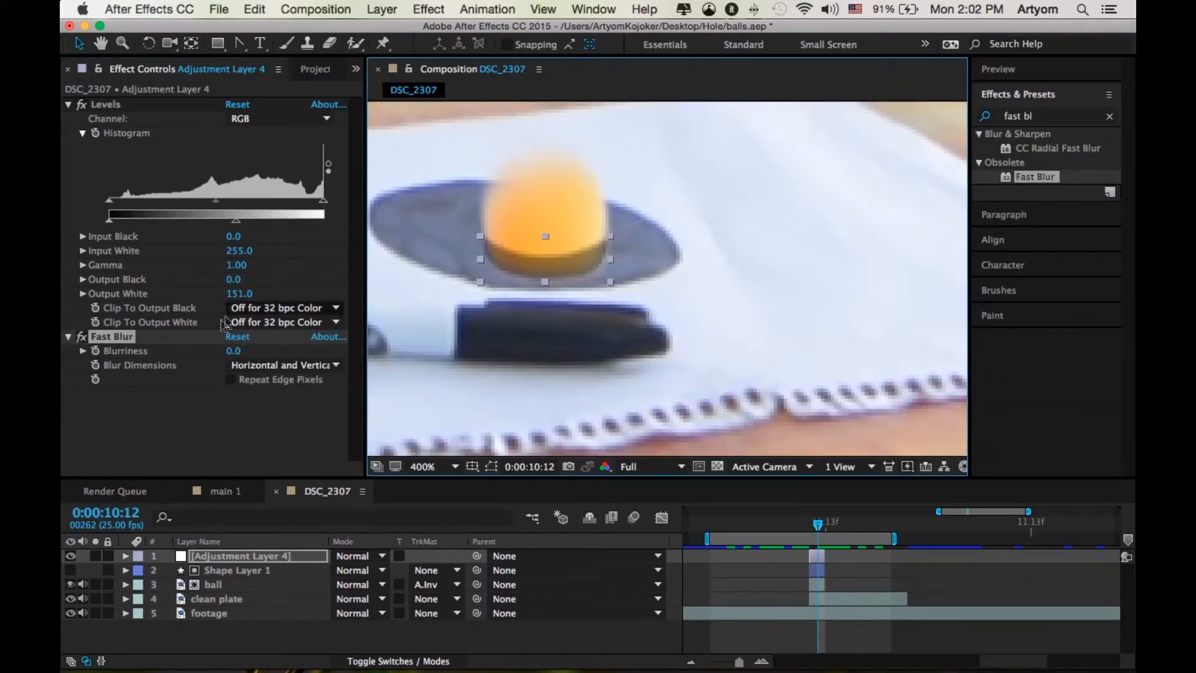
mouse_move(232, 356)
mouse_down()
mouse_move(265, 350)
mouse_move(227, 349)
mouse_up()
Try the Screen blending mode on the adjustment layer, return it to Normal, and set the layer's opacity to 54%.
click(243, 558)
key(t)
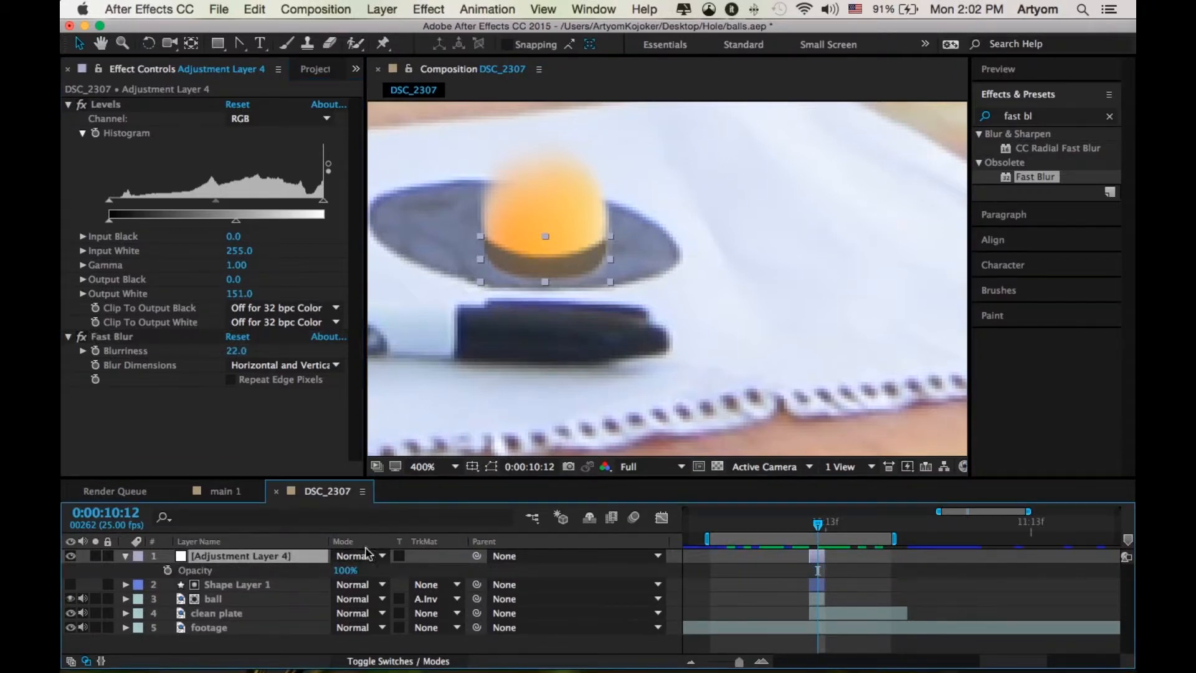
click(371, 556)
scroll(379, 613, down, 2)
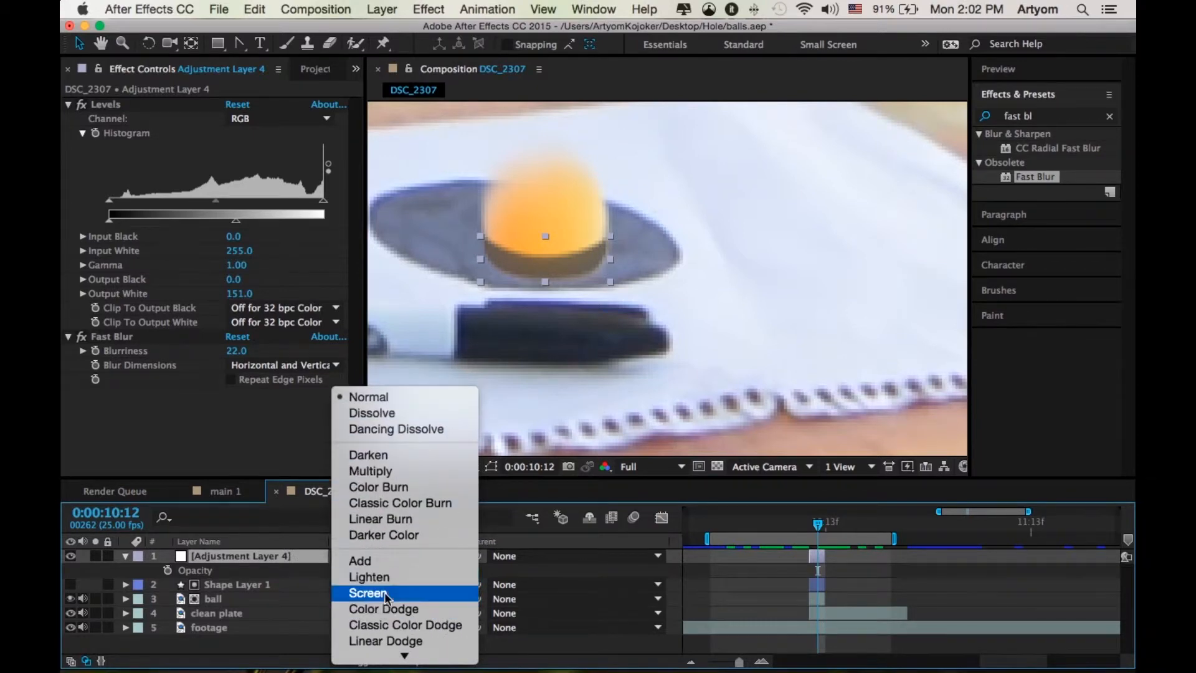
click(377, 595)
click(366, 556)
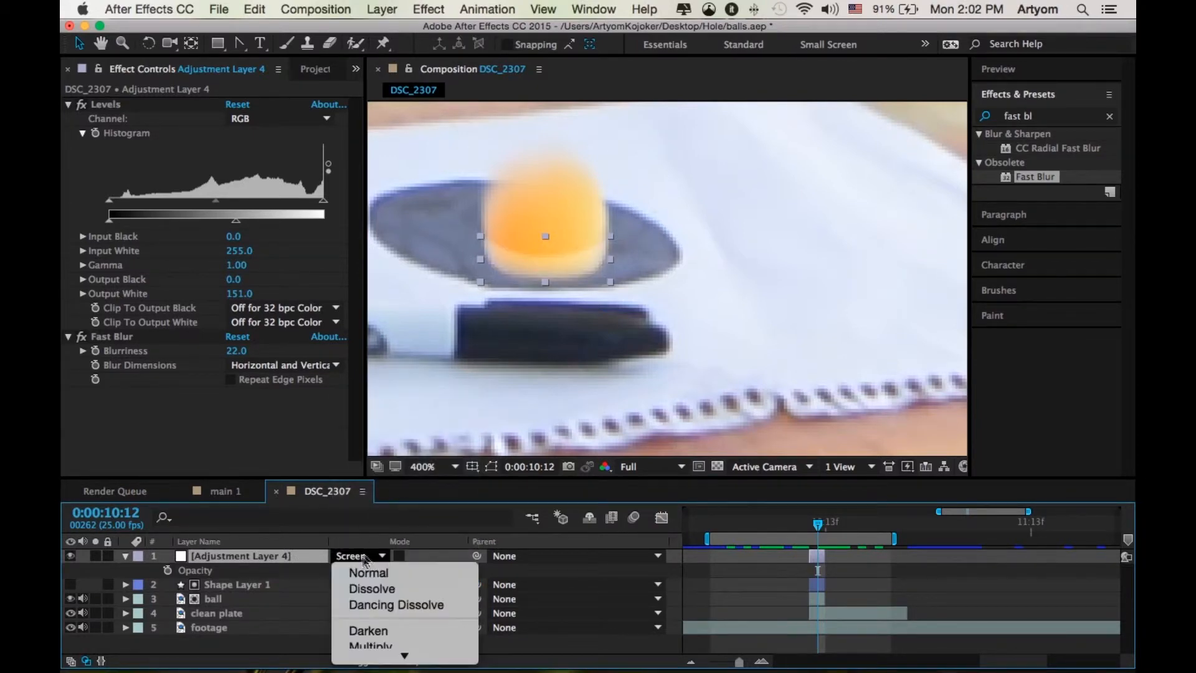
click(369, 573)
drag(342, 571, 306, 572)
Move Fast Blur above Levels in the adjustment layer's effect order and set its Blurriness to 61.
drag(112, 337, 129, 102)
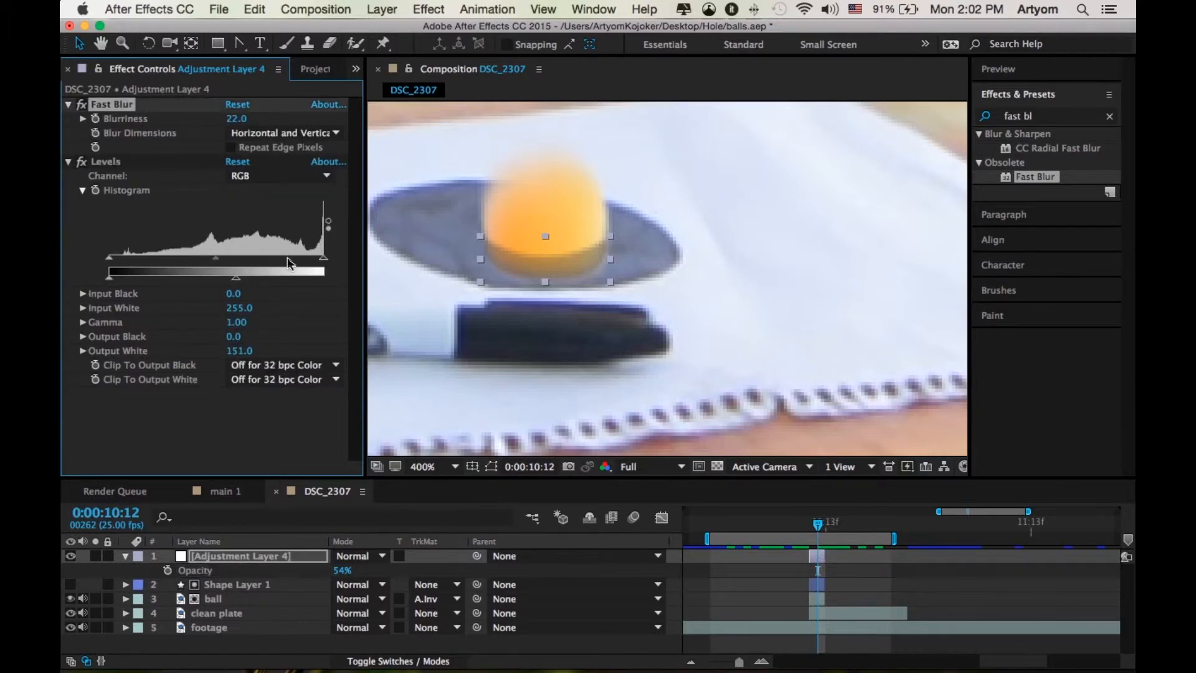
drag(270, 117, 172, 115)
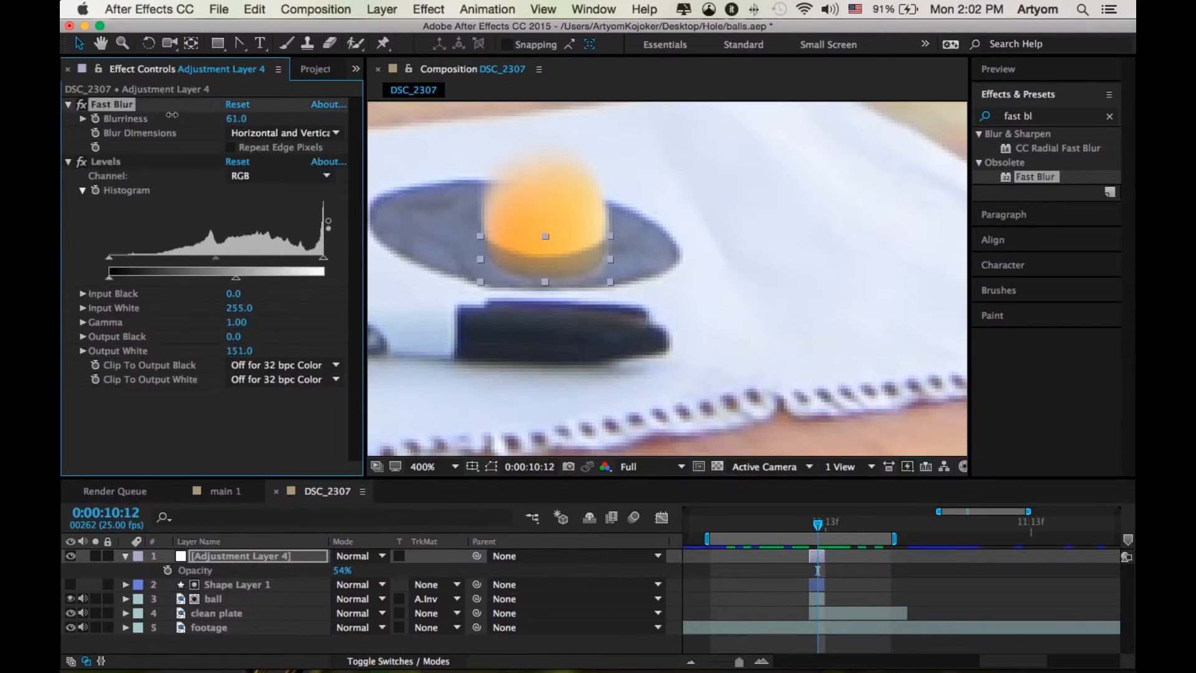
Feather the adjustment layer's mask by 6 pixels and preview the result with the whole frame in view.
key(f)
click(373, 586)
drag(373, 585, 375, 584)
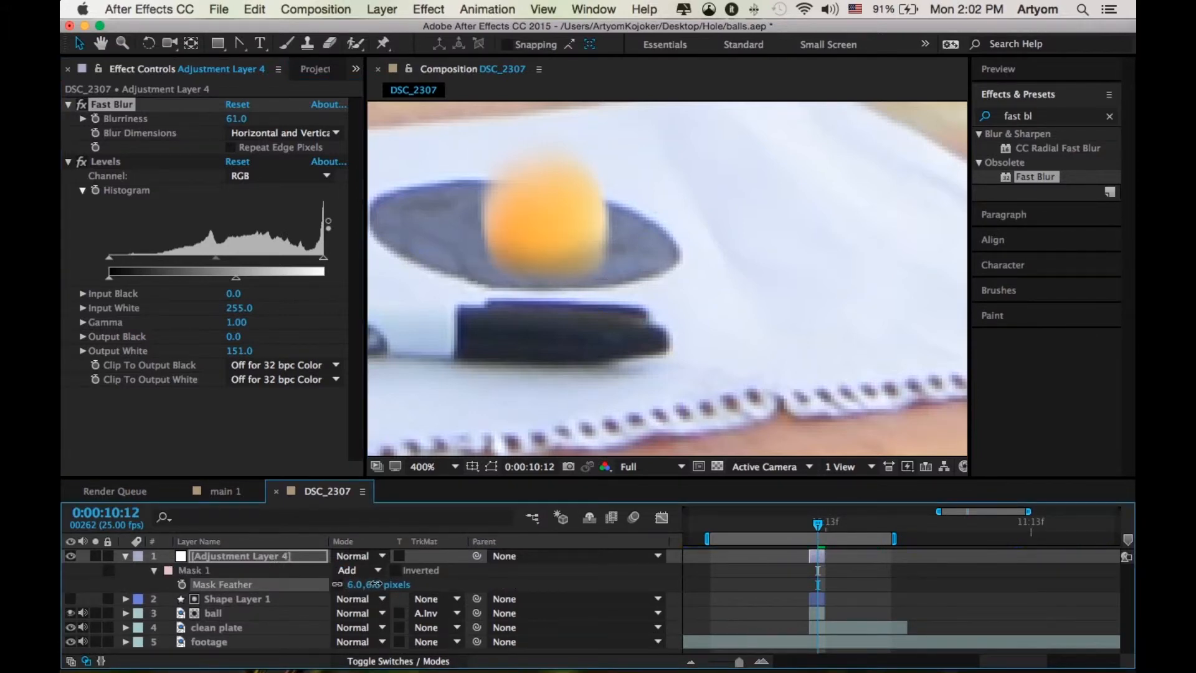
click(437, 466)
click(474, 404)
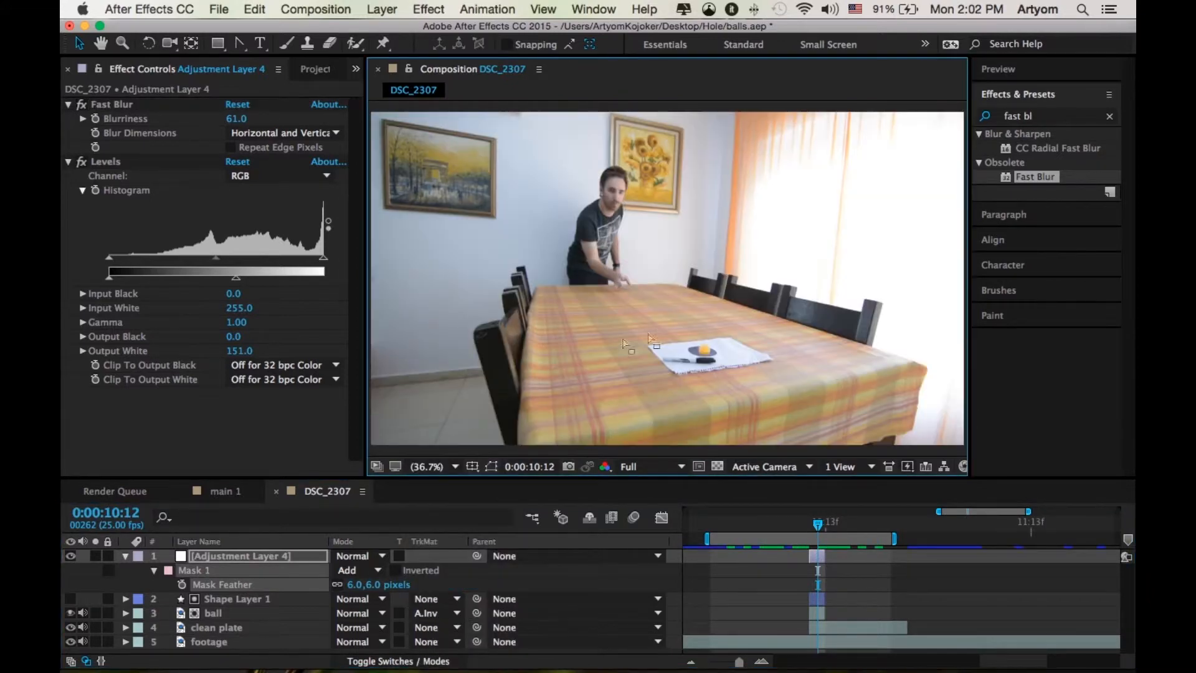
key(space)
key(space)
Extend the work area across the full length of the composition and scrub through the footage to its end.
drag(739, 662, 693, 660)
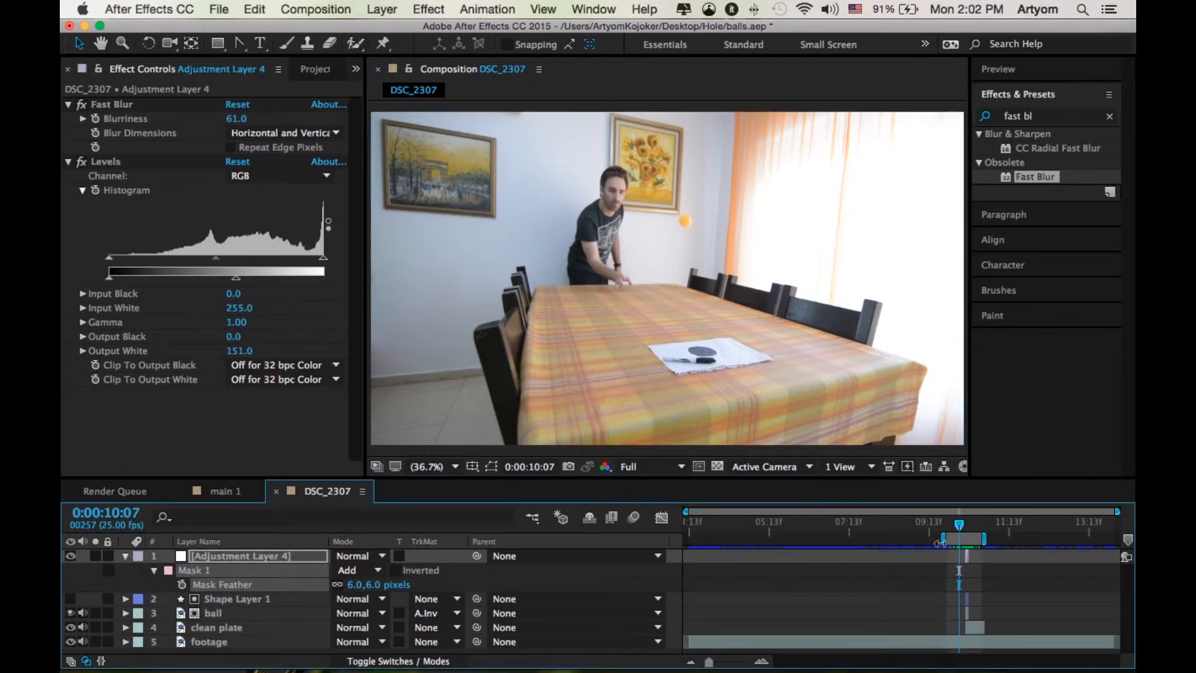
drag(940, 543, 687, 539)
drag(985, 540, 1116, 545)
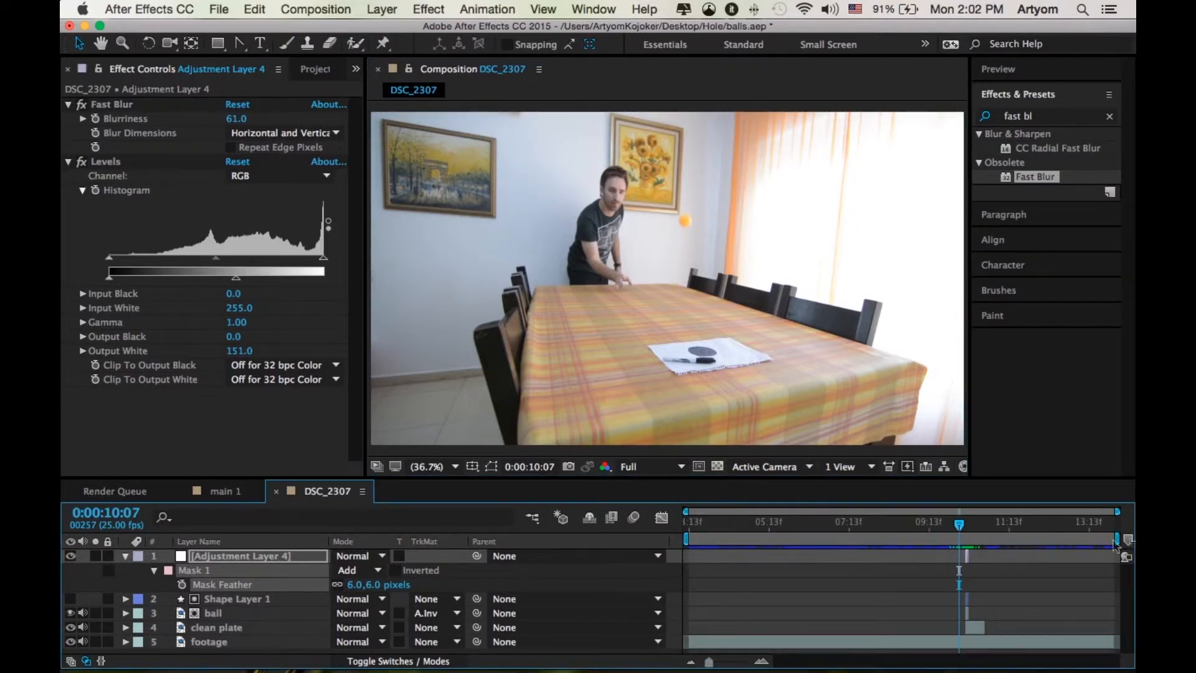
click(125, 556)
drag(733, 527, 1117, 539)
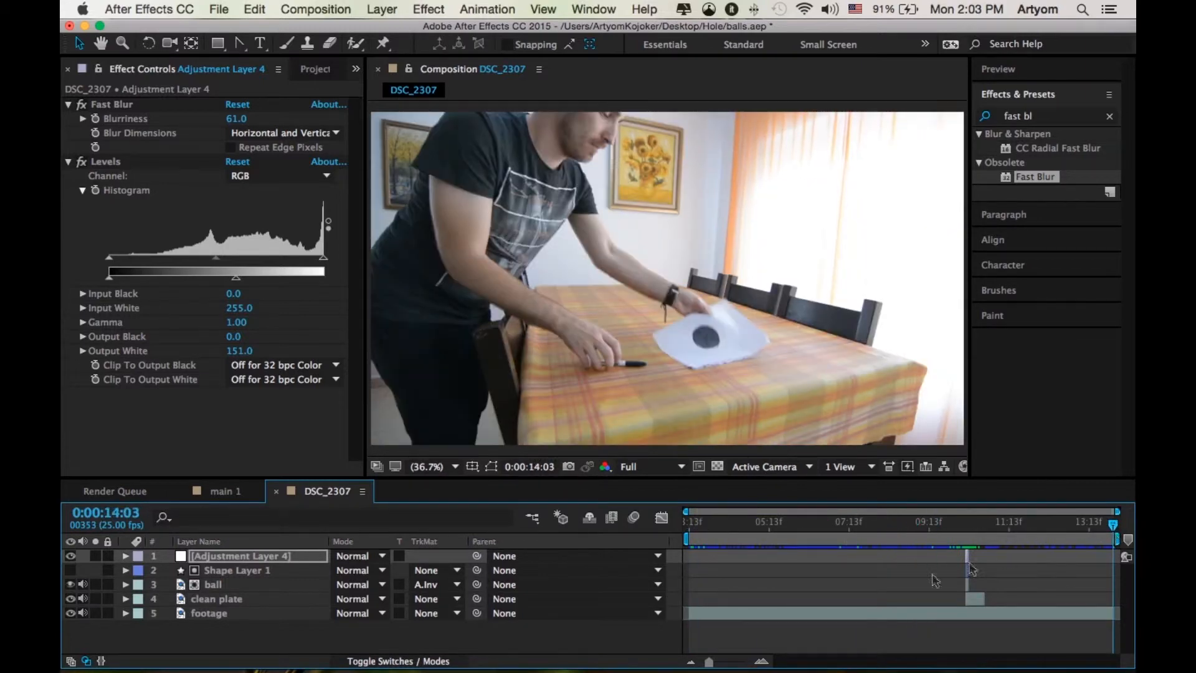
Pre-compose all five layers into a new composition named camera movement, moving all attributes into it.
drag(235, 639, 231, 556)
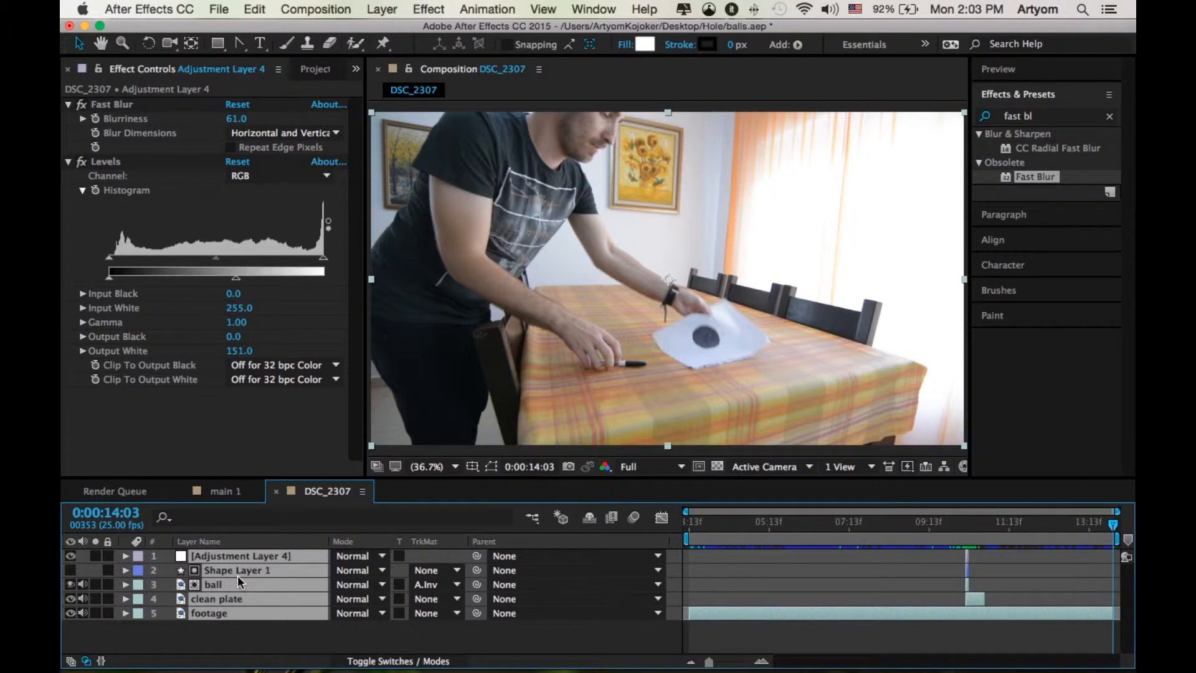
key(super+shift+c)
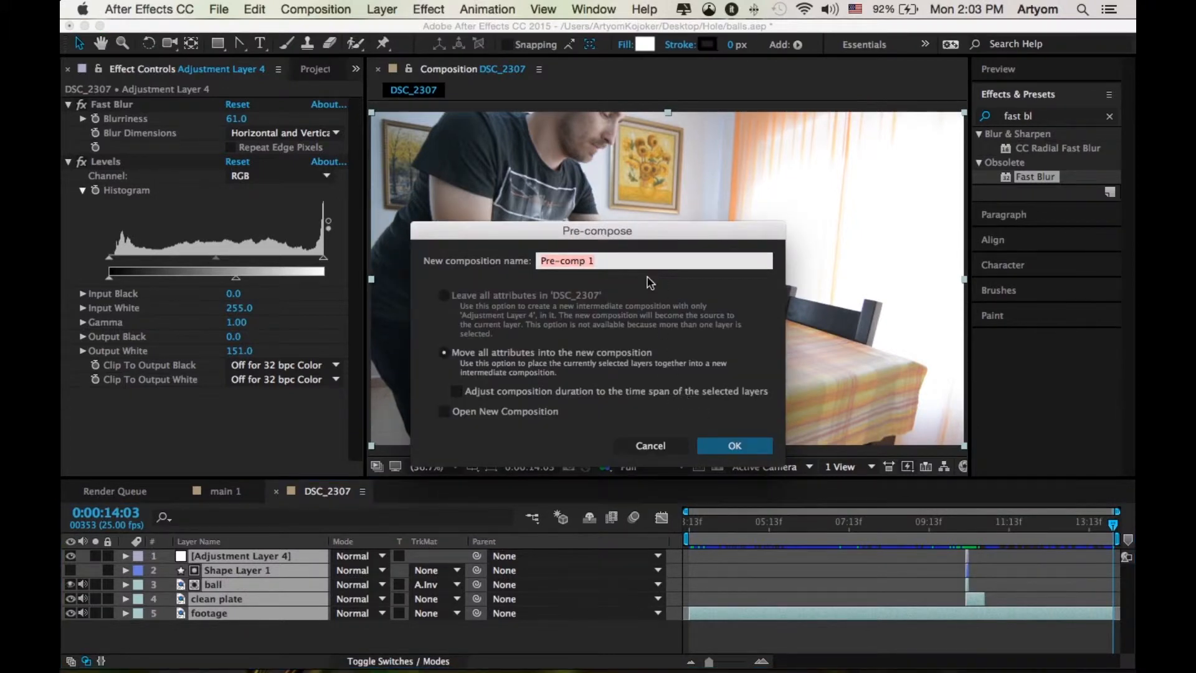
text(mera movement)
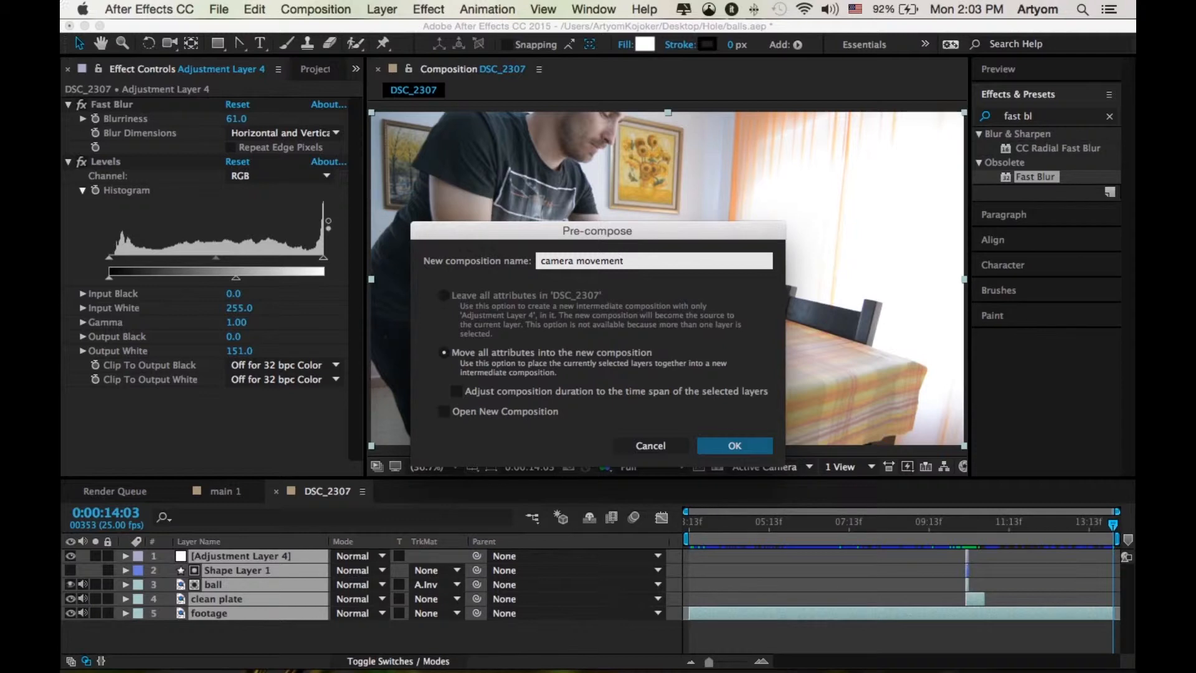
key(Return)
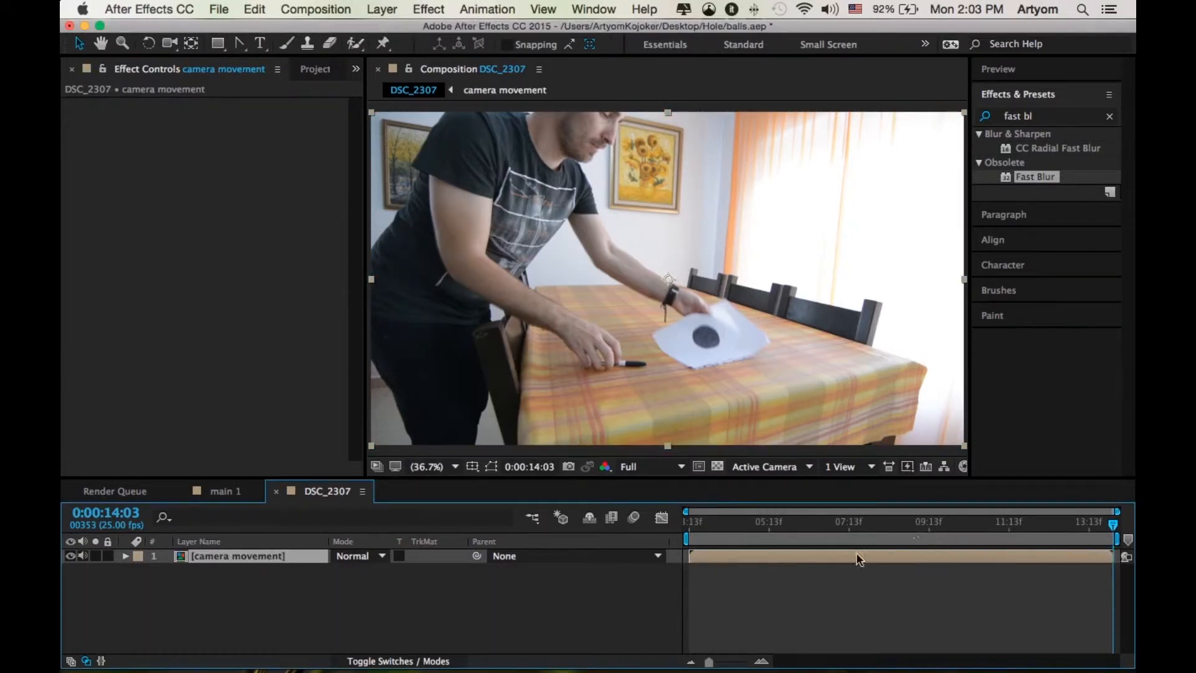
click(315, 9)
click(349, 53)
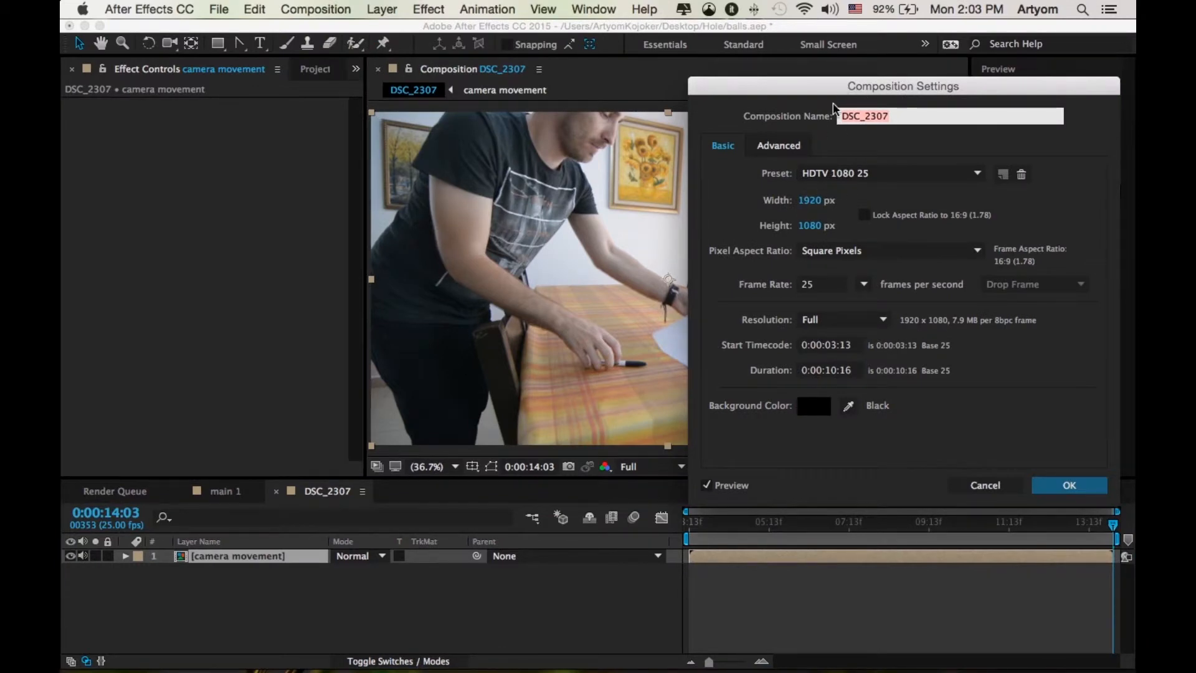
click(812, 201)
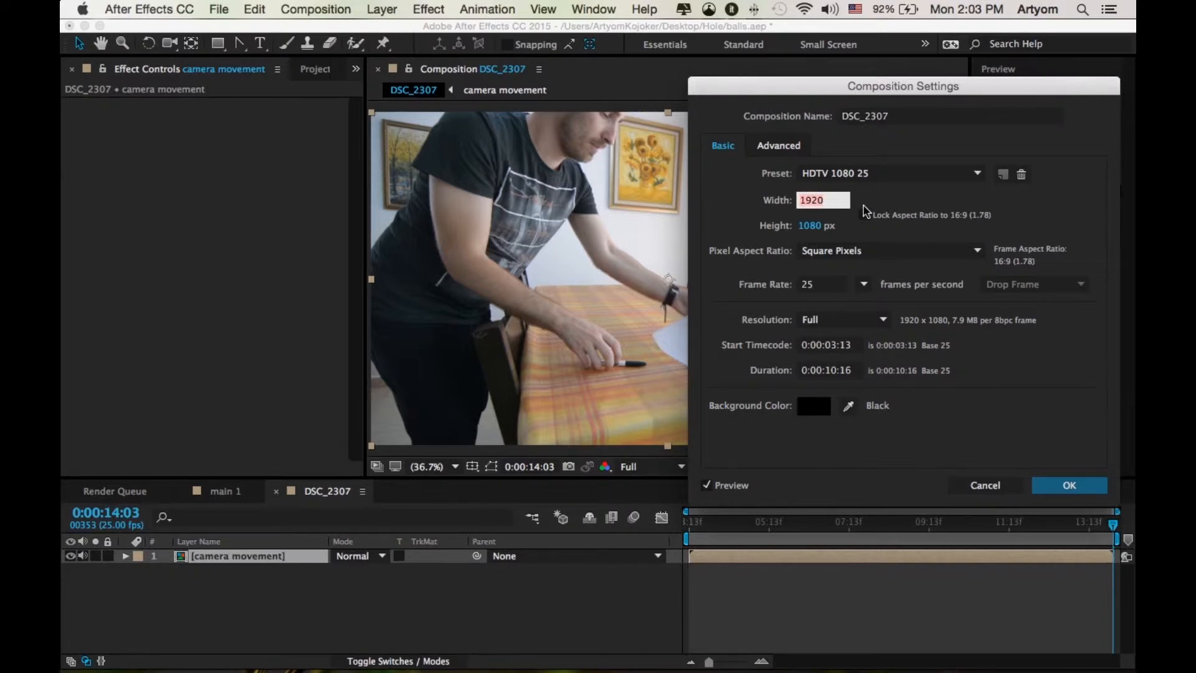
text(600)
click(810, 226)
text(600)
click(923, 241)
drag(923, 91, 963, 108)
click(1026, 504)
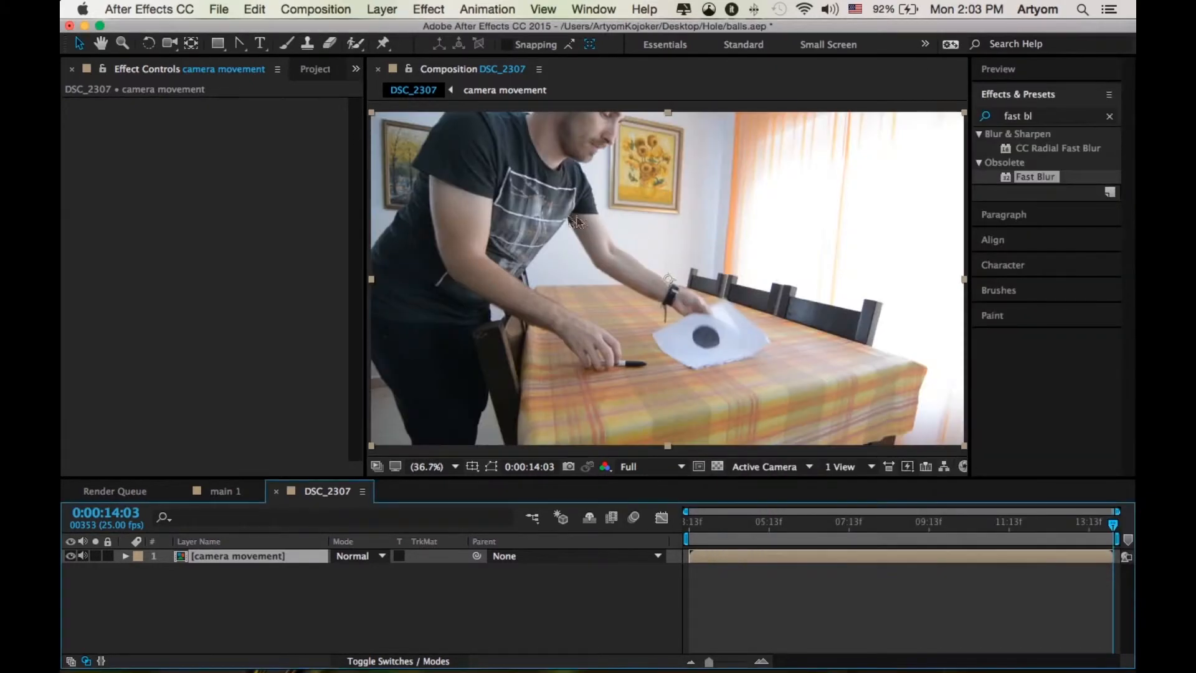
Play the footage from about 0:00:03:24 and shift the camera movement layer slightly downward in the frame.
click(706, 528)
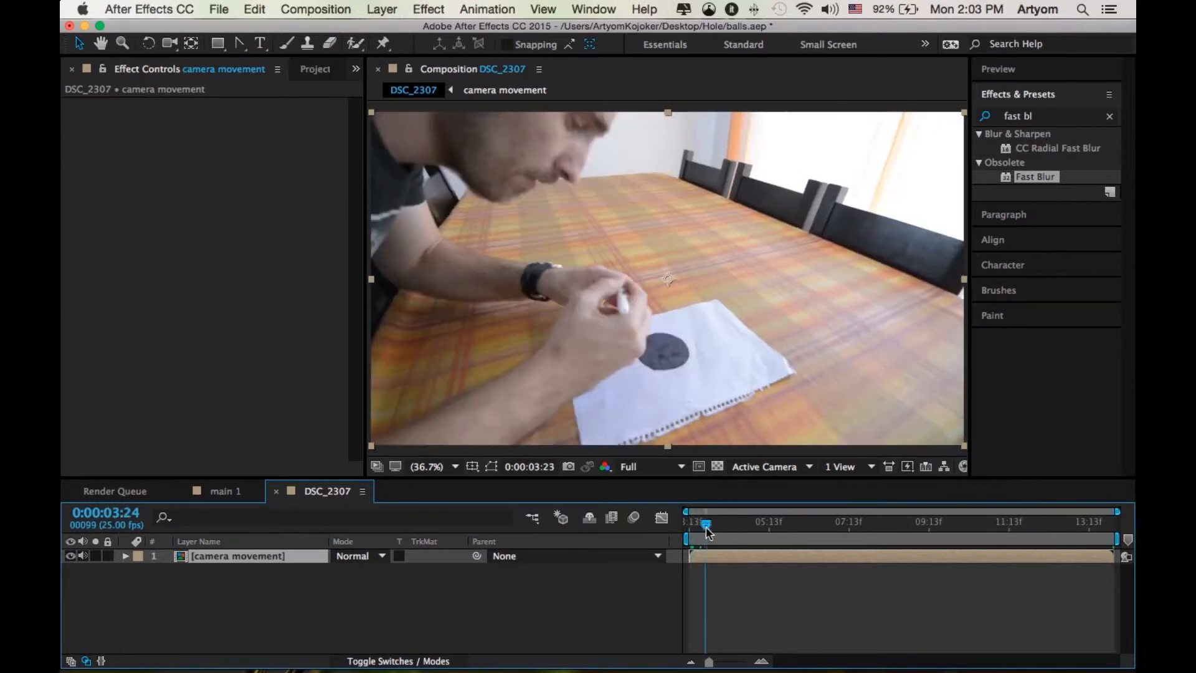
key(space)
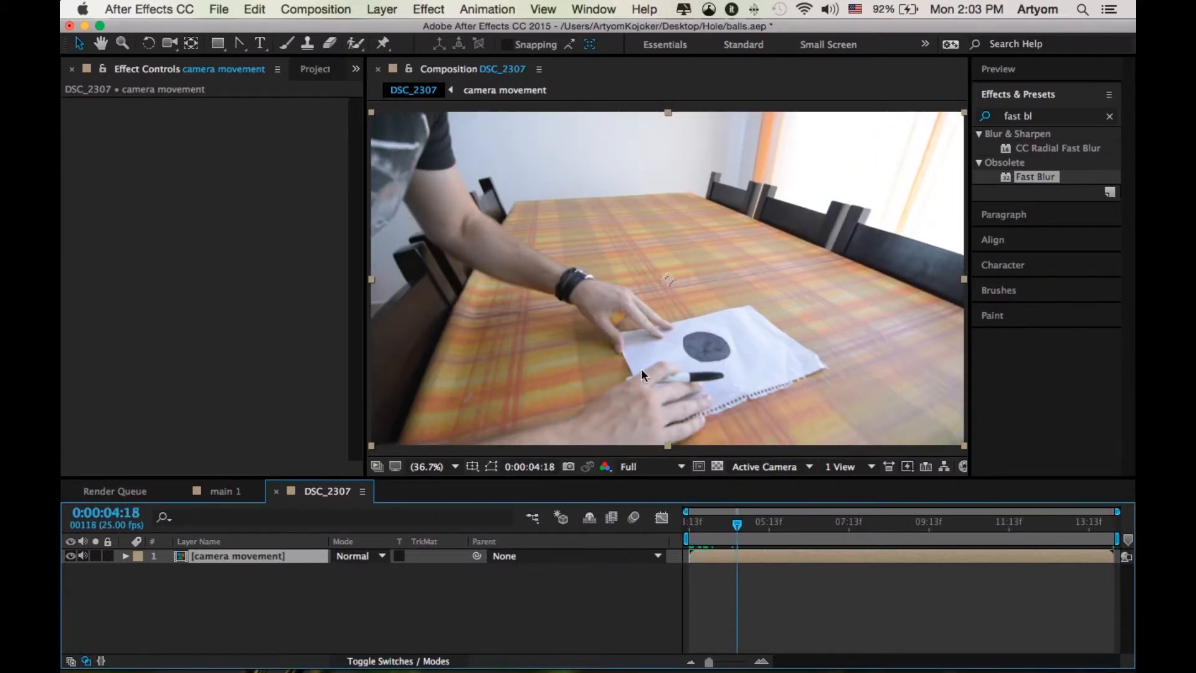
scroll(642, 370, down, 2)
scroll(642, 370, up, 1)
scroll(643, 369, down, 1)
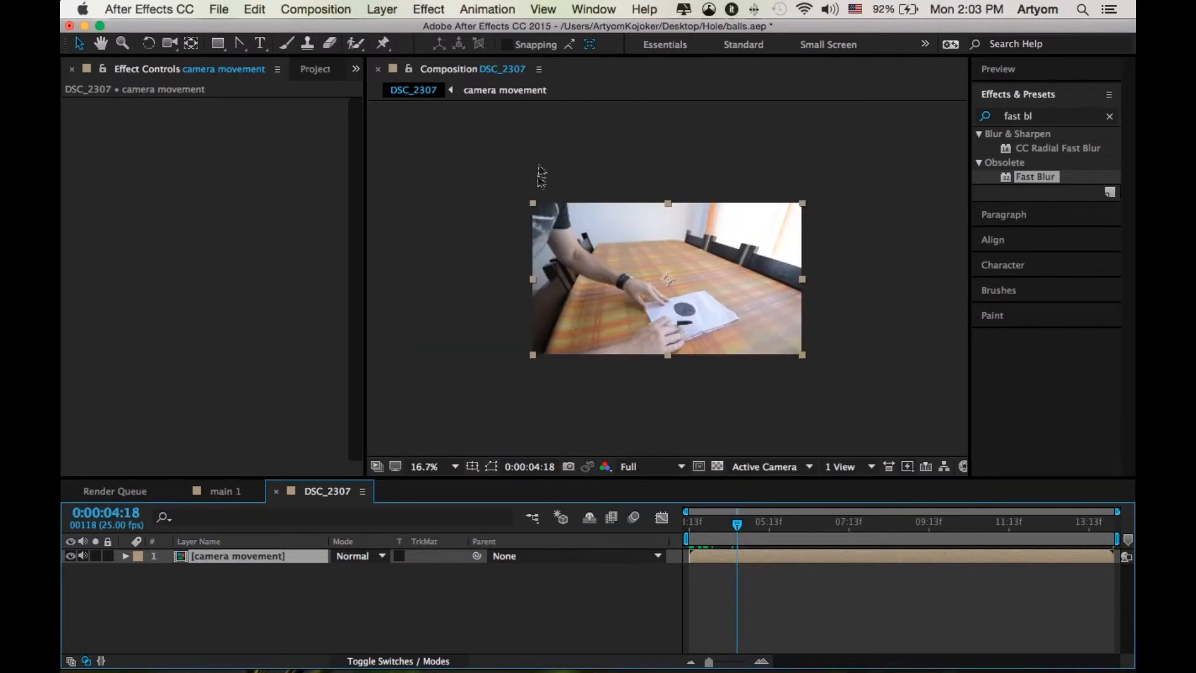
scroll(570, 212, up, 1)
drag(610, 200, 610, 202)
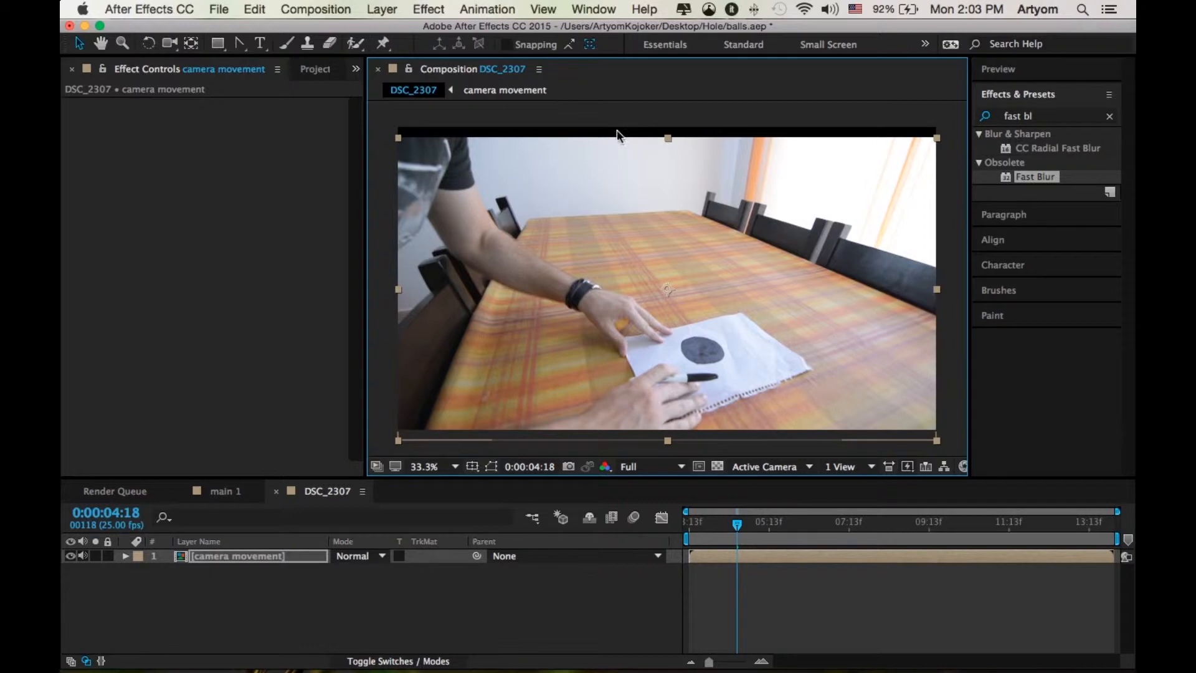
Undo the last downward shift of the camera movement layer so it fills the frame.
key(super+z)
key(super+shift+z)
key(super+z)
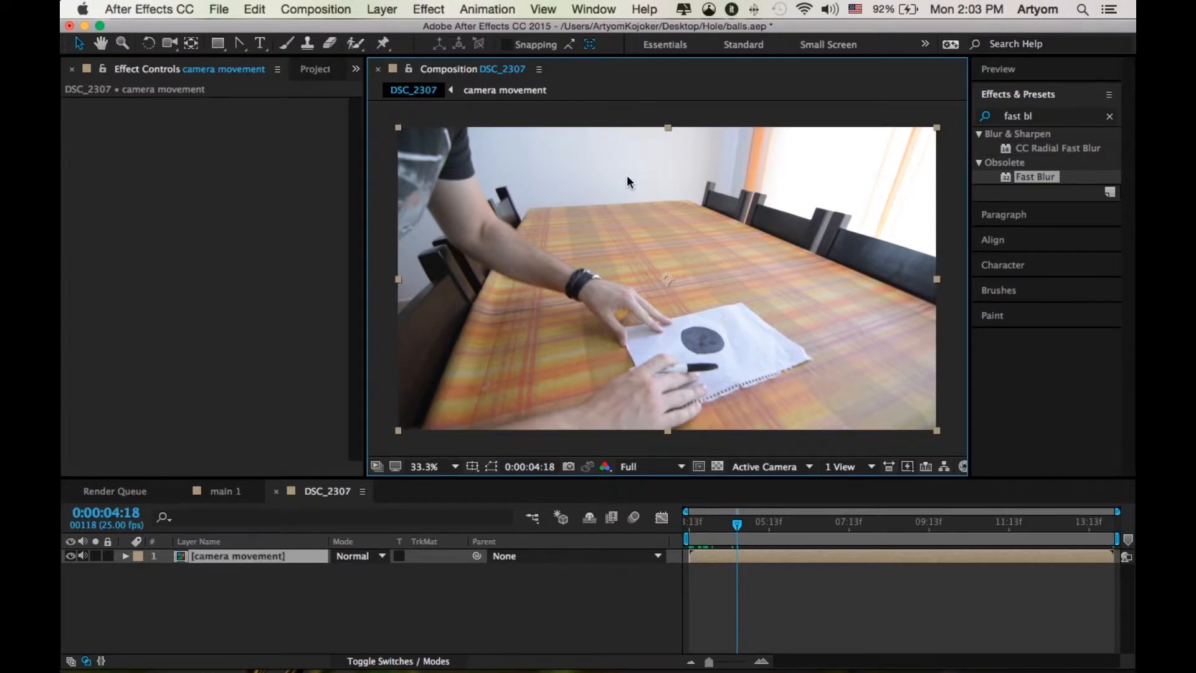
Set the DSC_2307 composition's frame size to a width of 600 px and a height of 600 px.
click(316, 9)
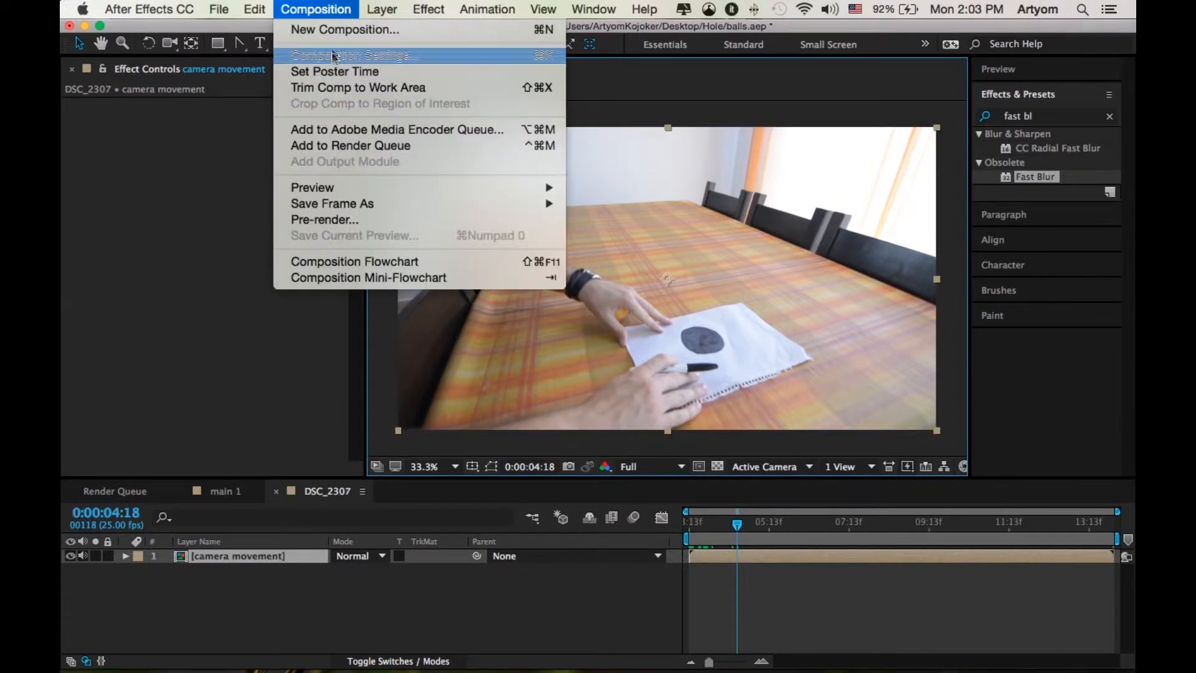
click(353, 56)
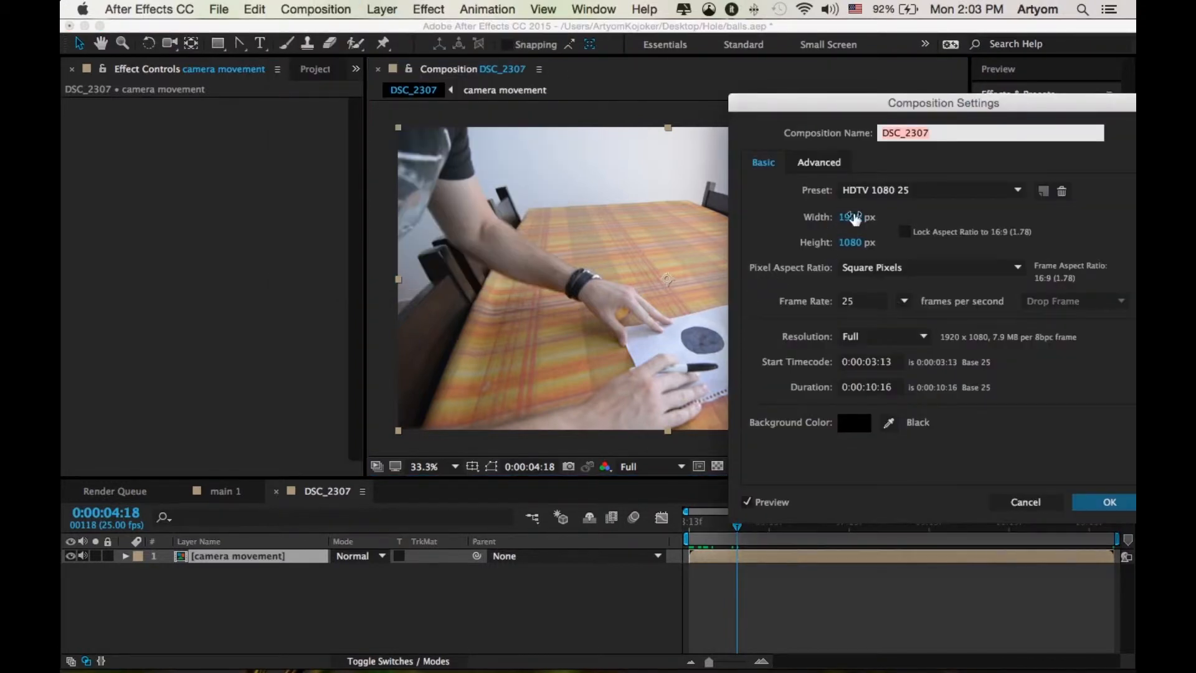
click(860, 217)
text(600)
click(857, 242)
text(600)
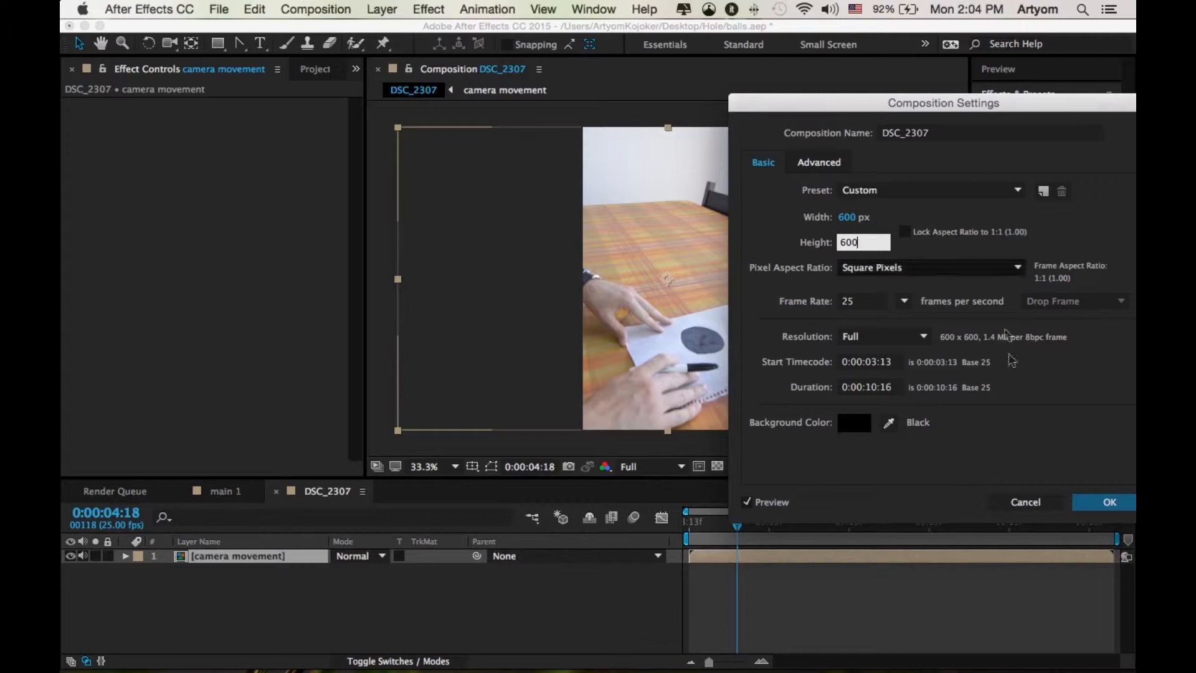
drag(1057, 98, 1000, 95)
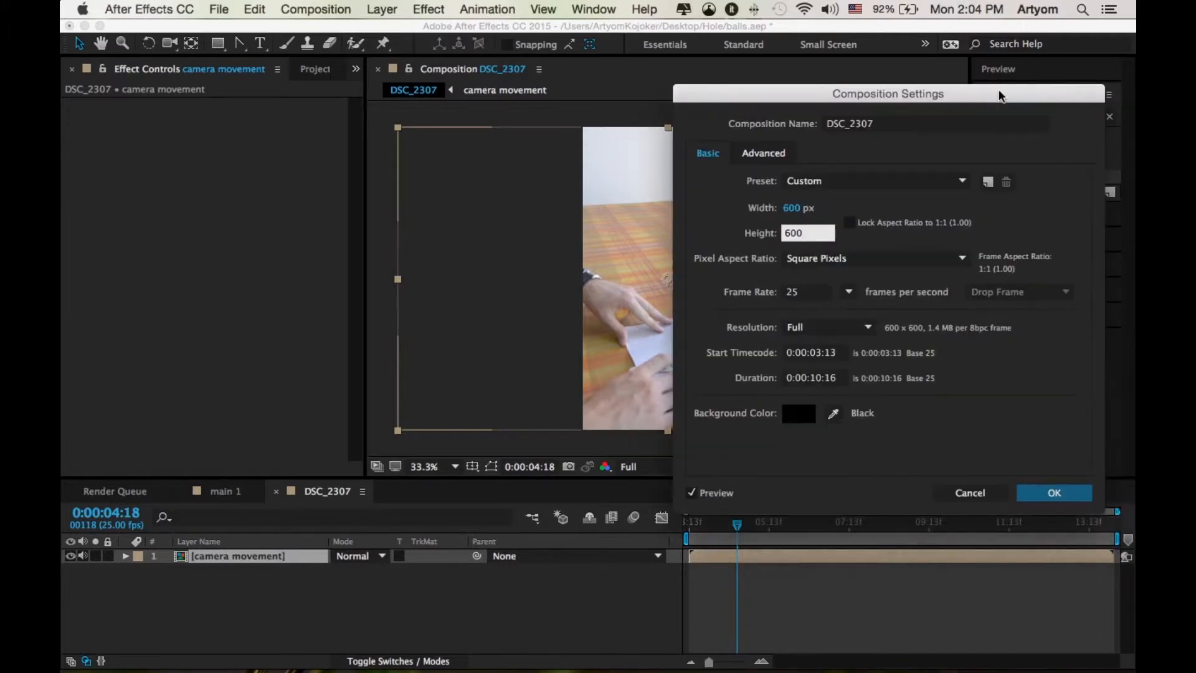
click(1057, 494)
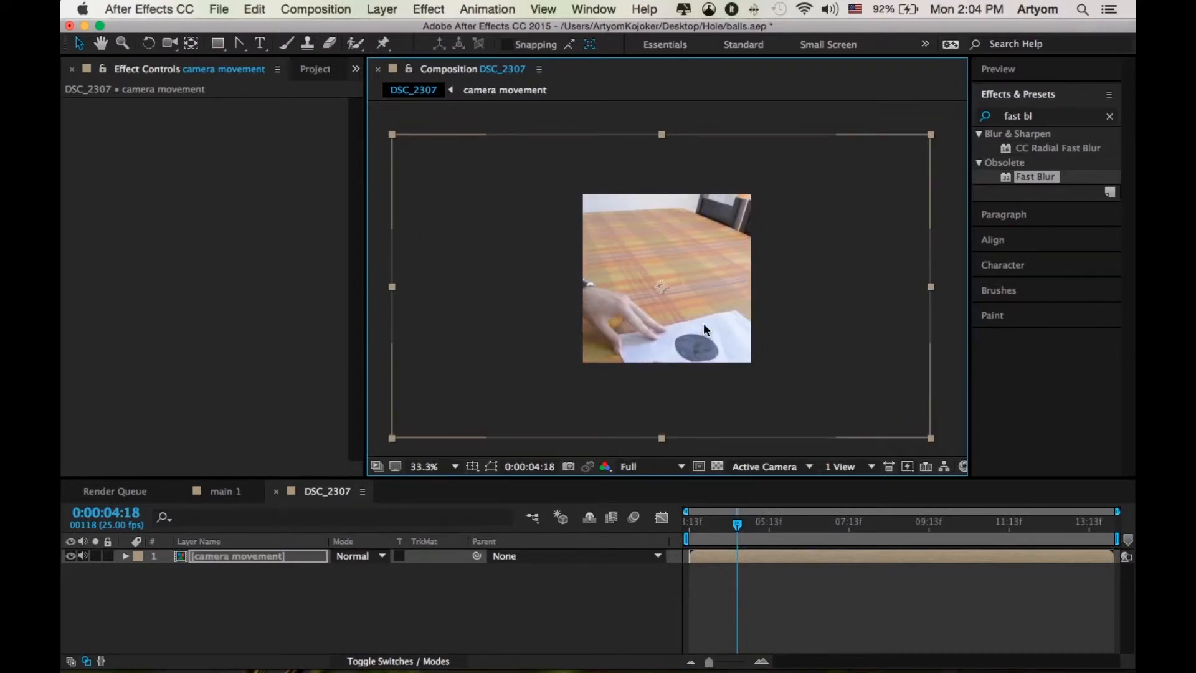
Scale the camera movement layer to 67%, reposition it within the square frame, and return to 0:00:03:13.
key(s)
drag(395, 572, 363, 570)
drag(705, 343, 706, 358)
drag(726, 529, 658, 526)
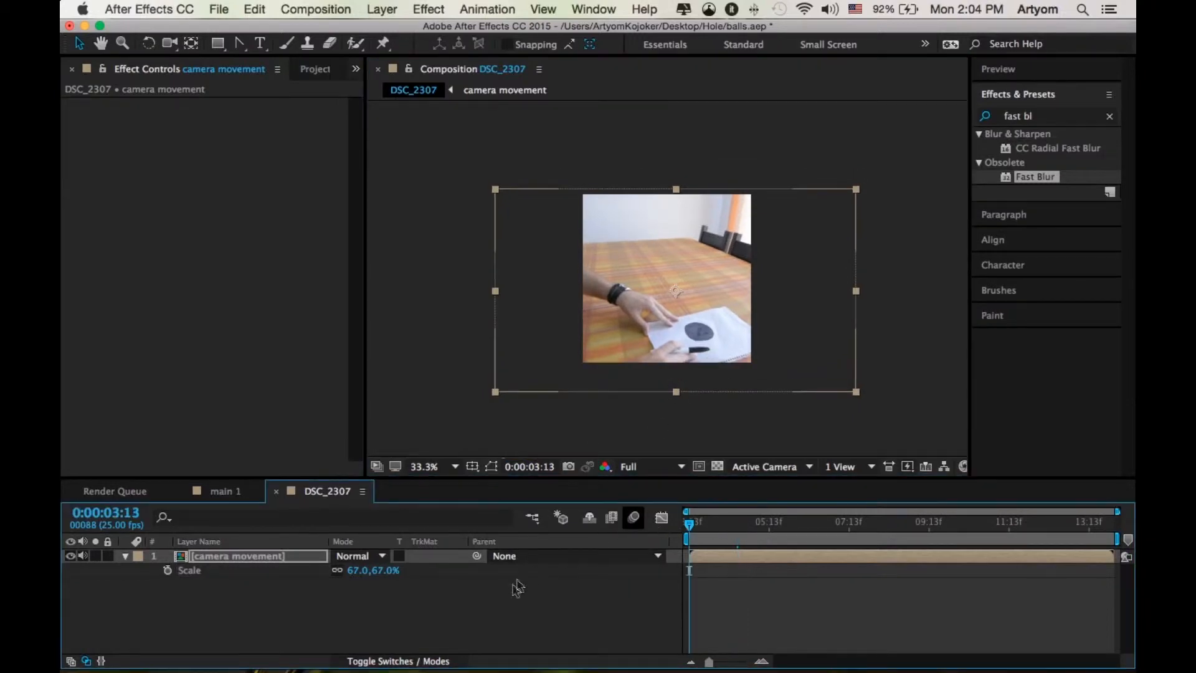
Add a null object to the composition and fit the square frame in the viewer.
right_click(508, 584)
mouse_move(562, 514)
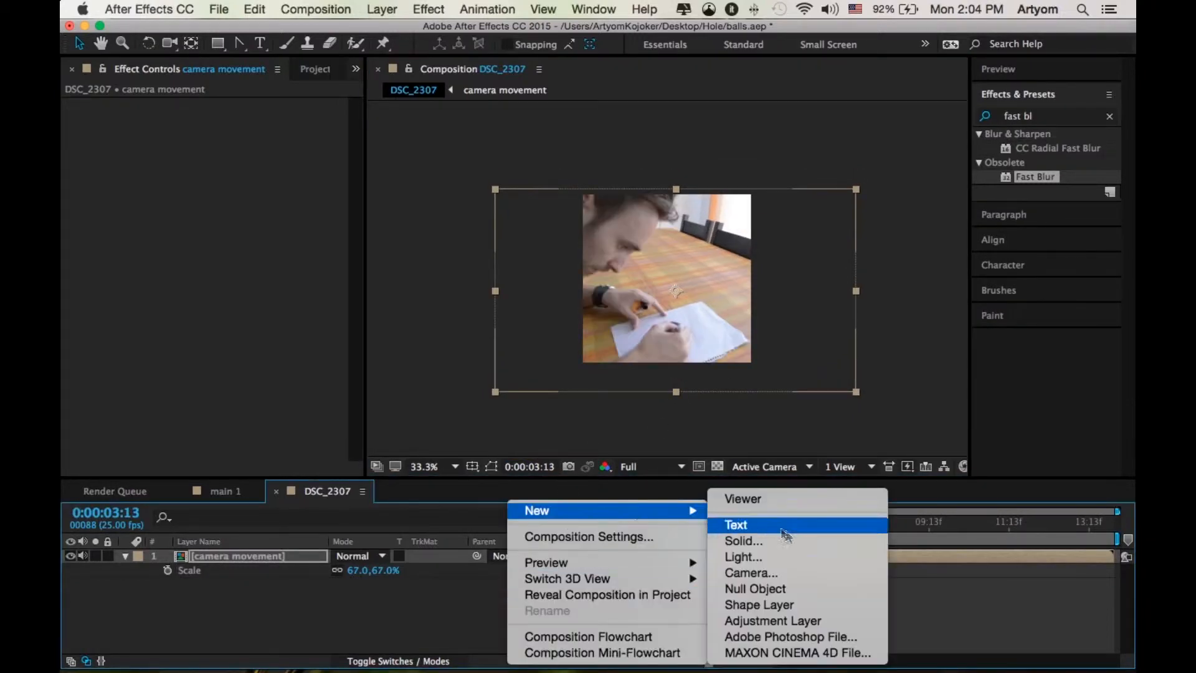
click(769, 588)
click(430, 466)
click(430, 408)
Search the presets for "shake" and apply the Mild camera shake preset to the null object.
click(1059, 117)
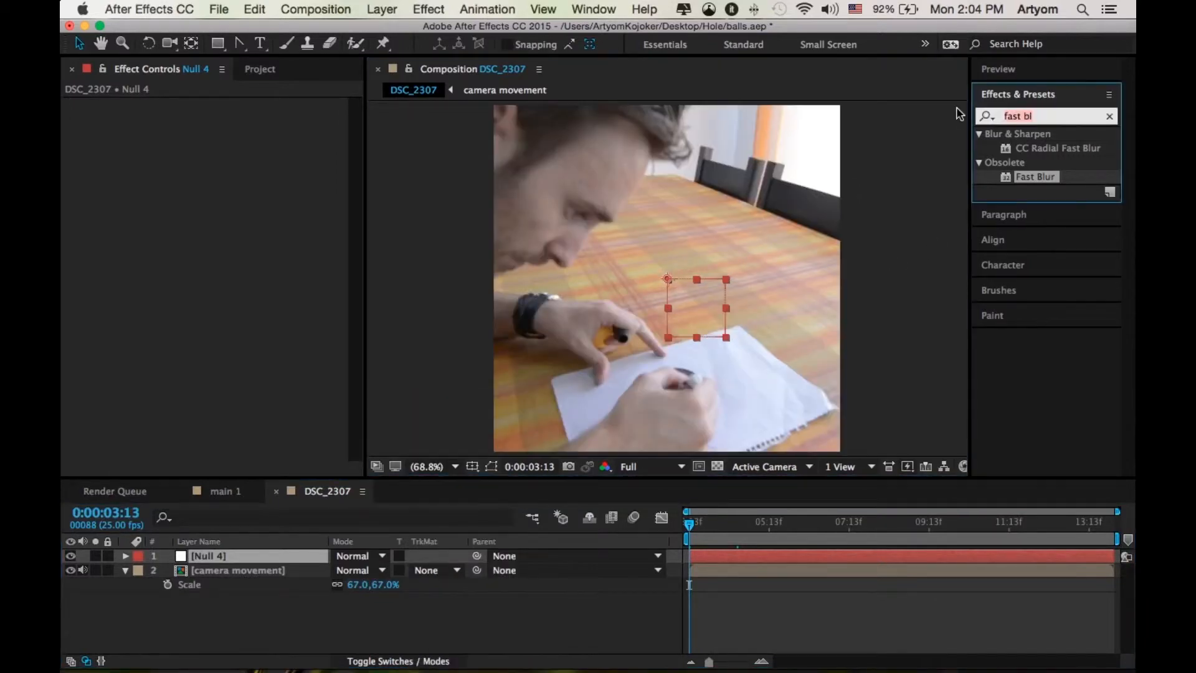
text(vf)
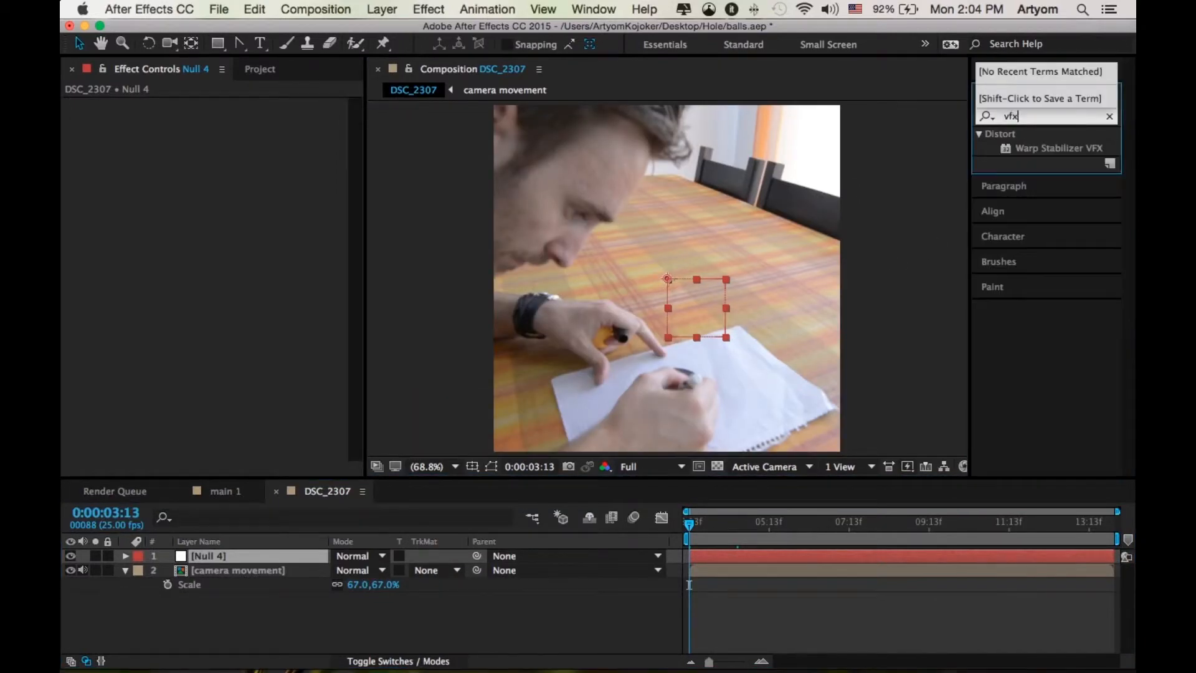
text(x)
key(BackSpace)
key(BackSpace)
key(BackSpace)
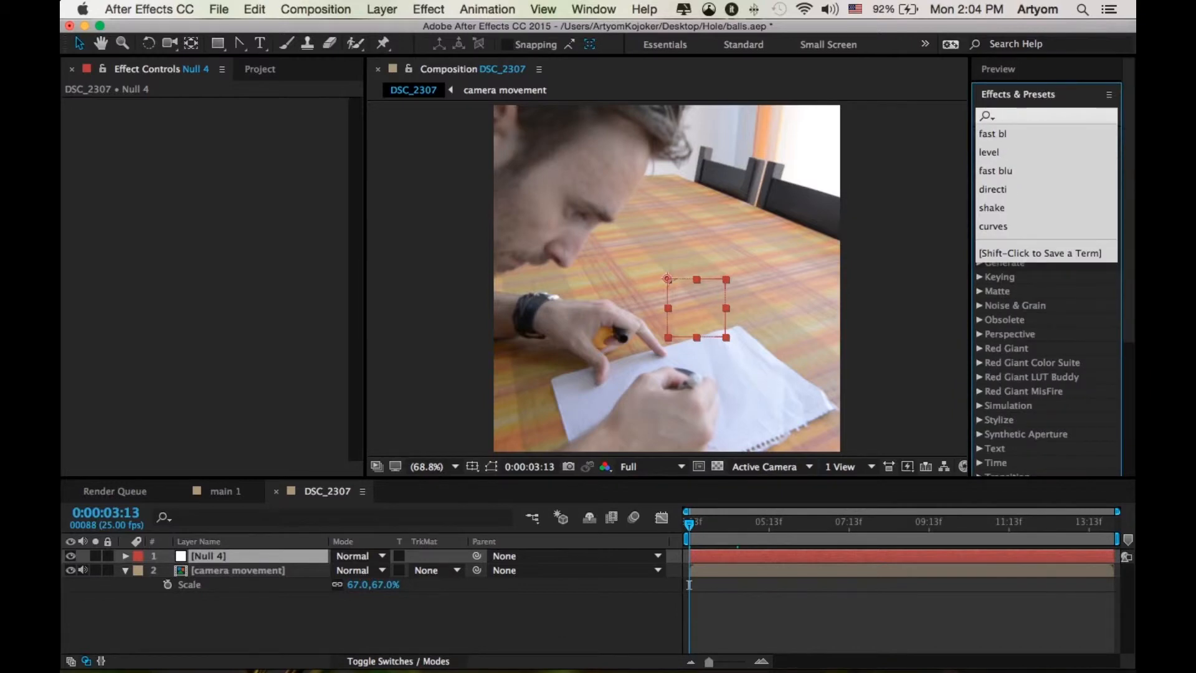
text(shake)
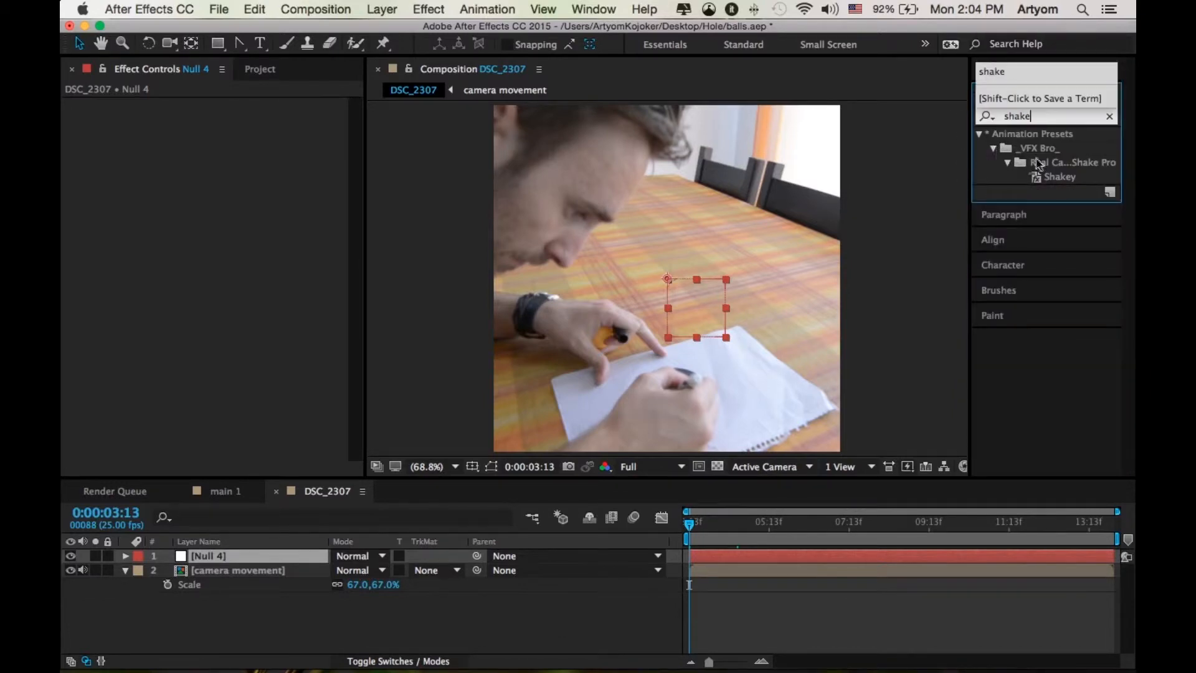
click(1009, 163)
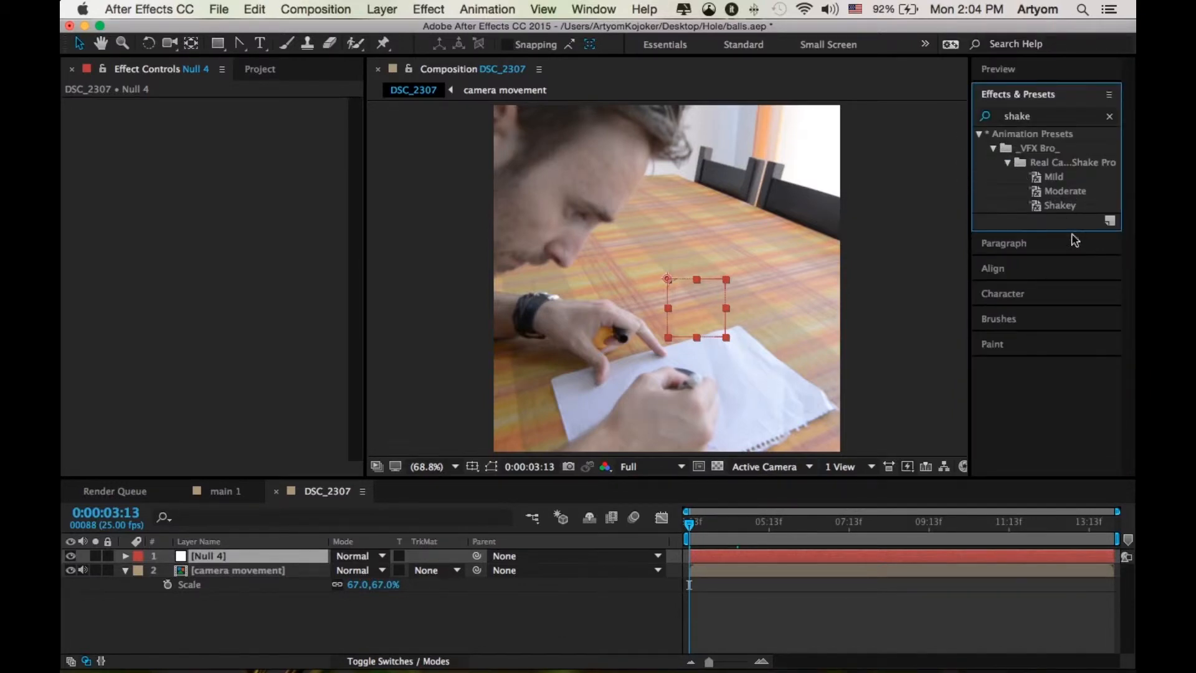
click(1057, 179)
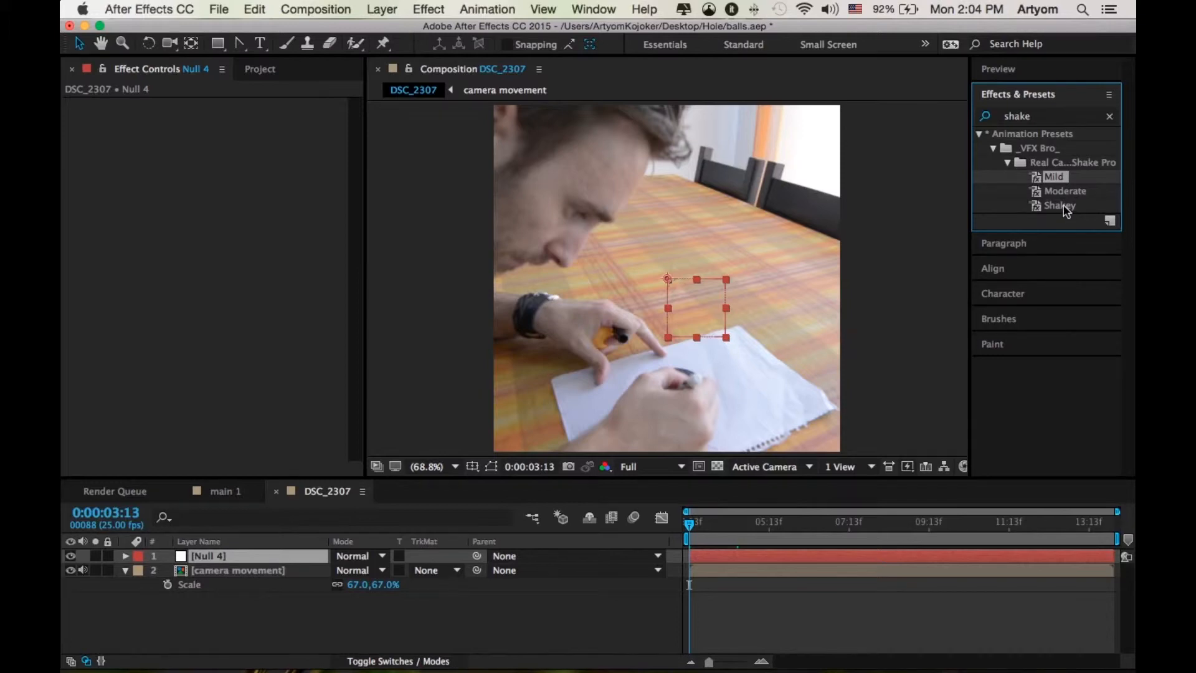
click(1066, 209)
drag(1062, 178, 231, 557)
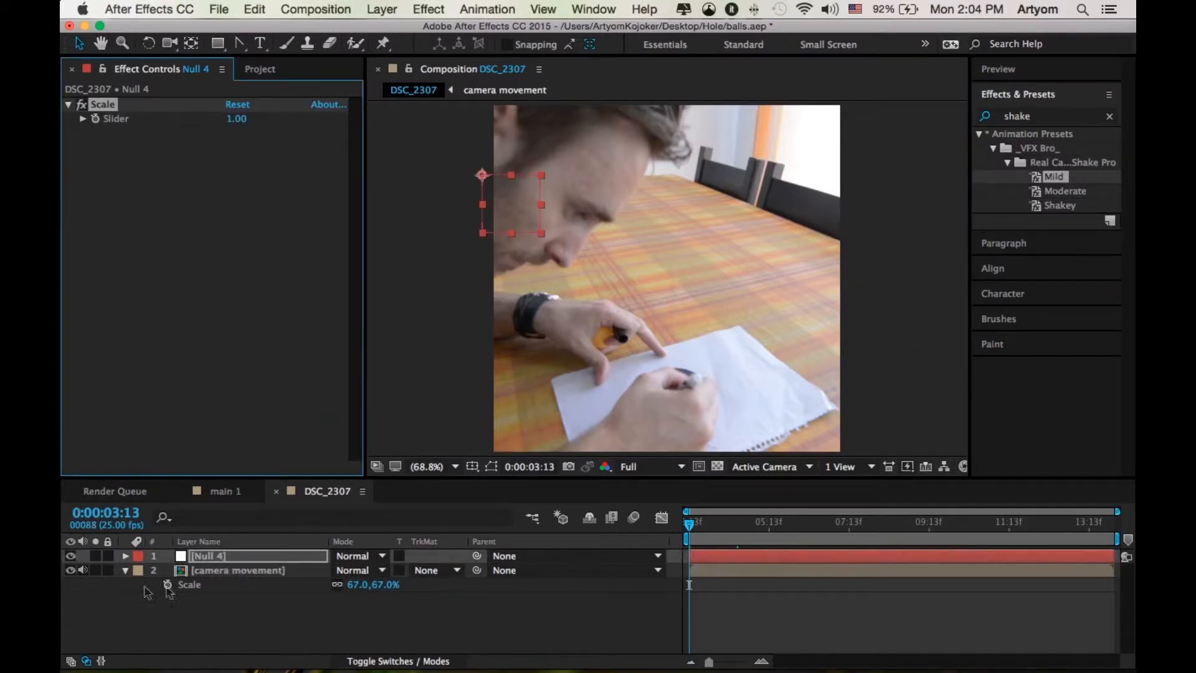
Parent the camera movement layer to the null object and scale it to 116% while checking the shake through the footage.
click(284, 571)
drag(477, 570, 269, 556)
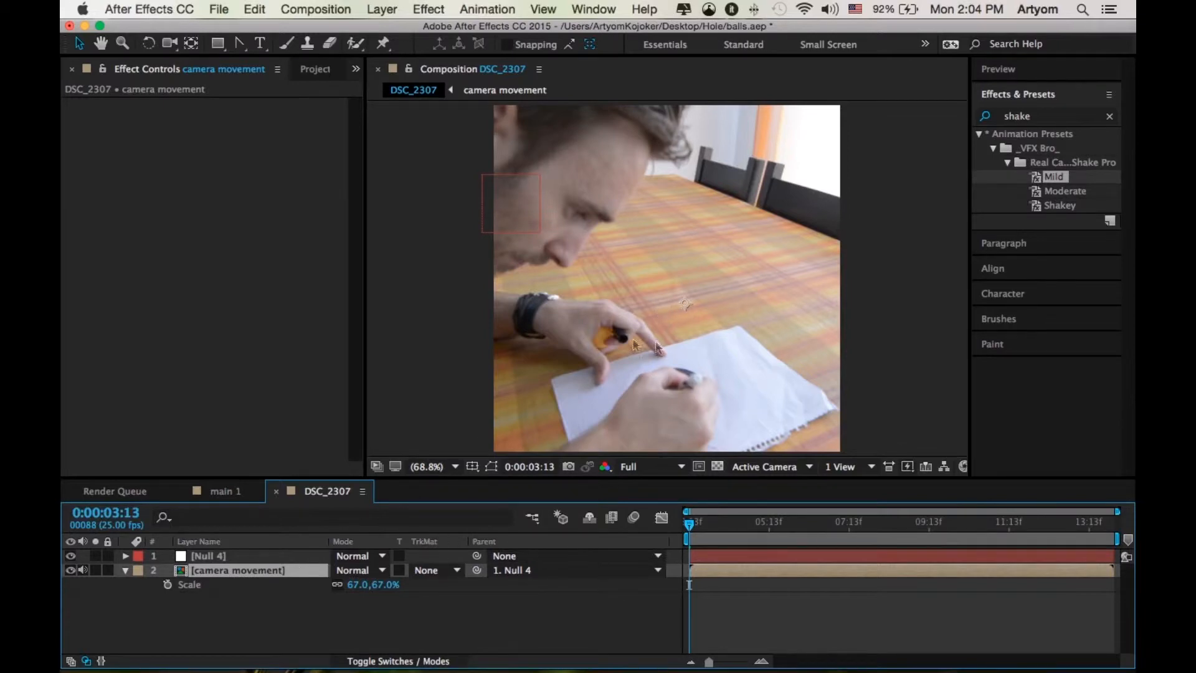
drag(689, 524, 918, 525)
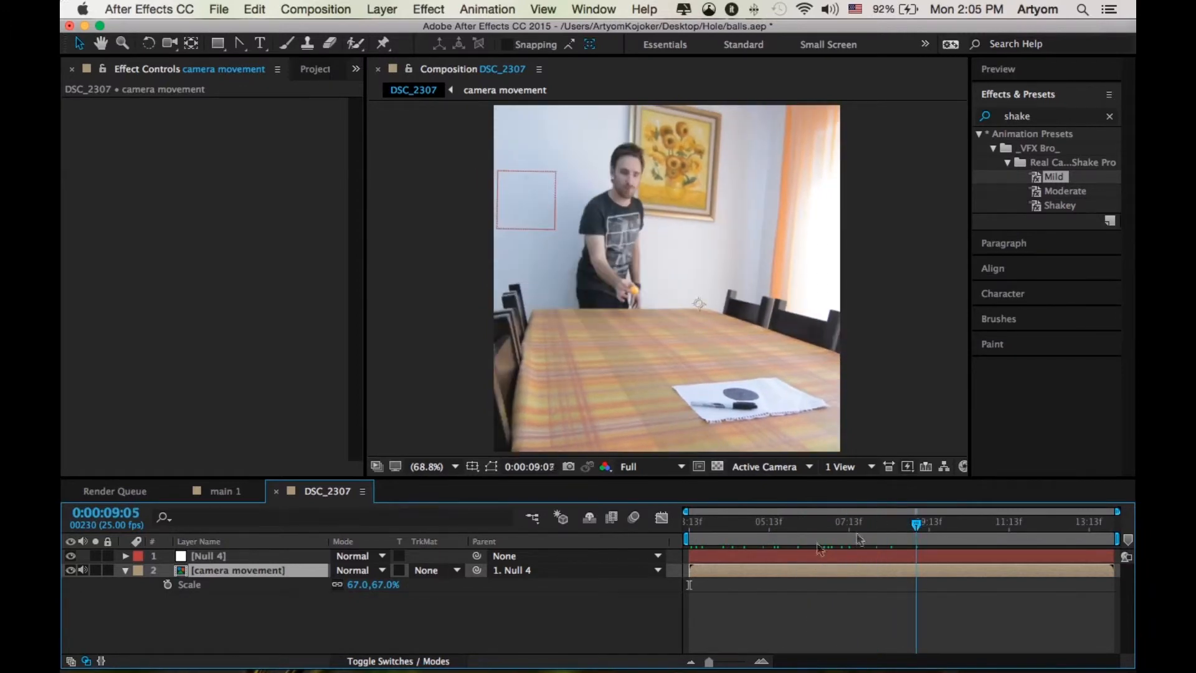
drag(377, 587, 416, 588)
drag(917, 525, 876, 523)
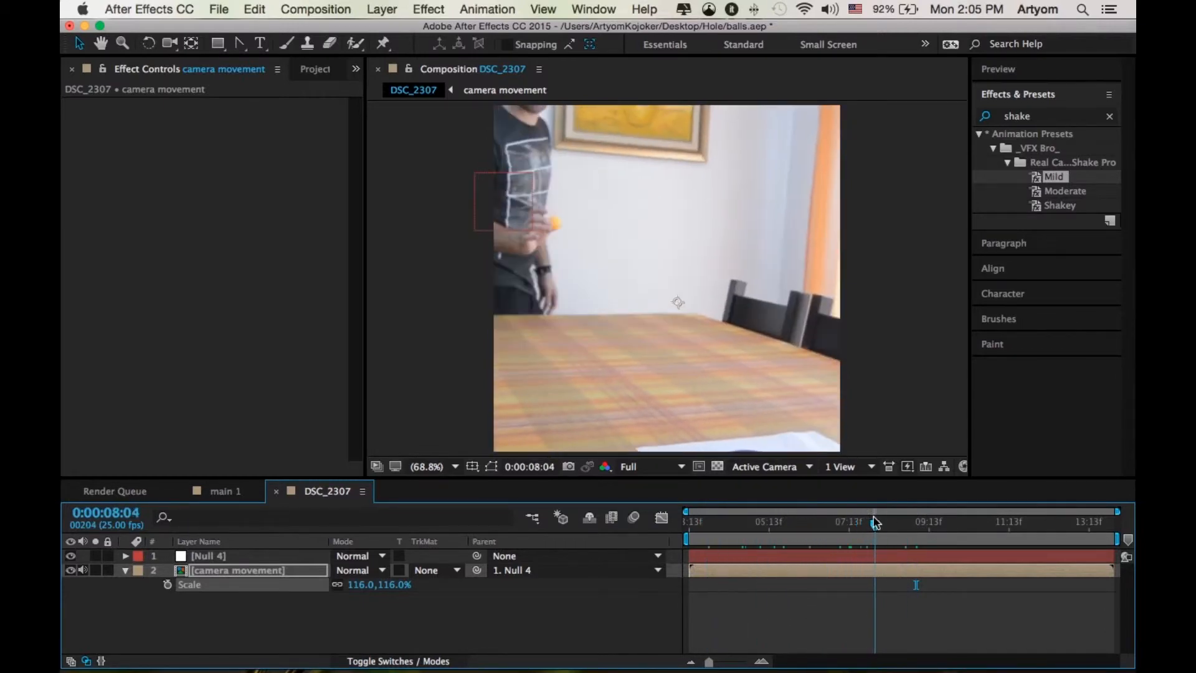
Examine the position and rotation keyframes that the shake preset placed on the null object.
click(226, 553)
key(u)
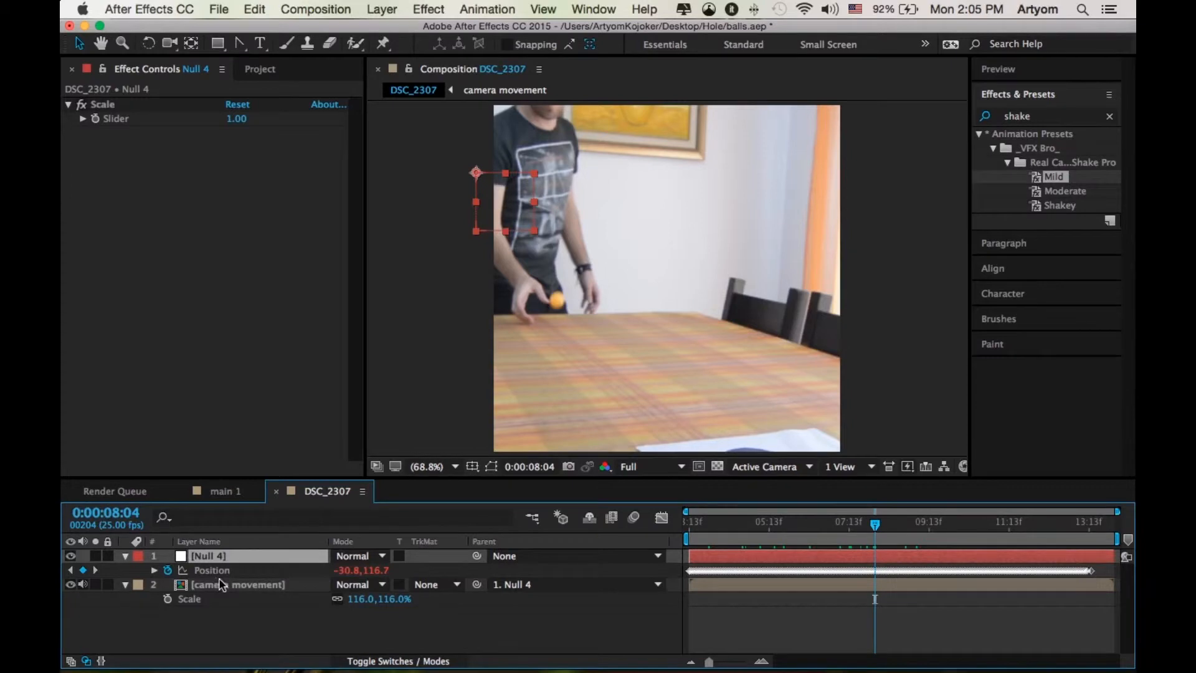
key(shift+r)
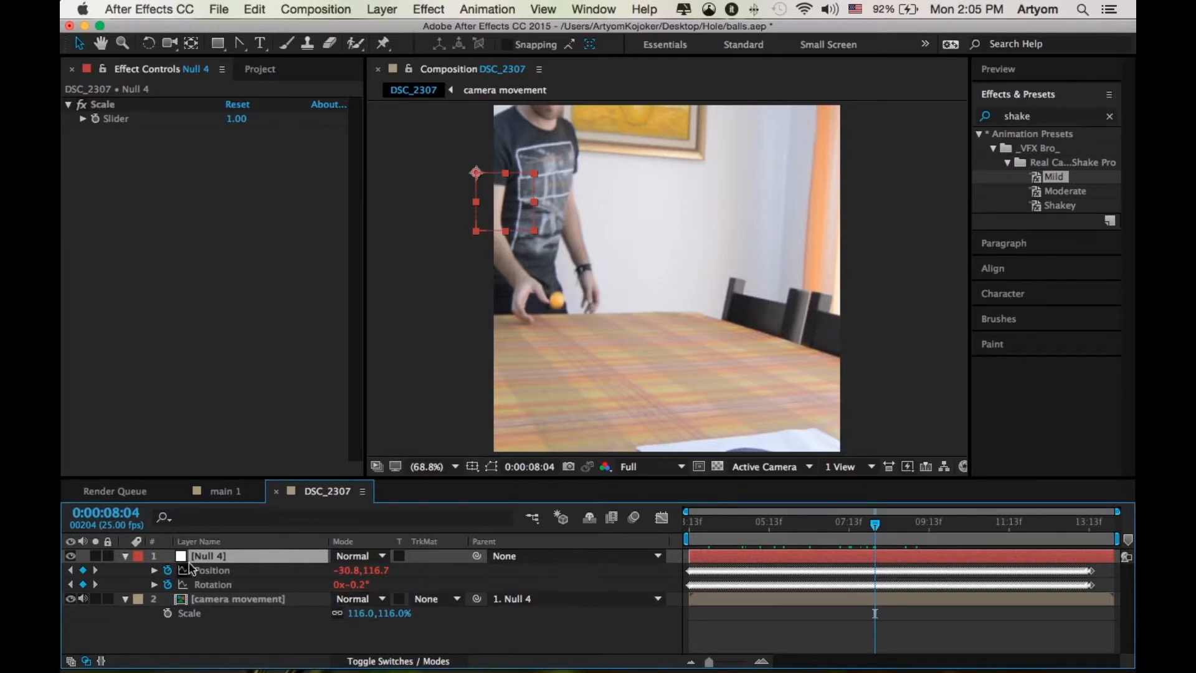
key(u)
click(241, 573)
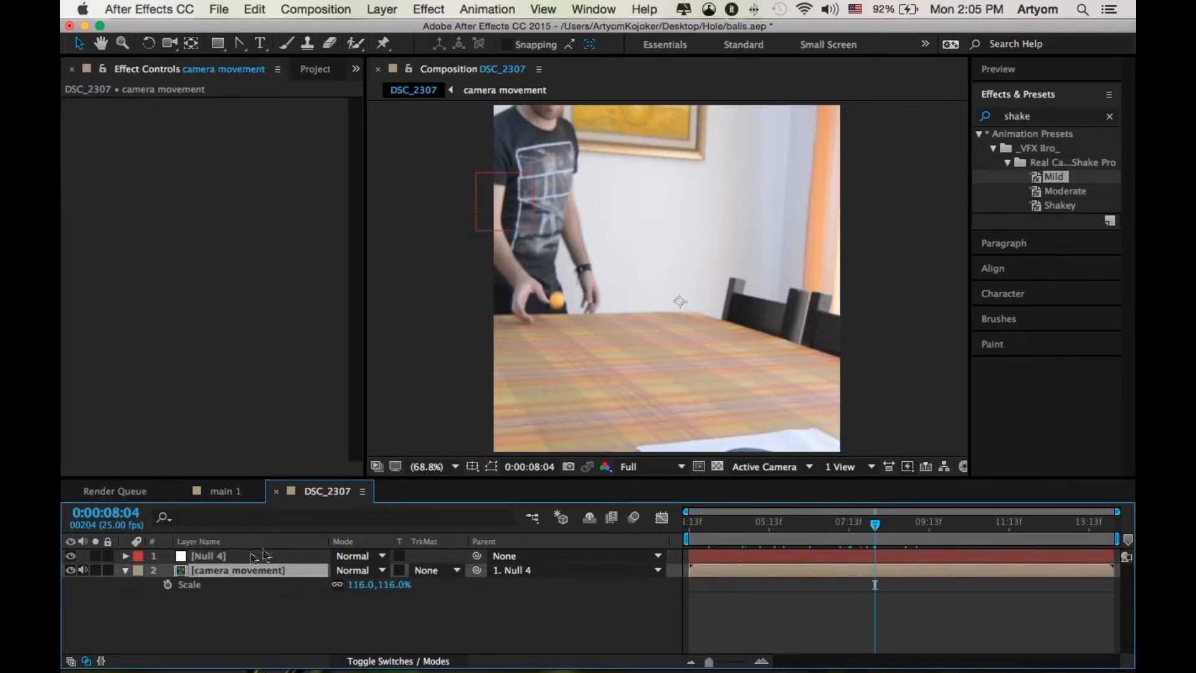
click(788, 555)
key(u)
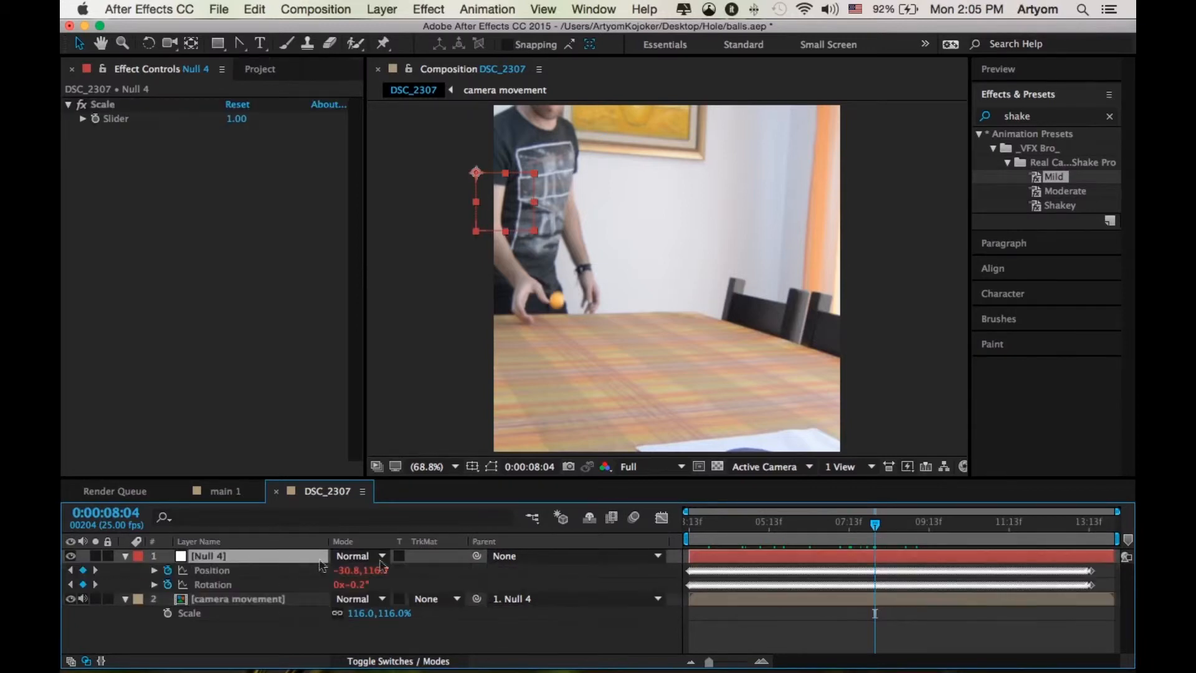
key(u)
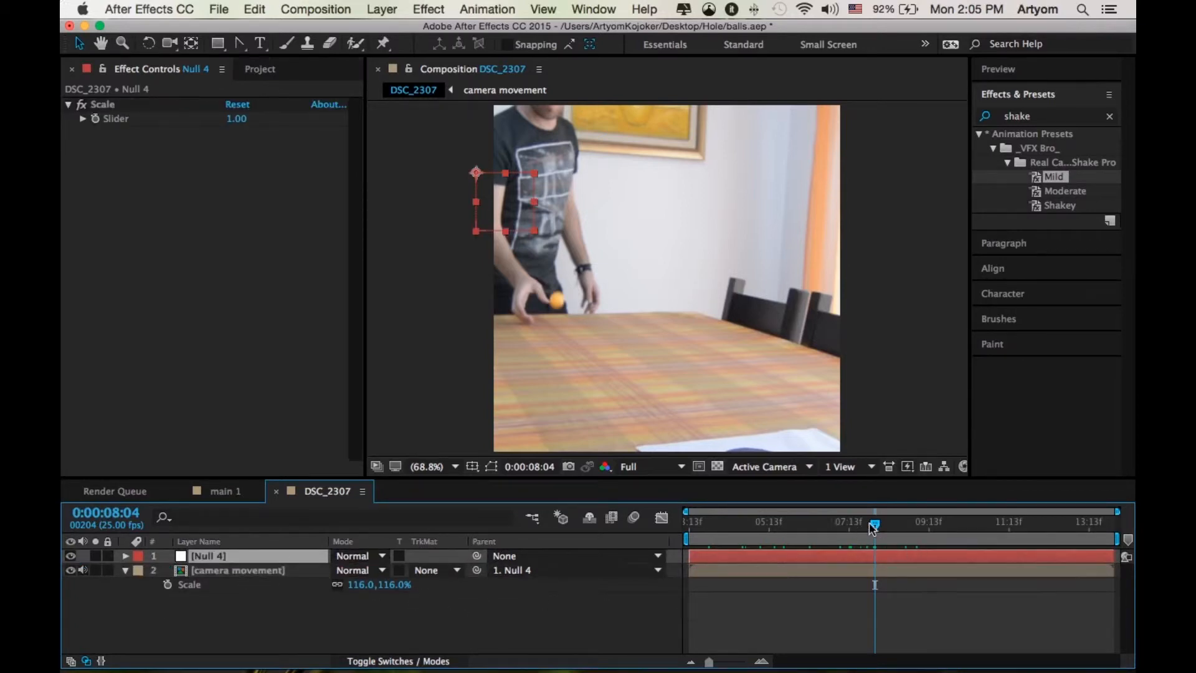
Scale the camera movement layer to 83% and shift it upward at 0:00:03:13 to frame the drawing hands.
drag(876, 528, 782, 526)
click(428, 467)
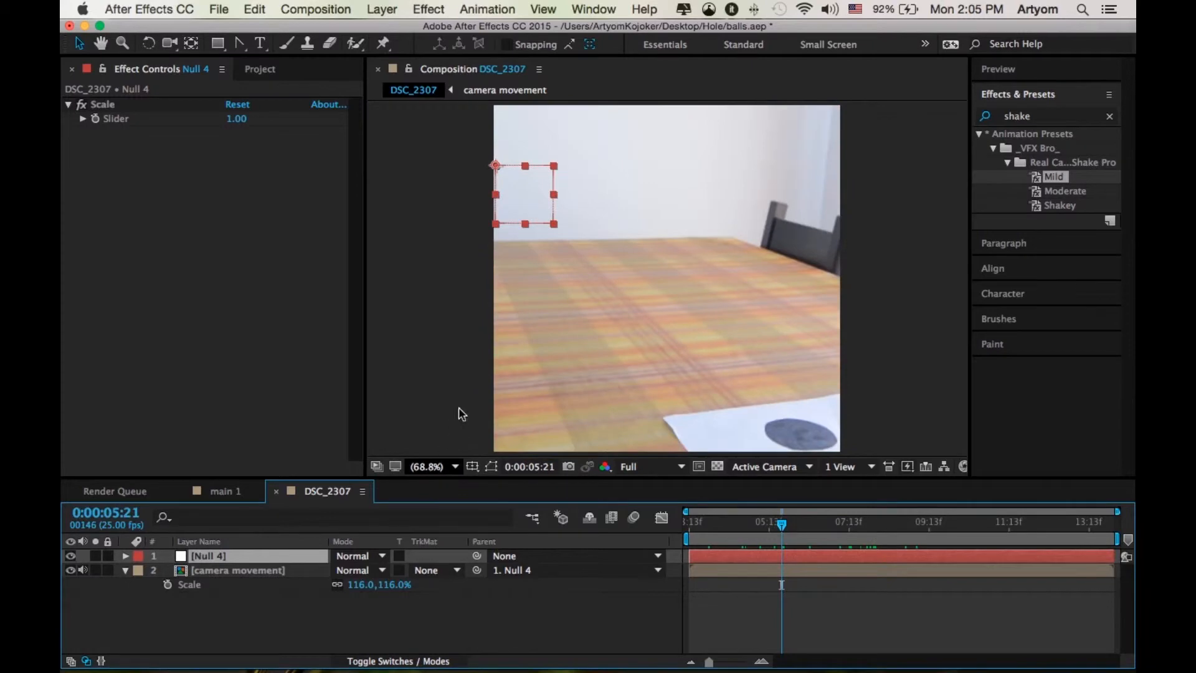
click(456, 408)
click(262, 571)
key(u)
key(s)
drag(369, 585, 367, 587)
drag(778, 526, 689, 524)
drag(757, 397, 759, 335)
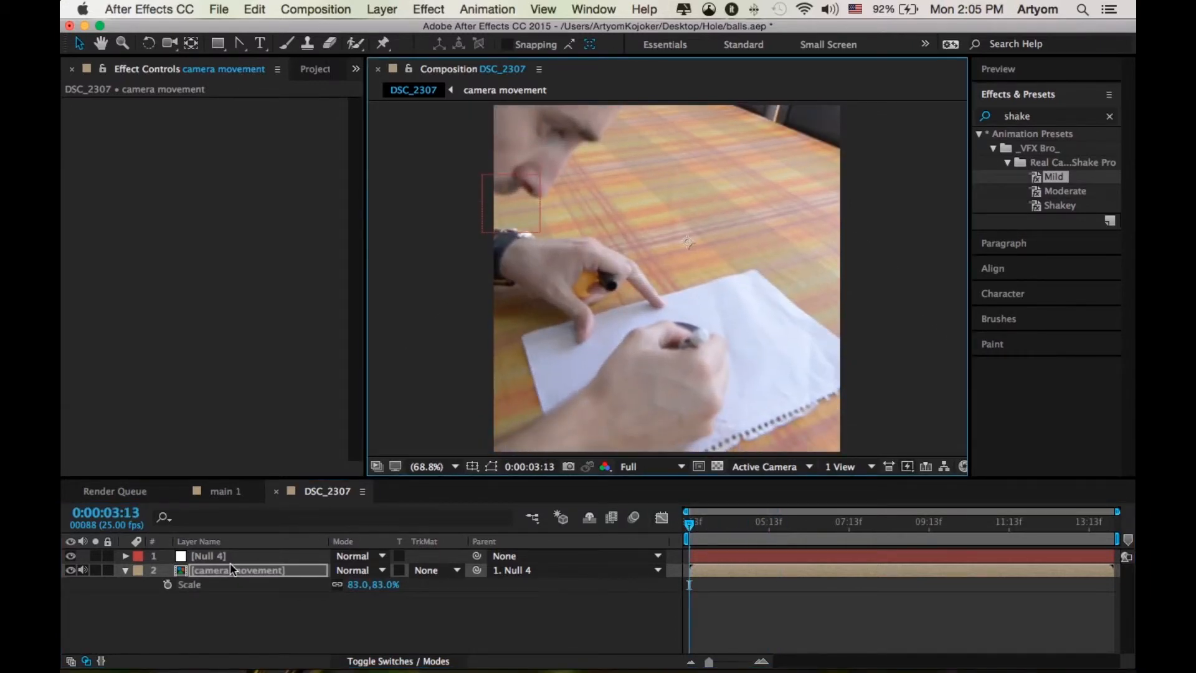
Start position and scale keyframes on the camera movement layer at 0:00:03:13 and display both properties.
key(p)
click(168, 585)
key(s)
click(168, 586)
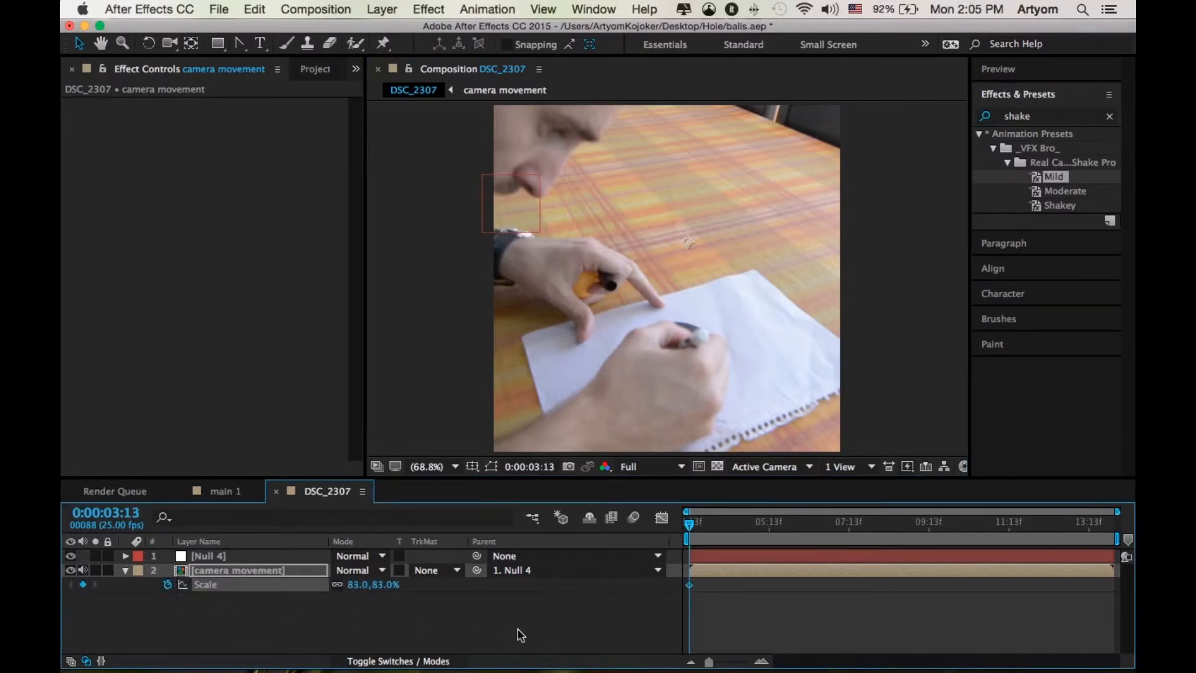
key(shift+p)
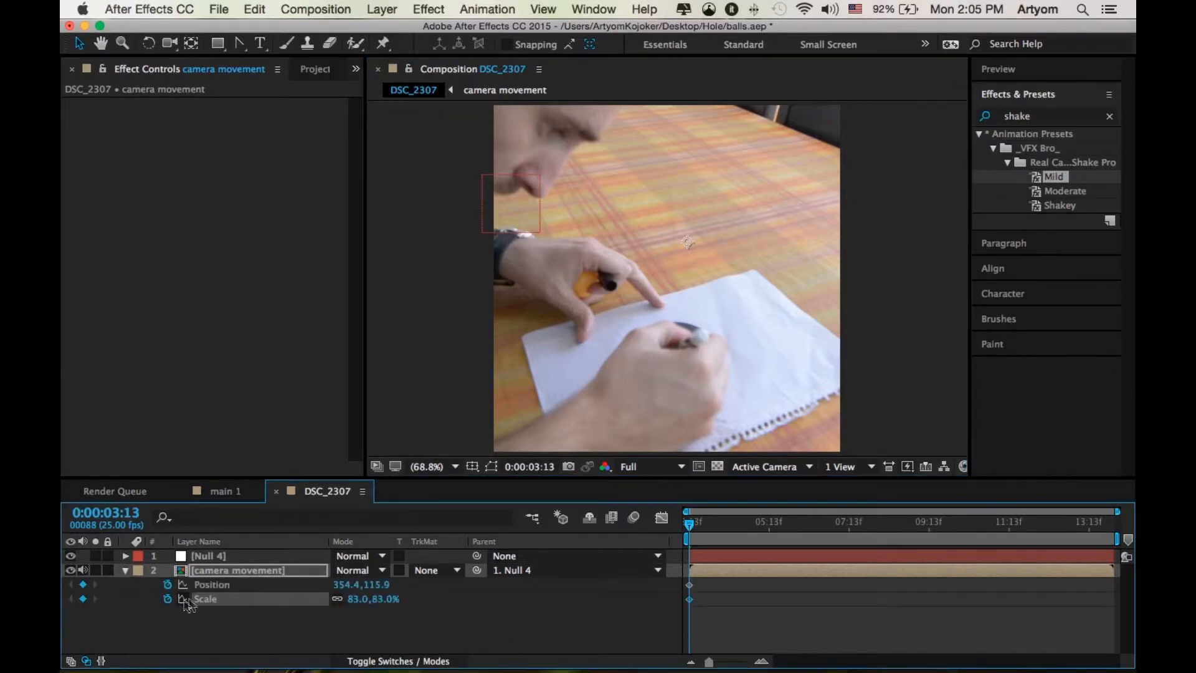
Hold the framing with position and scale keyframes, and at 0:00:07:16 set scale to 63% and position to 355.9,198.7.
drag(691, 530, 855, 528)
click(83, 598)
click(83, 585)
mouse_move(383, 601)
mouse_down()
mouse_move(399, 600)
mouse_move(367, 600)
mouse_up()
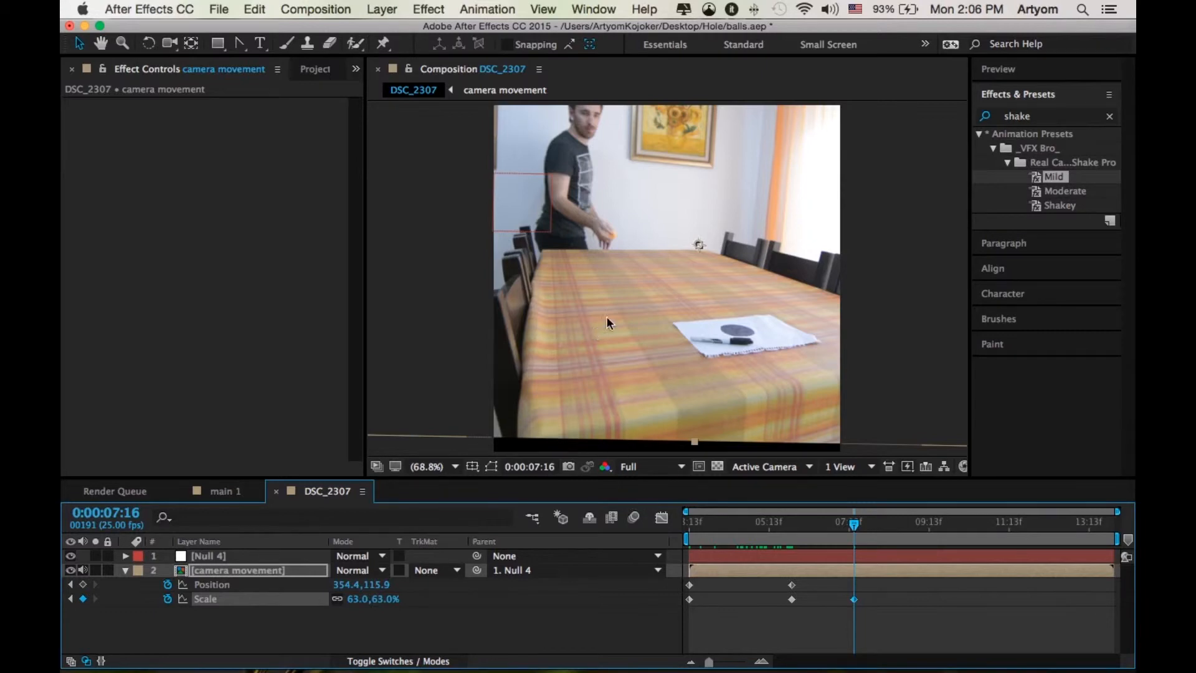
drag(623, 303, 685, 334)
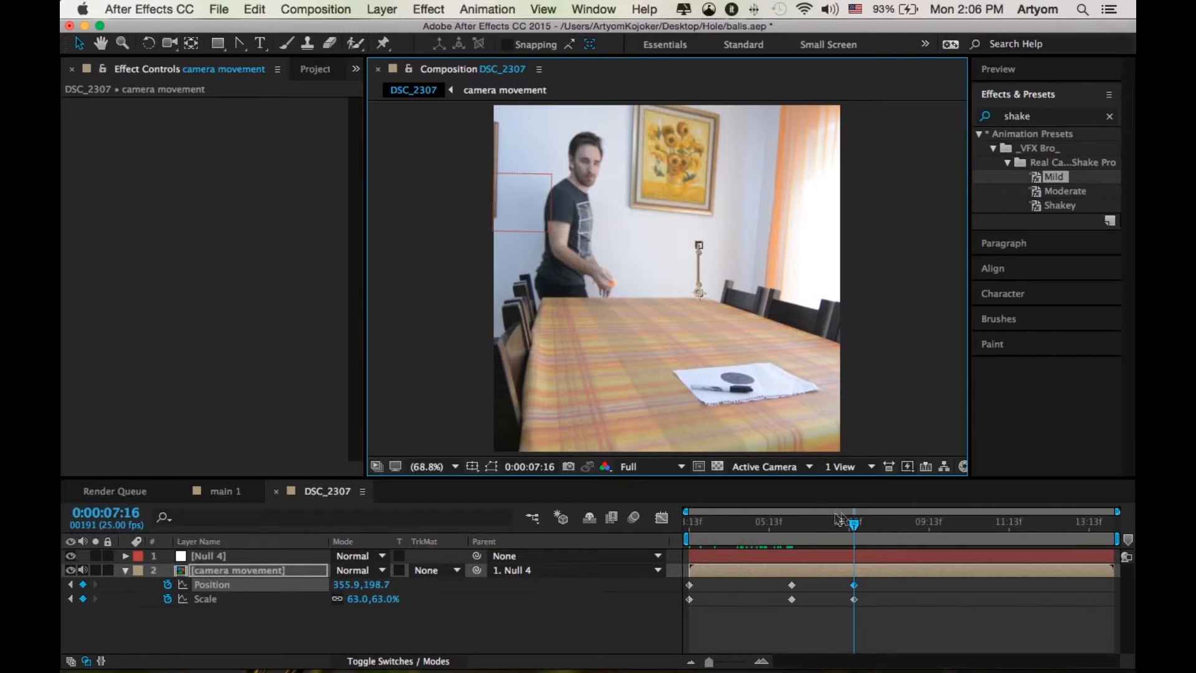
Hold the position with a keyframe at 0:00:09:14 and shift the layer left to 232.4,196.5 at 0:00:10:10.
mouse_move(848, 522)
mouse_down()
mouse_move(793, 526)
mouse_move(947, 526)
mouse_move(688, 529)
mouse_move(1066, 530)
mouse_move(757, 529)
mouse_move(857, 529)
mouse_up()
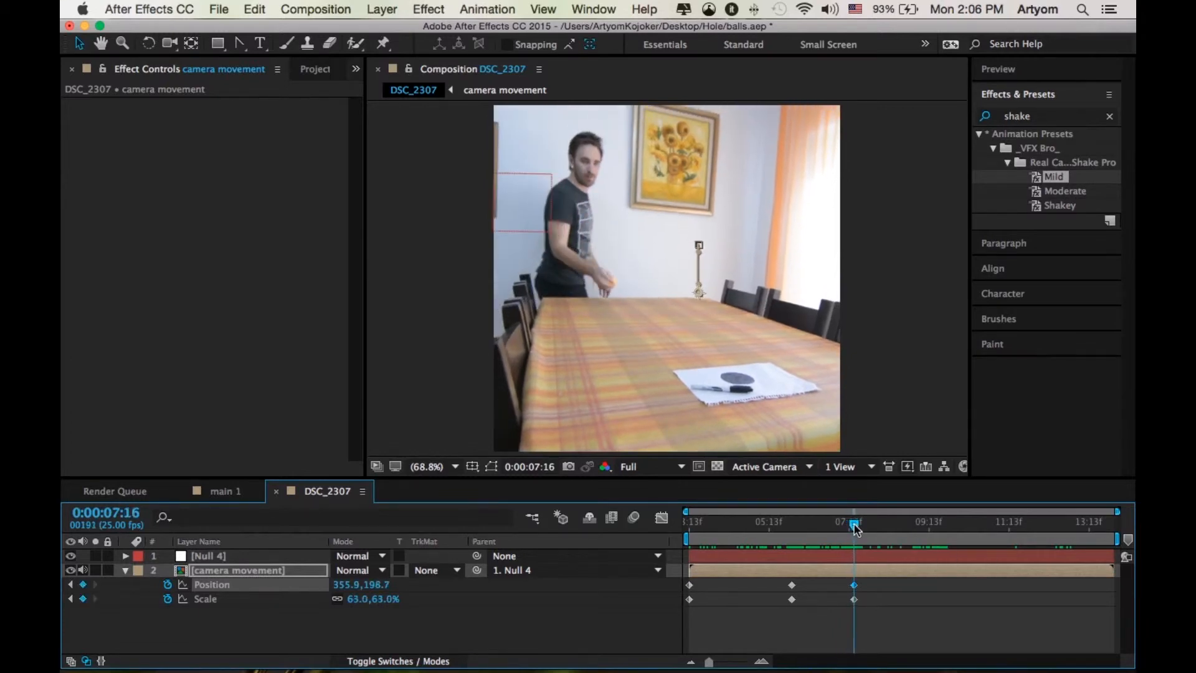
drag(858, 529, 861, 528)
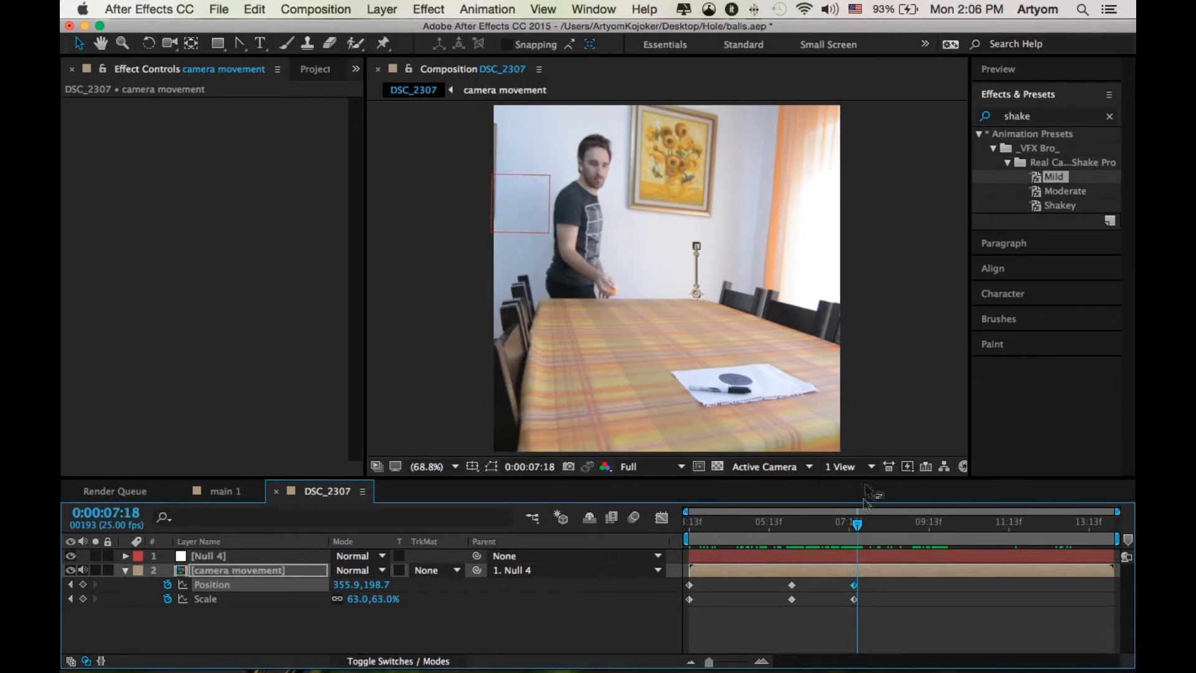
drag(859, 527, 931, 529)
click(82, 585)
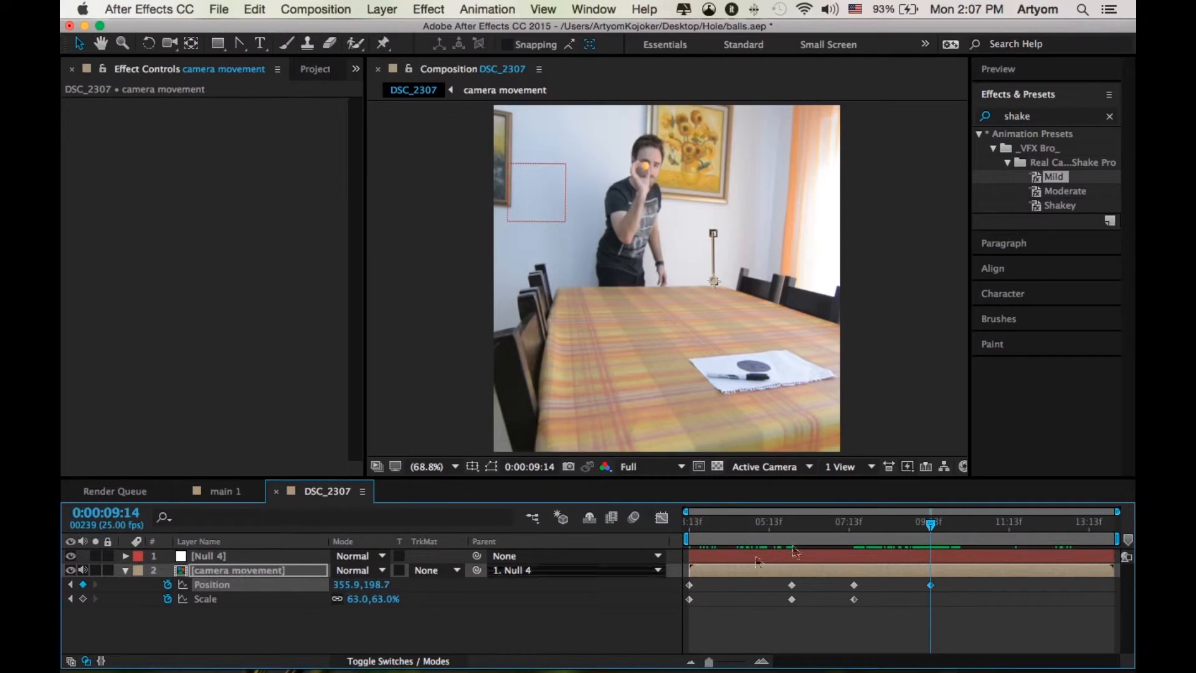
drag(935, 526, 965, 525)
drag(868, 375, 794, 377)
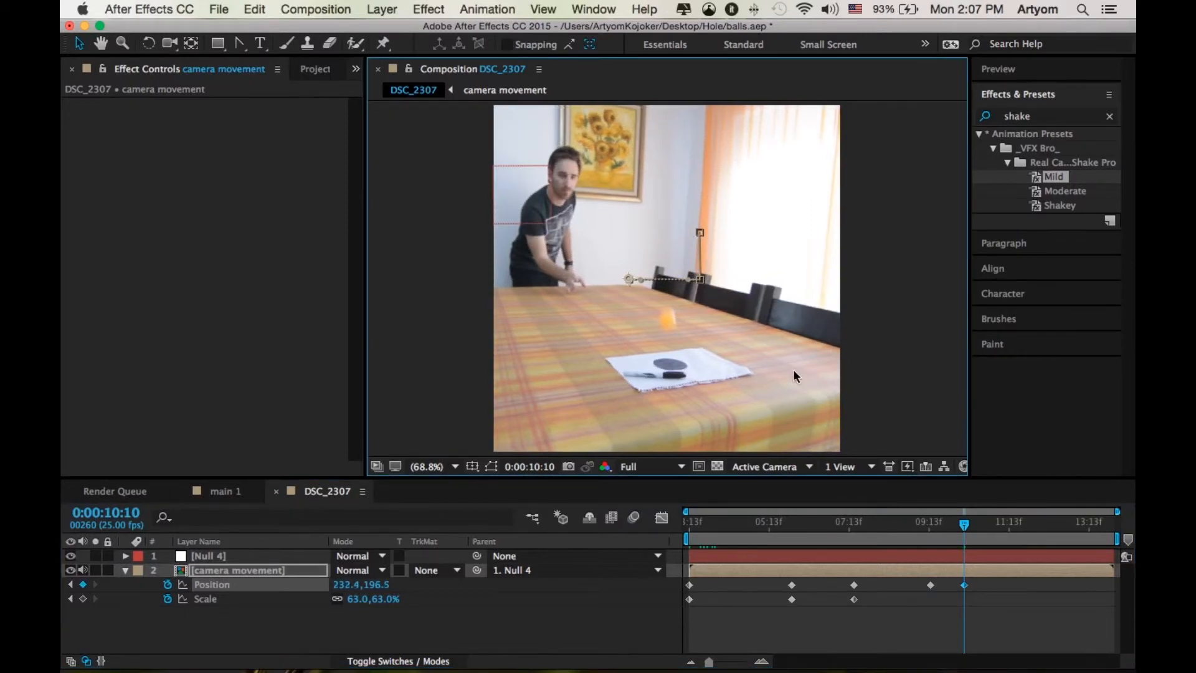
Apply Easy Ease to all position and scale keyframes of the camera movement layer and play the composition from its start.
drag(964, 525, 968, 529)
drag(983, 580, 689, 606)
mouse_move(690, 605)
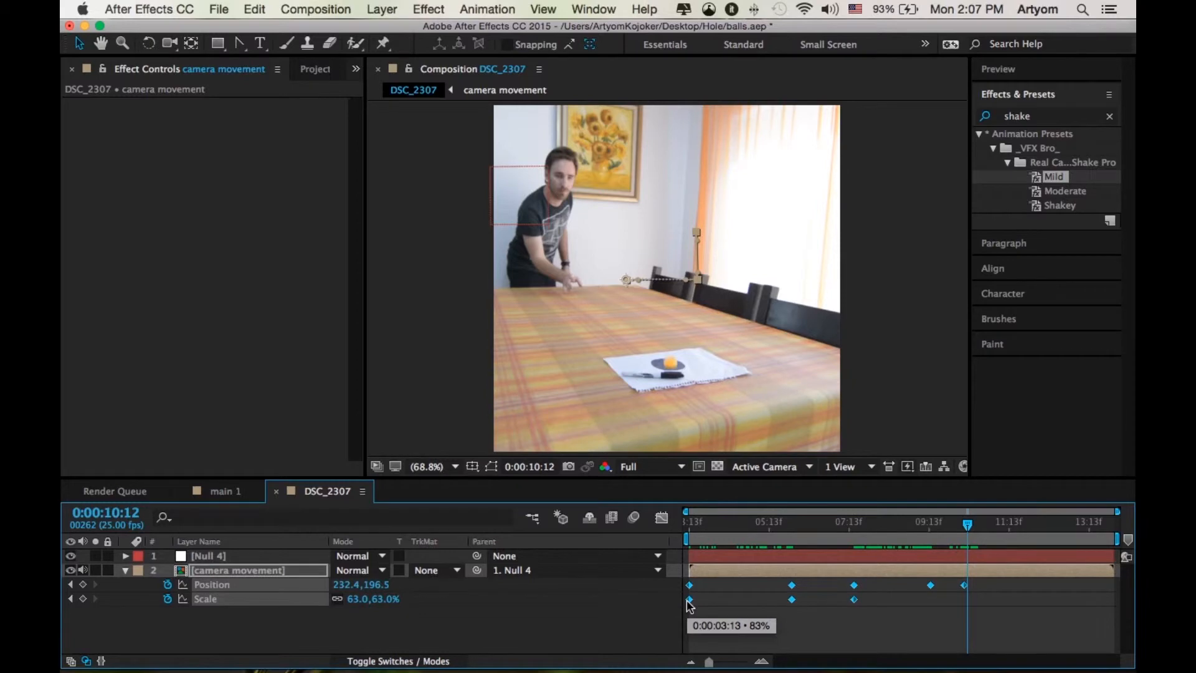
key(F9)
drag(716, 527, 686, 531)
click(610, 640)
key(space)
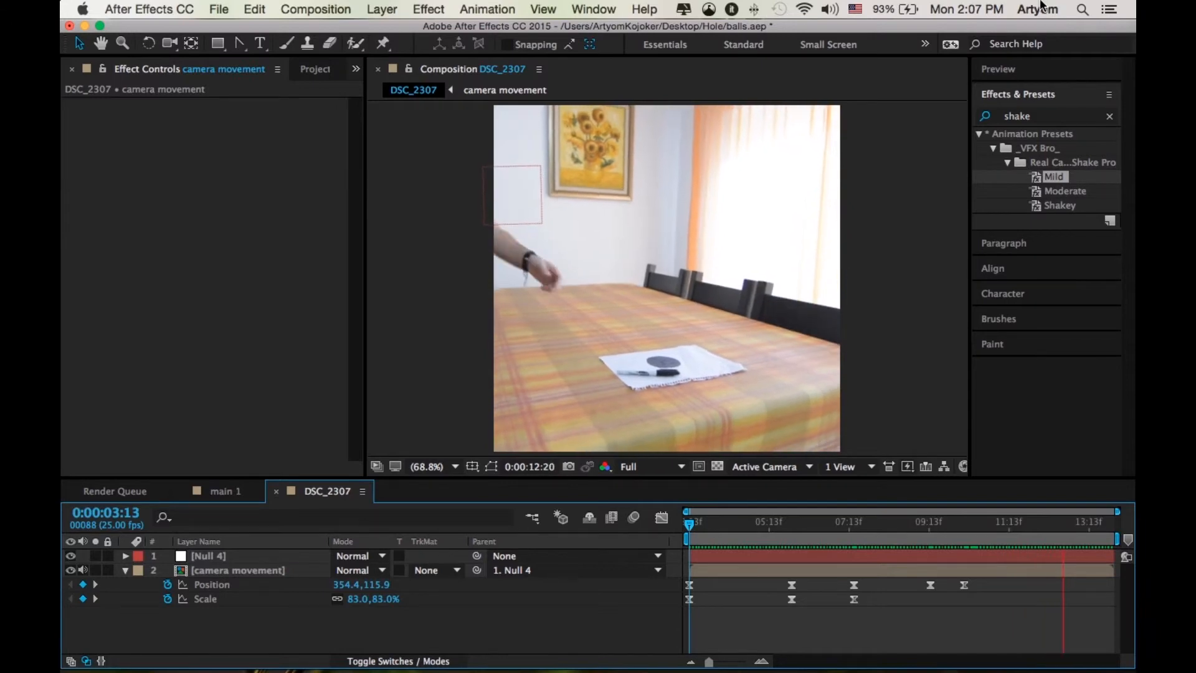
Display the audio waveform of the camera movement layer and move the current time to 0:00:10:18.
key(space)
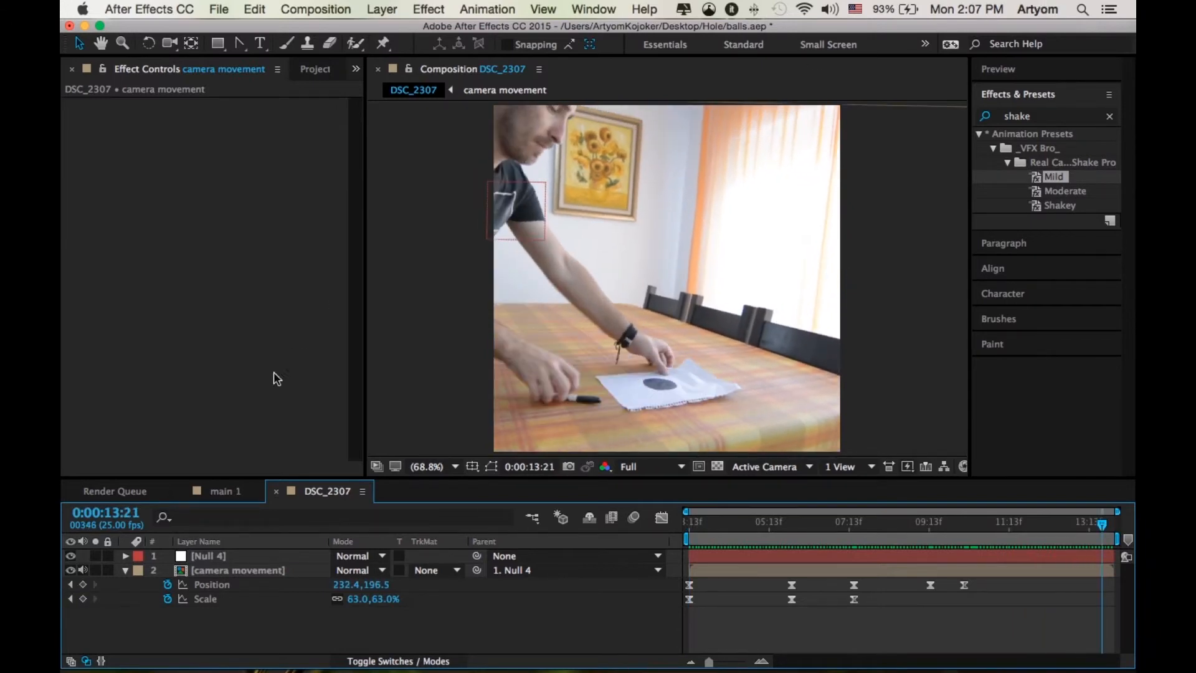
click(125, 571)
drag(1102, 524, 1047, 526)
click(1020, 569)
key(l)
key(l)
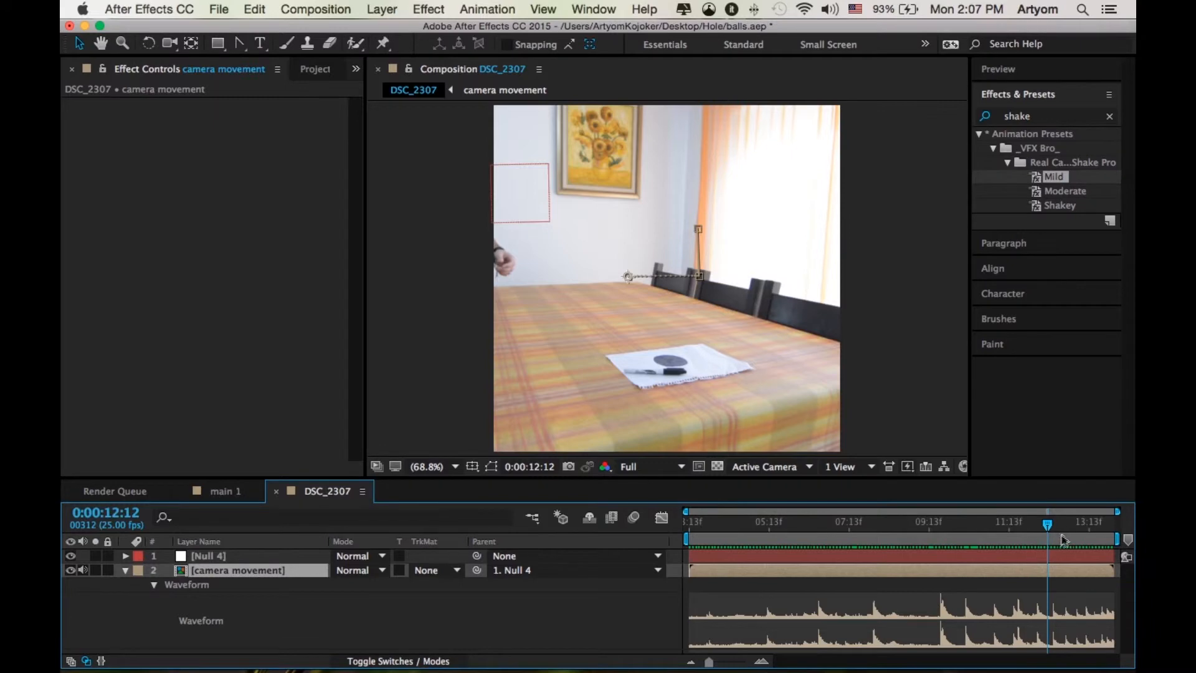
drag(1050, 528, 972, 527)
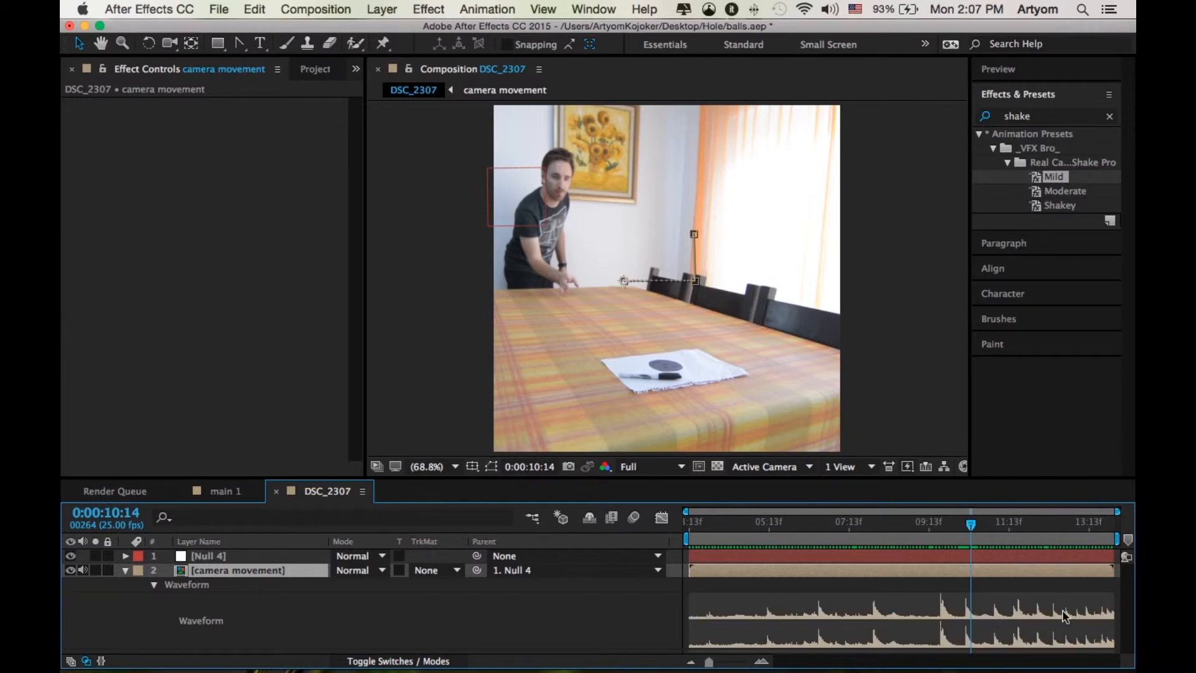
mouse_move(971, 525)
mouse_down()
mouse_move(934, 527)
mouse_move(974, 526)
mouse_up()
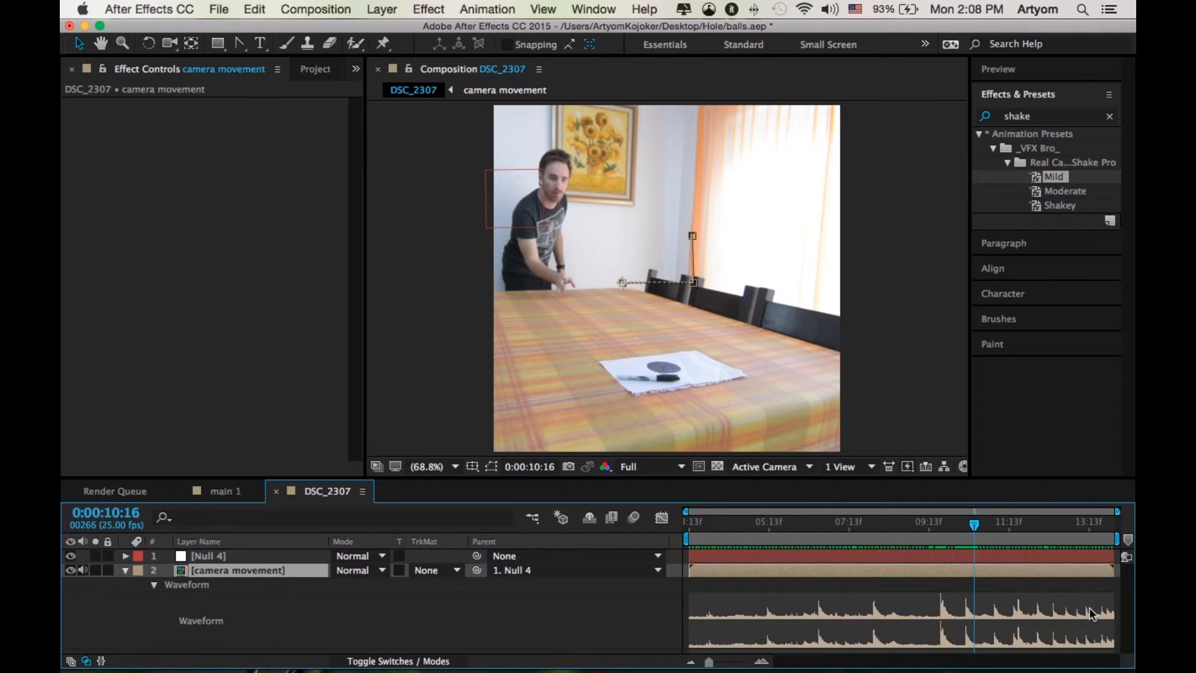
drag(975, 526, 977, 527)
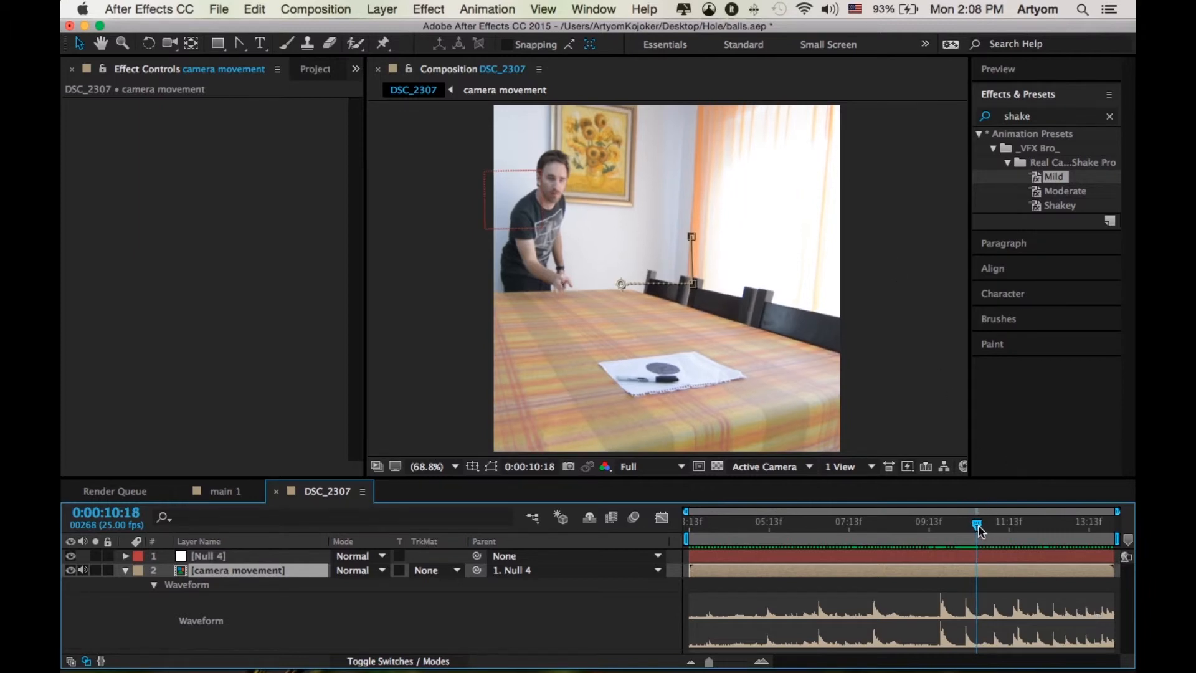
mouse_move(936, 59)
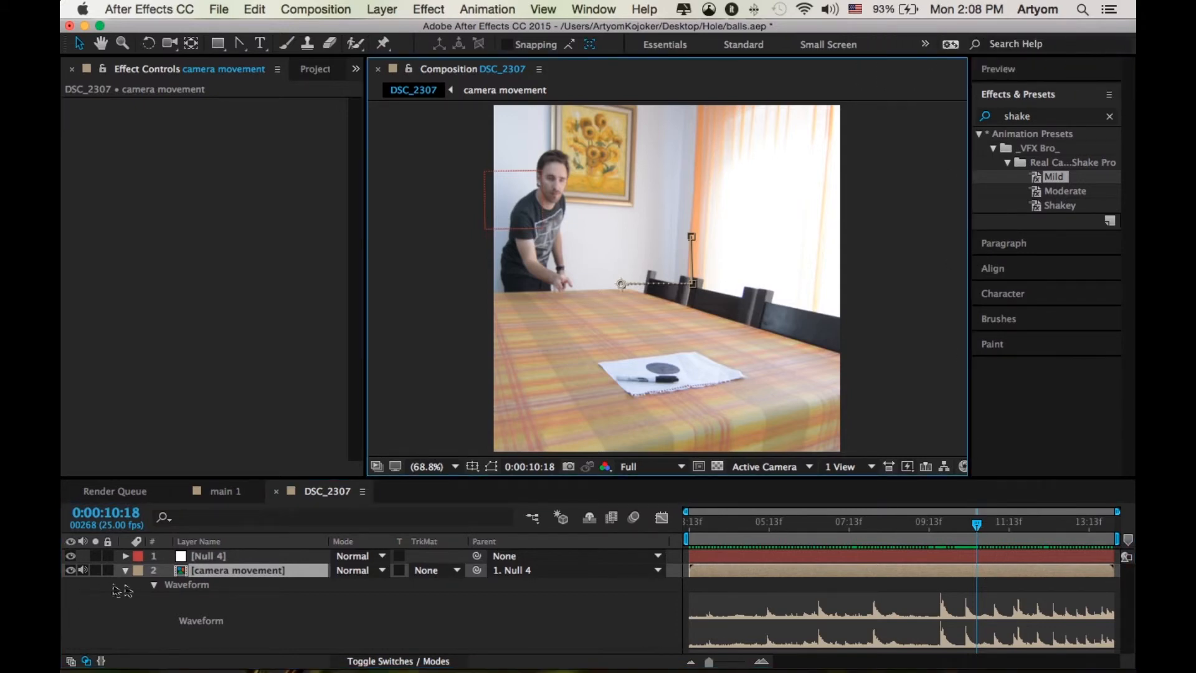
Expand the camera movement layer's audio properties and start an Audio Levels keyframe at 0:00:10:18.
click(154, 584)
click(155, 584)
click(154, 584)
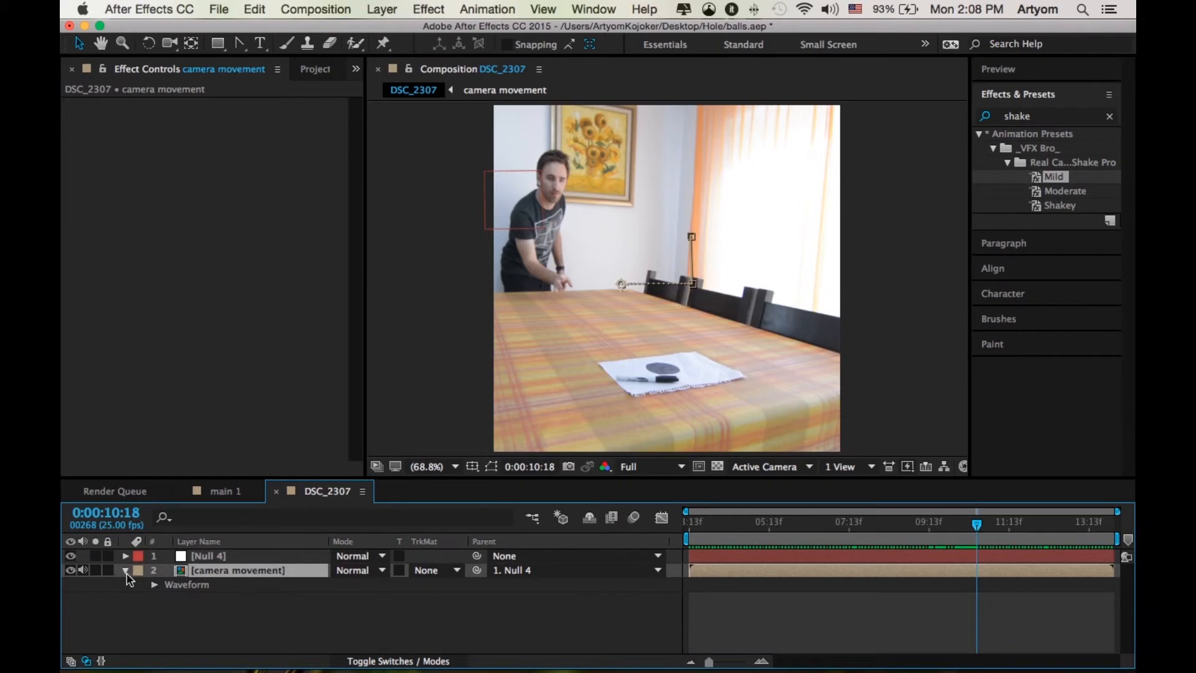
click(125, 571)
click(127, 572)
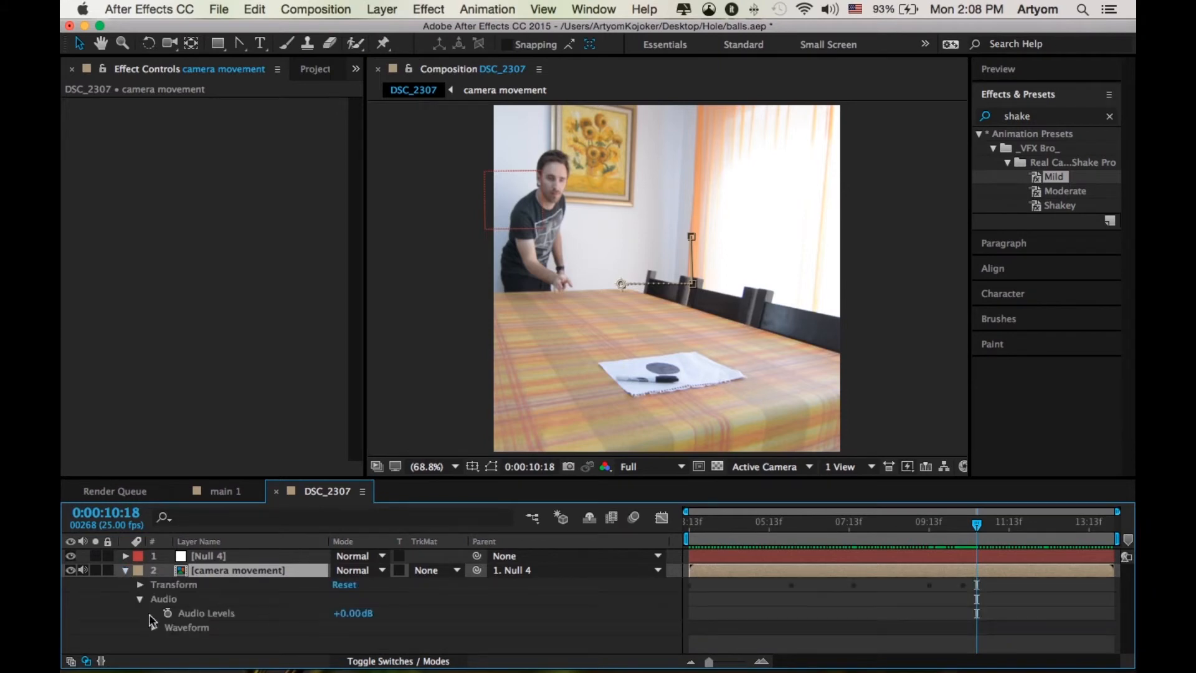
click(168, 613)
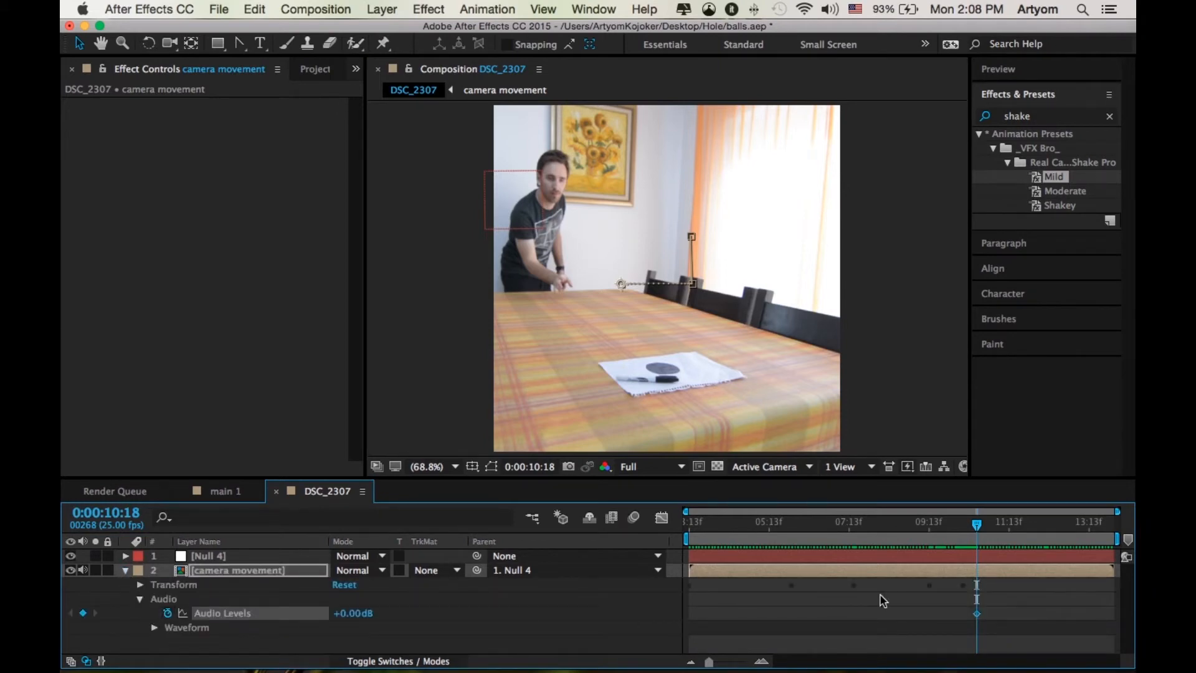
Fade out the camera movement layer's sound by setting Audio Levels to -48 dB at 0:00:11:03, and collapse the layer.
key(space)
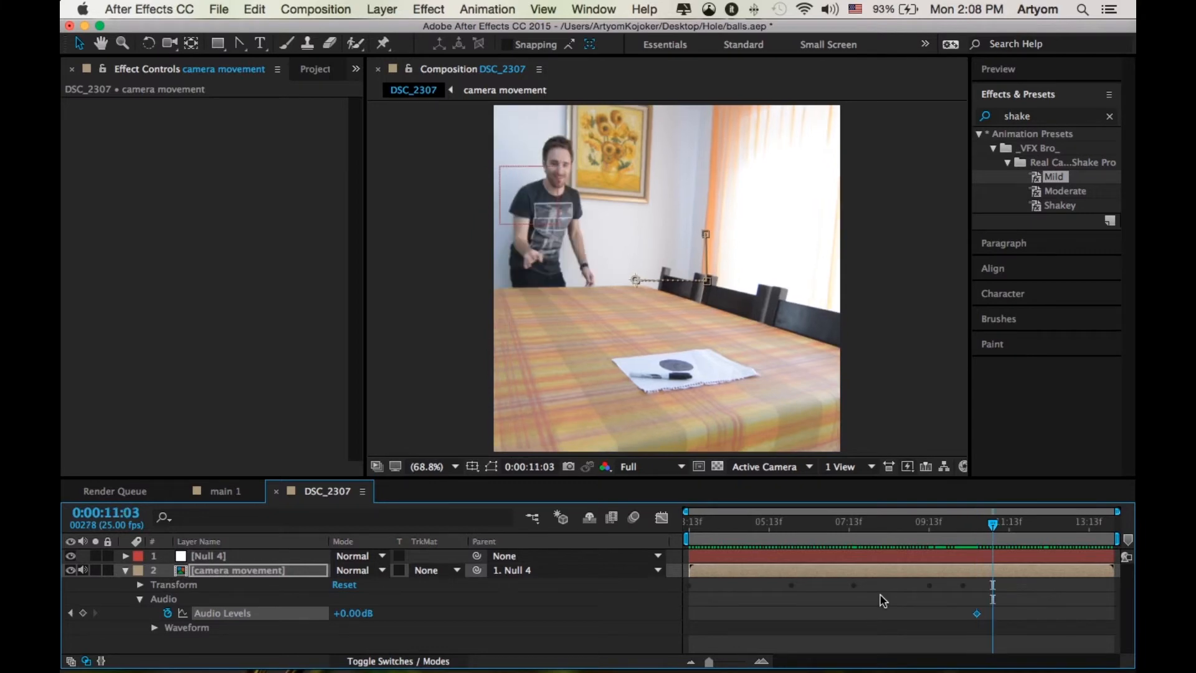
drag(352, 613, 261, 614)
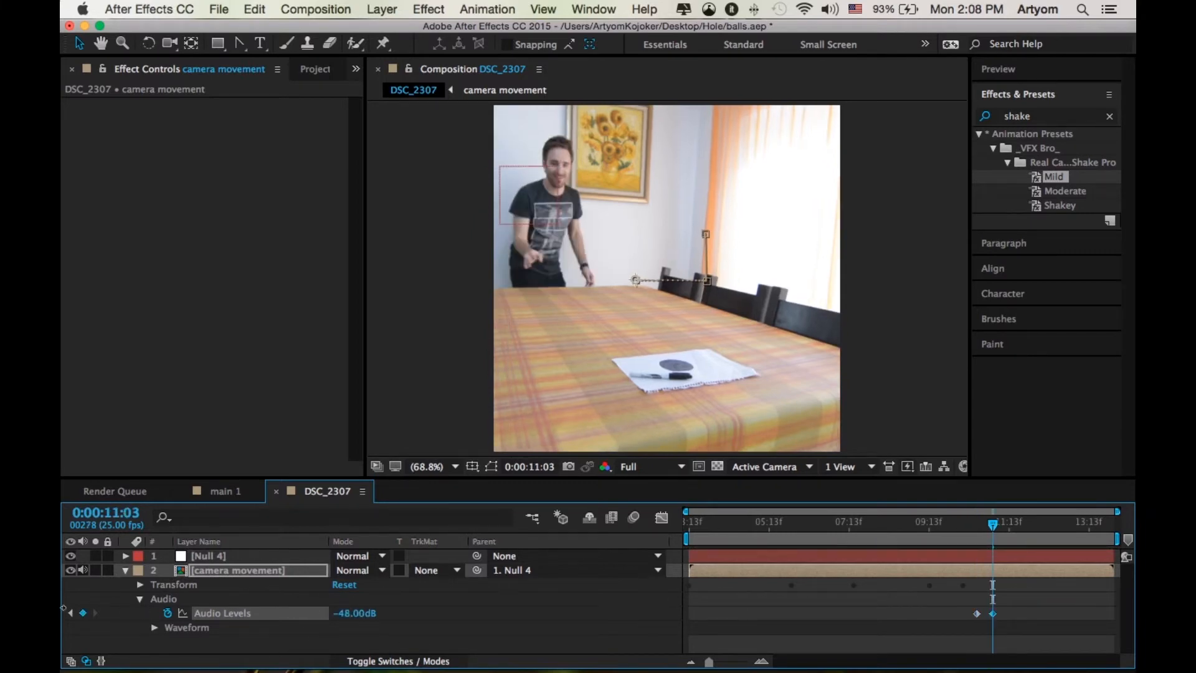
click(997, 529)
click(126, 571)
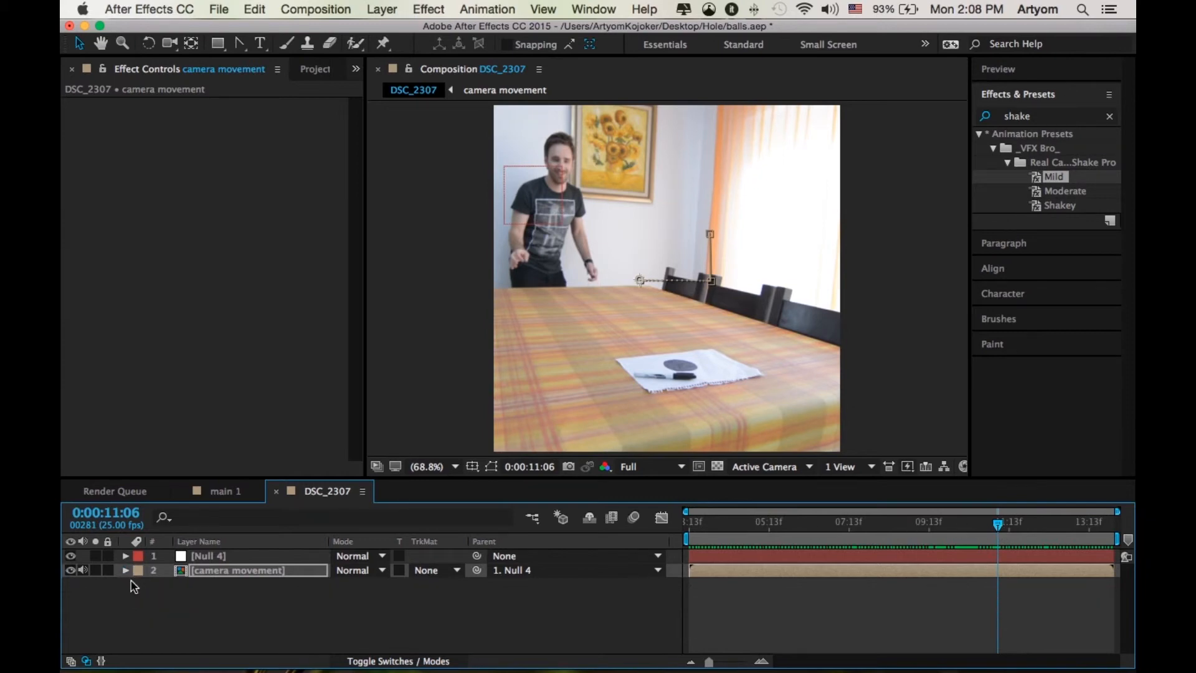
Search the computer for "ambience" and browse the listed sound files for a suitable background sound.
click(1082, 11)
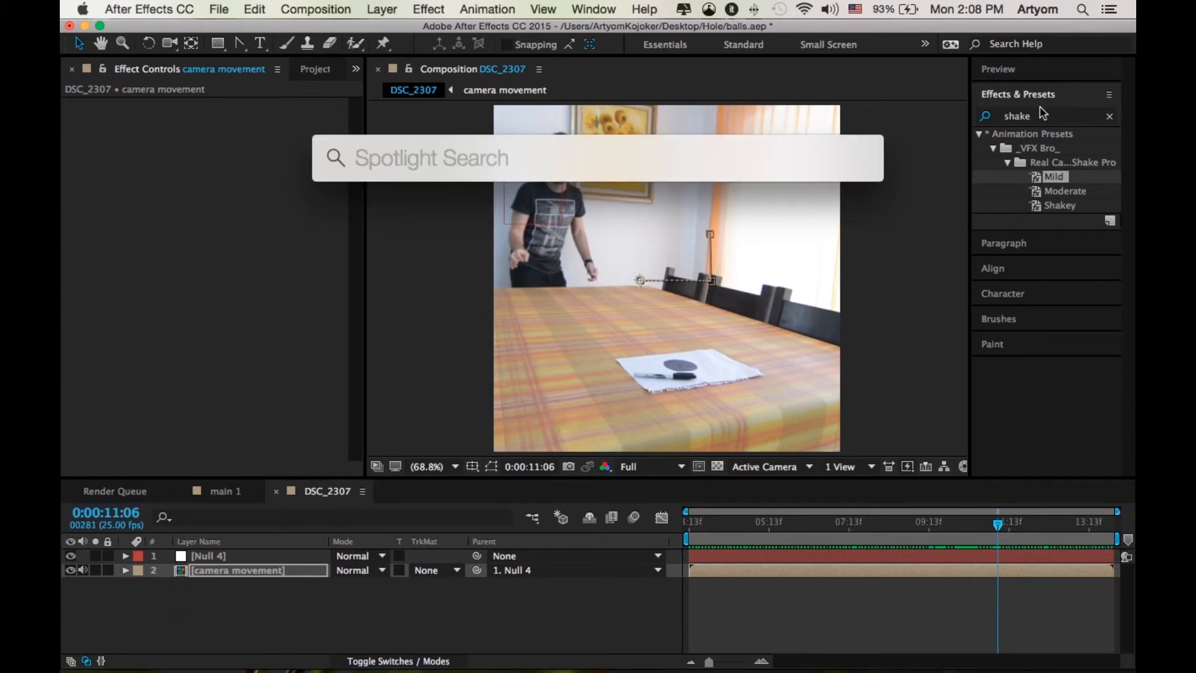
text(neig)
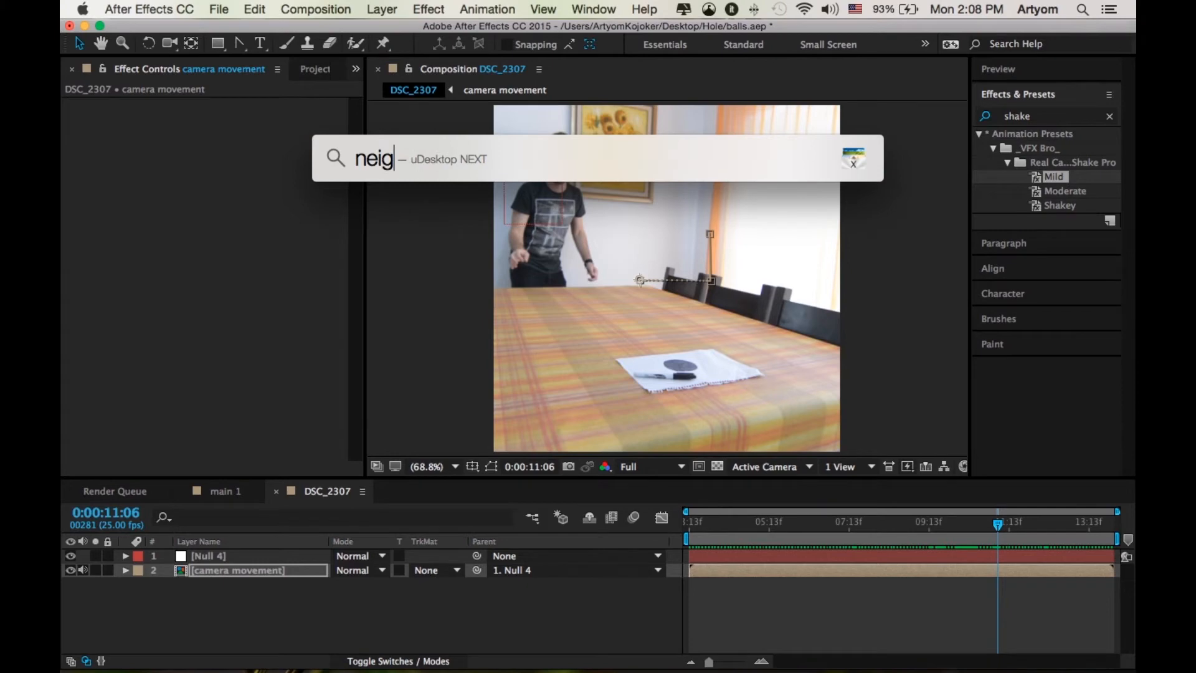
key(BackSpace)
key(BackSpace)
key(BackSpace)
key(BackSpace)
text(am)
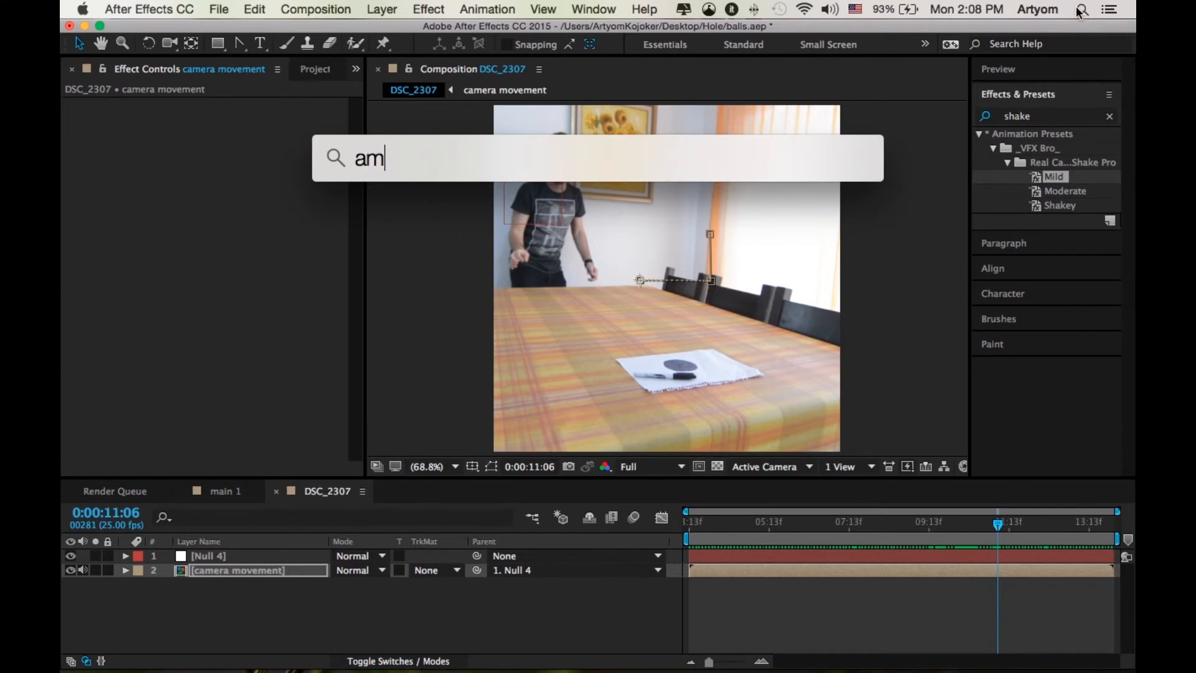
text(bieb)
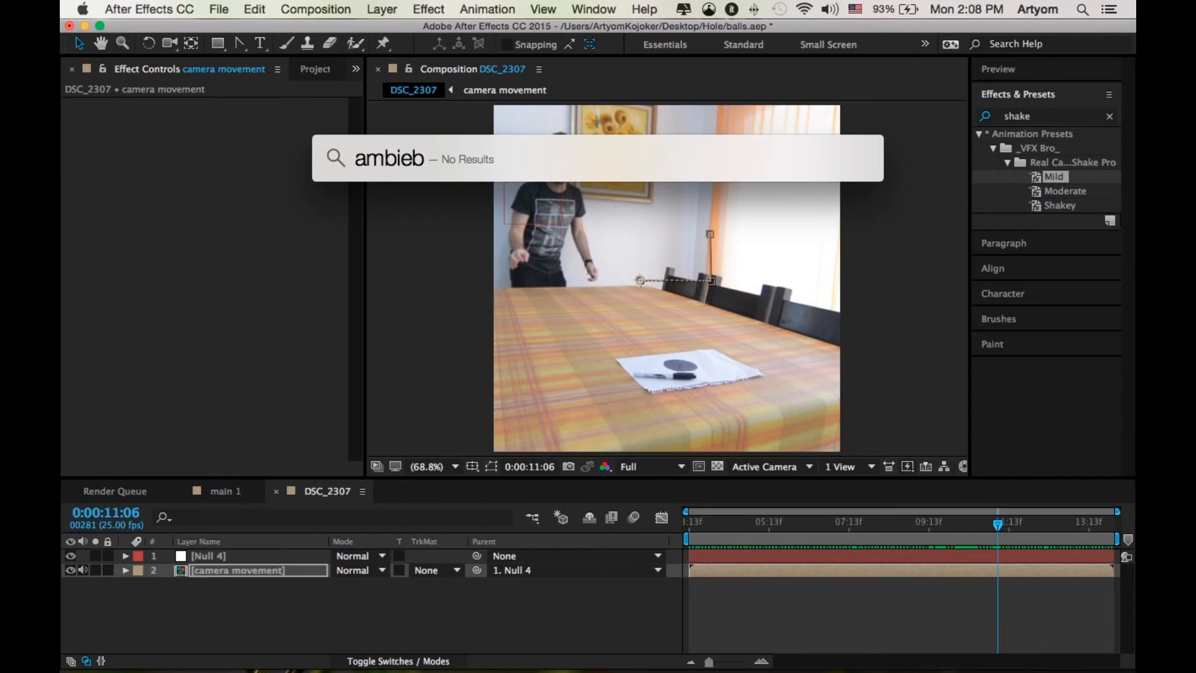
key(BackSpace)
text(nce)
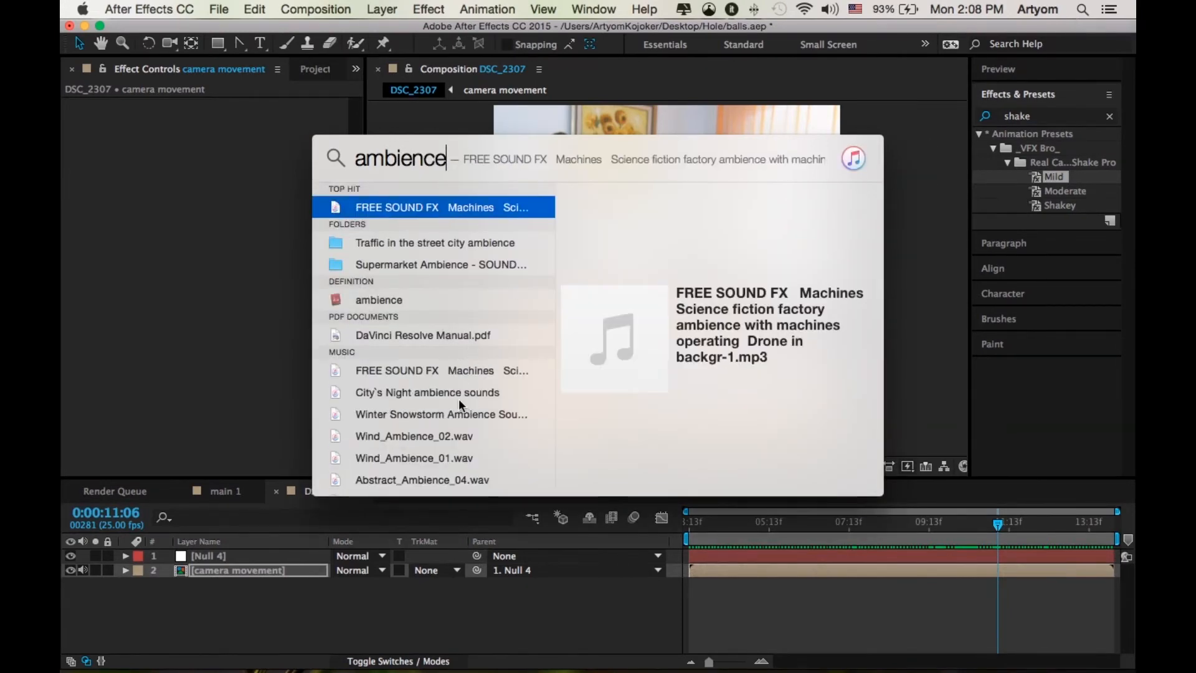
scroll(459, 399, down, 3)
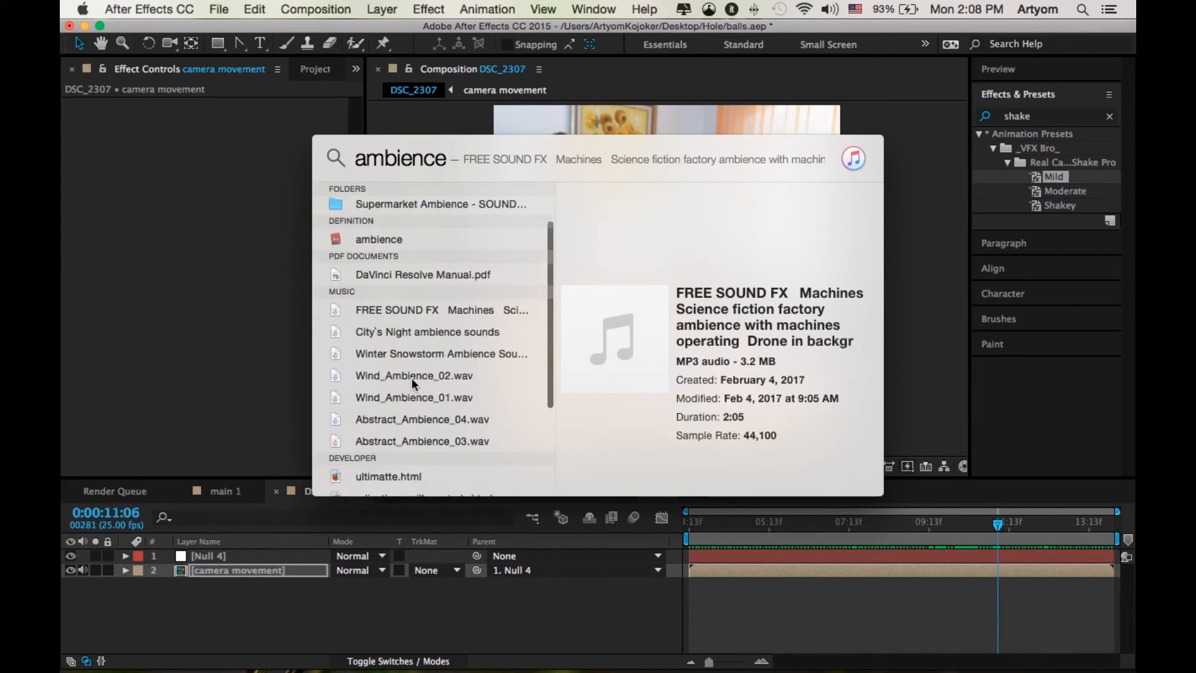
scroll(419, 443, down, 5)
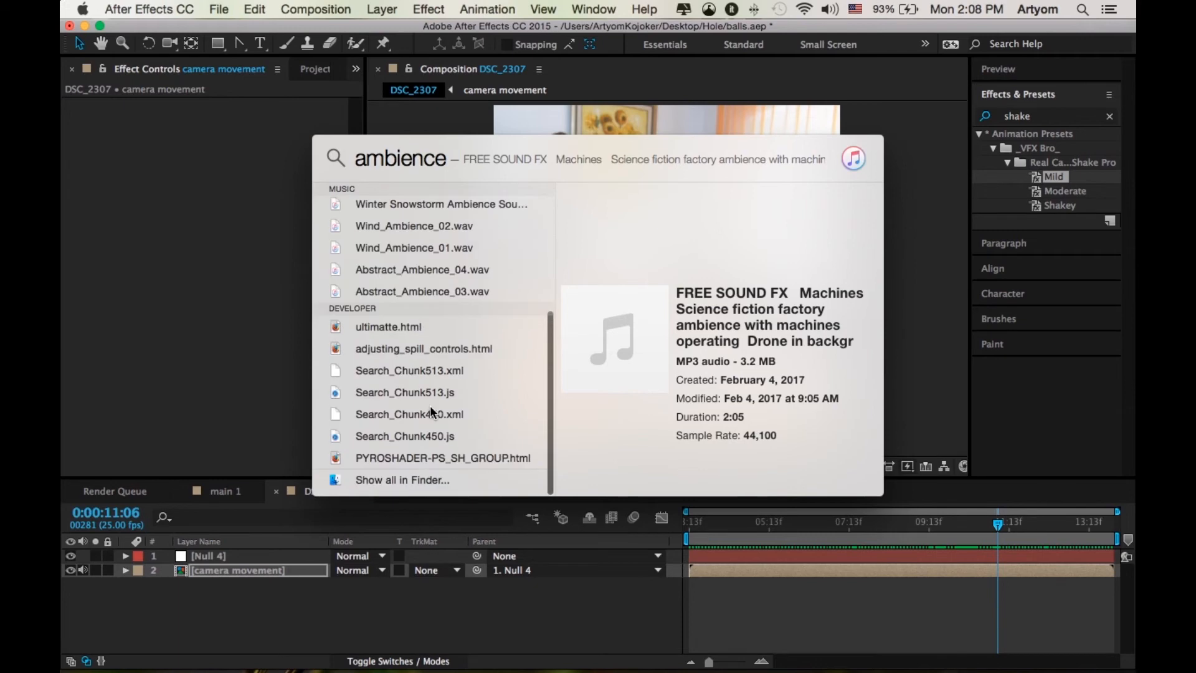
scroll(430, 406, up, 8)
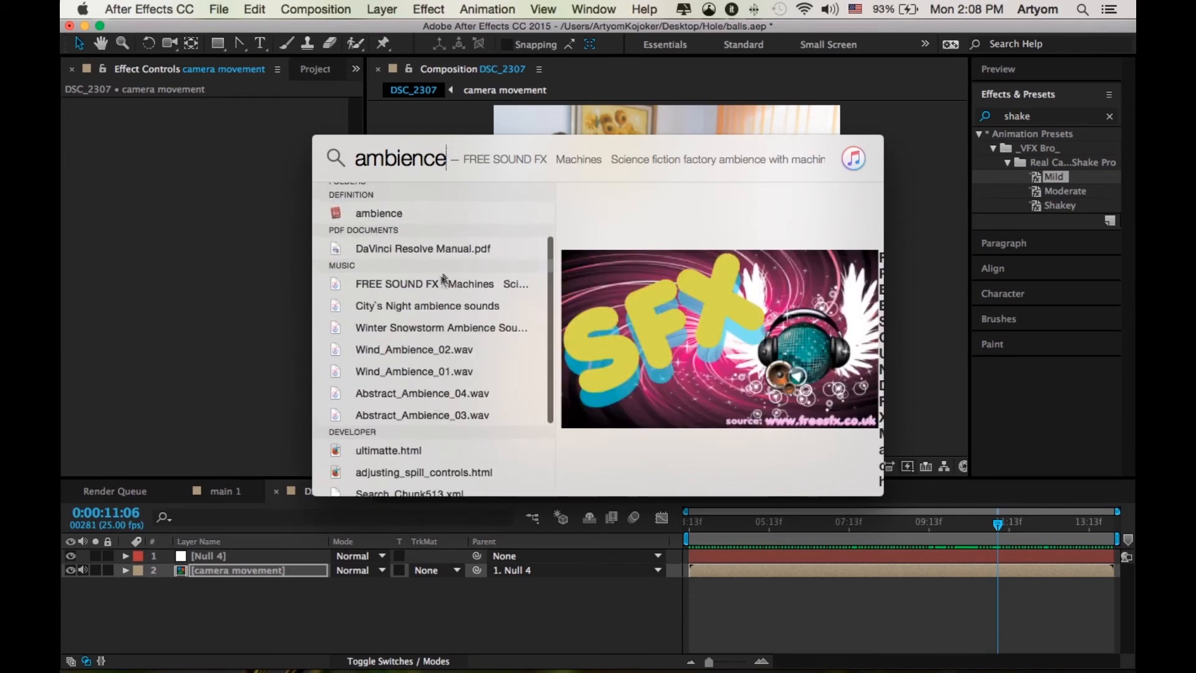
scroll(434, 398, up, 3)
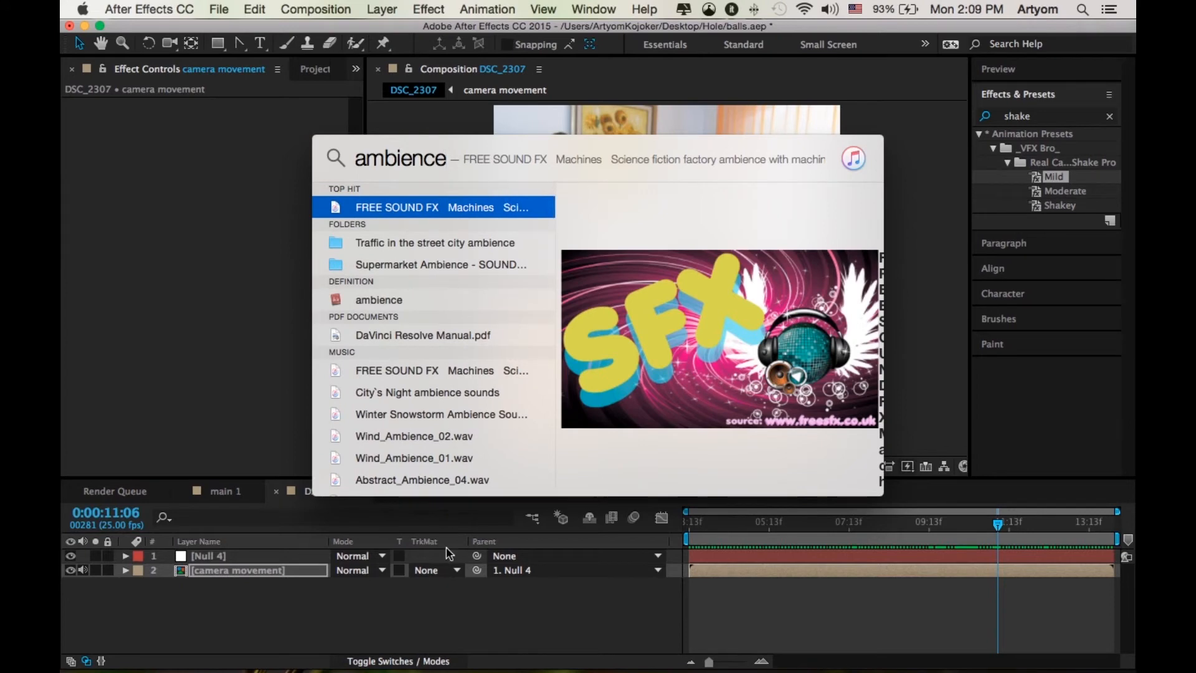
scroll(447, 461, down, 8)
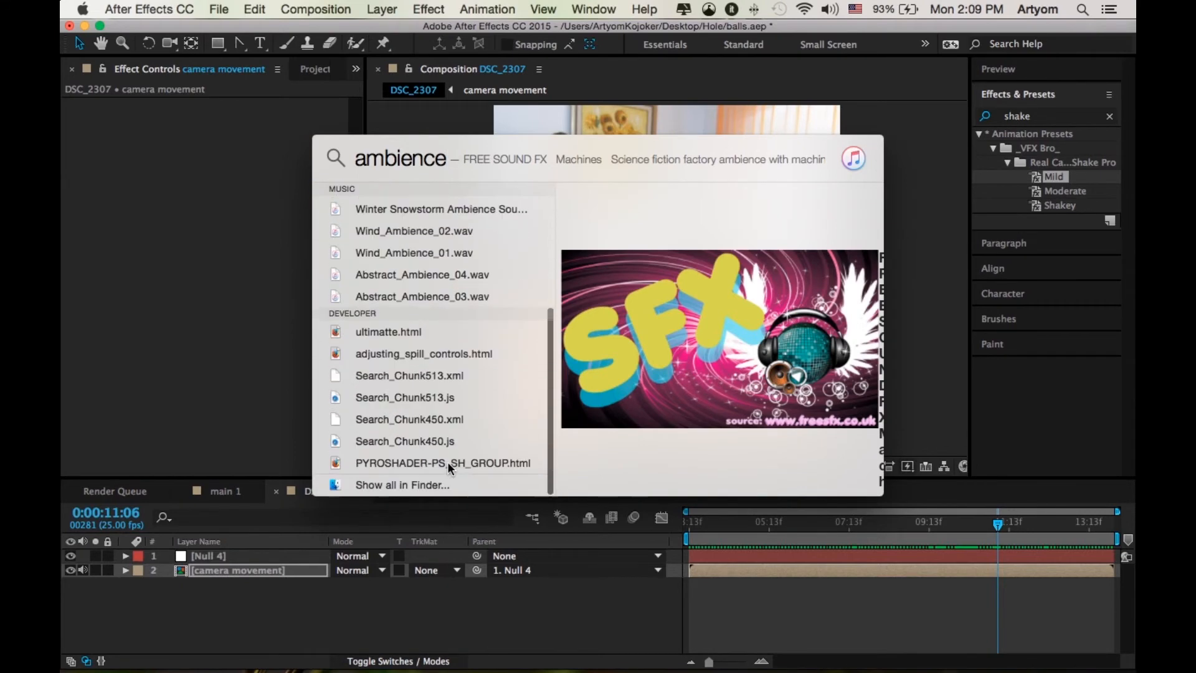
Replace the computer search with "neigh" and choose the Neighborhood Ambience Sound FX audio file.
key(BackSpace)
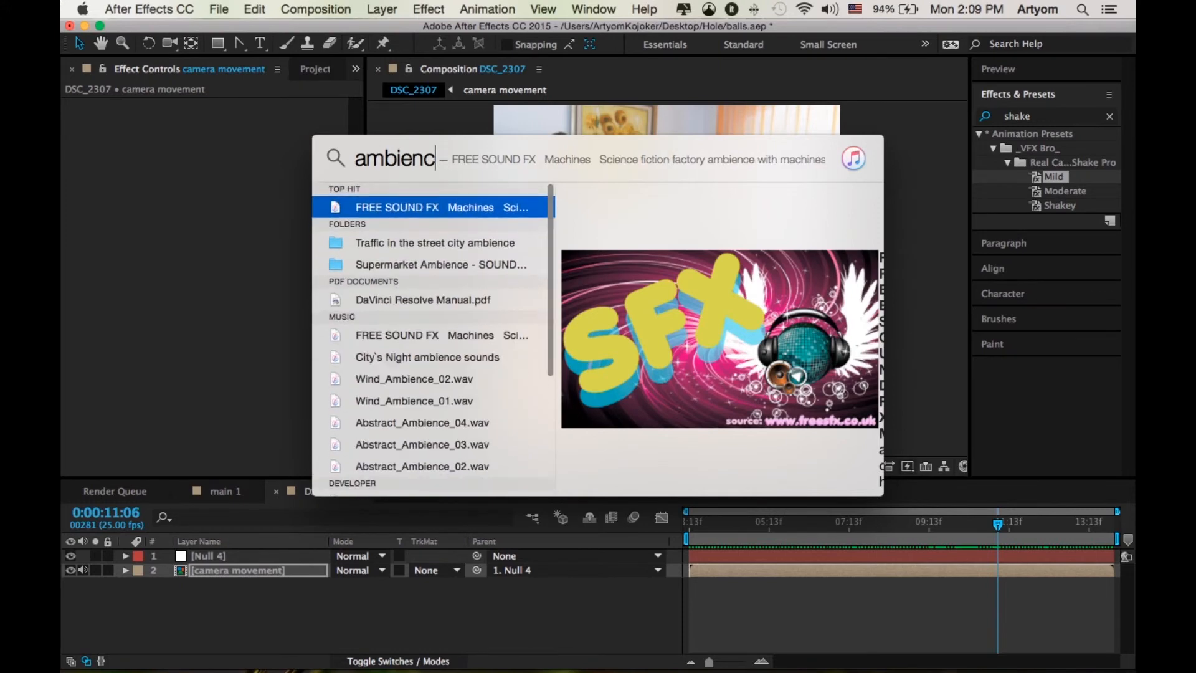
key(BackSpace)
key(BackSpace)
key(BackSpace)
key(BackSpace)
key(BackSpace)
key(BackSpace)
key(BackSpace)
text(n)
key(BackSpace)
text(neigh)
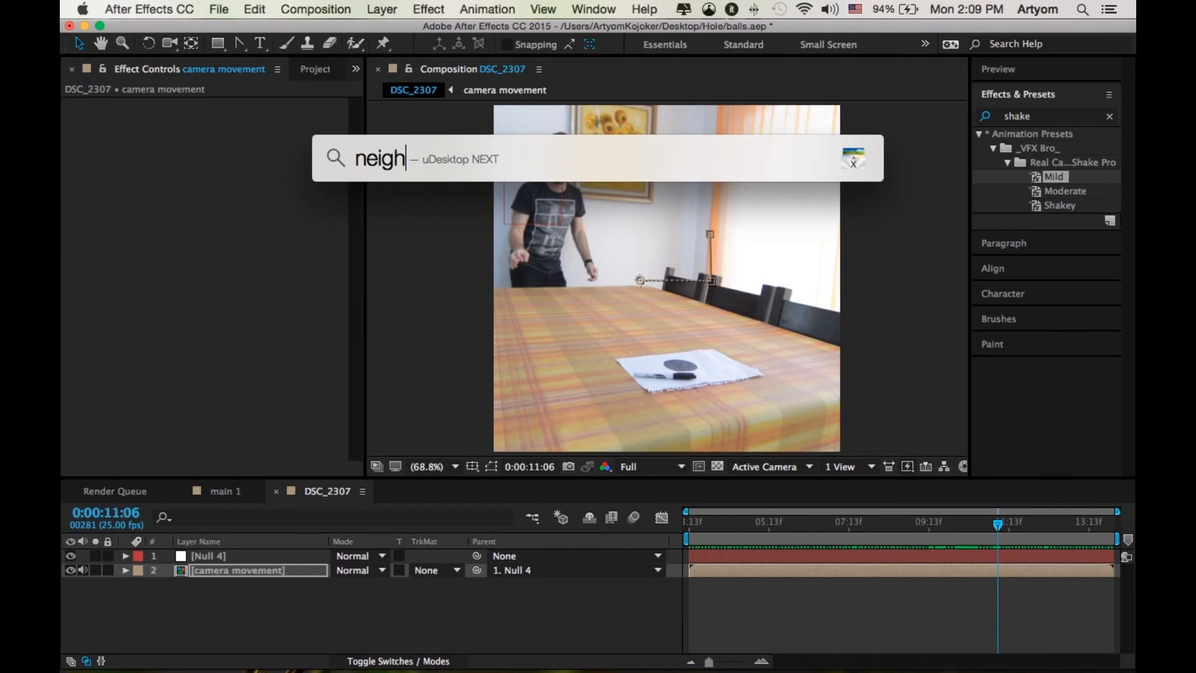
key(Right)
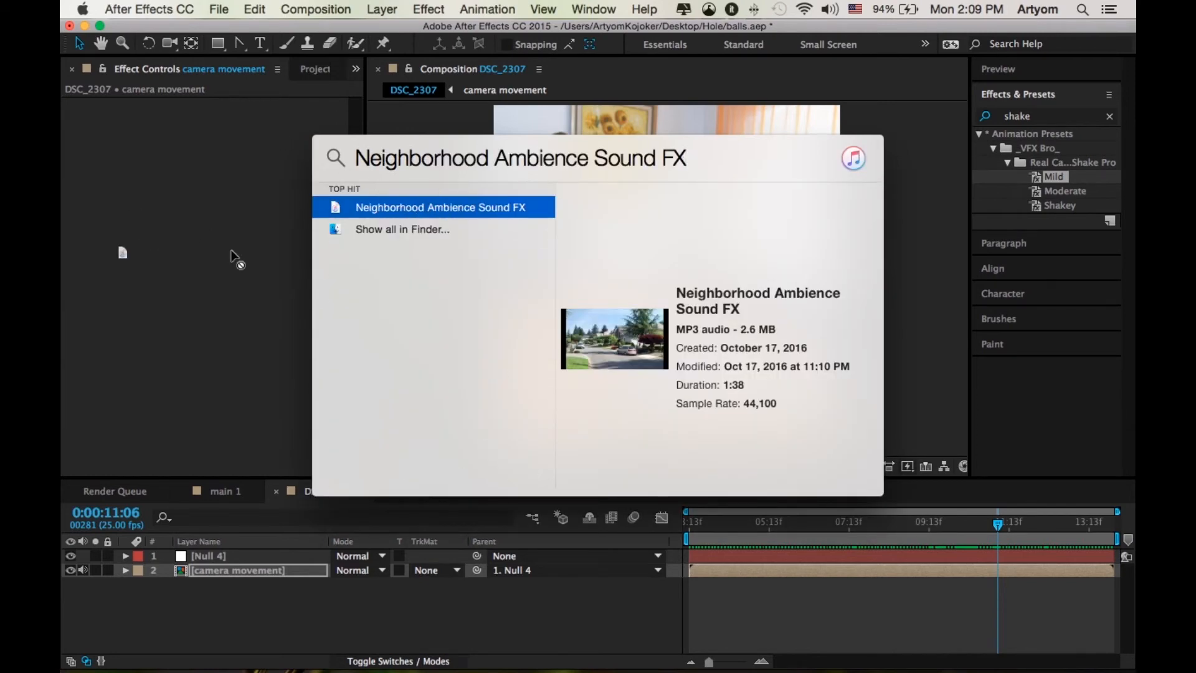
Add Neighborhood Ambience Sound FX to the composition, place it below the camera movement layer and shift it earlier in time.
drag(405, 207, 551, 589)
click(486, 628)
drag(297, 557, 295, 616)
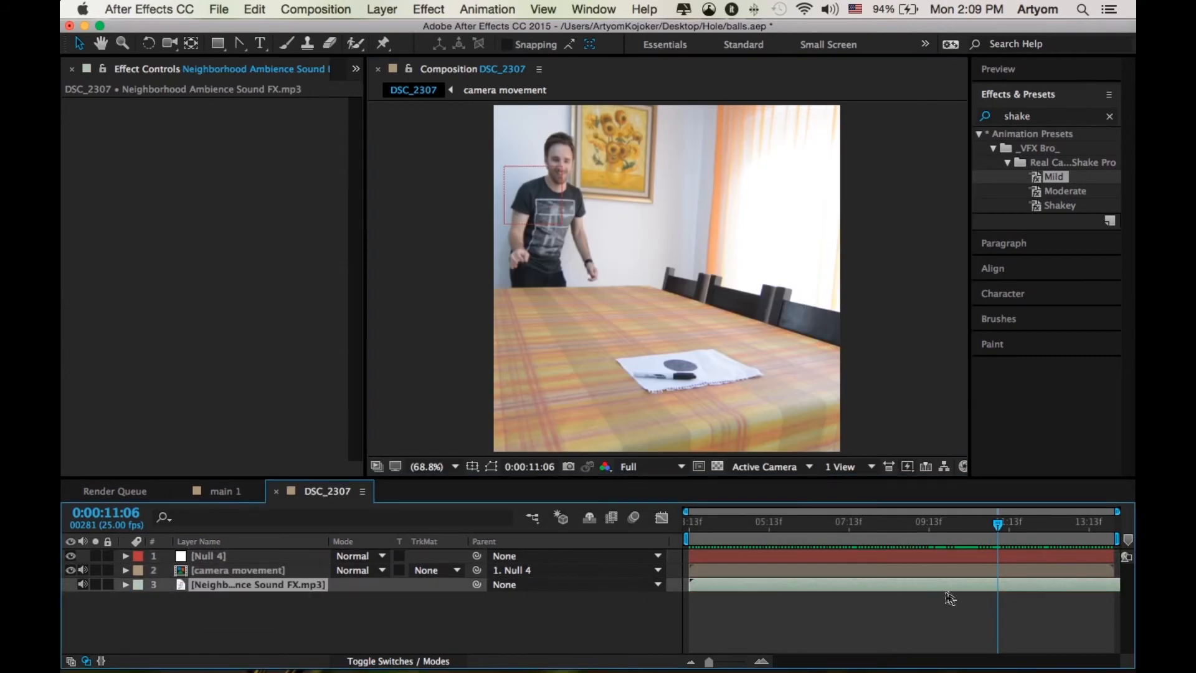
drag(978, 594, 746, 589)
drag(1001, 529, 949, 528)
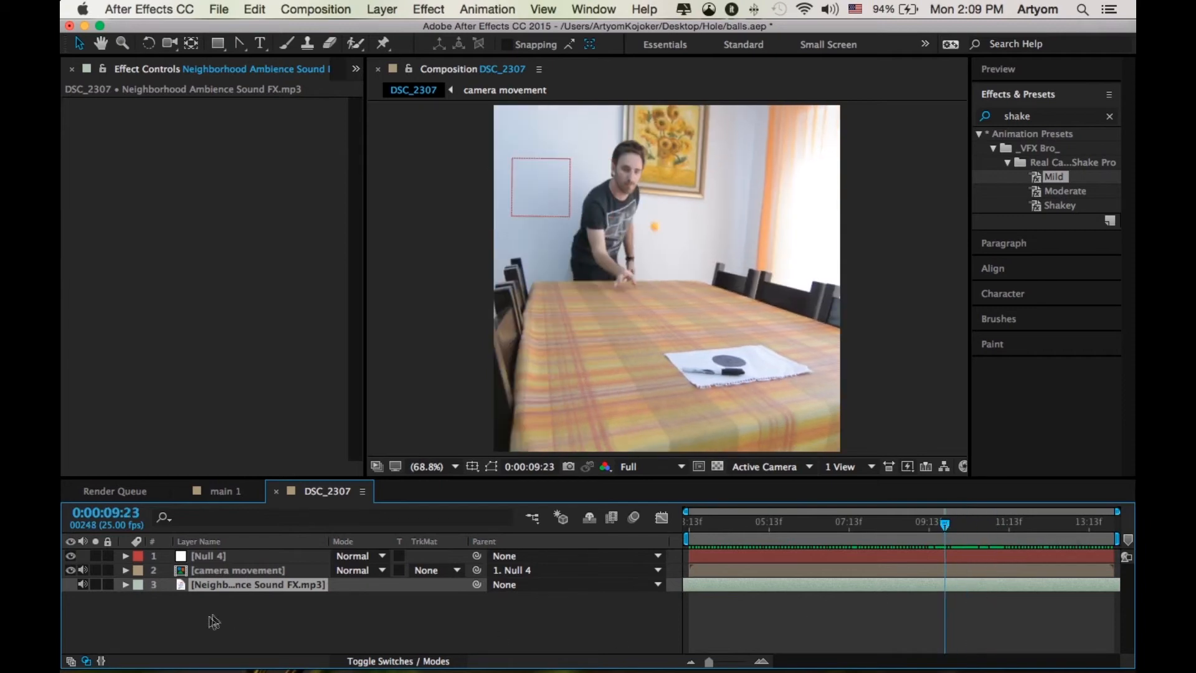
Review the camera movement layer's keyframes and audio waveform near the end of the shot, around 0:00:13:17.
click(814, 572)
key(u)
drag(945, 525, 1096, 524)
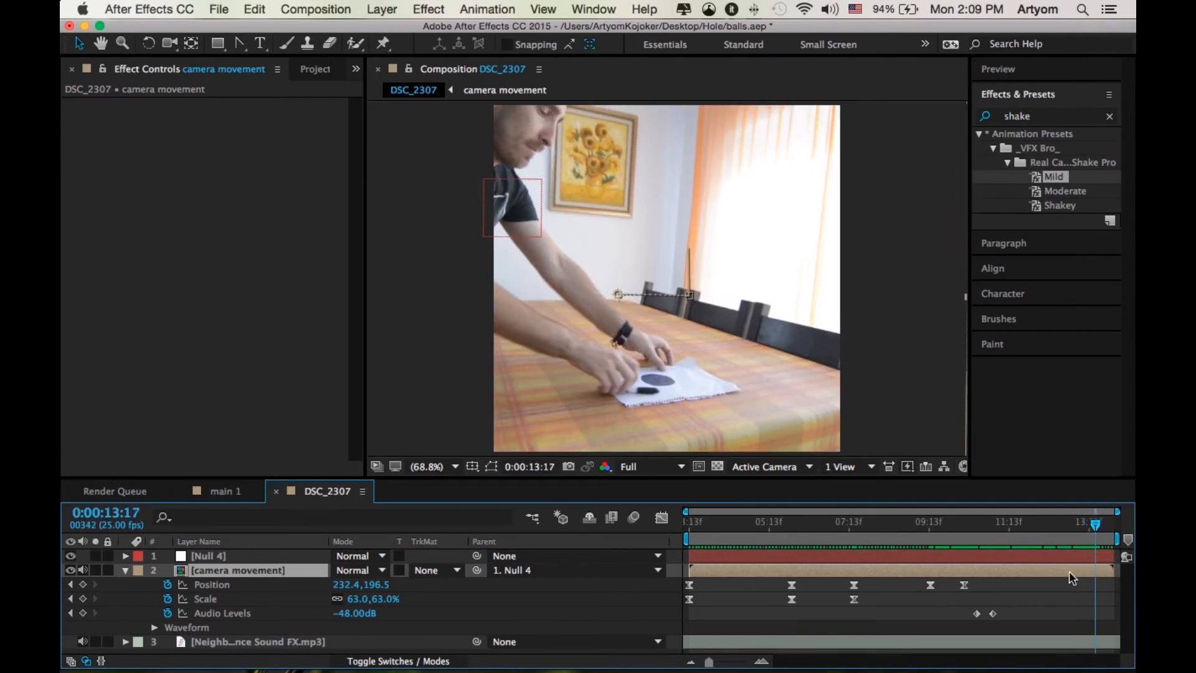
key(l)
key(l)
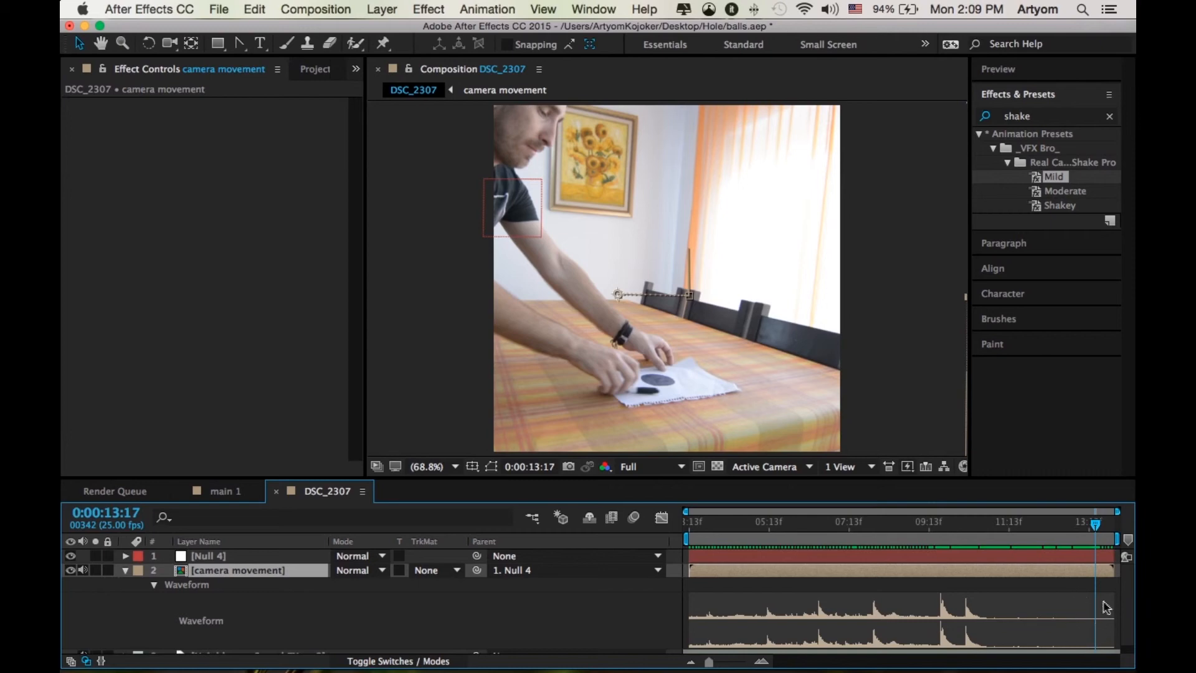
click(125, 570)
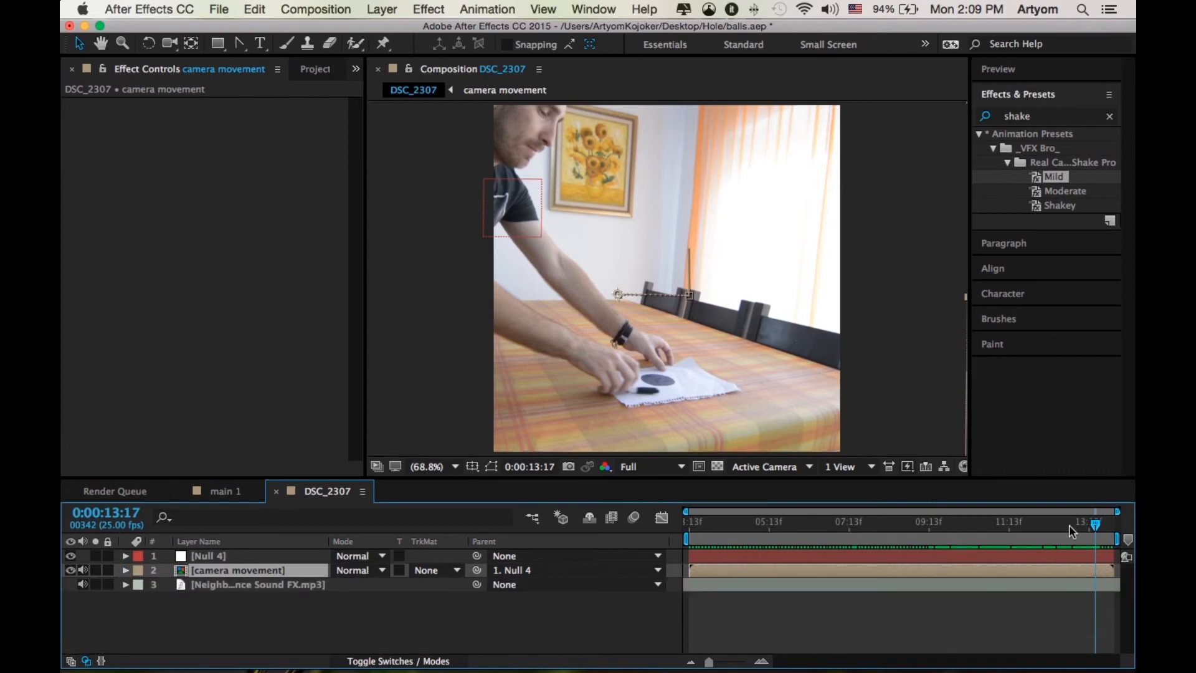
Search the computer for "paper sound" and add Paper Rustling Sound Effect to the composition.
mouse_move(1096, 525)
mouse_down()
mouse_move(1063, 526)
mouse_move(1098, 527)
mouse_up()
key(super+space)
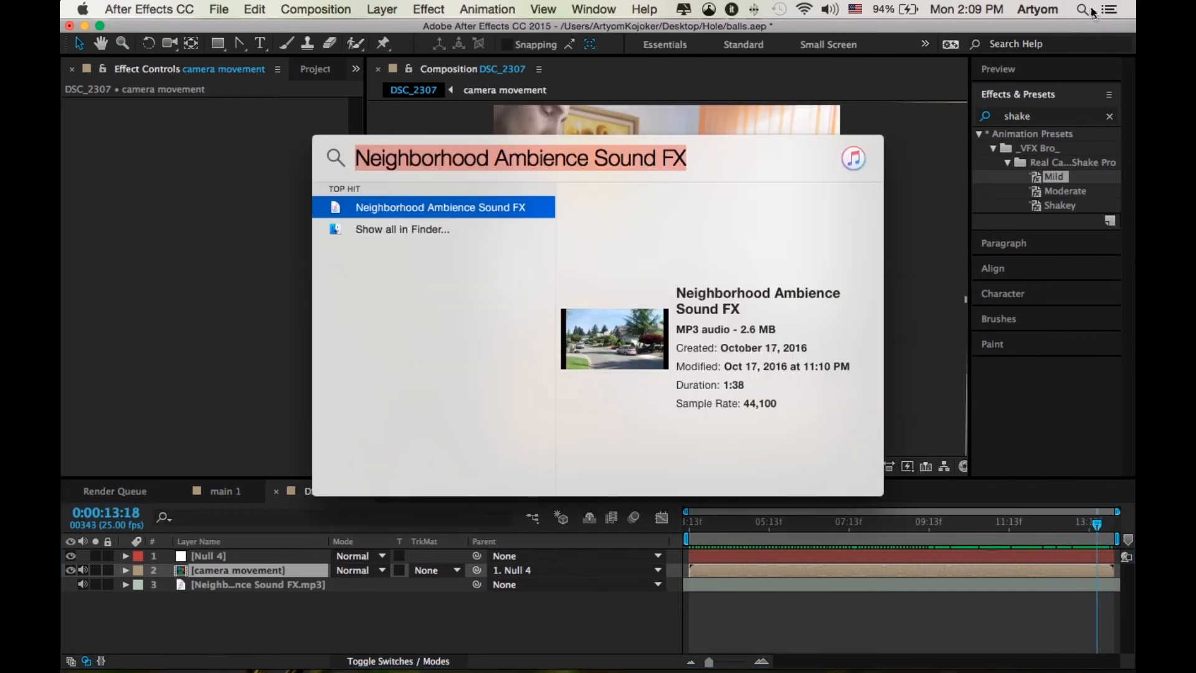
key(BackSpace)
text(paper sound)
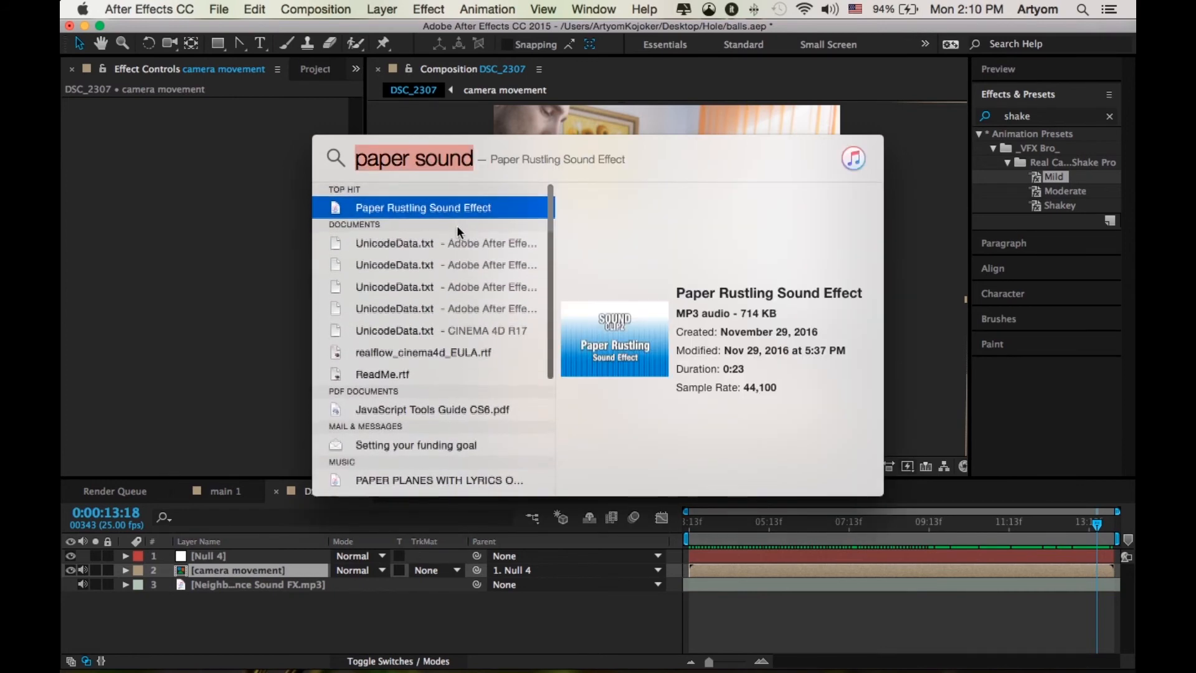
drag(437, 205, 661, 605)
click(785, 559)
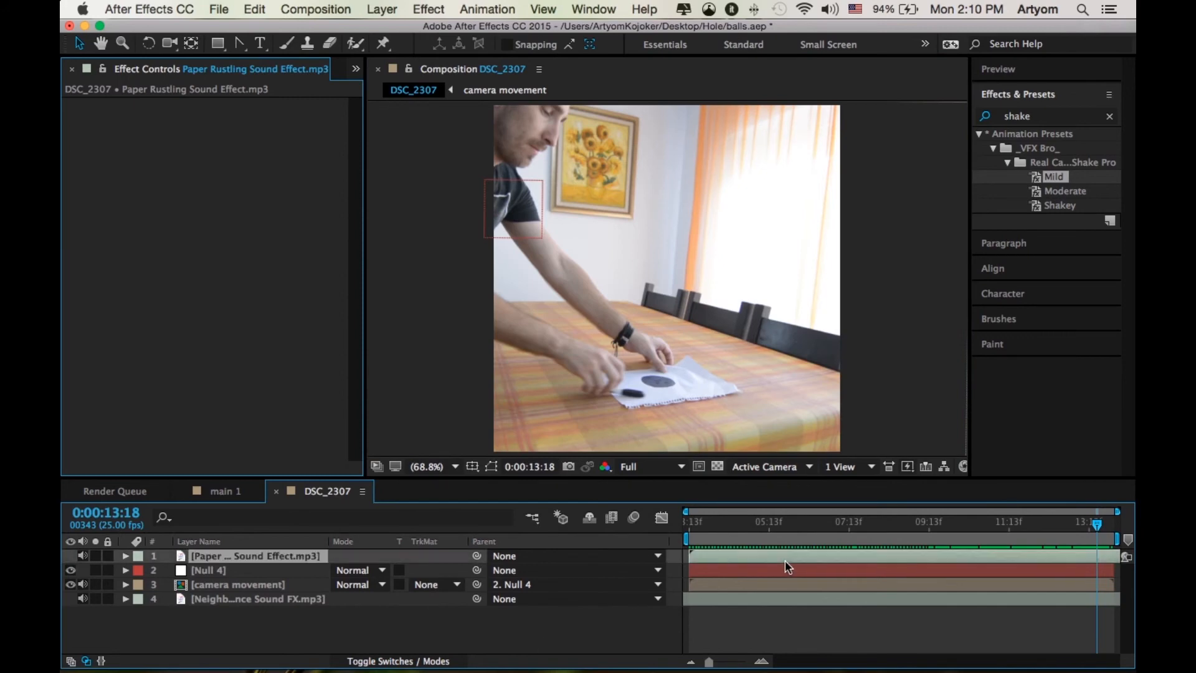
Using its waveform, trim the paper rustling layer at both ends to a clip about one second long, ending at 0:00:09:02.
key(l)
key(l)
drag(859, 531, 911, 524)
key(alt+bracketleft)
key(alt+bracketright)
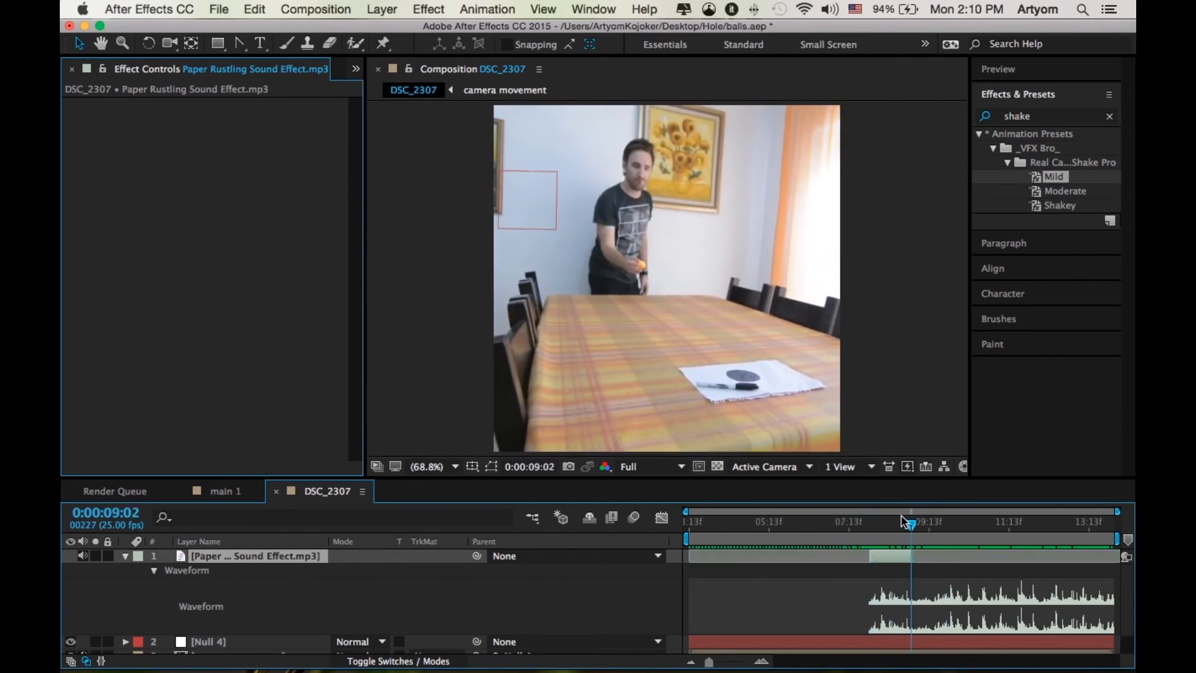
click(125, 556)
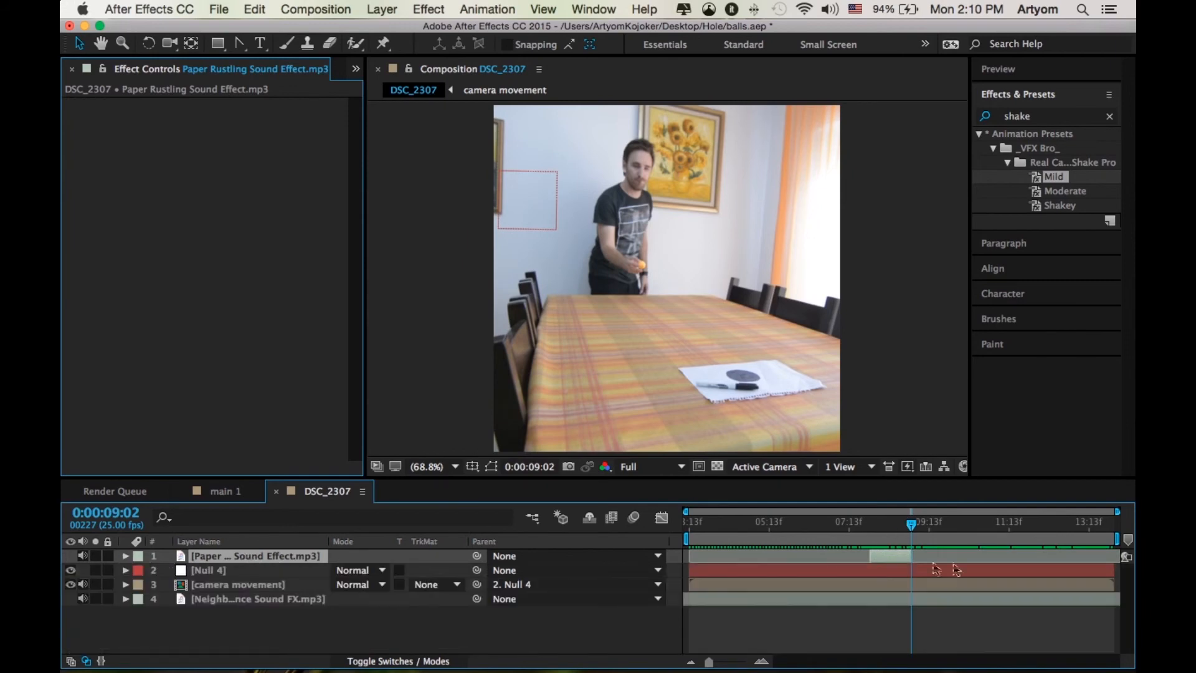
Move the paper rustling layer to the bottom of the stack and slide its trimmed clip to the end of the composition.
drag(900, 561, 1086, 559)
click(1053, 525)
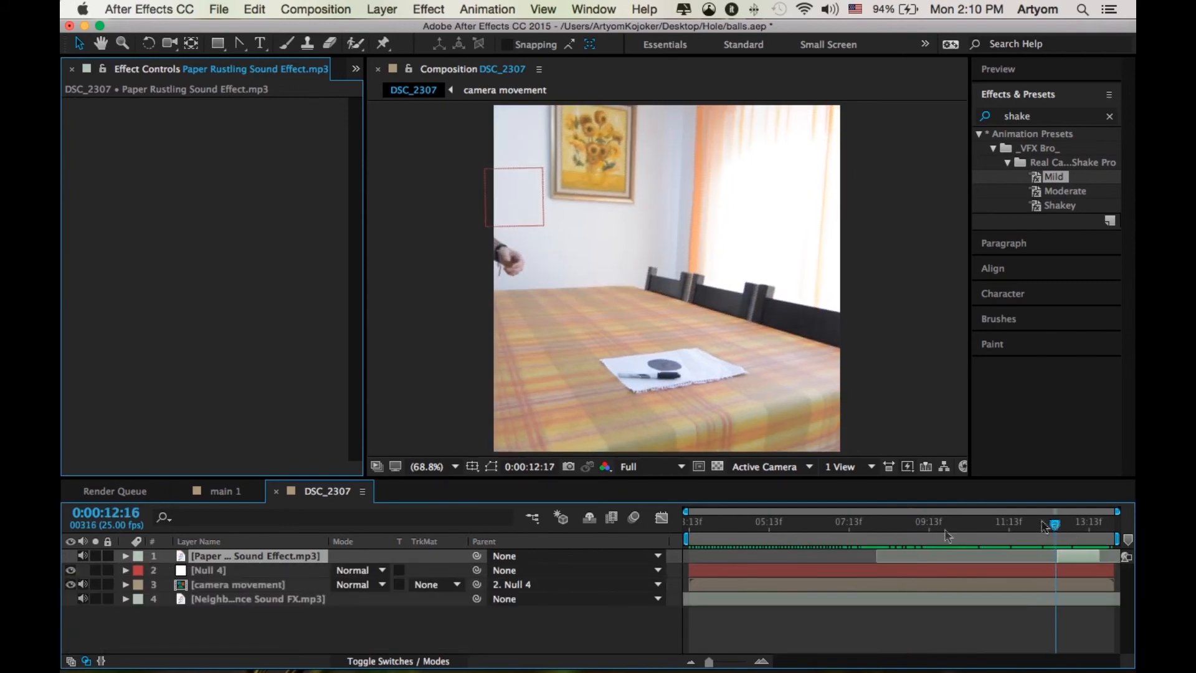
drag(248, 557, 252, 620)
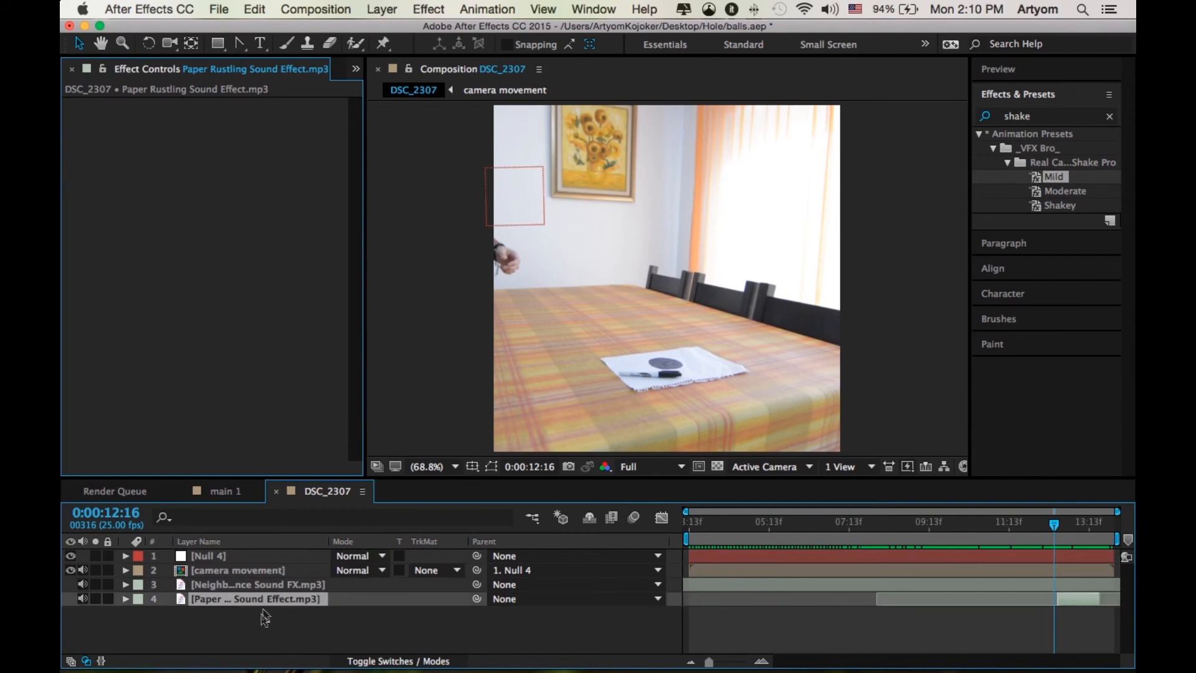
drag(1055, 525, 1086, 522)
drag(1090, 524, 1098, 525)
drag(1080, 599, 1114, 600)
drag(1097, 525, 1051, 524)
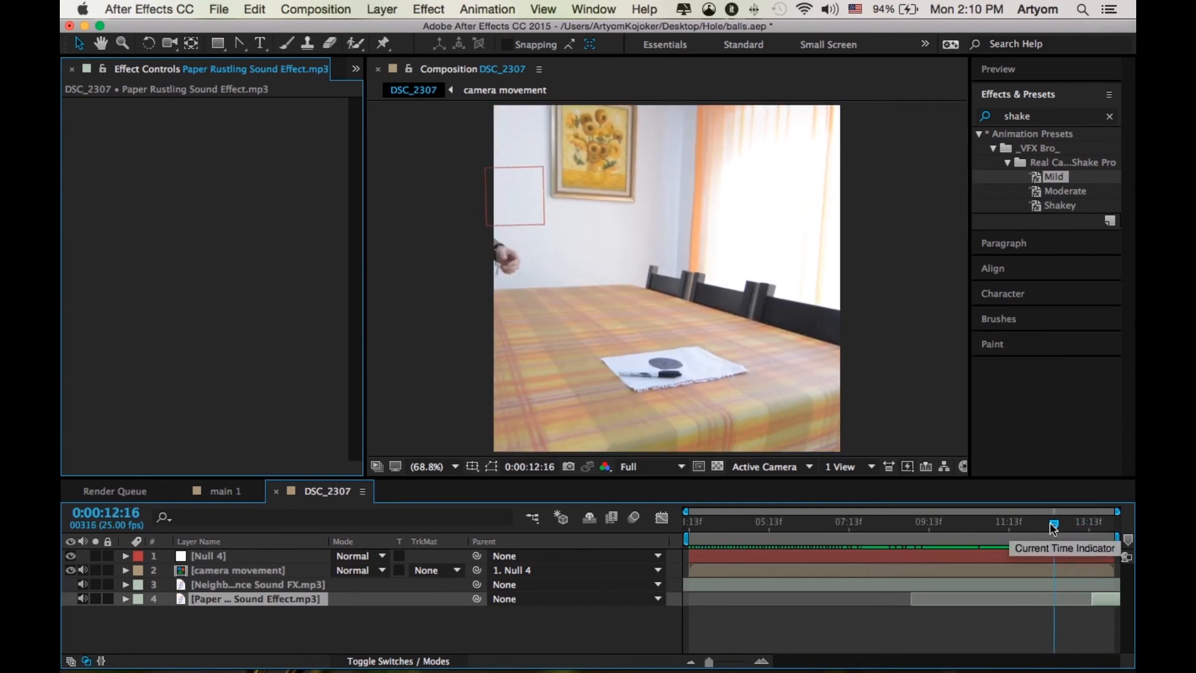
Preview the composition with its sounds from the start, and move the current time to 0:00:09:02.
key(Home)
key(space)
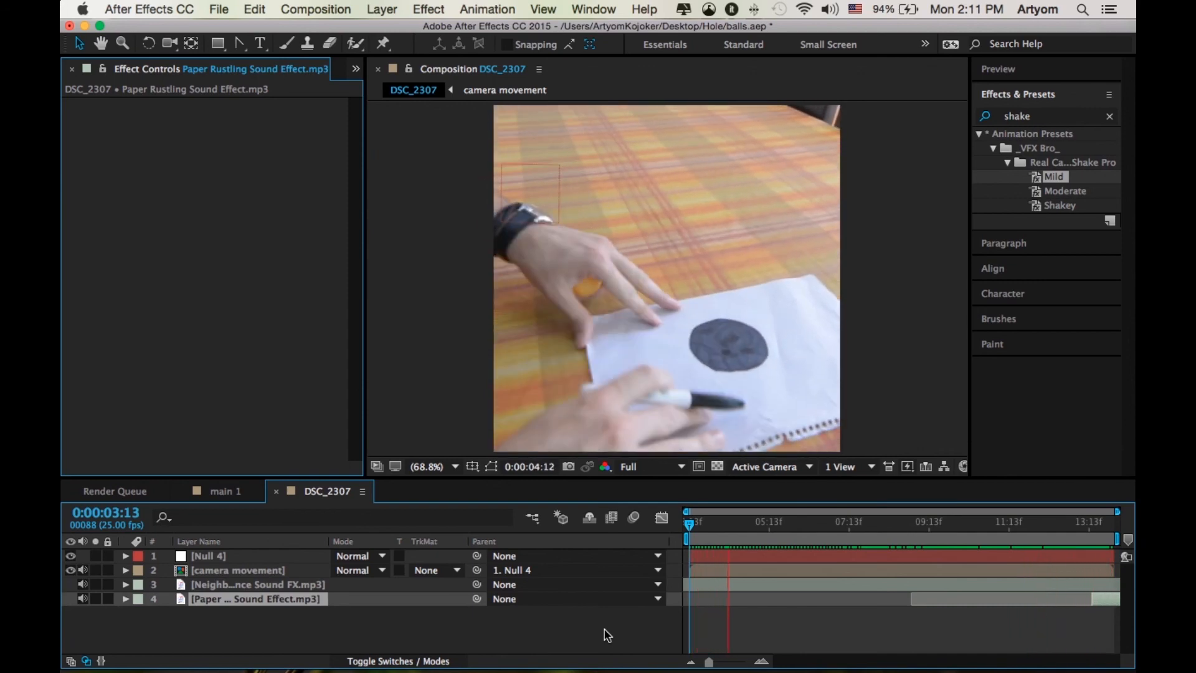
click(754, 526)
drag(755, 530, 911, 527)
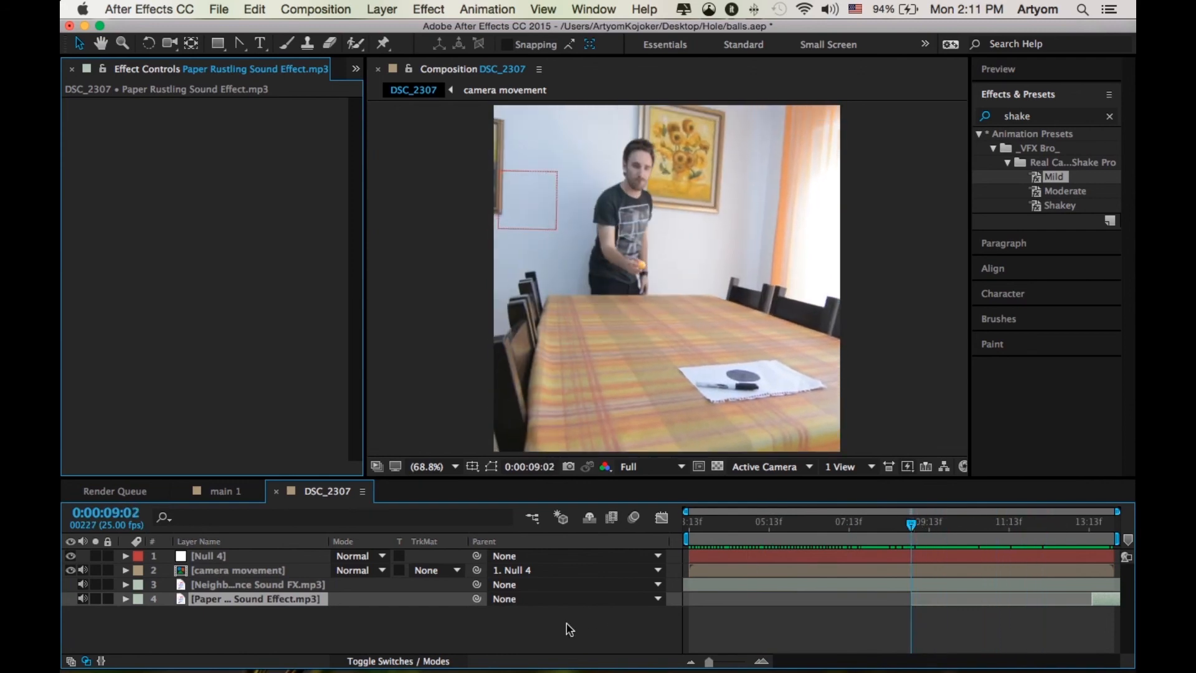